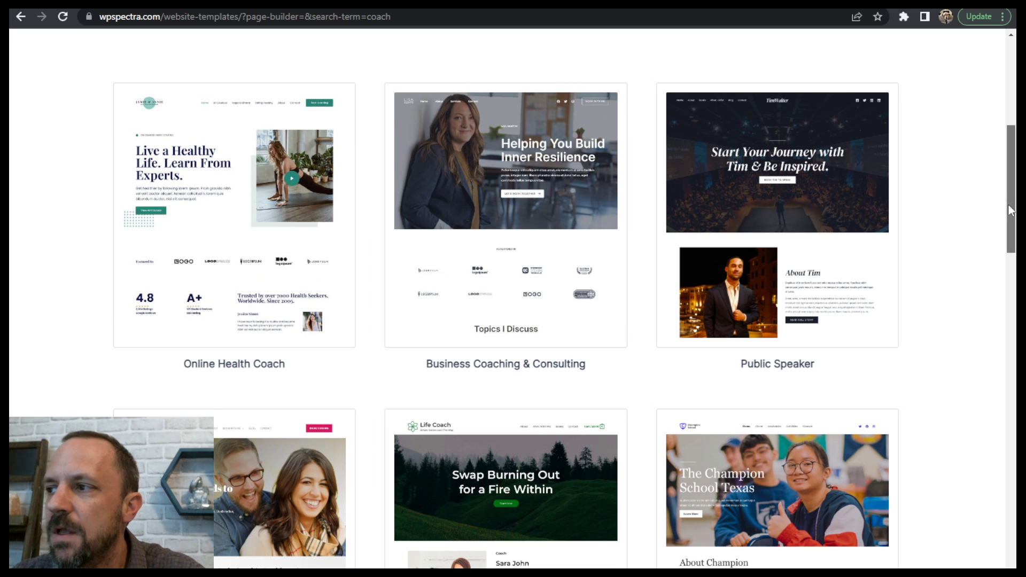
- Open the Life Coach template demo from the coach templates and look through its Work With Me packages and pricing page
{"action": "scroll", "coordinate": [476, 378], "scroll_direction": "down", "scroll_amount": 2}
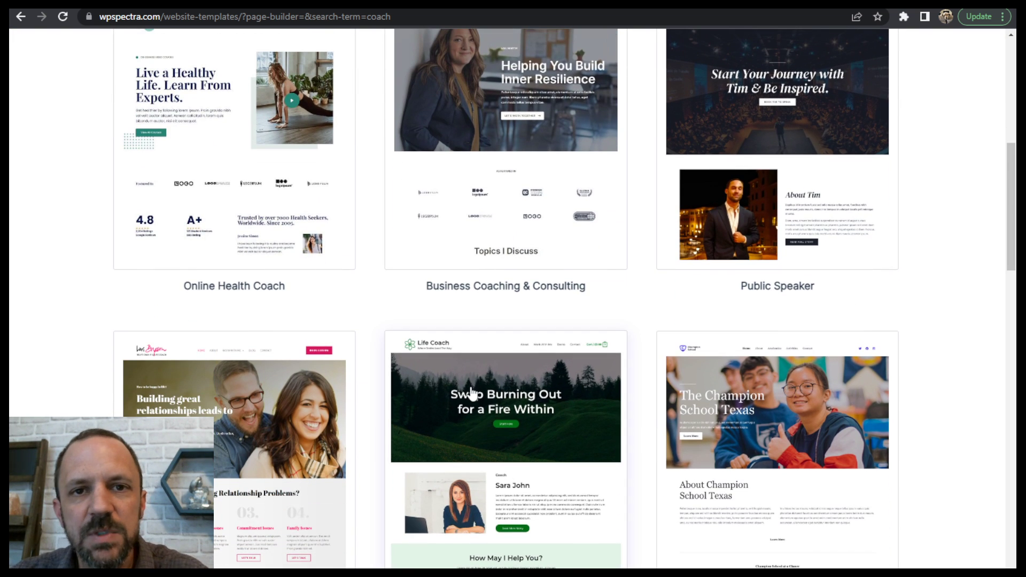
{"action": "left_click", "coordinate": [506, 395]}
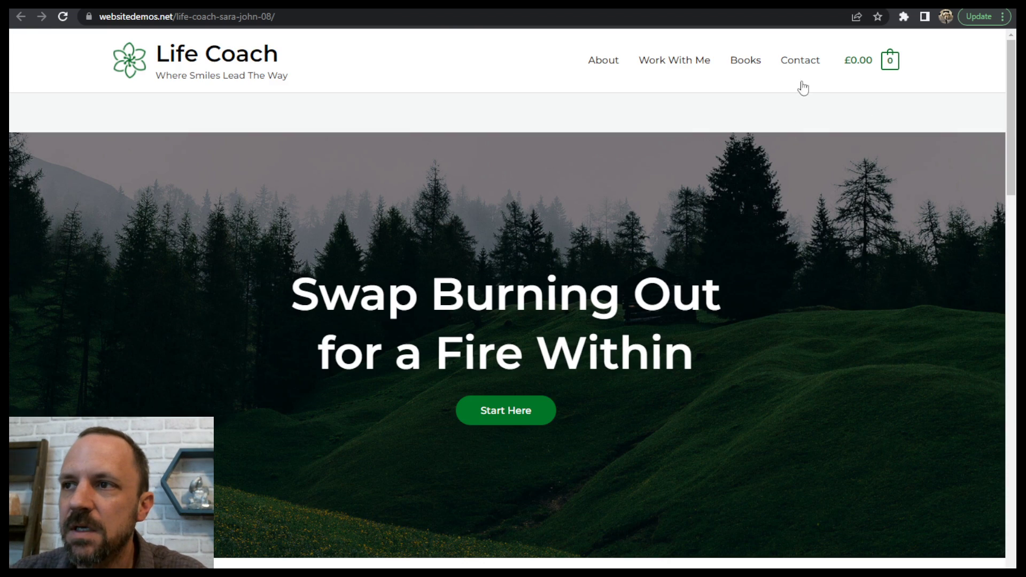
{"action": "left_click", "coordinate": [675, 62]}
{"action": "scroll", "coordinate": [664, 238], "scroll_direction": "down", "scroll_amount": 15}
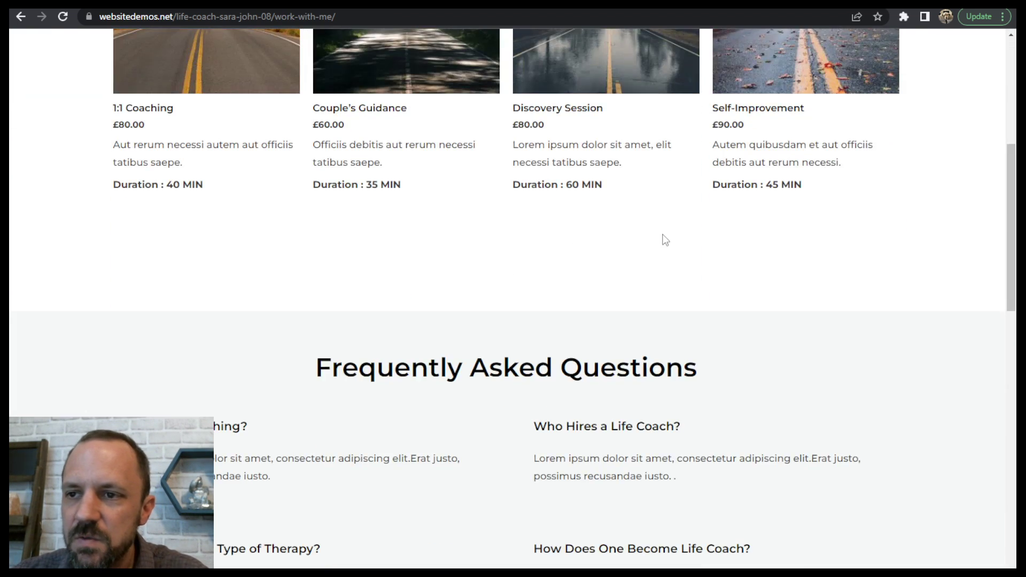
{"action": "scroll", "coordinate": [753, 398], "scroll_direction": "up", "scroll_amount": 12}
{"action": "scroll", "coordinate": [756, 355], "scroll_direction": "up", "scroll_amount": 5}
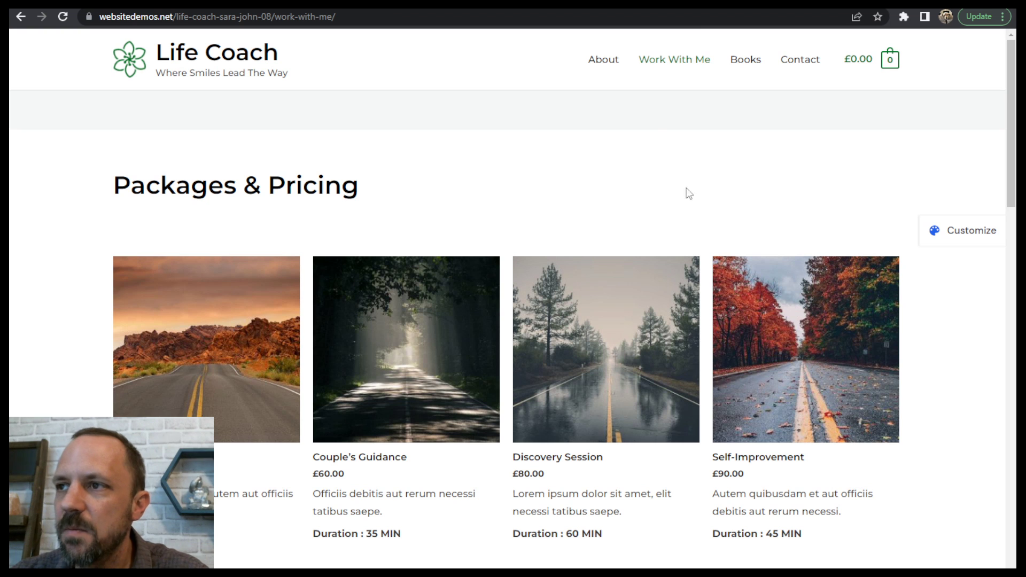
- Look through the Life Coach demo's Books page, including its book categories, and return to the template gallery
{"action": "left_click", "coordinate": [744, 61]}
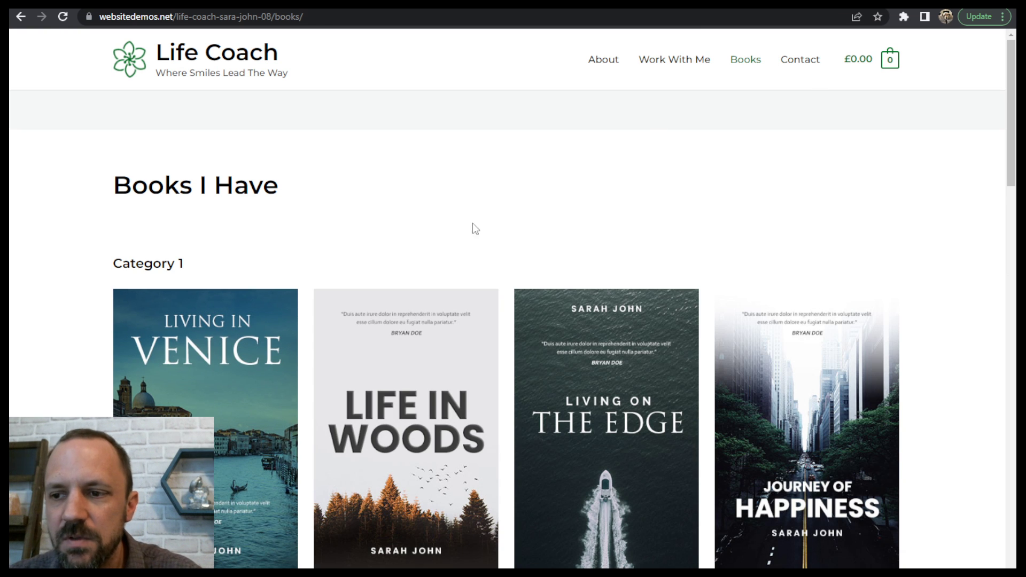
{"action": "scroll", "coordinate": [1010, 133], "scroll_direction": "down", "scroll_amount": 1}
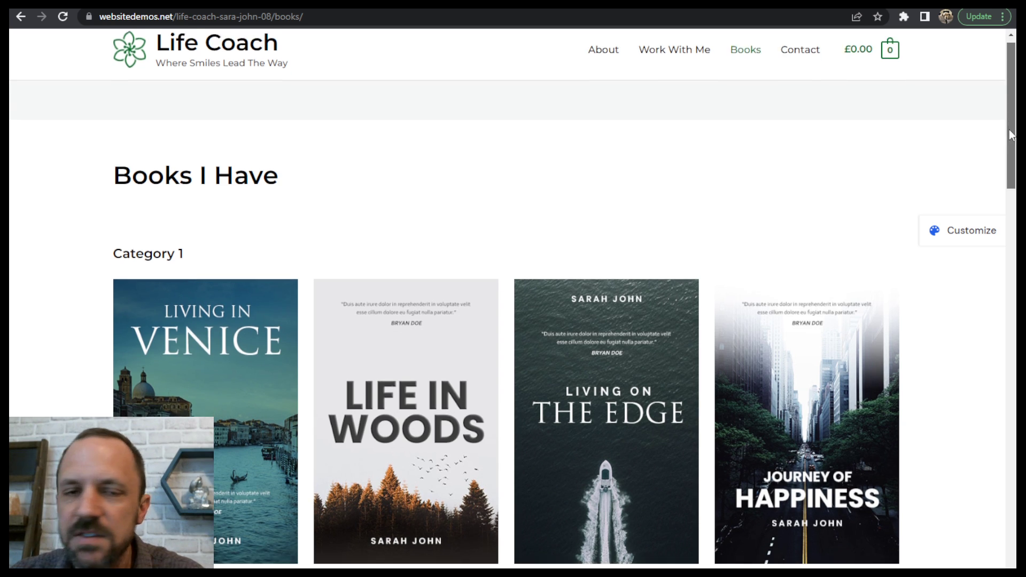
{"action": "scroll", "coordinate": [1010, 133], "scroll_direction": "down", "scroll_amount": 9}
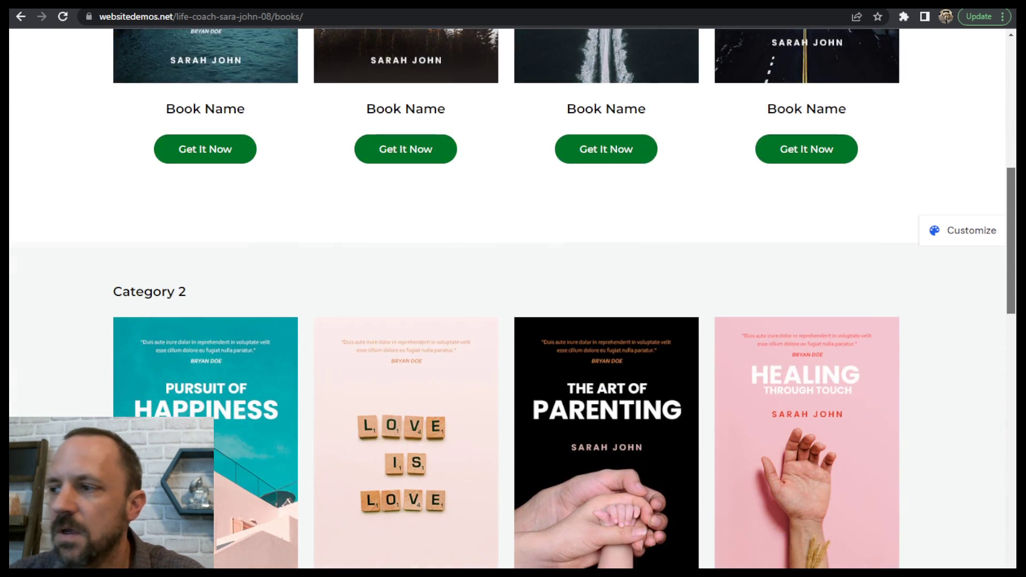
{"action": "scroll", "coordinate": [994, 303], "scroll_direction": "down", "scroll_amount": 8}
{"action": "scroll", "coordinate": [998, 246], "scroll_direction": "up", "scroll_amount": 15}
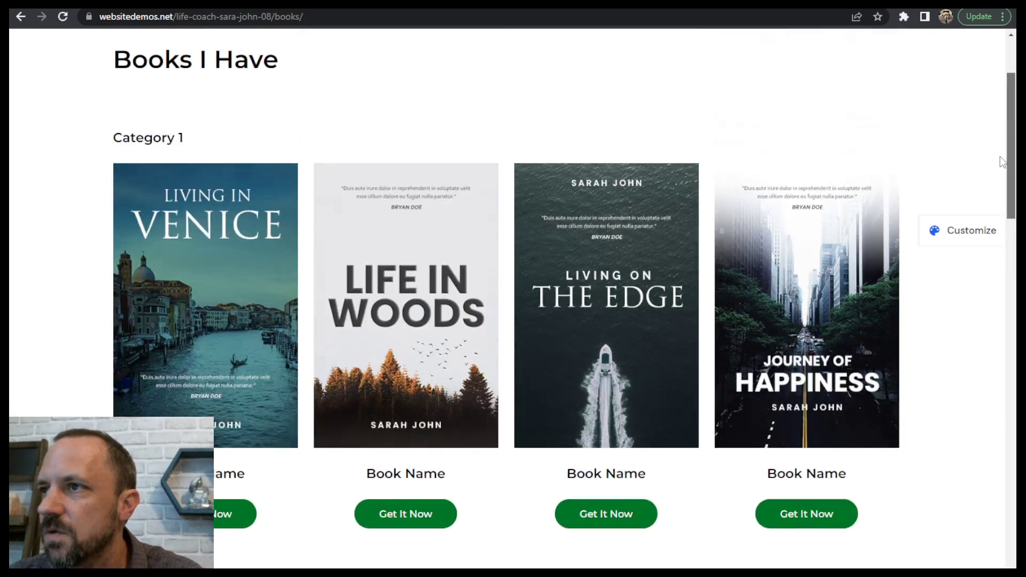
{"action": "scroll", "coordinate": [1002, 160], "scroll_direction": "up", "scroll_amount": 2}
{"action": "left_click", "coordinate": [580, 4]}
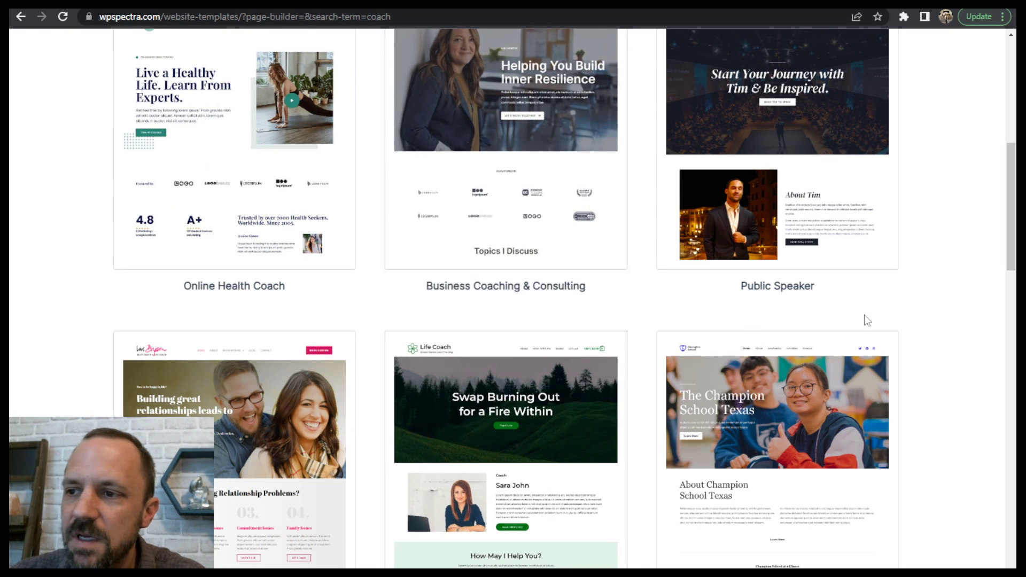
- Preview the Professional Services template demo from the gallery, look over its home page, and close the demo
{"action": "scroll", "coordinate": [887, 313], "scroll_direction": "down", "scroll_amount": 6}
{"action": "left_click", "coordinate": [433, 424]}
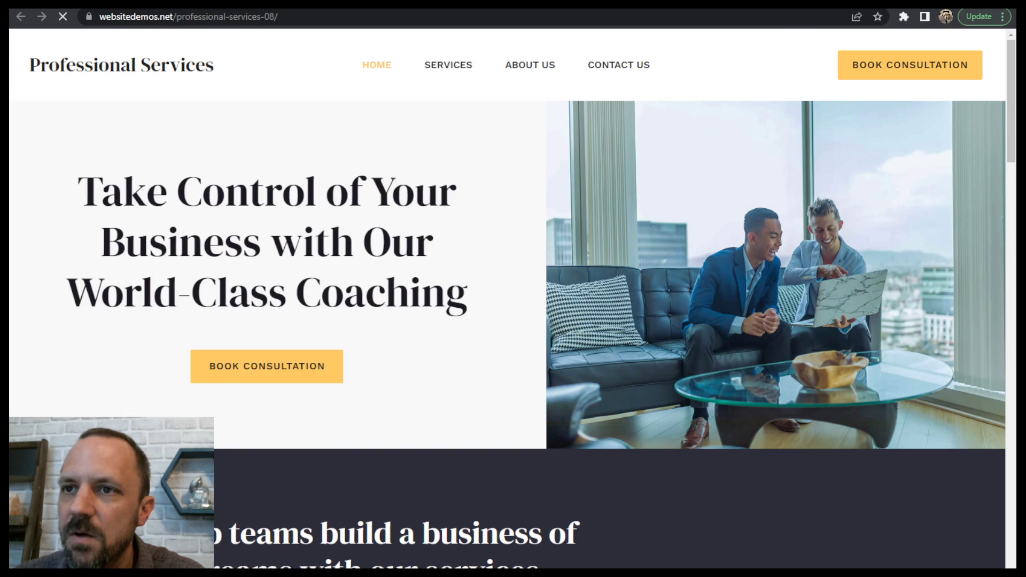
{"action": "mouse_move", "coordinate": [1011, 122]}
{"action": "left_mouse_down"}
{"action": "mouse_move", "coordinate": [1006, 248]}
{"action": "mouse_move", "coordinate": [964, 343]}
{"action": "mouse_move", "coordinate": [941, 499]}
{"action": "mouse_move", "coordinate": [954, 334]}
{"action": "mouse_move", "coordinate": [993, 118]}
{"action": "left_mouse_up"}
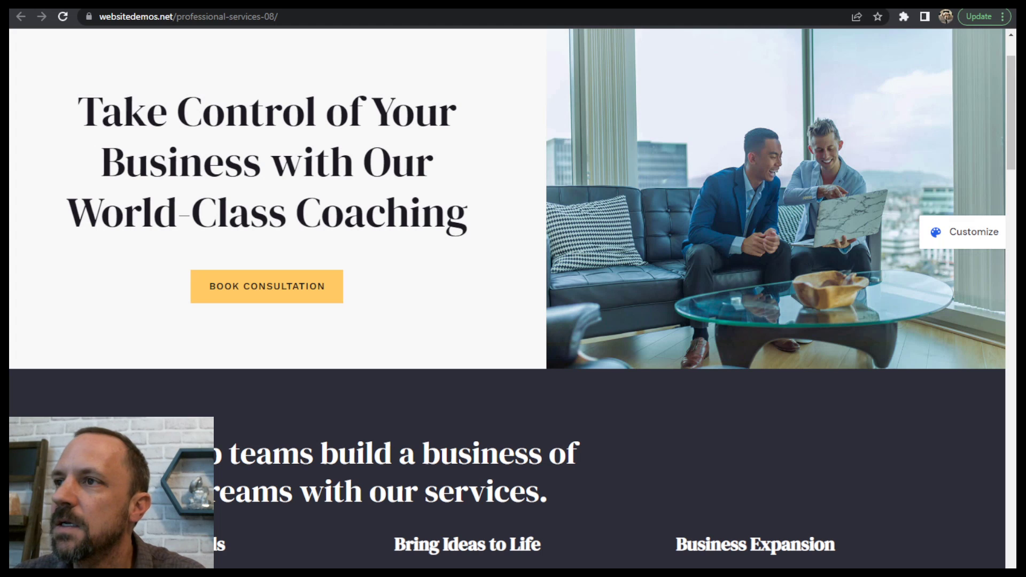
{"action": "key", "text": "ctrl+w"}
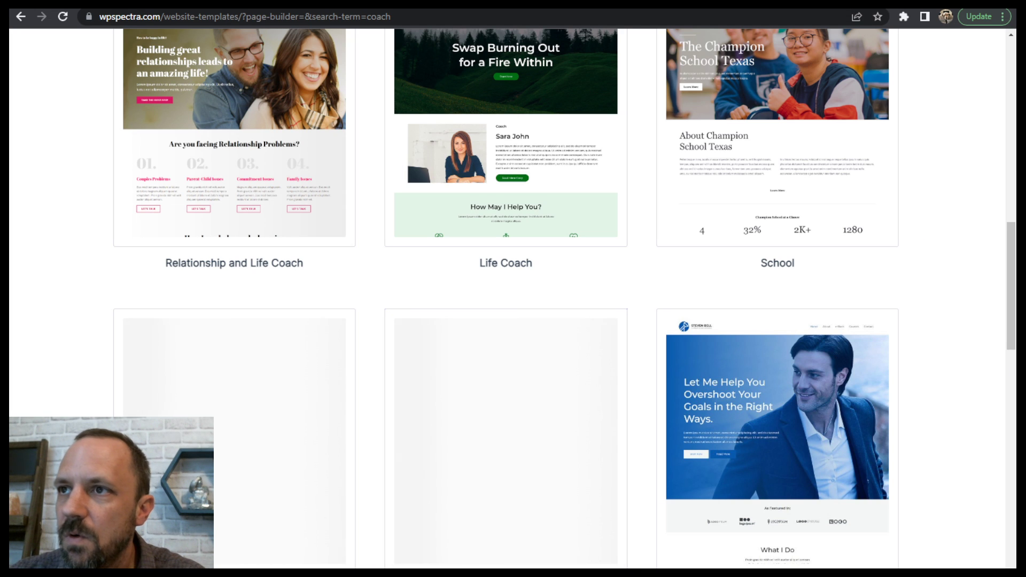
- Switch to the Google Slides presentation and review the Tutorial Steps list, highlighting the site import, colors and blog items
{"action": "left_click", "coordinate": [258, 7]}
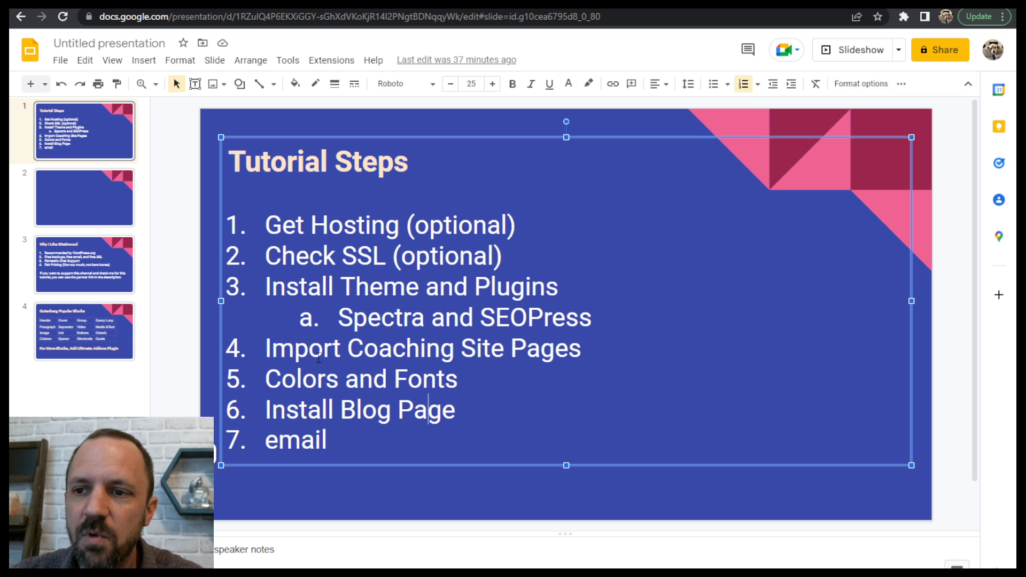
{"action": "left_click_drag", "start_coordinate": [318, 357], "coordinate": [526, 353]}
{"action": "left_click_drag", "start_coordinate": [318, 378], "coordinate": [429, 399]}
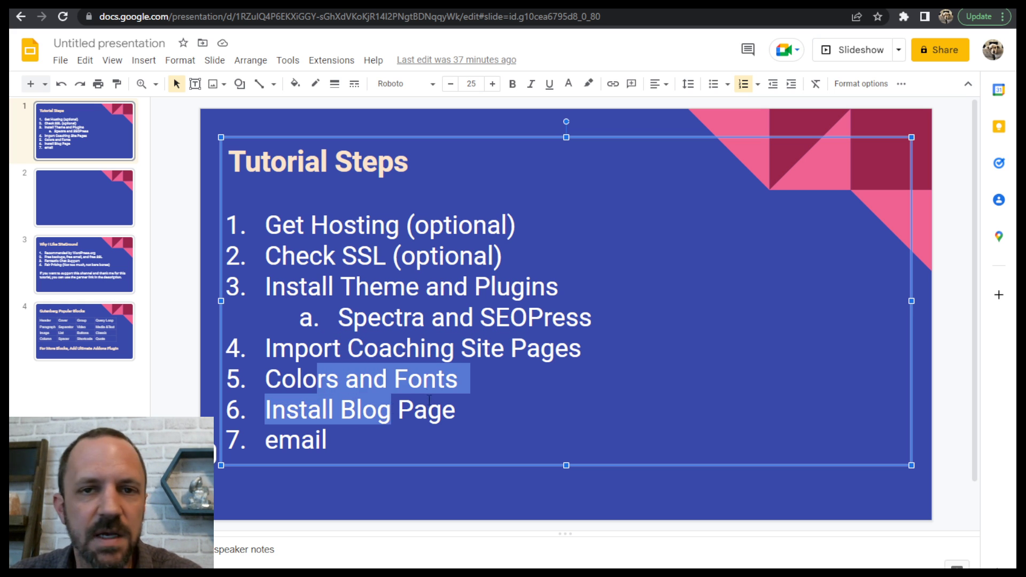
{"action": "left_click", "coordinate": [303, 224]}
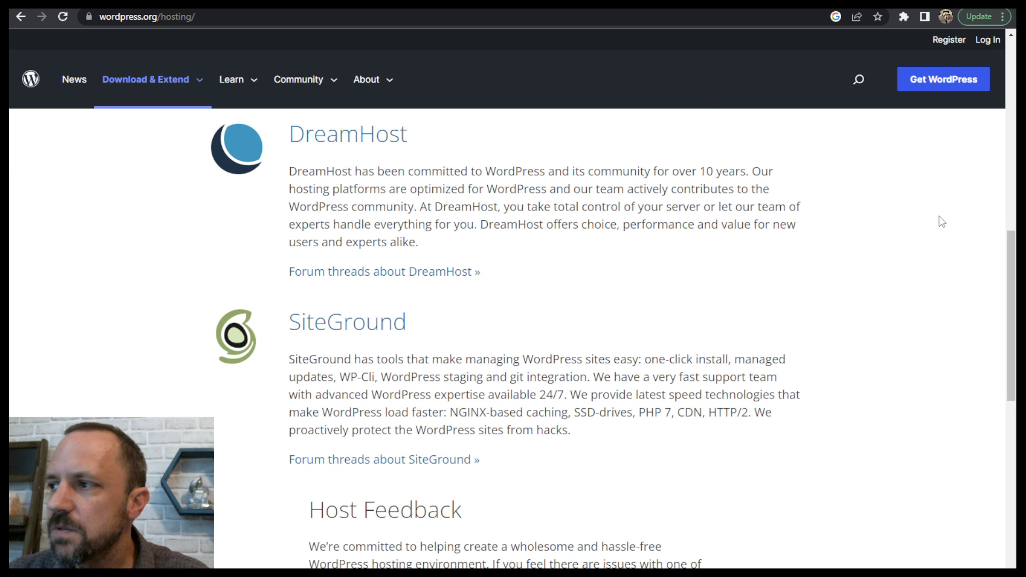
- Review the recommended hosts on the WordPress.org hosting page, including SiteGround, DreamHost and Bluehost
{"action": "left_click_drag", "start_coordinate": [1009, 284], "coordinate": [1009, 338]}
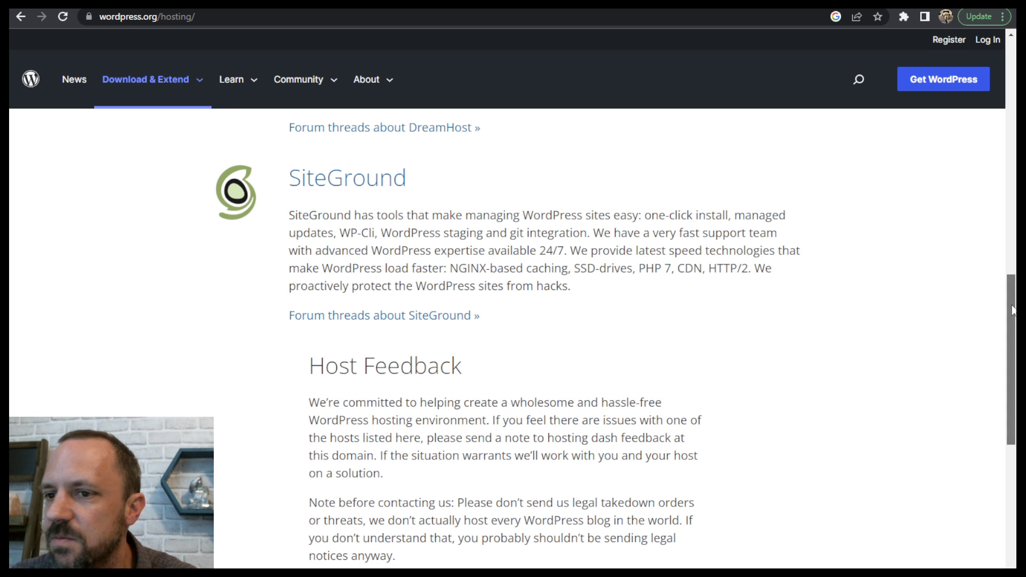
{"action": "scroll", "coordinate": [768, 207], "scroll_direction": "down", "scroll_amount": 1}
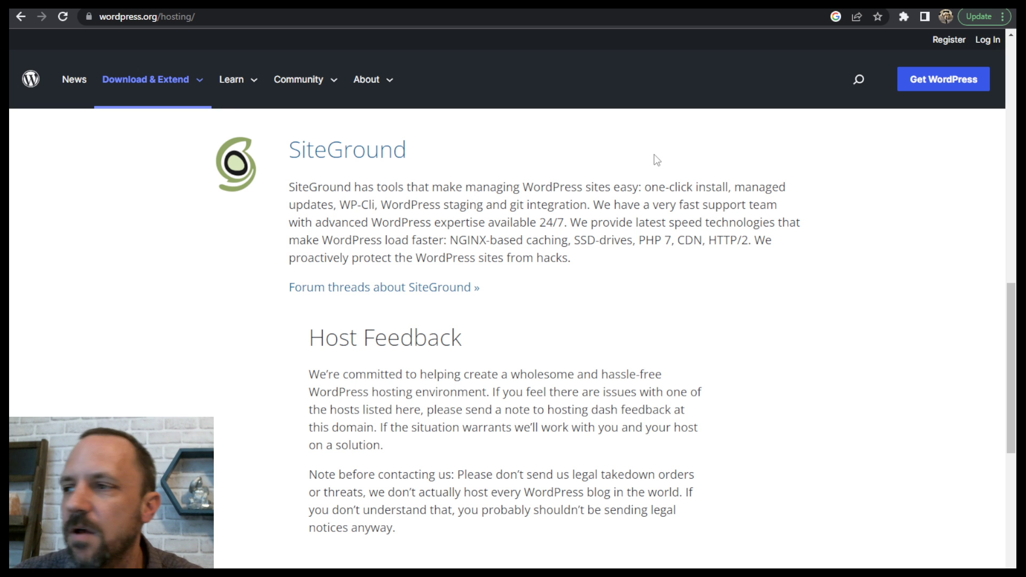
{"action": "left_click_drag", "start_coordinate": [1013, 389], "coordinate": [1013, 246]}
{"action": "scroll", "coordinate": [798, 178], "scroll_direction": "up", "scroll_amount": 1}
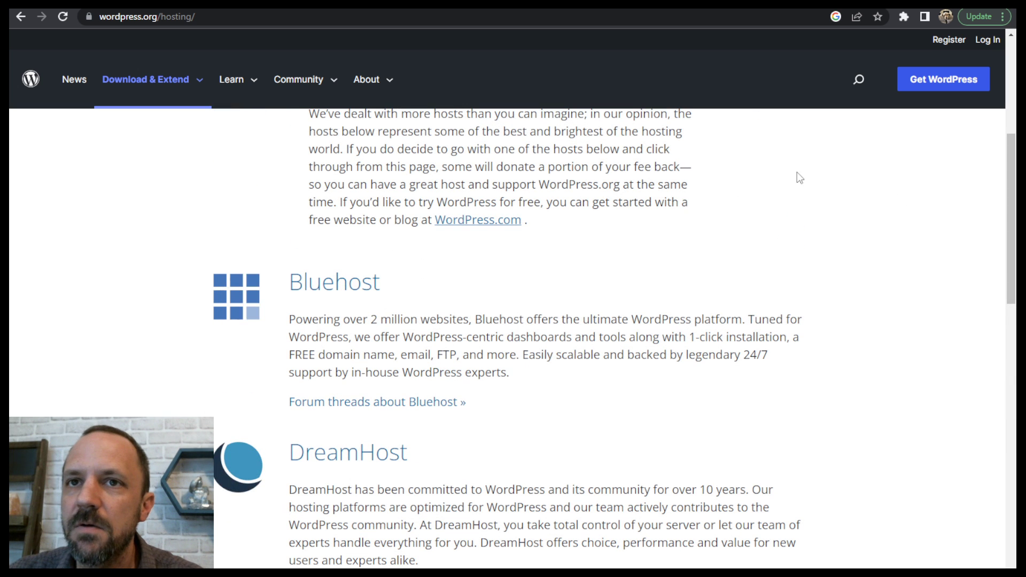
- Switch to the SiteGround browser window and compare the features of the StartUp, GrowBig and GoGeek WordPress hosting plans
{"action": "mouse_move", "coordinate": [740, 575]}
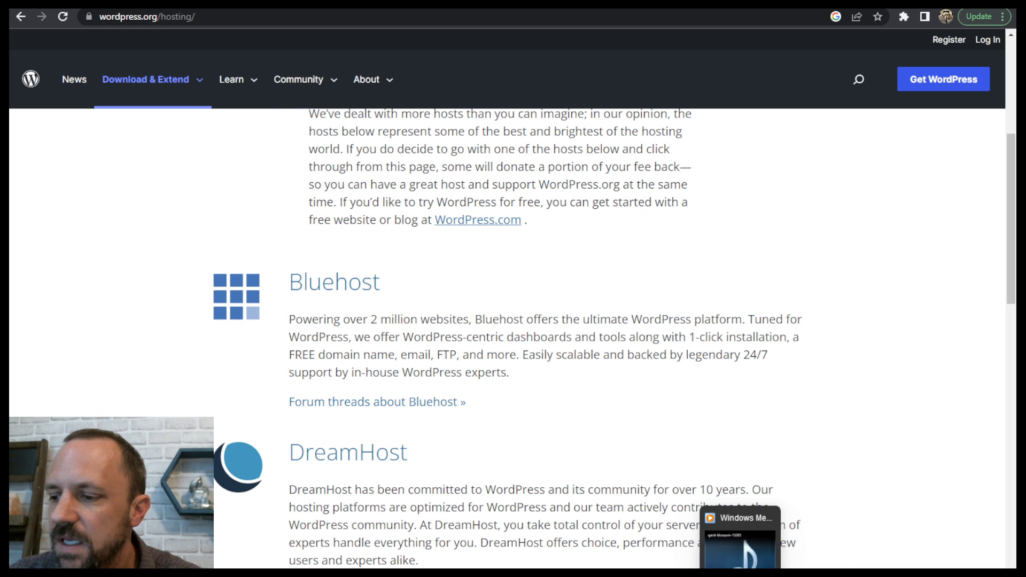
{"action": "left_click", "coordinate": [796, 550]}
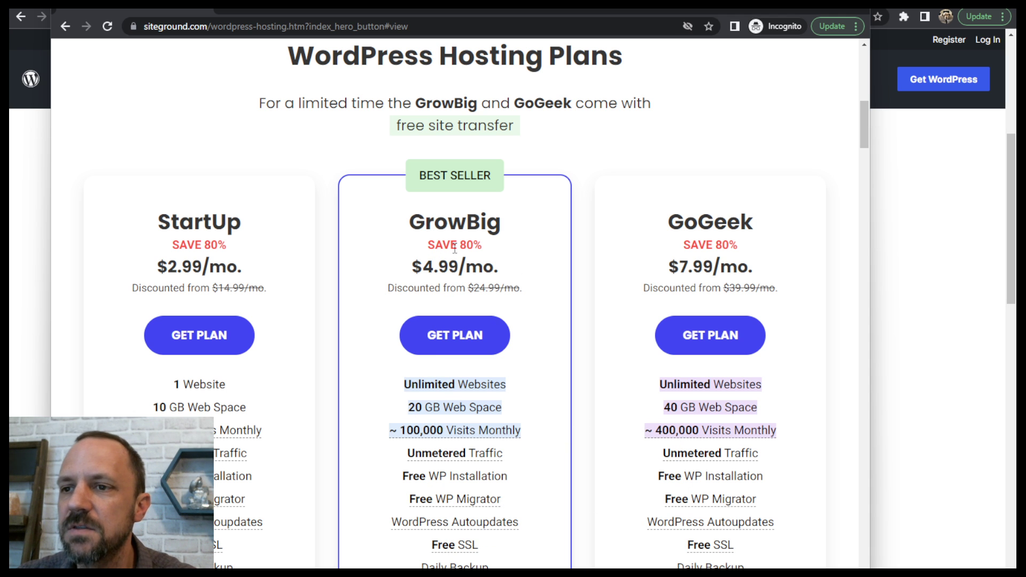
{"action": "scroll", "coordinate": [465, 432], "scroll_direction": "down", "scroll_amount": 3}
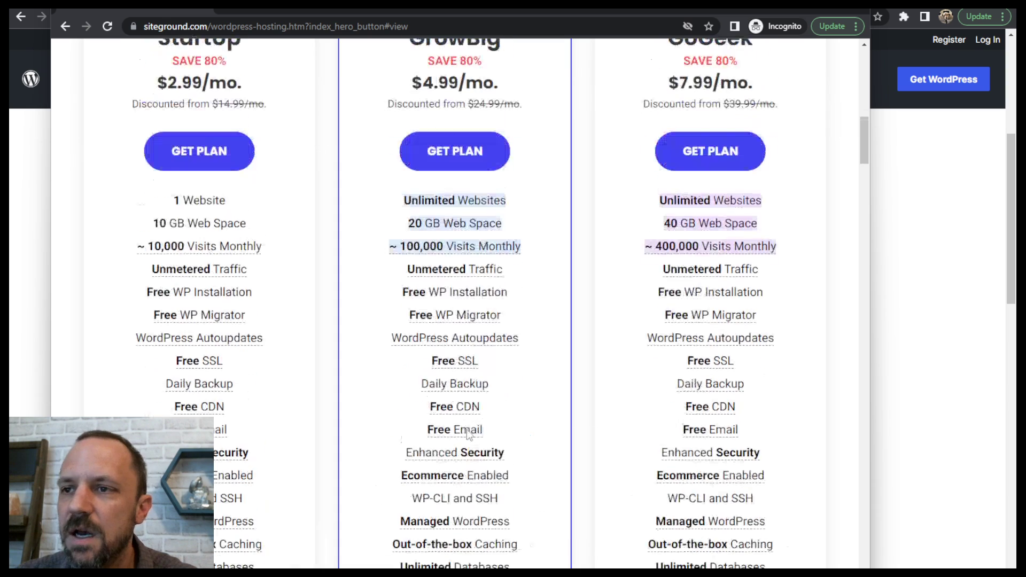
{"action": "scroll", "coordinate": [467, 429], "scroll_direction": "up", "scroll_amount": 1}
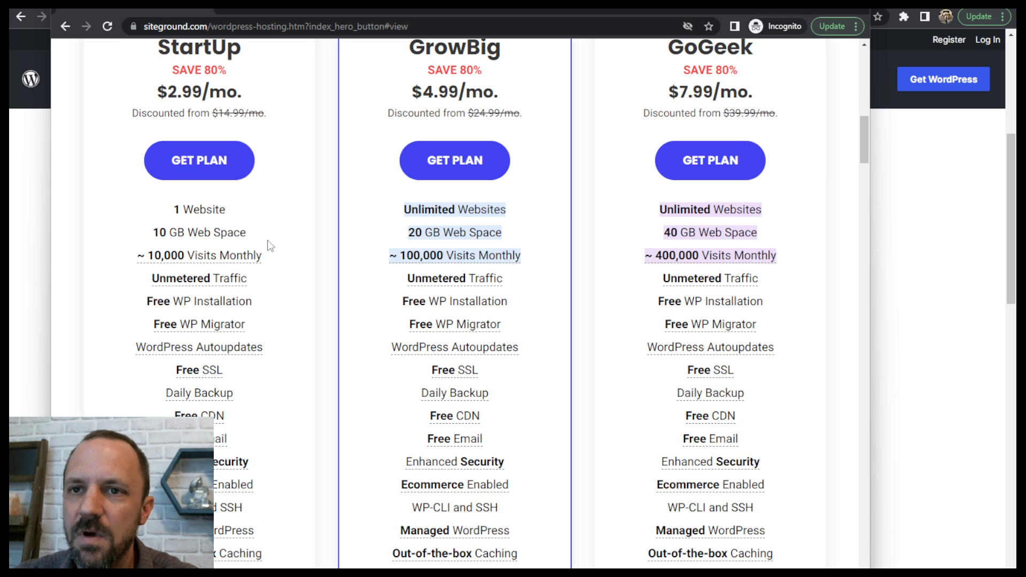
- Choose the StartUp plan, enter 5436fghdhfsg with the .com extension as the new domain, and proceed to the order review
{"action": "left_click", "coordinate": [206, 160]}
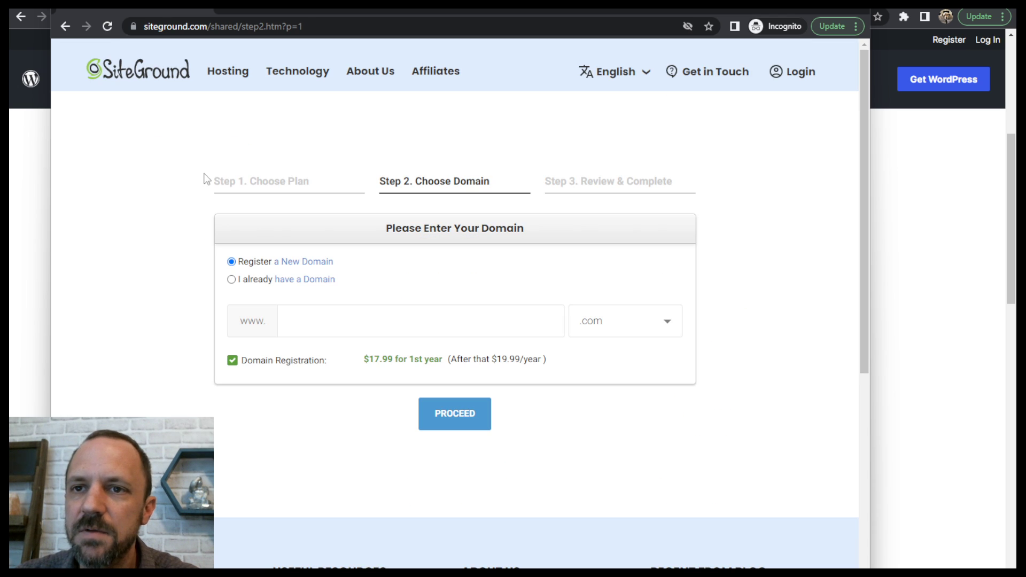
{"action": "left_click", "coordinate": [331, 321]}
{"action": "type", "text": "5436fgh"}
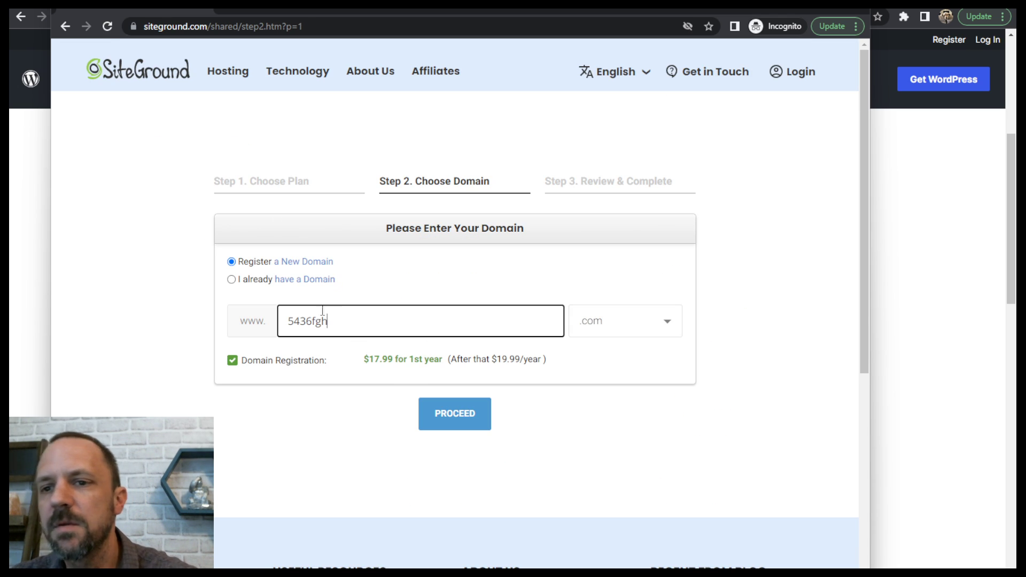
{"action": "type", "text": "dhfsg"}
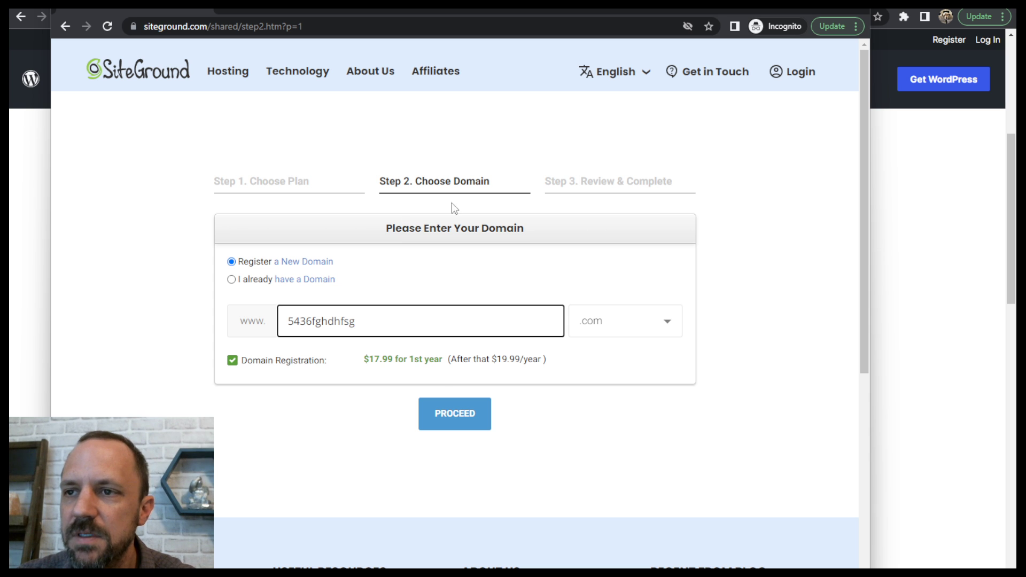
{"action": "left_click", "coordinate": [455, 414]}
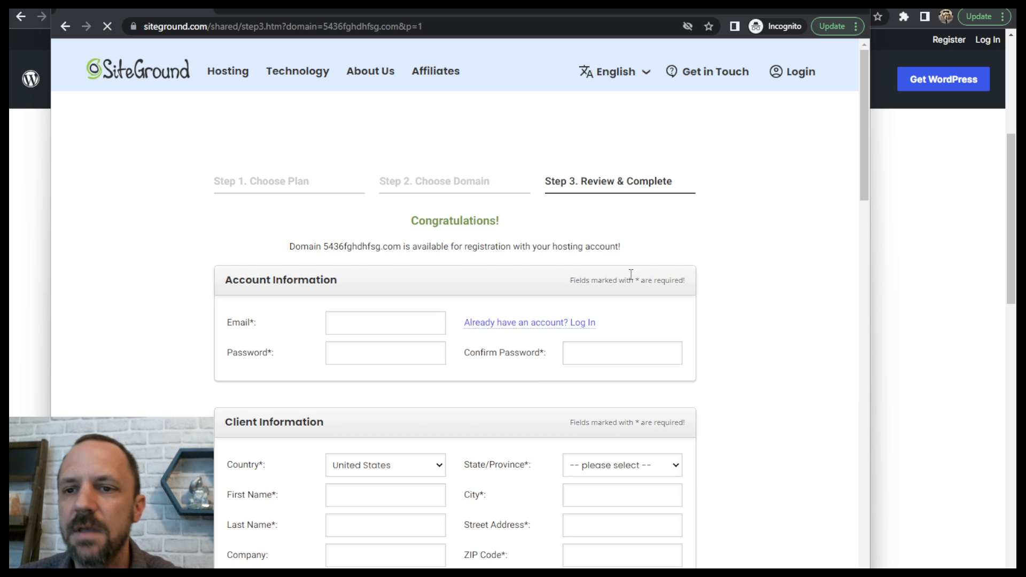
- Examine the order form's account, client, payment and purchase sections and the total, and close the SiteGround order window
{"action": "scroll", "coordinate": [559, 251], "scroll_direction": "down", "scroll_amount": 3}
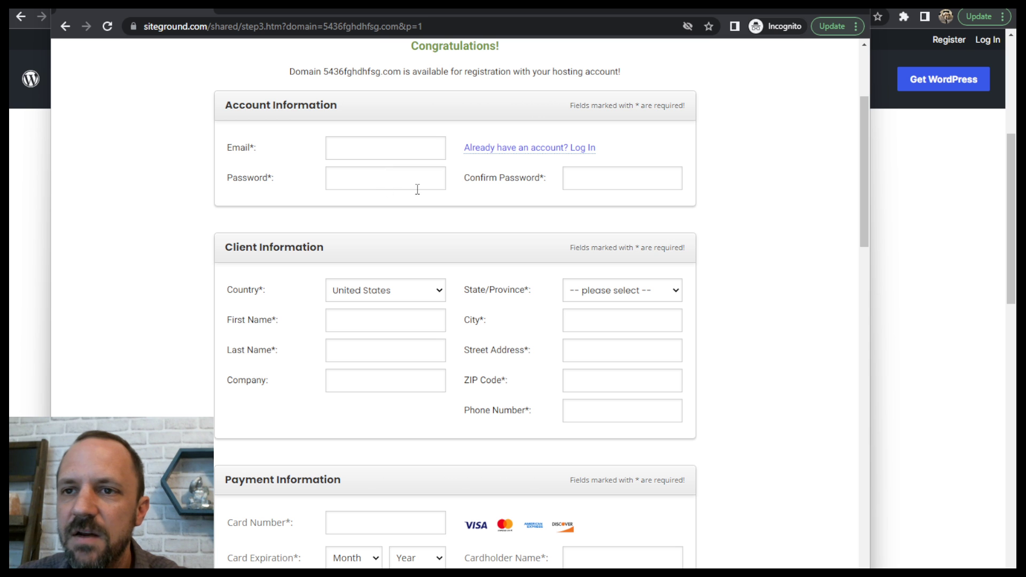
{"action": "scroll", "coordinate": [624, 199], "scroll_direction": "down", "scroll_amount": 6}
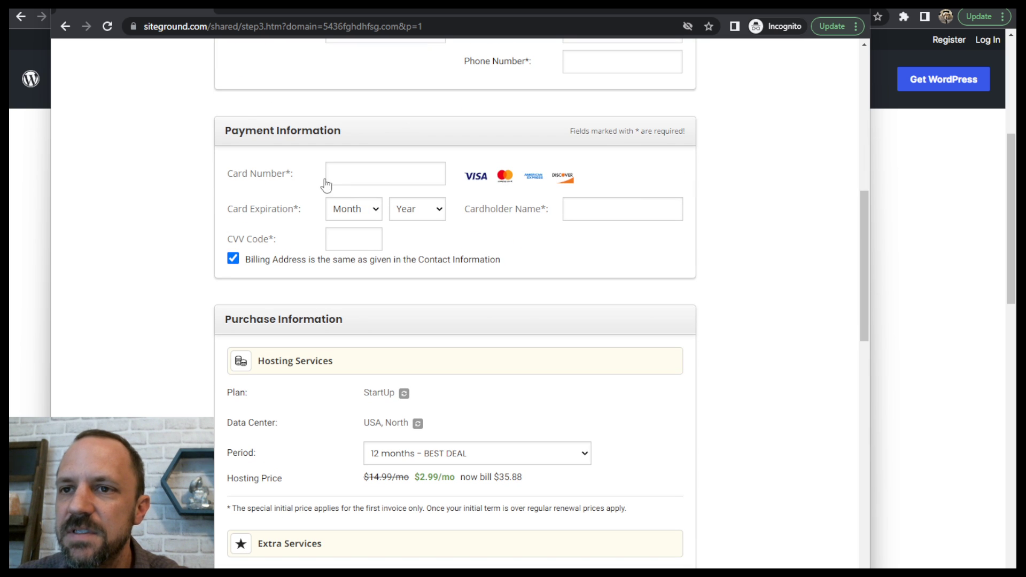
{"action": "left_click_drag", "start_coordinate": [864, 205], "coordinate": [854, 281]}
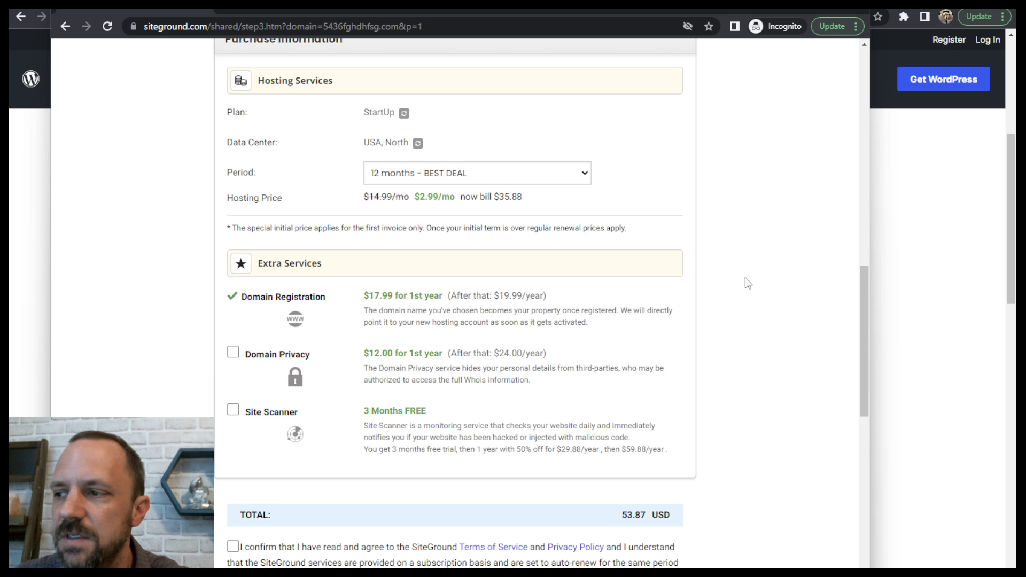
{"action": "scroll", "coordinate": [863, 309], "scroll_direction": "down", "scroll_amount": 5}
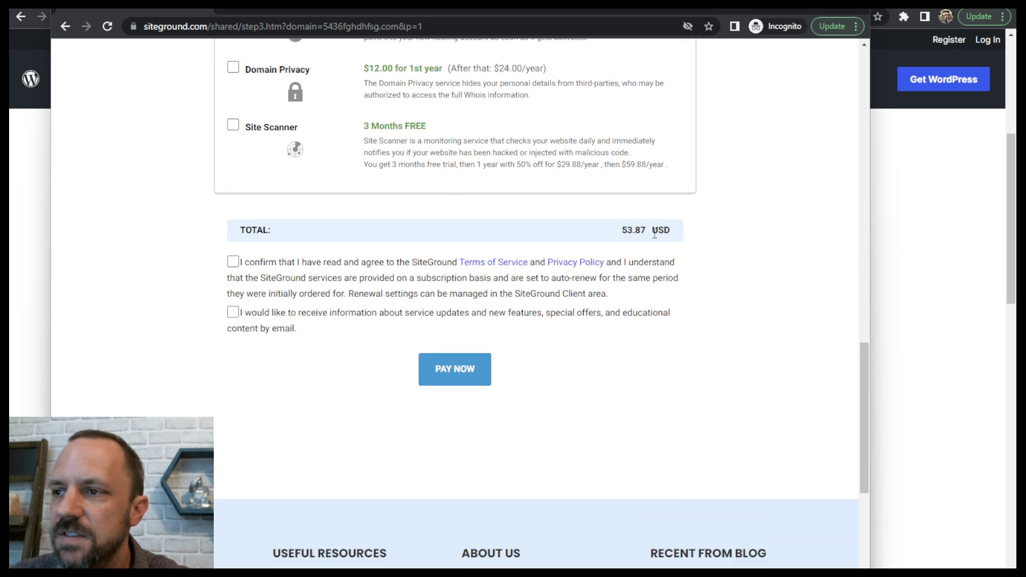
{"action": "left_click_drag", "start_coordinate": [621, 232], "coordinate": [653, 232]}
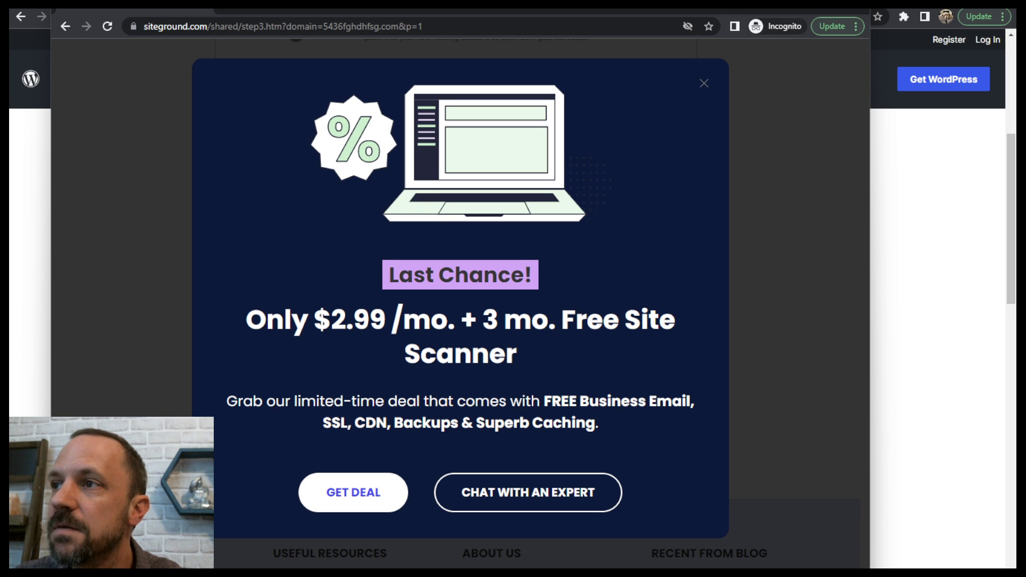
{"action": "left_click", "coordinate": [857, 4]}
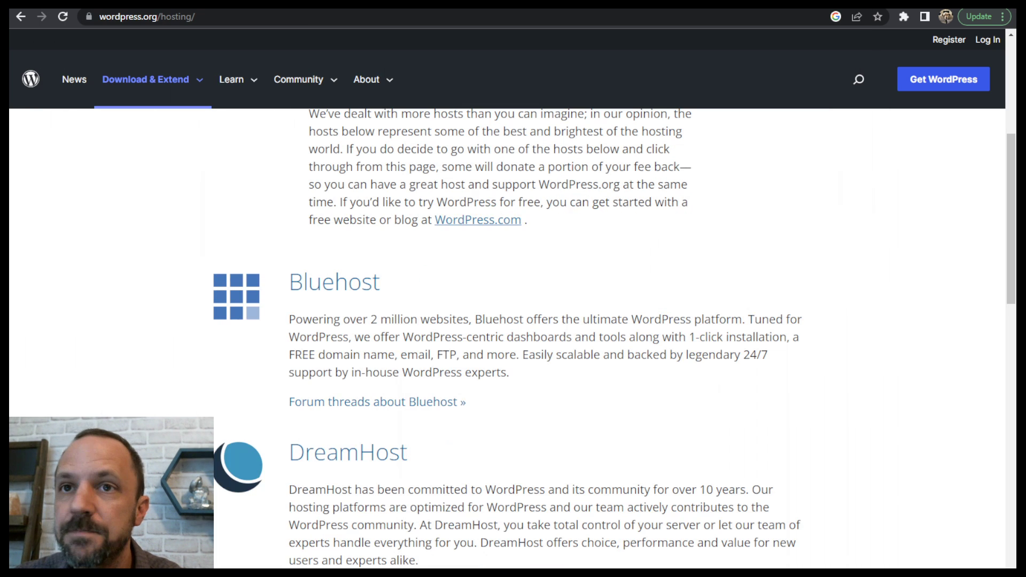
- Switch to the SiteGround account's websites page, start adding a new website, and select a temporary domain for it
{"action": "key", "text": "ctrl+Tab"}
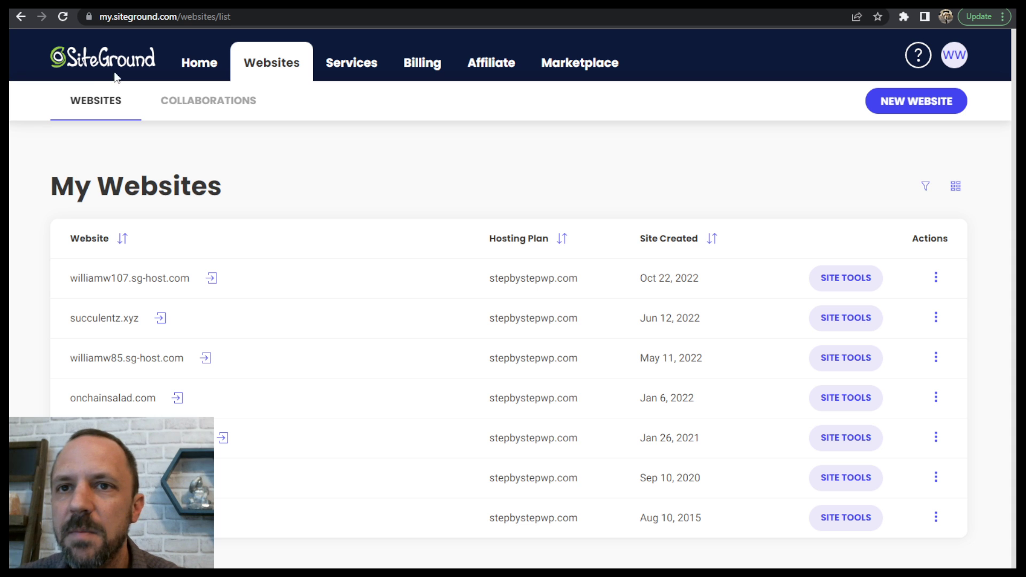
{"action": "left_click", "coordinate": [878, 104]}
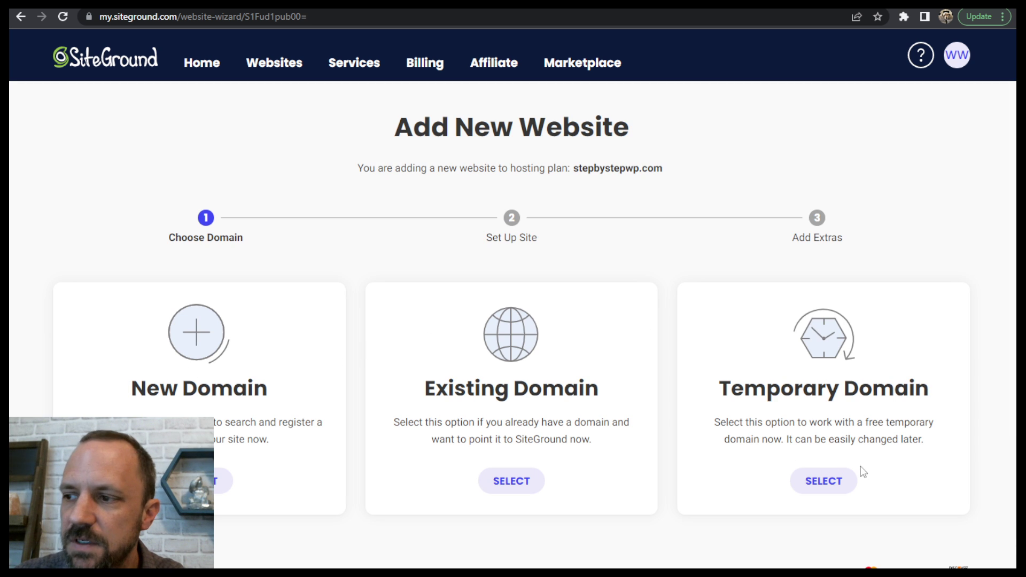
{"action": "left_click", "coordinate": [828, 482]}
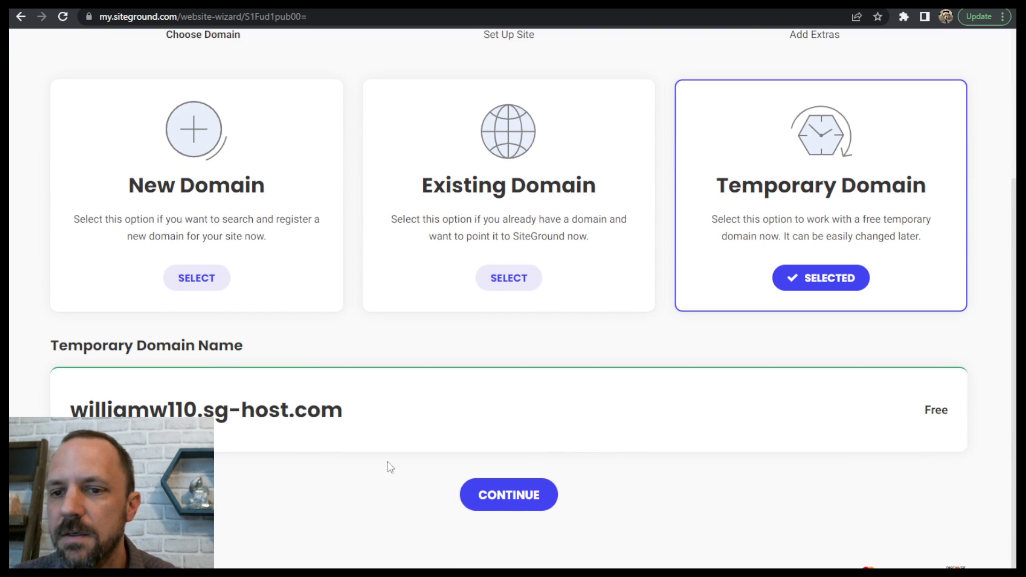
- Continue with the temporary domain, set up a new website with the WordPress application, and finish the setup without adding Site Scanner
{"action": "left_click", "coordinate": [534, 493]}
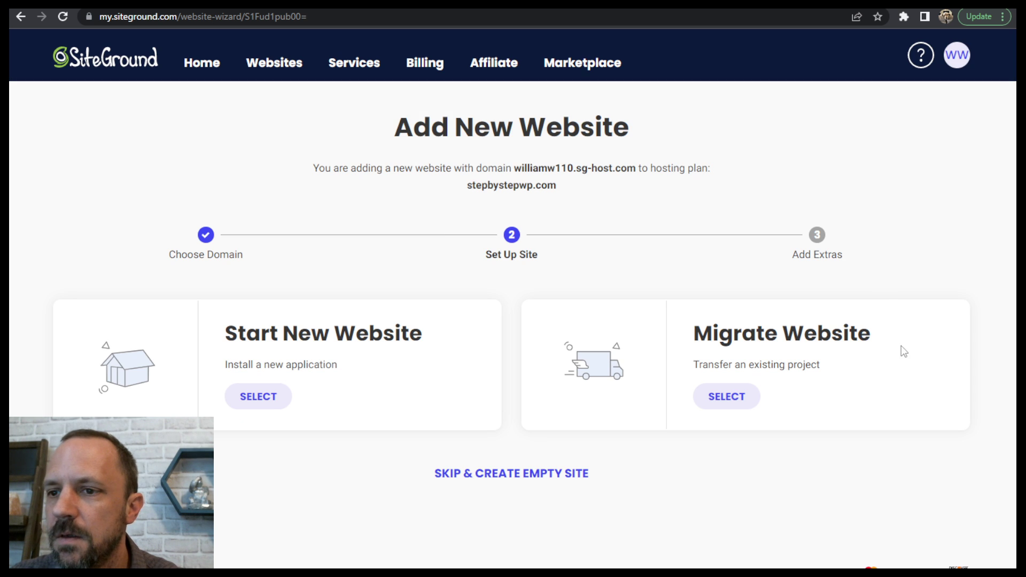
{"action": "left_click", "coordinate": [258, 395]}
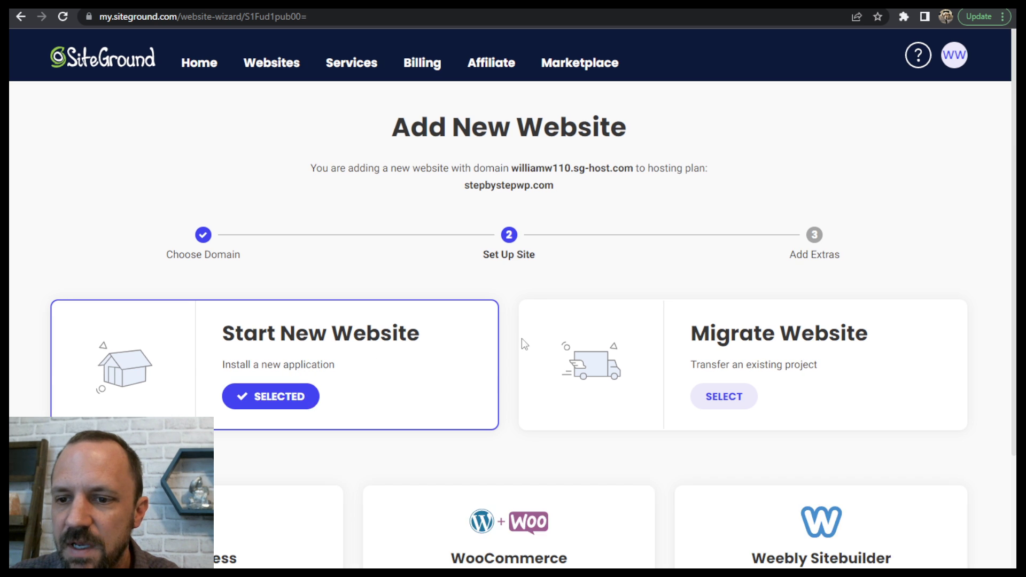
{"action": "scroll", "coordinate": [522, 344], "scroll_direction": "down", "scroll_amount": 3}
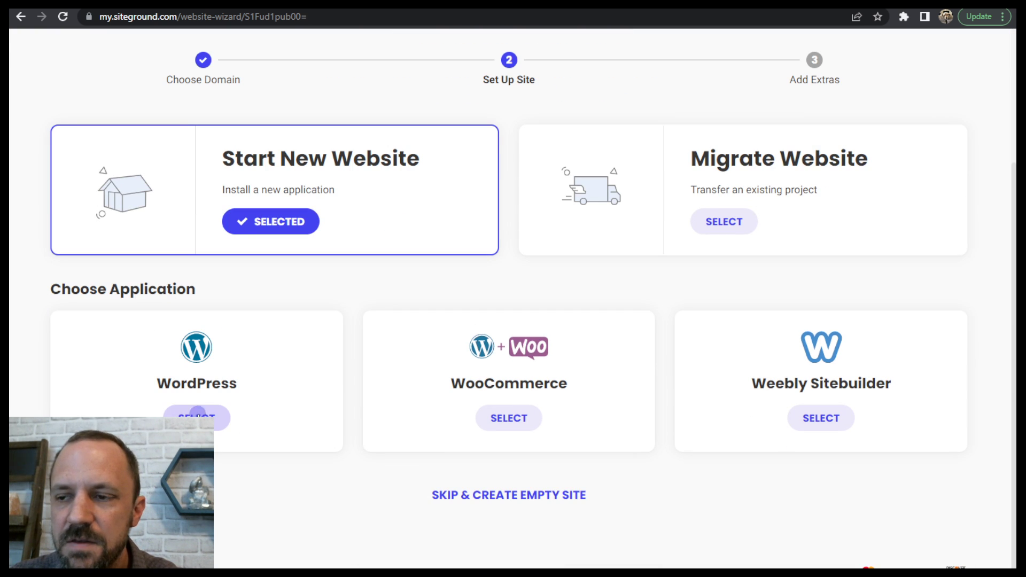
{"action": "left_click", "coordinate": [198, 418]}
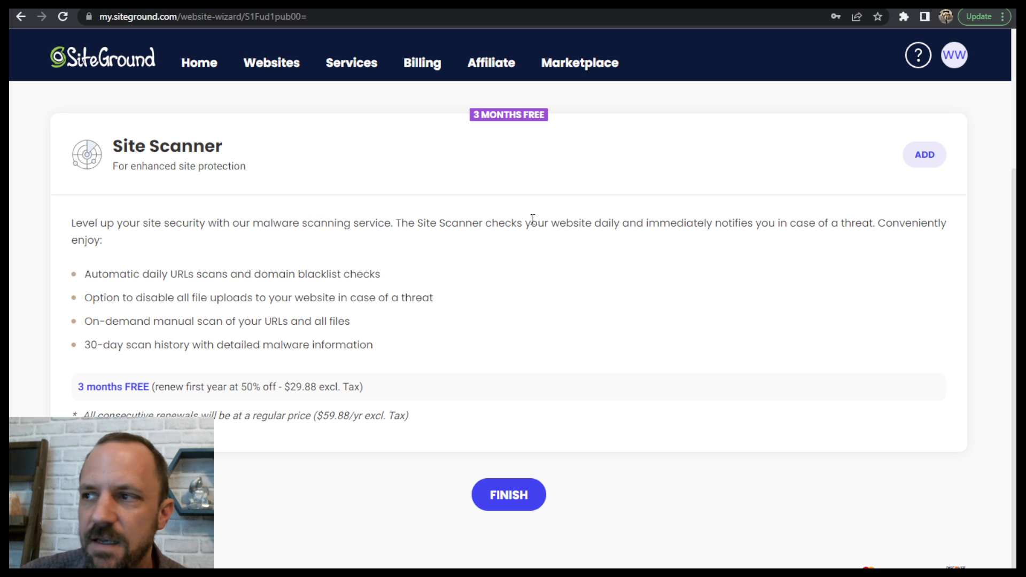
{"action": "right_click", "coordinate": [521, 492]}
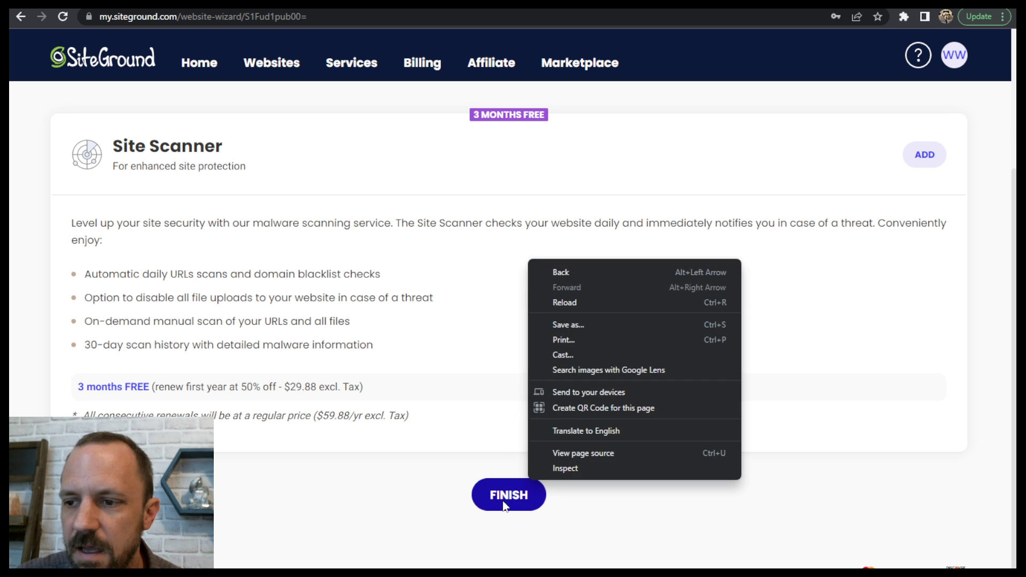
{"action": "left_click", "coordinate": [507, 496]}
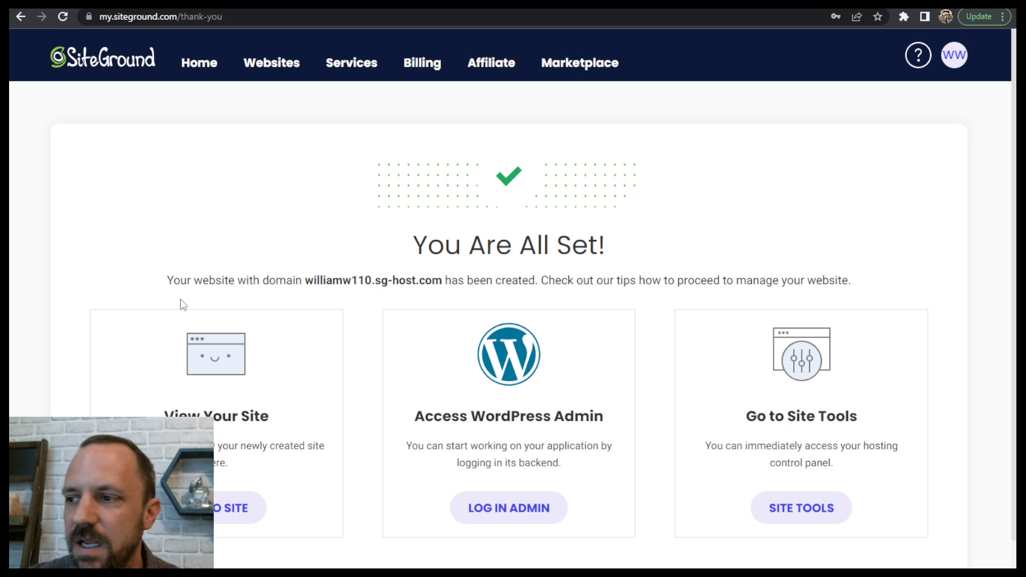
- Open the new site's Site Tools and install a Let's Encrypt SSL certificate for its temporary domain in the SSL Manager
{"action": "left_click", "coordinate": [796, 506]}
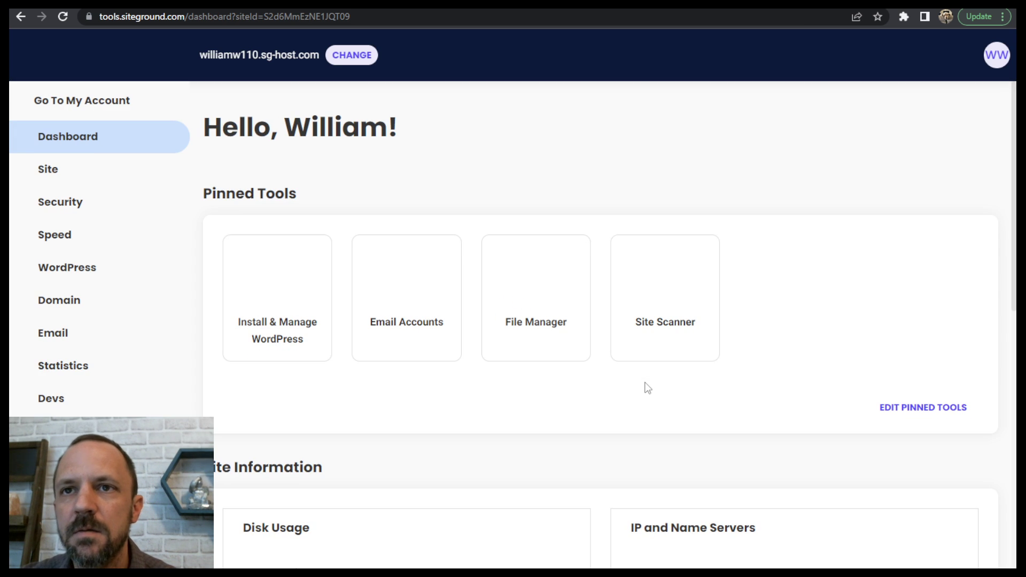
{"action": "left_click", "coordinate": [63, 202]}
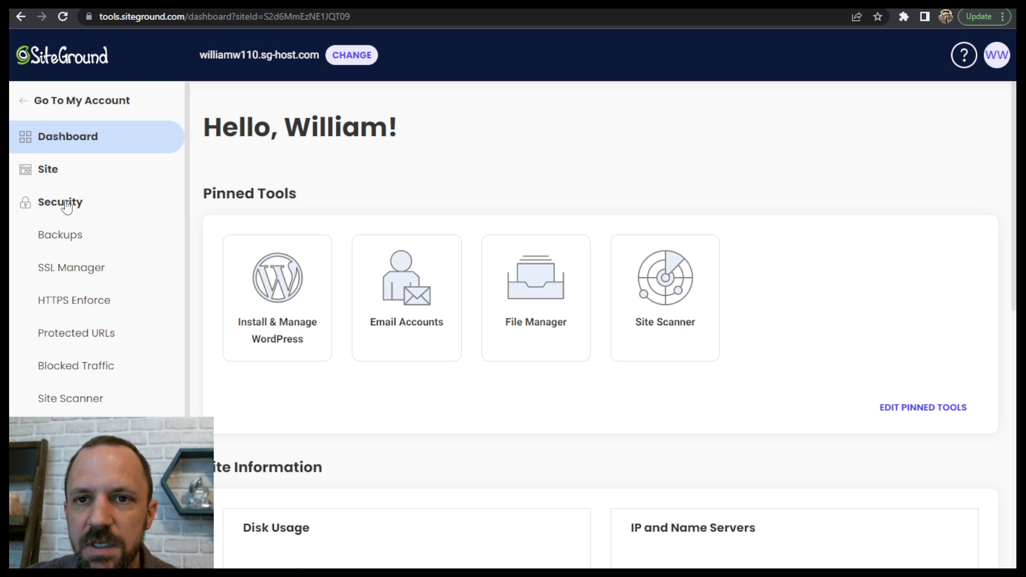
{"action": "left_click", "coordinate": [74, 270]}
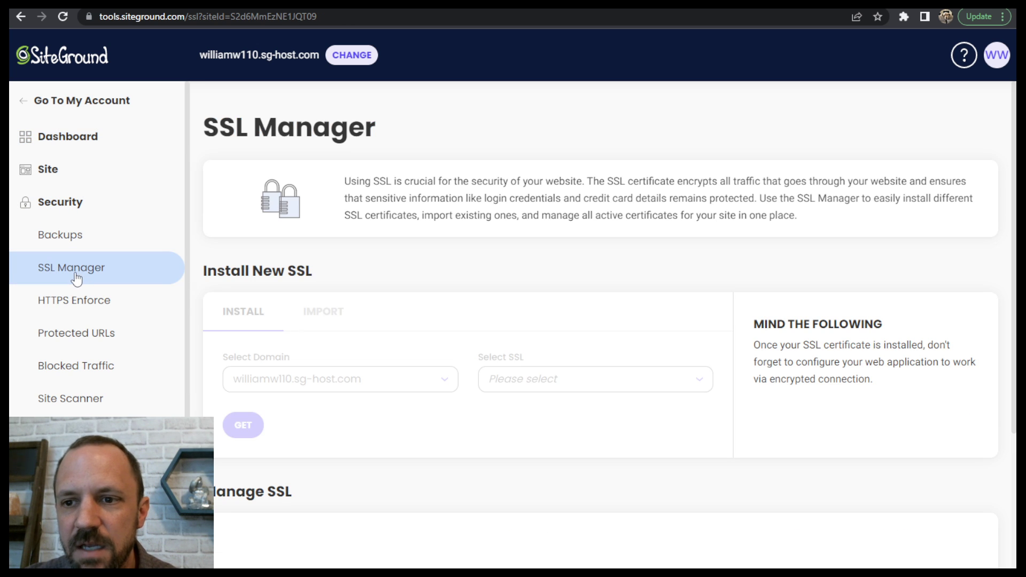
{"action": "scroll", "coordinate": [567, 374], "scroll_direction": "down", "scroll_amount": 4}
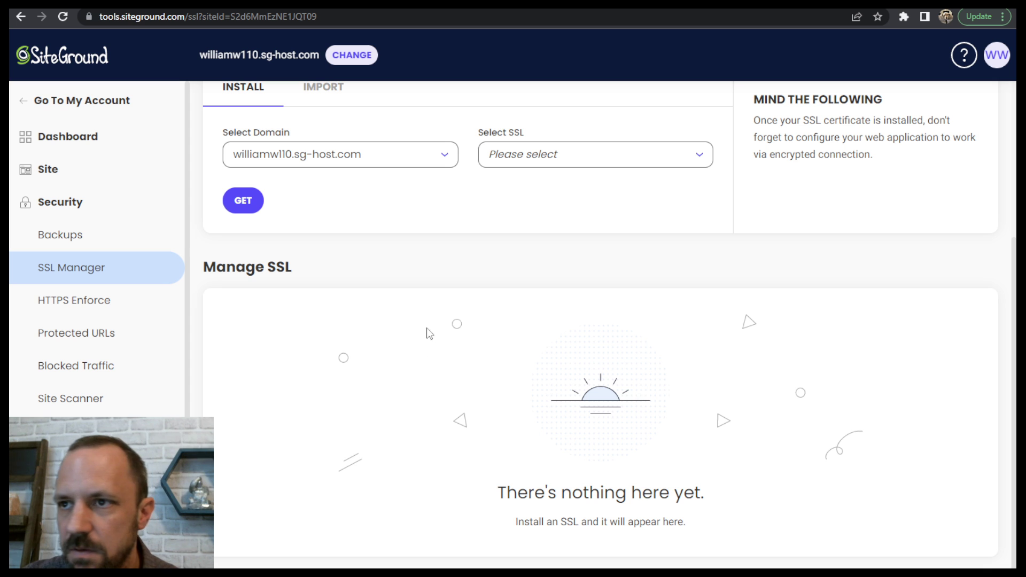
{"action": "left_click", "coordinate": [629, 154]}
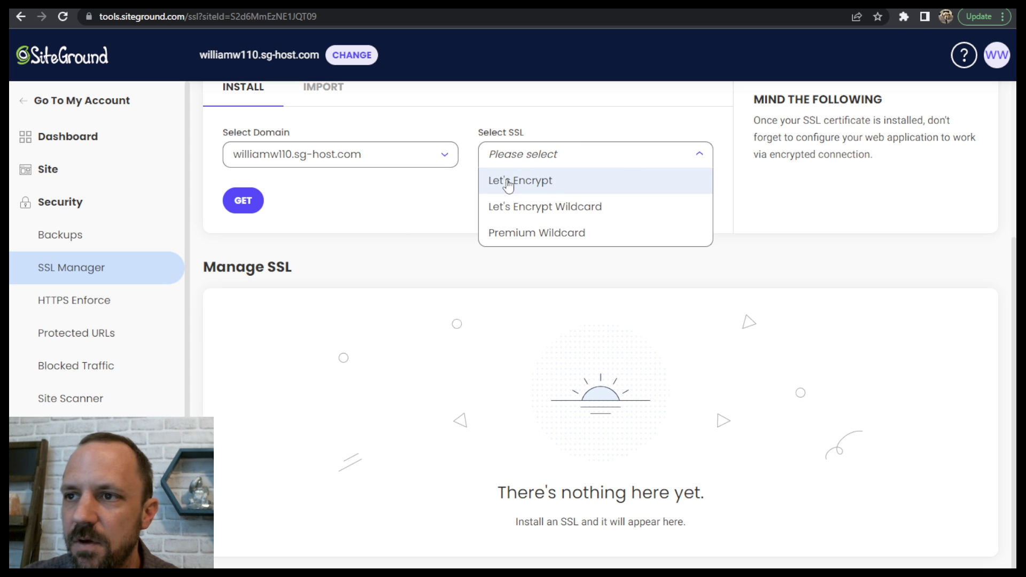
{"action": "left_click", "coordinate": [429, 193]}
{"action": "left_click", "coordinate": [562, 157]}
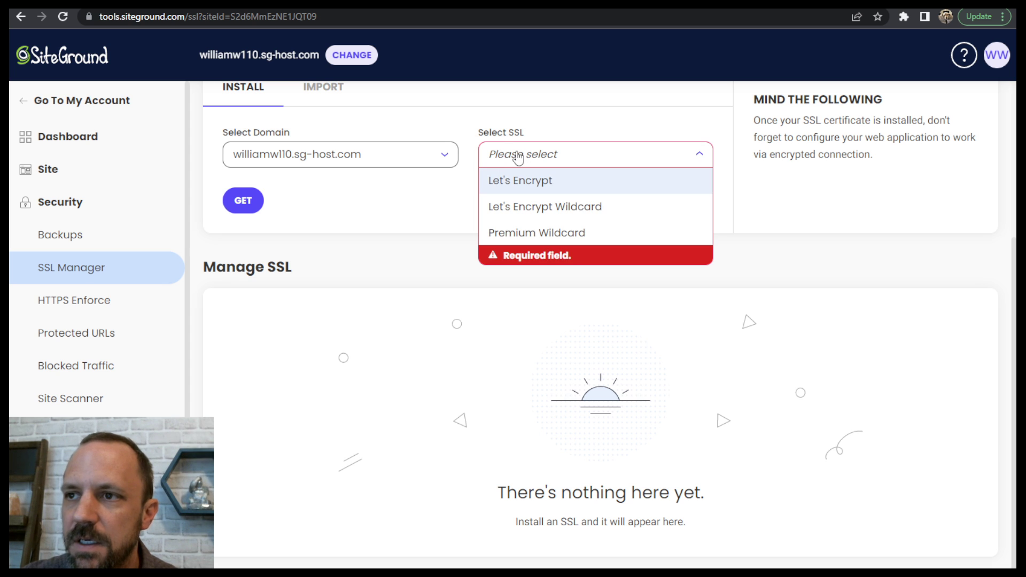
{"action": "left_click", "coordinate": [539, 185]}
{"action": "left_click", "coordinate": [244, 201]}
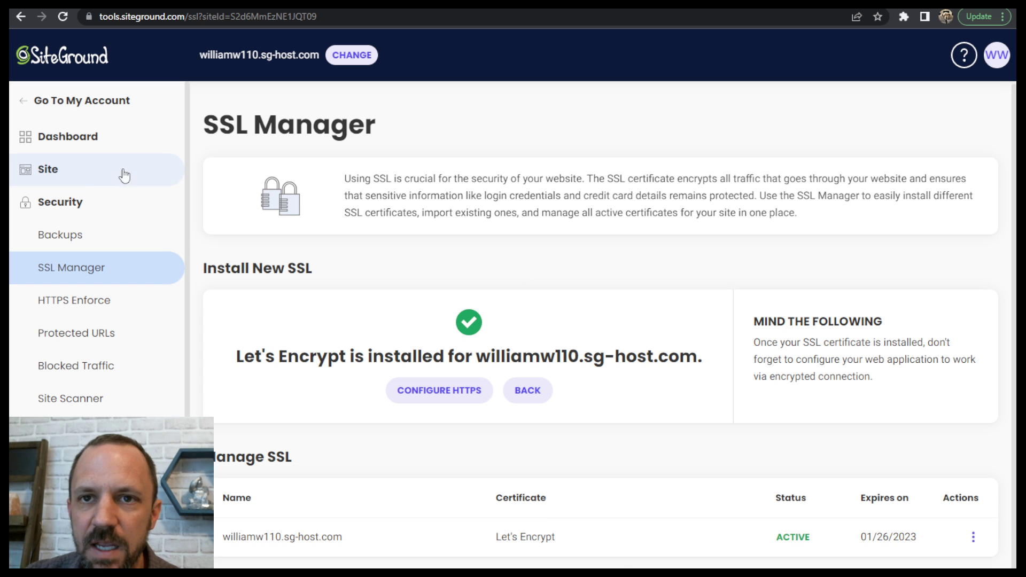
- Return to the SiteGround account's website list and log in to the new site's WordPress admin panel
{"action": "left_click", "coordinate": [83, 110]}
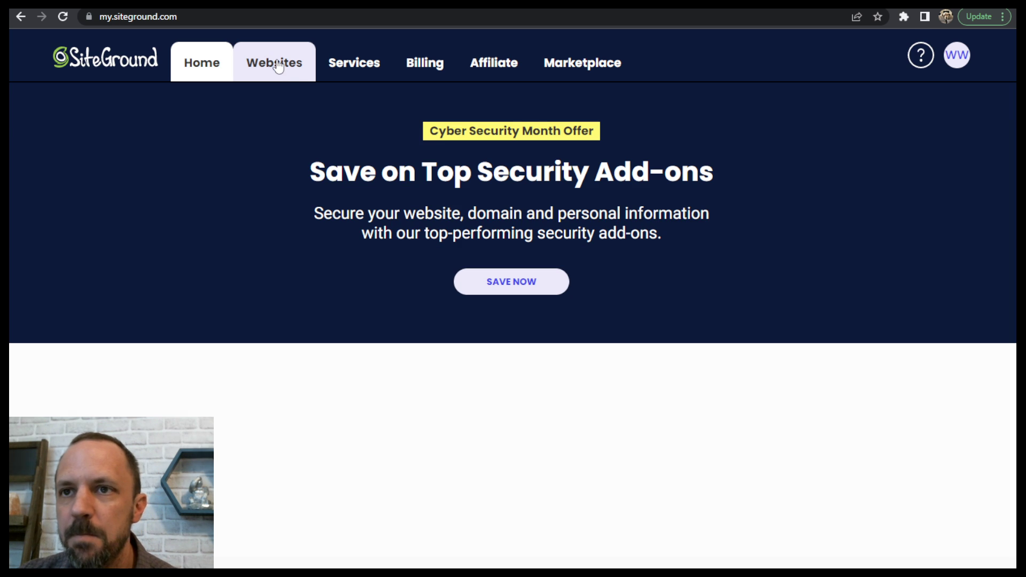
{"action": "left_click", "coordinate": [287, 68]}
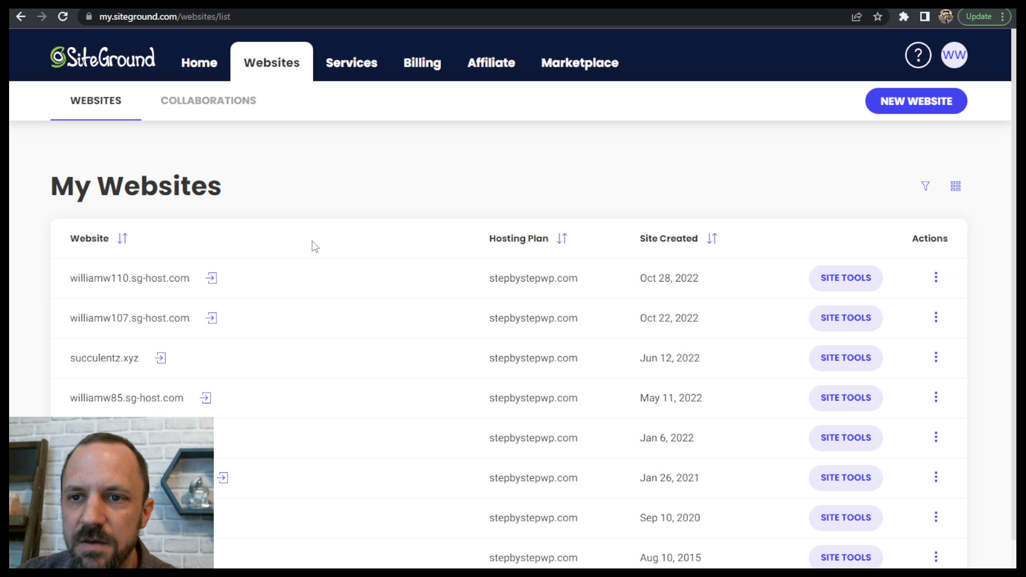
{"action": "left_click", "coordinate": [214, 276]}
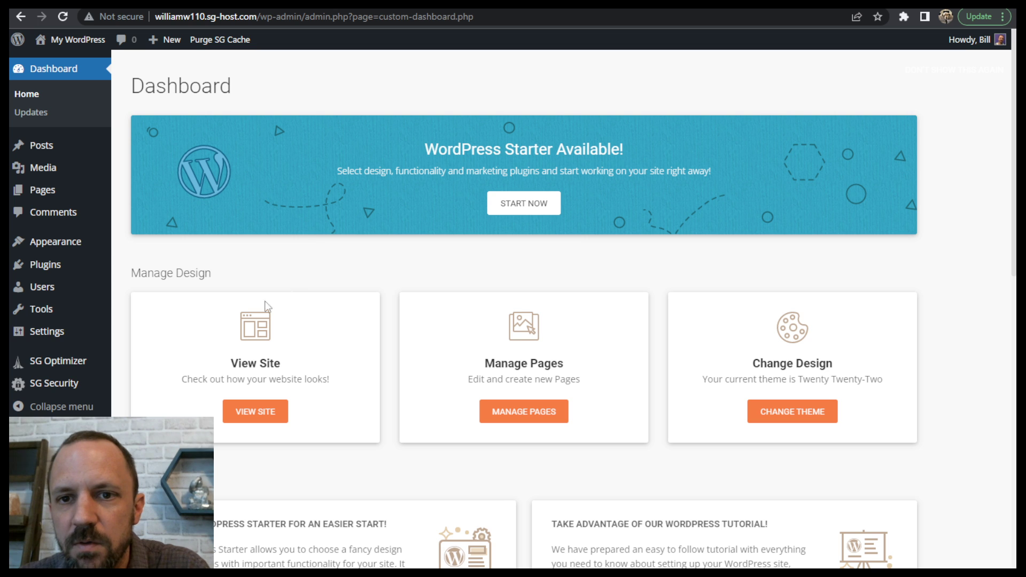
- In the General Settings, change both the WordPress Address and the Site Address to https and save the changes
{"action": "mouse_move", "coordinate": [55, 342]}
{"action": "left_click", "coordinate": [131, 335]}
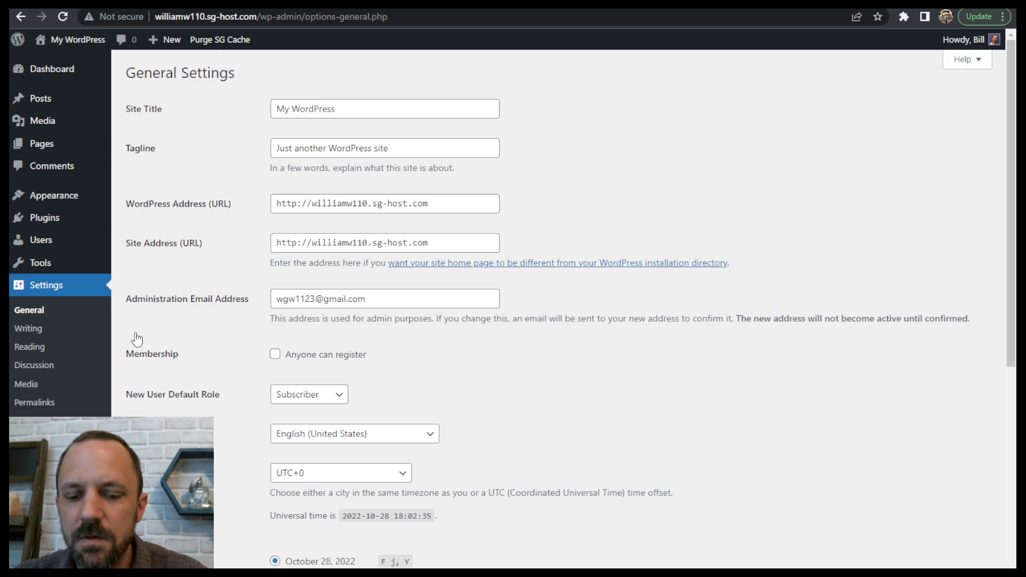
{"action": "left_click", "coordinate": [295, 206]}
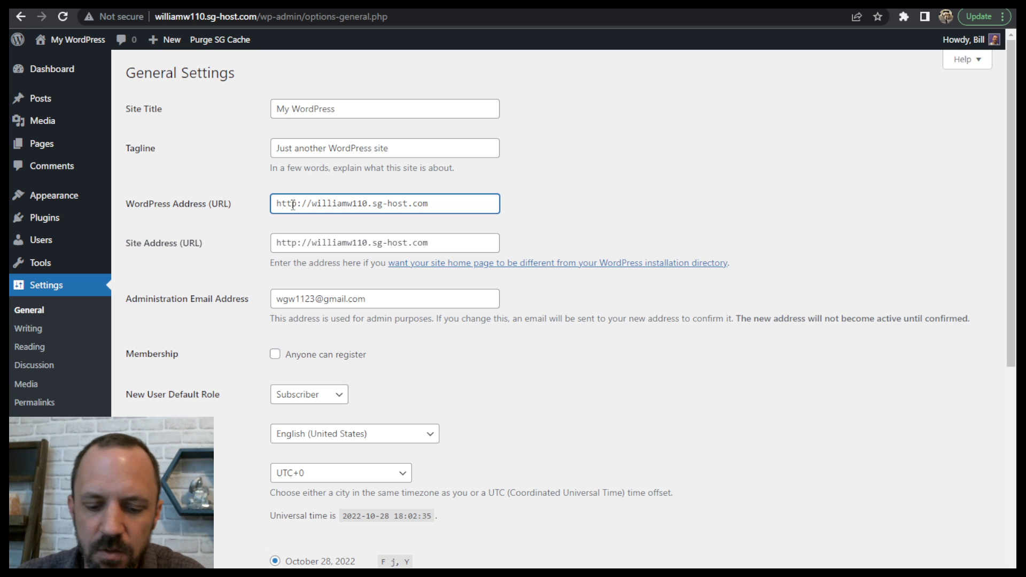
{"action": "type", "text": "s"}
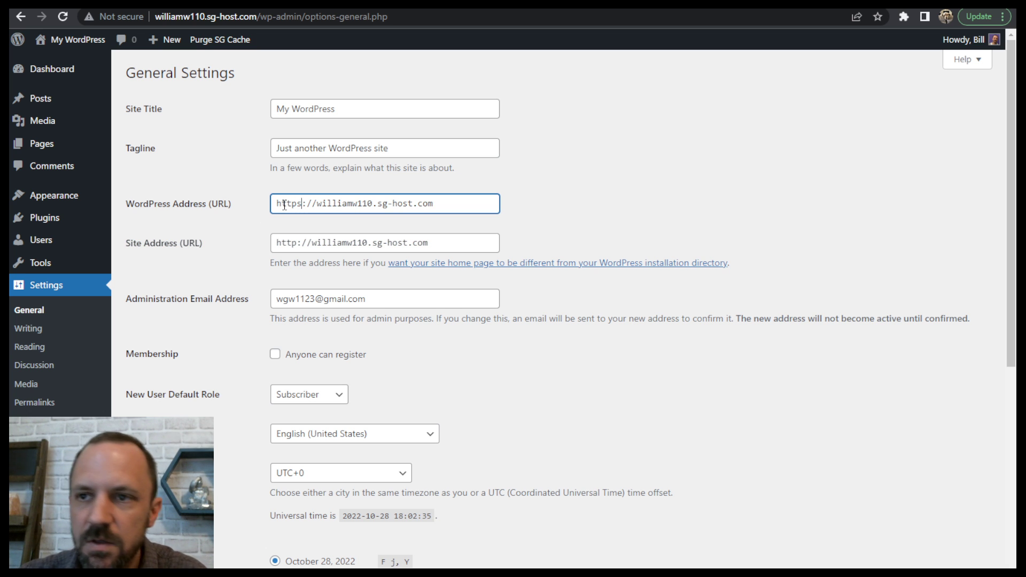
{"action": "left_click", "coordinate": [299, 240]}
{"action": "type", "text": "s"}
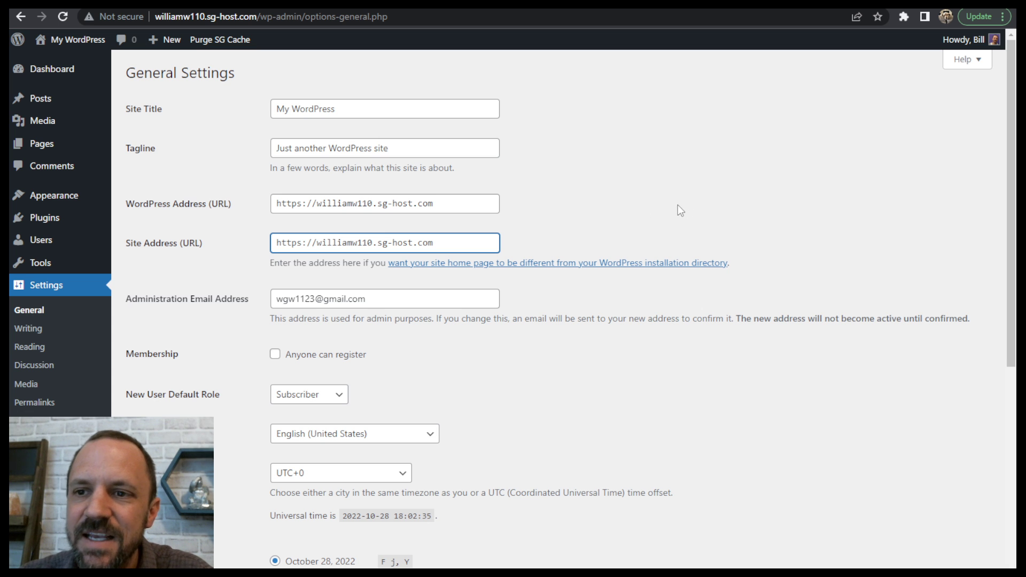
{"action": "scroll", "coordinate": [678, 203], "scroll_direction": "down", "scroll_amount": 7}
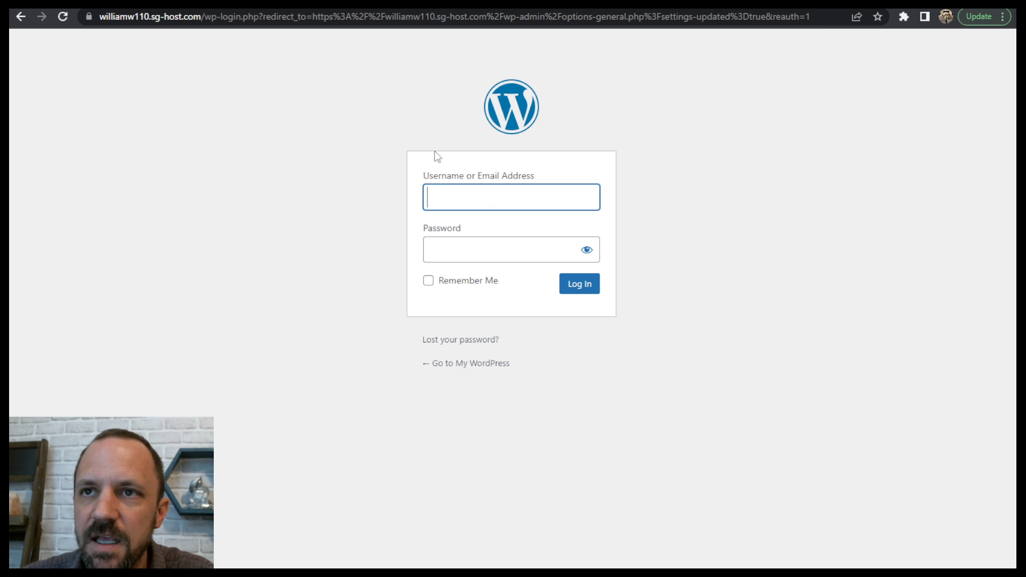
- Shorten the page's web address so it ends at wp-login.php and load that WordPress login page
{"action": "left_click", "coordinate": [331, 16]}
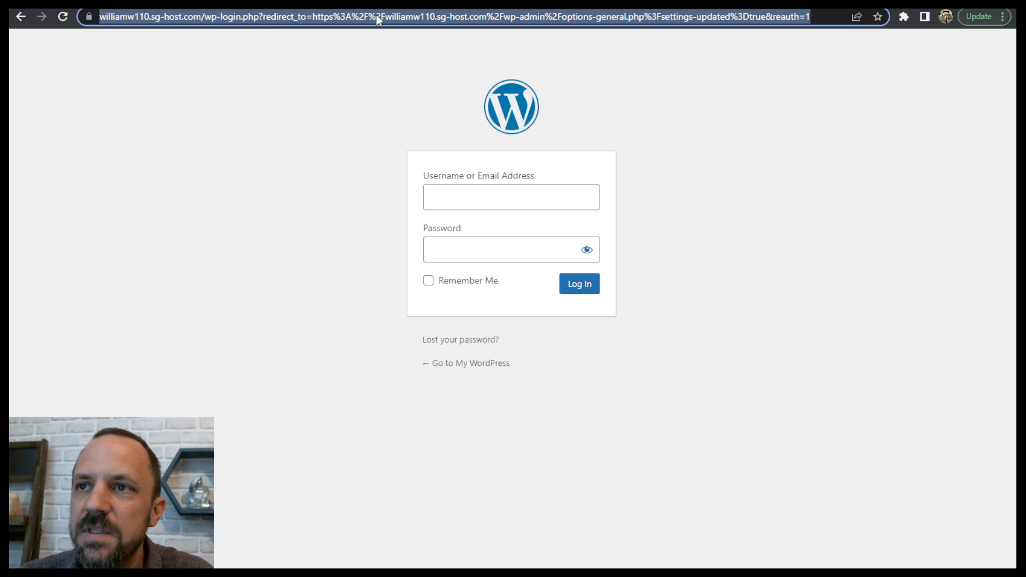
{"action": "left_click", "coordinate": [407, 16]}
{"action": "left_click_drag", "start_coordinate": [795, 15], "coordinate": [357, 34]}
{"action": "key", "text": "BackSpace"}
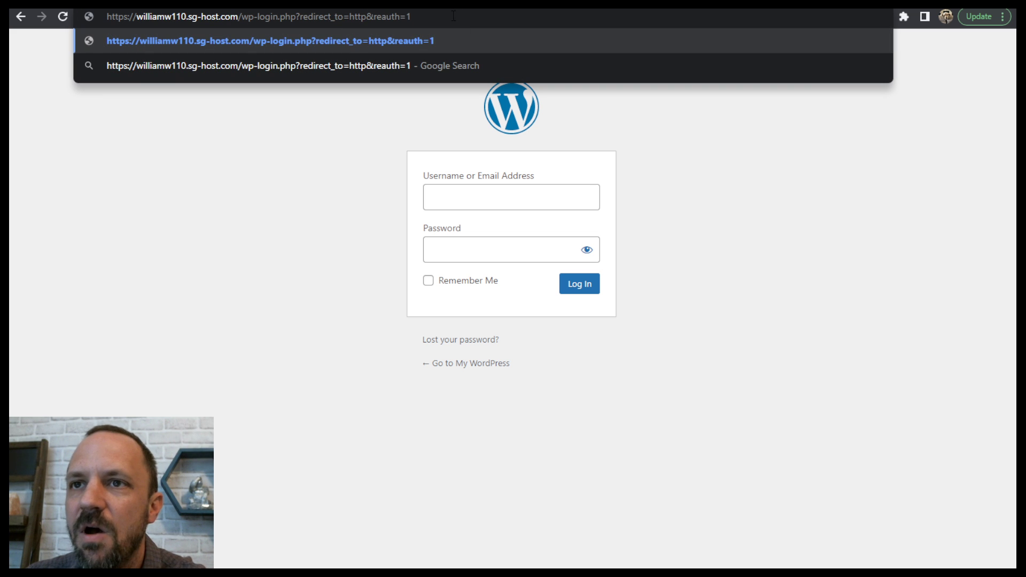
{"action": "left_click_drag", "start_coordinate": [453, 16], "coordinate": [300, 16]}
{"action": "key", "text": "BackSpace"}
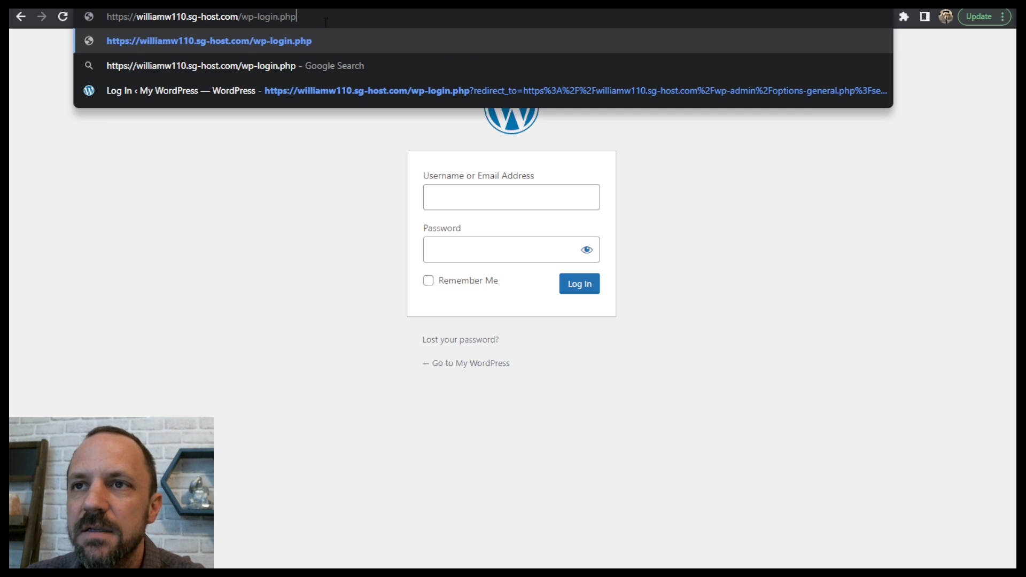
{"action": "key", "text": "Return"}
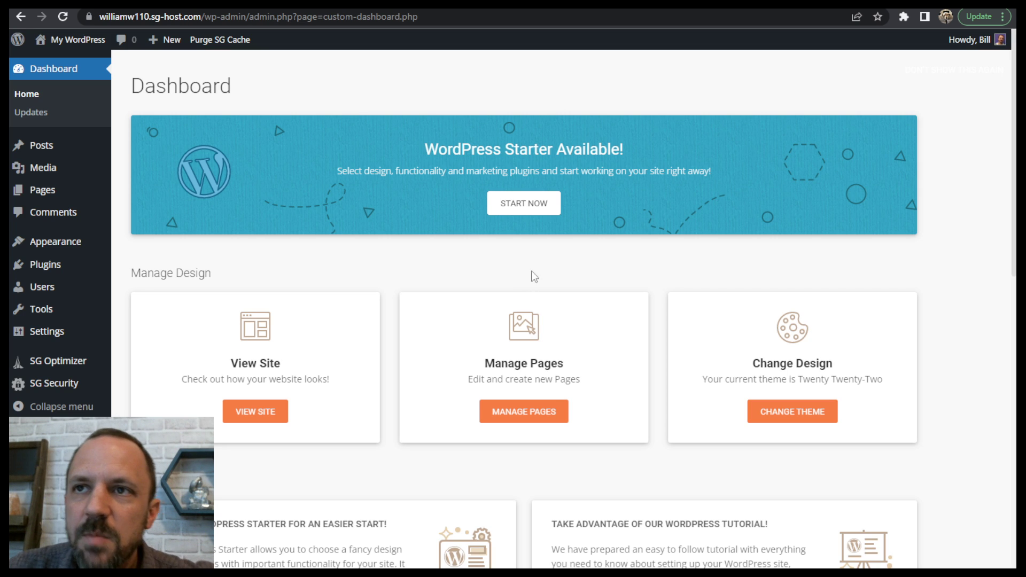
- Switch to the Google Slides outline, review the Install Theme and Plugins item, and return to the WordPress dashboard
{"action": "left_click", "coordinate": [374, 3]}
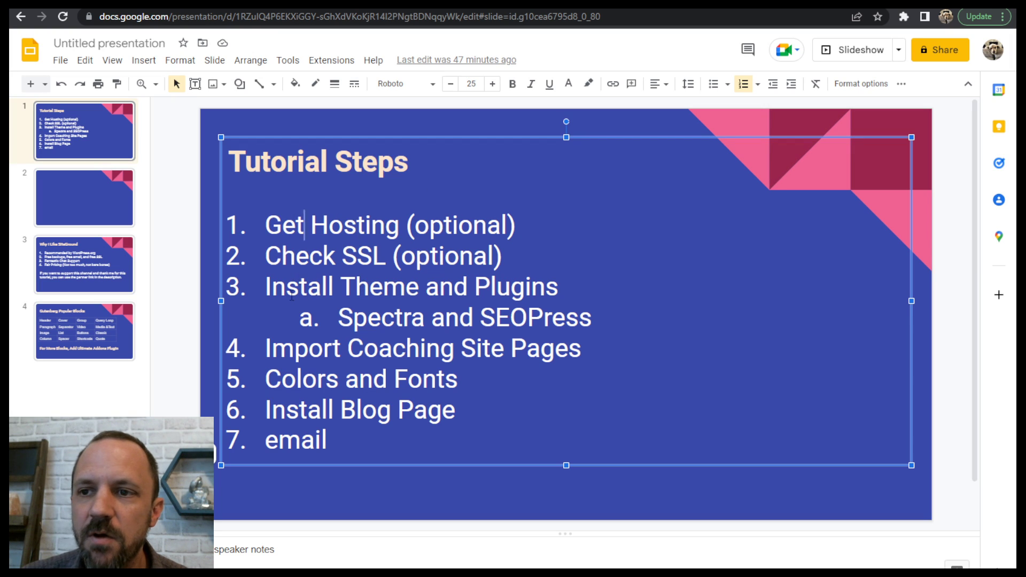
{"action": "left_click_drag", "start_coordinate": [290, 295], "coordinate": [510, 293]}
{"action": "left_click", "coordinate": [542, 293]}
{"action": "left_click", "coordinate": [245, 3]}
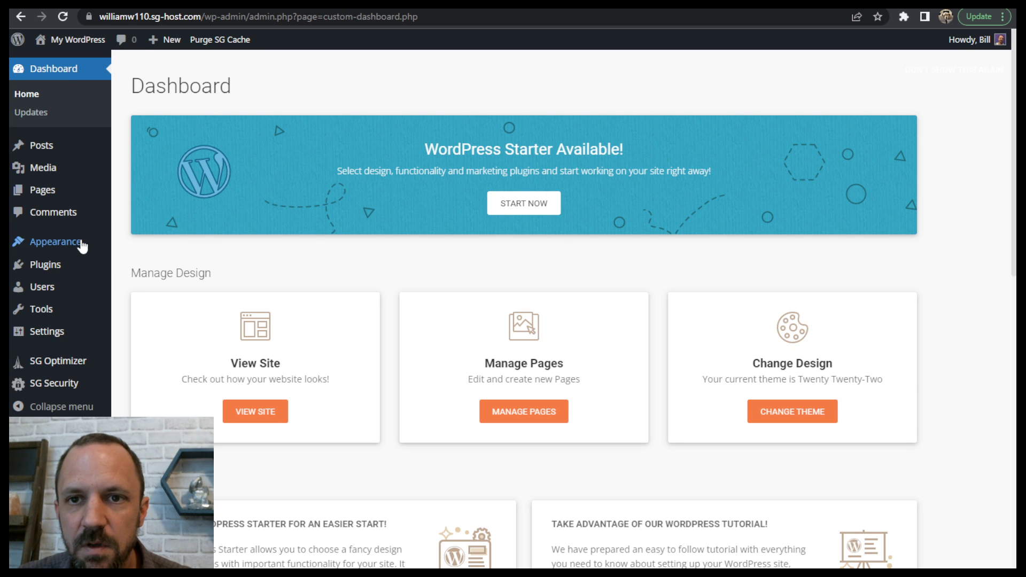
- Search the WordPress theme directory for astra, then install and activate the free Astra theme
{"action": "left_click", "coordinate": [134, 244]}
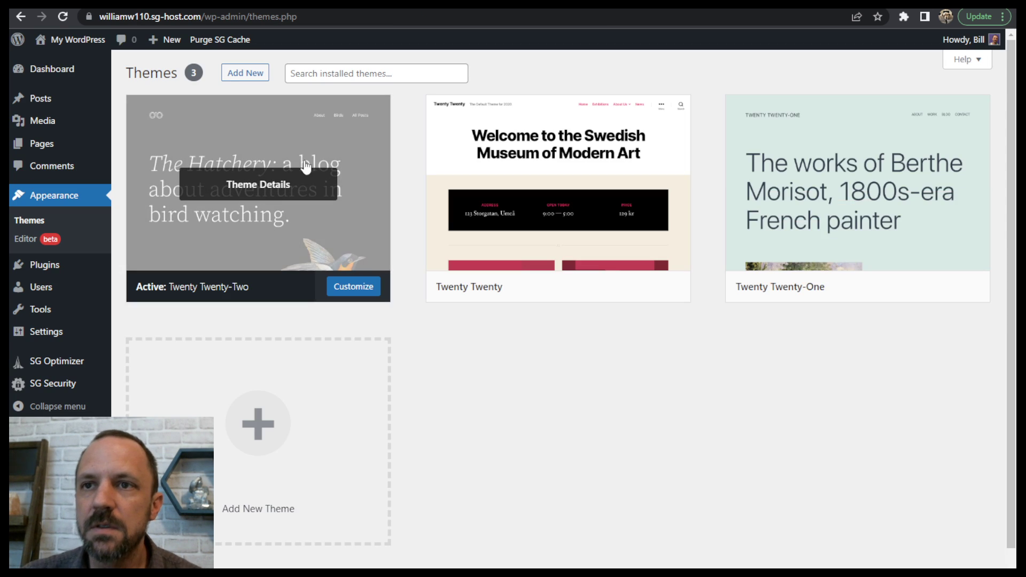
{"action": "left_click", "coordinate": [246, 76]}
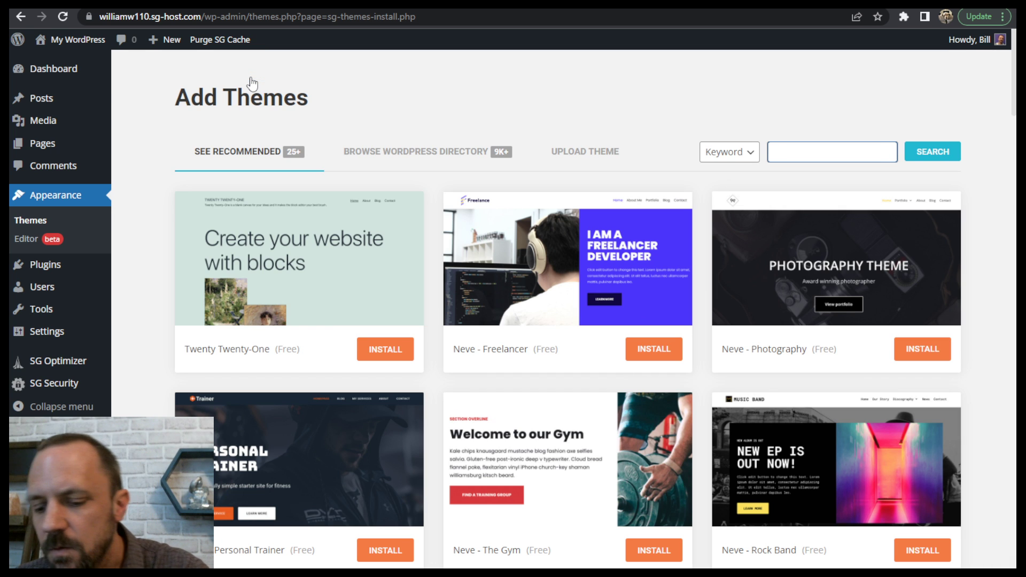
{"action": "type", "text": "astra"}
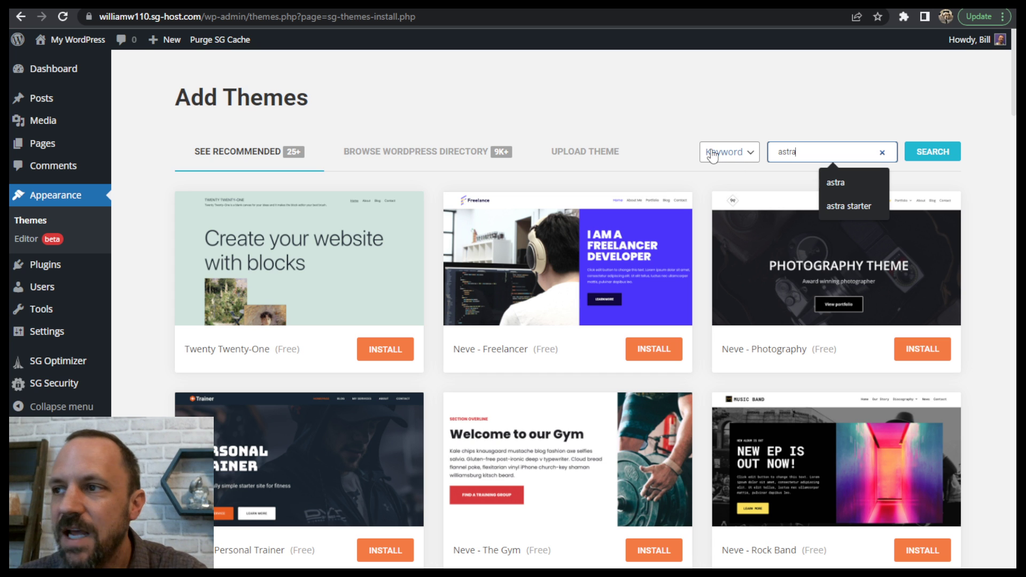
{"action": "left_click", "coordinate": [932, 153]}
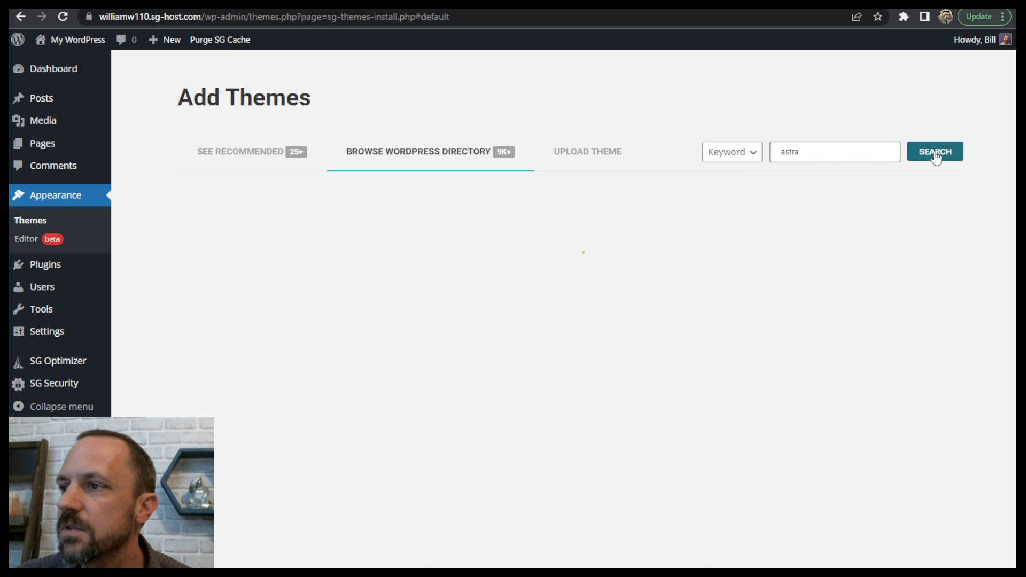
{"action": "left_click", "coordinate": [404, 403]}
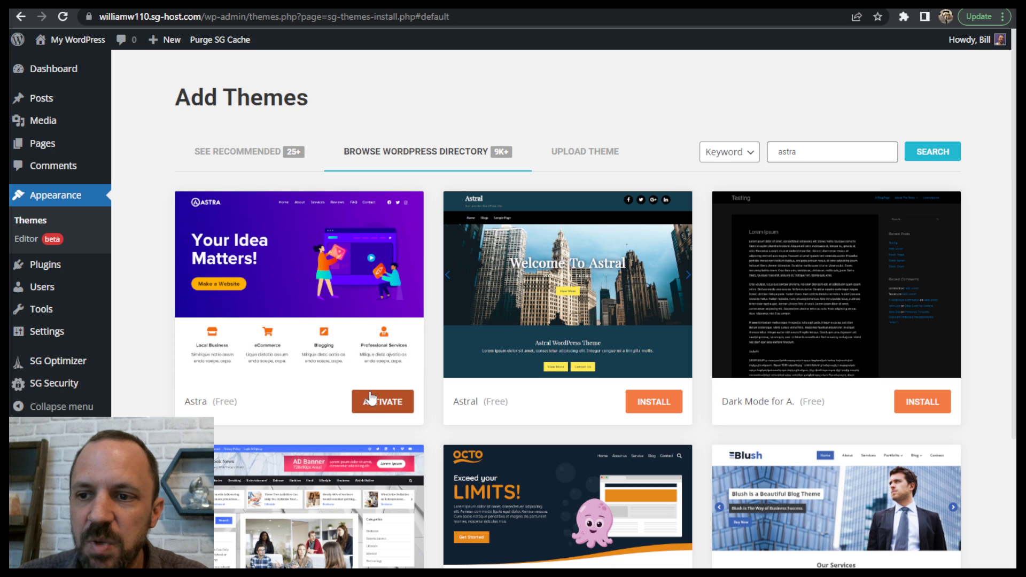
{"action": "left_click", "coordinate": [383, 403]}
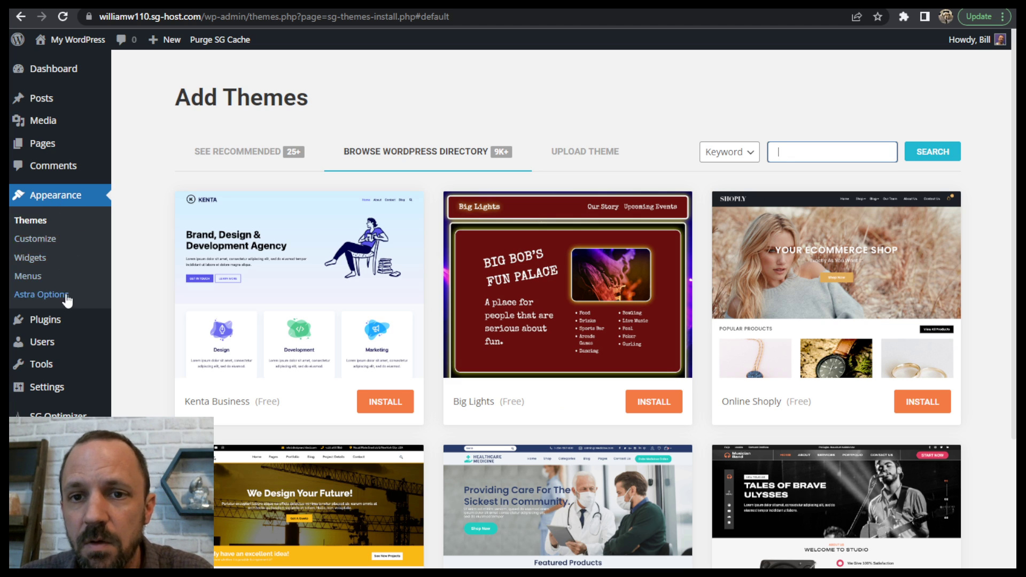
- Search the WordPress plugin directory for spectra, then install and activate the Spectra – WordPress Gutenberg Blocks plugin
{"action": "mouse_move", "coordinate": [62, 323]}
{"action": "left_click", "coordinate": [144, 343]}
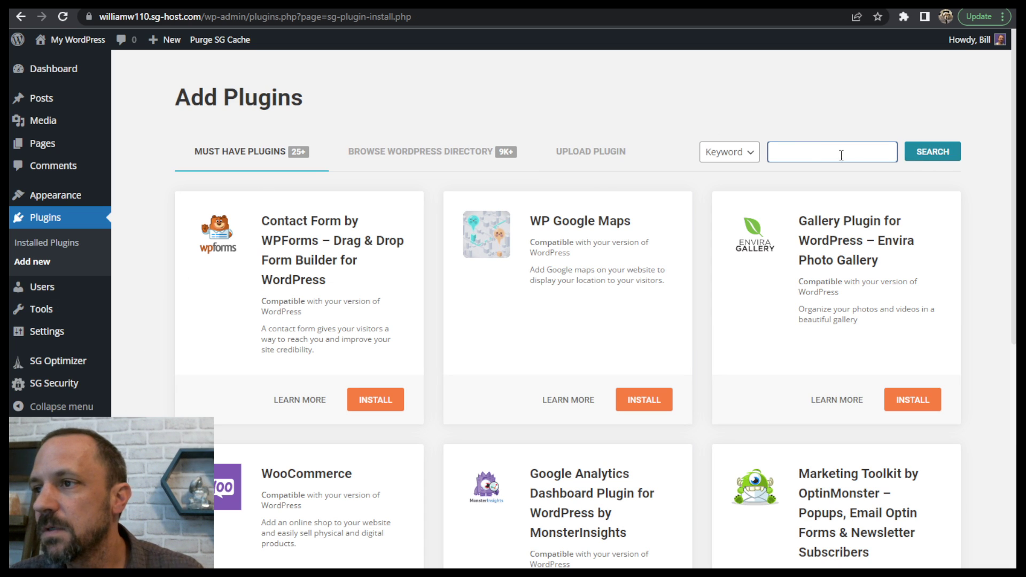
{"action": "type", "text": "s"}
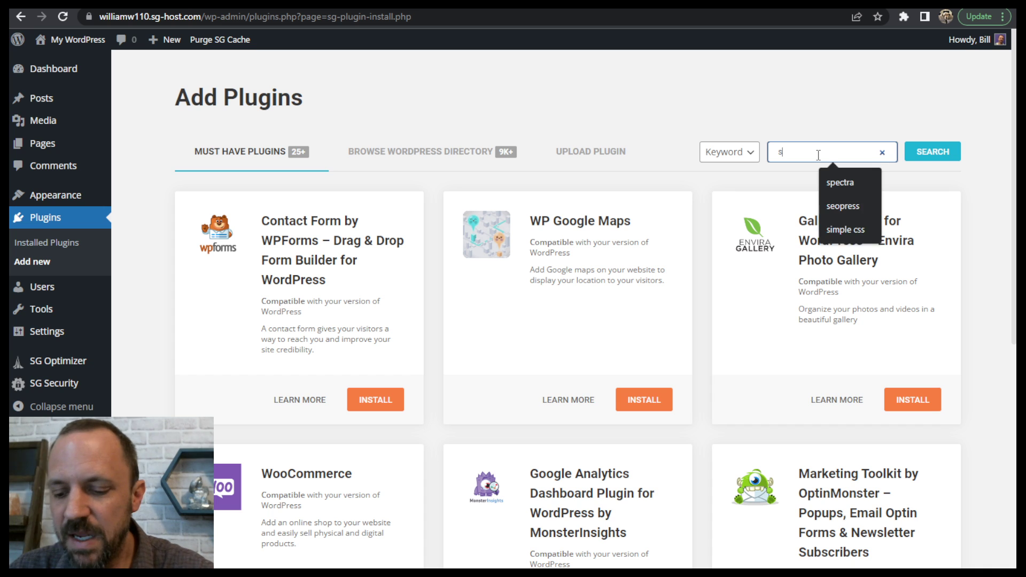
{"action": "type", "text": "pectra"}
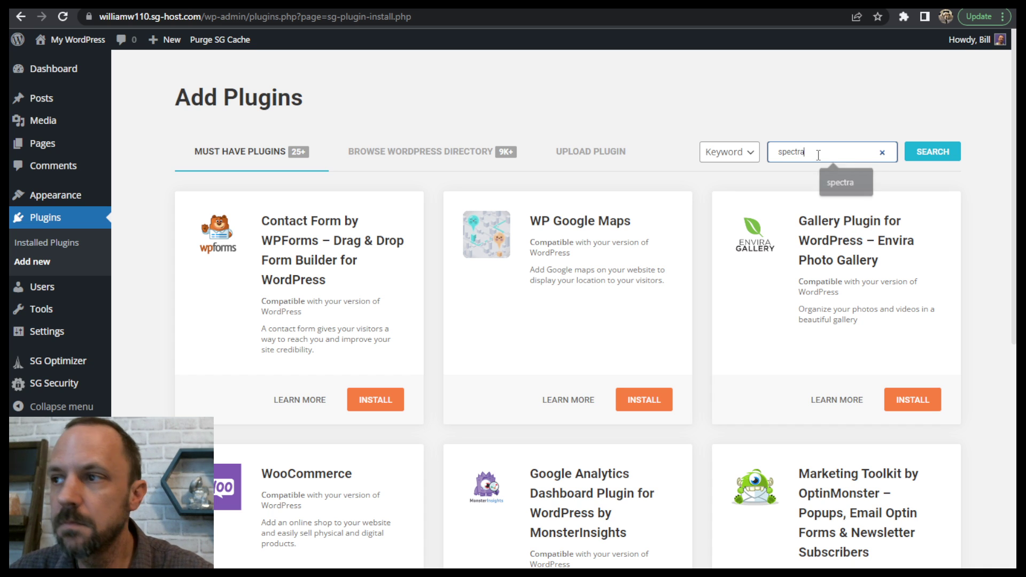
{"action": "left_click", "coordinate": [933, 155]}
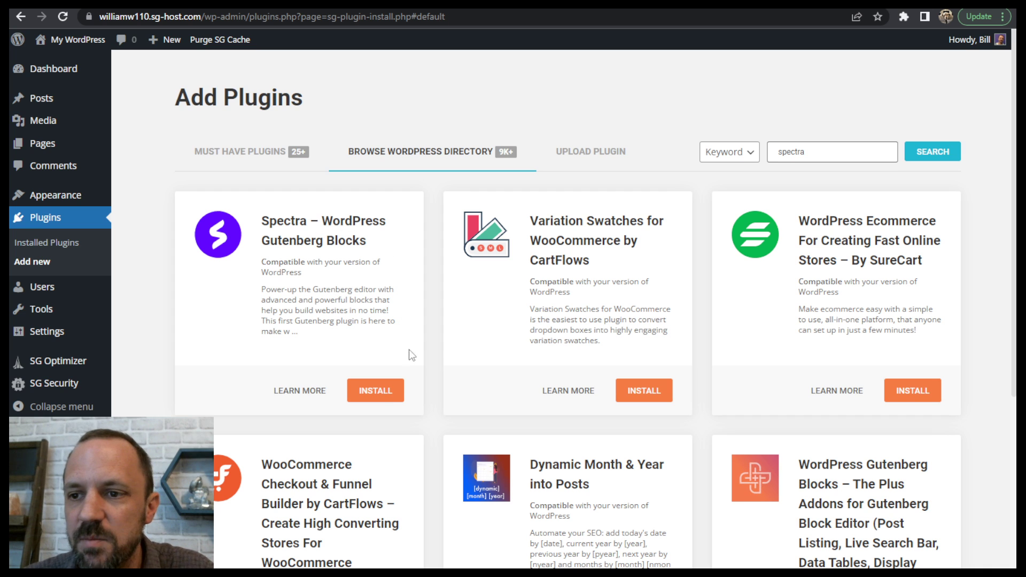
{"action": "left_click", "coordinate": [371, 392]}
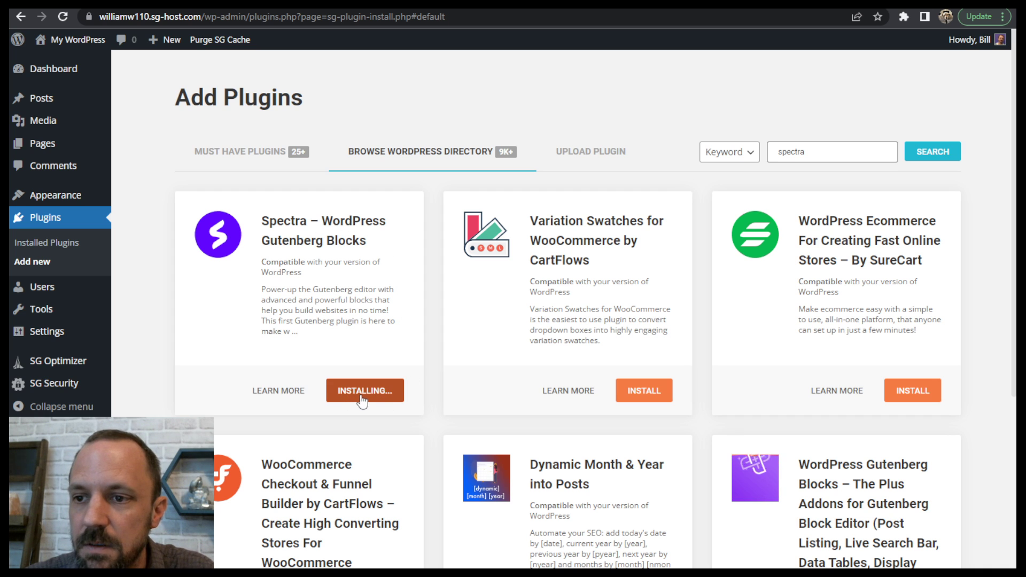
{"action": "left_click", "coordinate": [373, 395]}
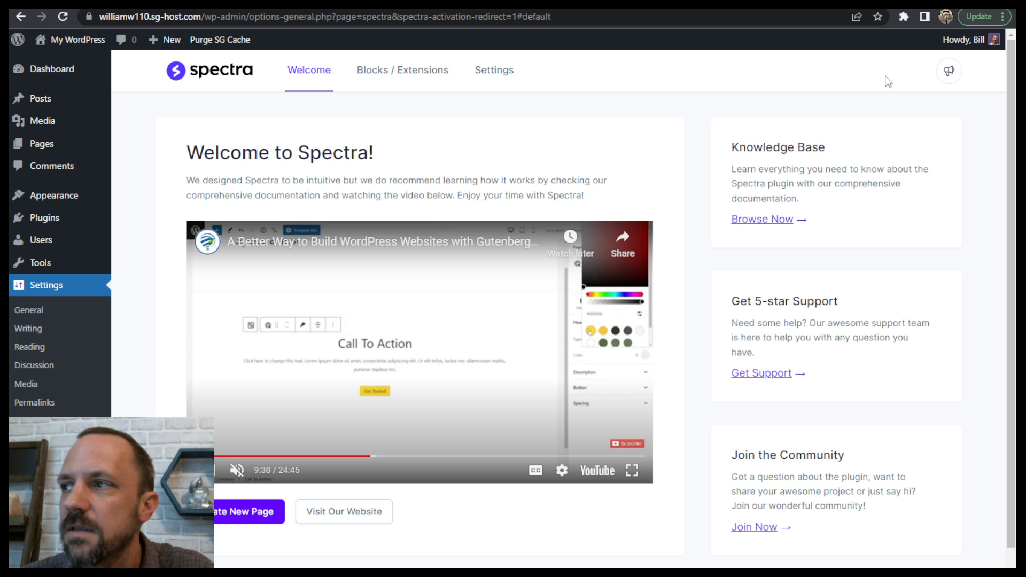
- Search the plugin directory for seopress, then install and activate the SEOPress, on-site SEO plugin
{"action": "mouse_move", "coordinate": [57, 202]}
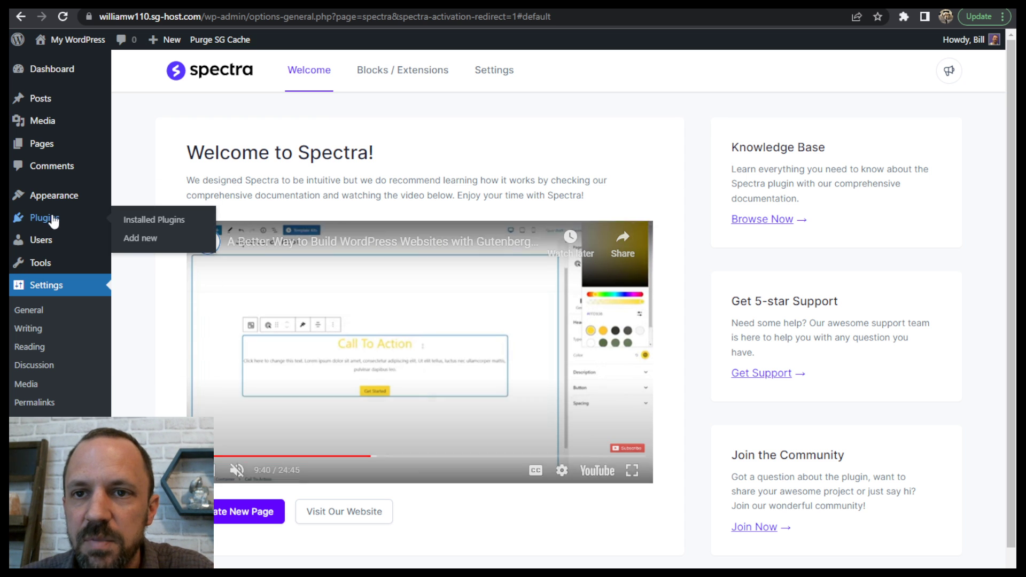
{"action": "left_click", "coordinate": [149, 243]}
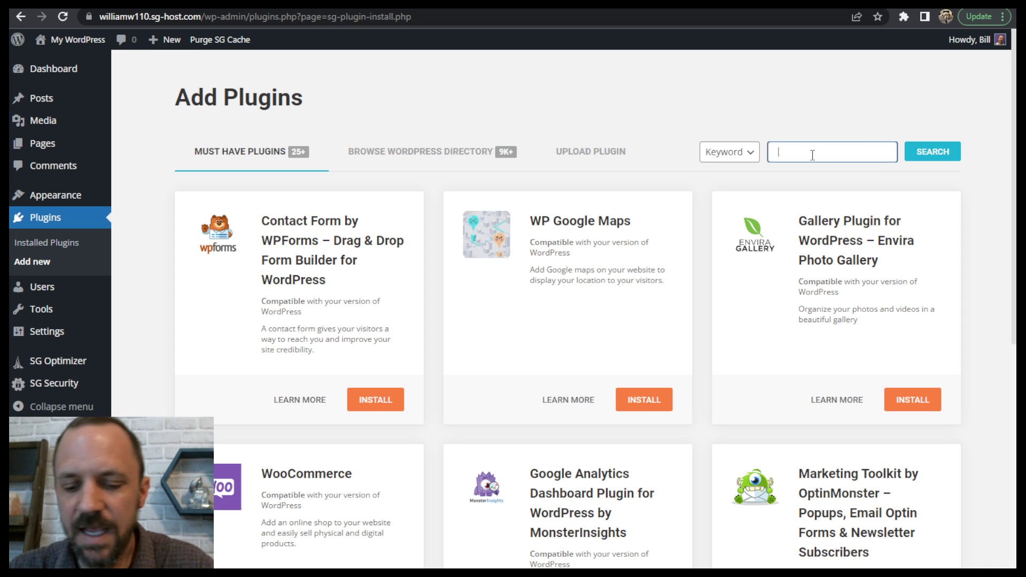
{"action": "type", "text": "seopress"}
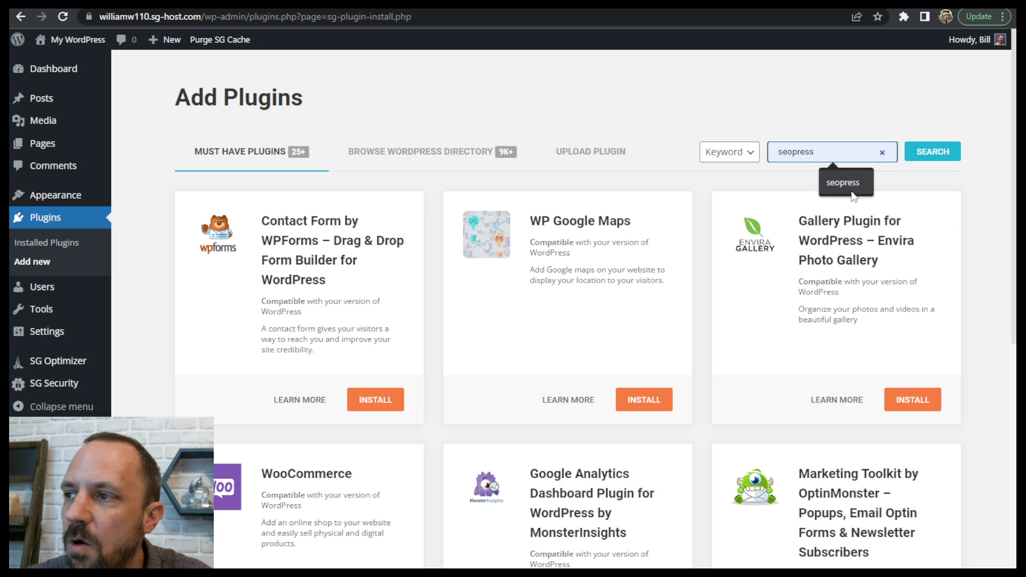
{"action": "left_click", "coordinate": [934, 153]}
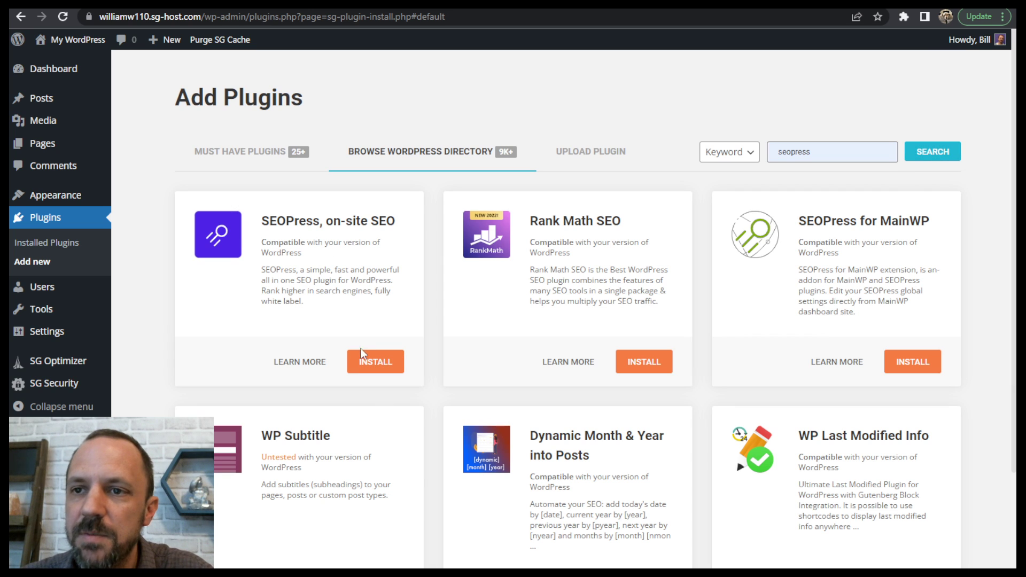
{"action": "left_click", "coordinate": [380, 367]}
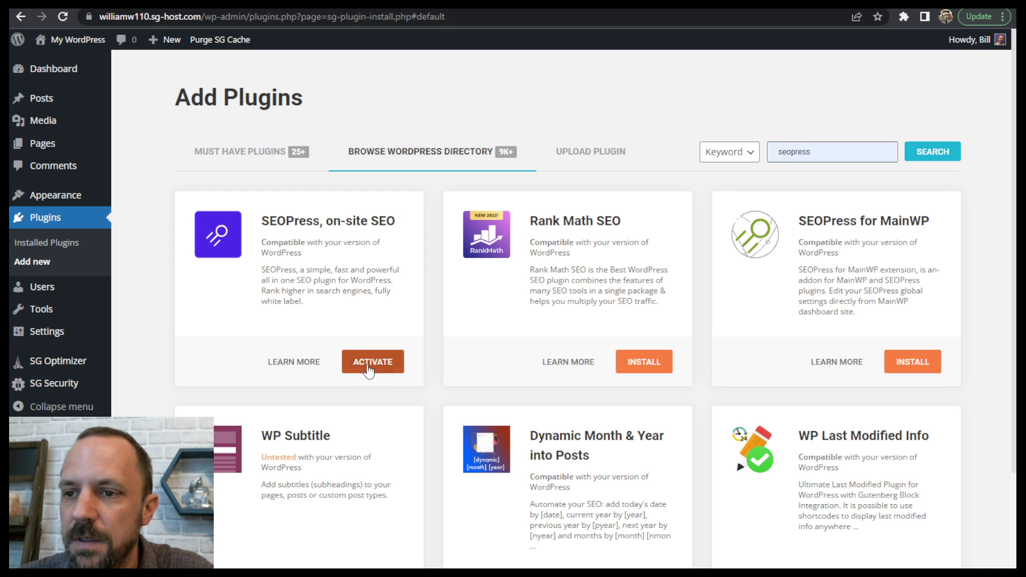
{"action": "left_click", "coordinate": [367, 363]}
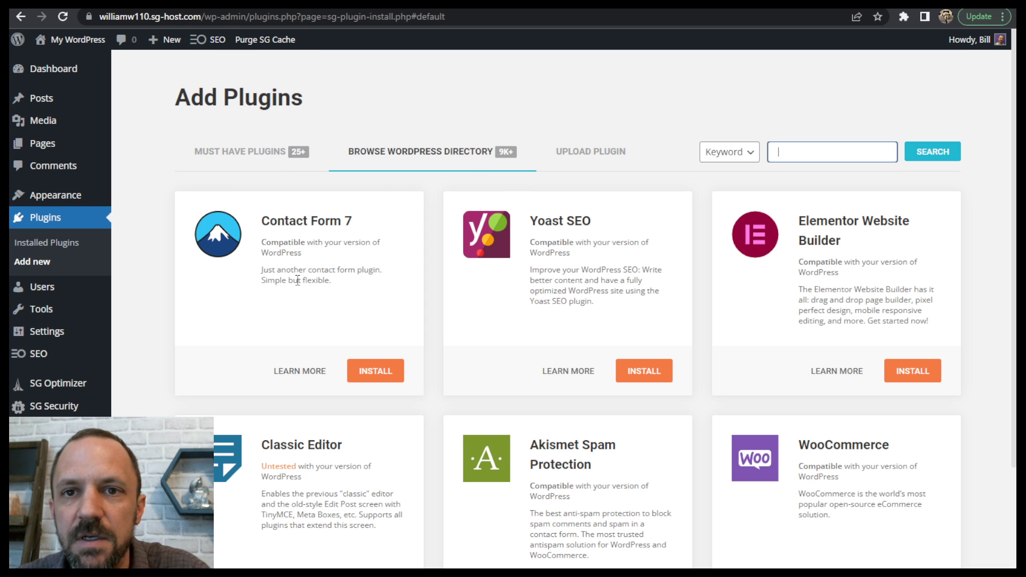
- Review the installed plugins list, checking the SEOPress, SiteGround Central, SiteGround Optimizer, SiteGround Security and Spectra entries
{"action": "left_click", "coordinate": [61, 243]}
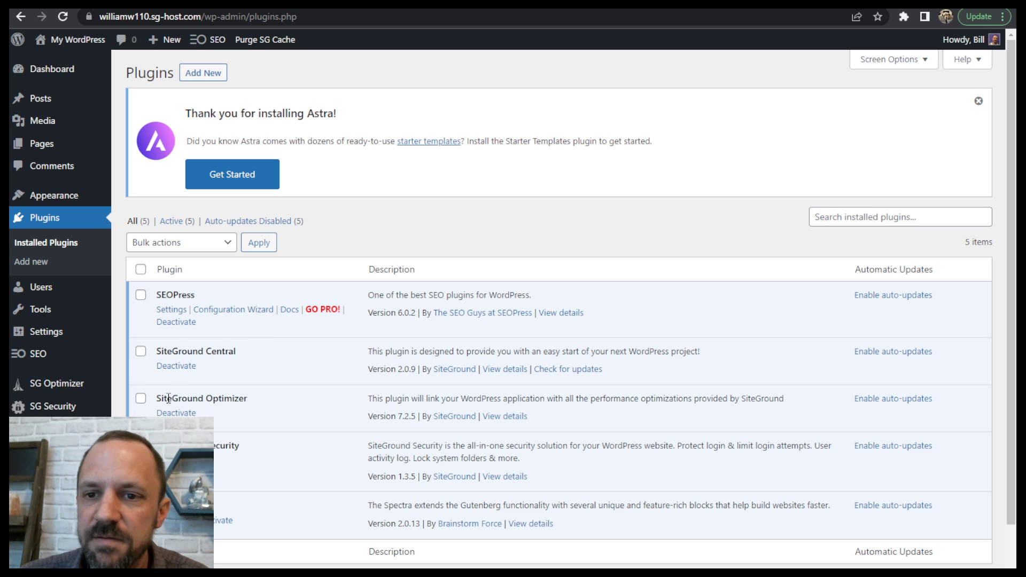
{"action": "left_click_drag", "start_coordinate": [163, 399], "coordinate": [247, 399]}
{"action": "left_click", "coordinate": [417, 445]}
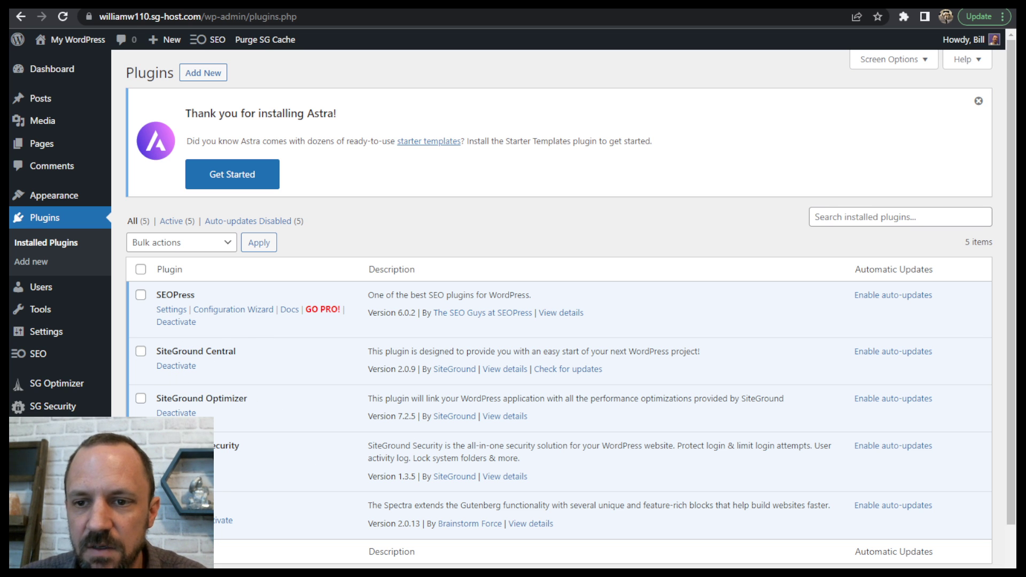
{"action": "left_click_drag", "start_coordinate": [222, 448], "coordinate": [321, 444]}
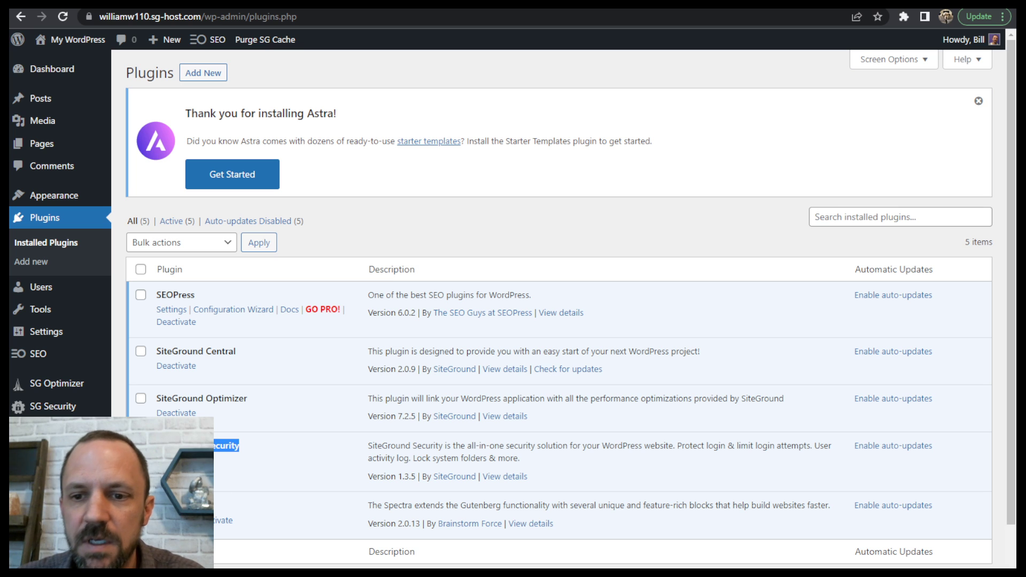
{"action": "left_click", "coordinate": [210, 506]}
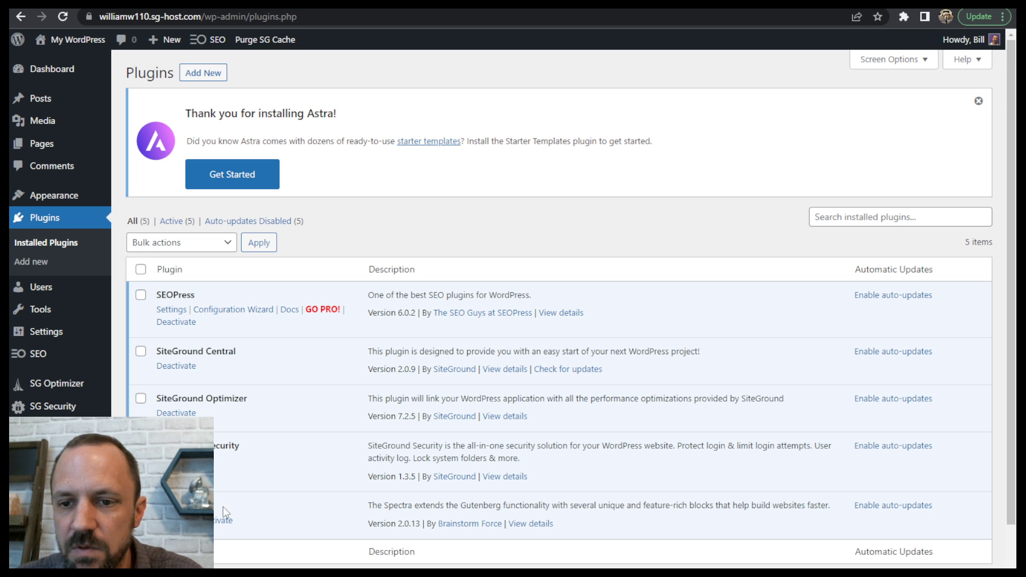
{"action": "left_click_drag", "start_coordinate": [167, 351], "coordinate": [236, 353]}
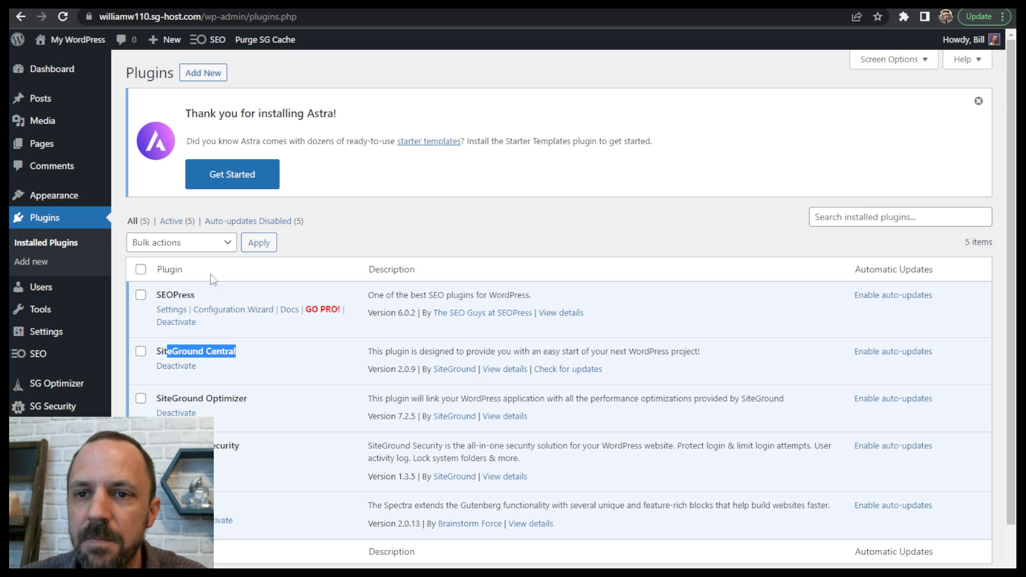
{"action": "left_click_drag", "start_coordinate": [162, 294], "coordinate": [197, 295]}
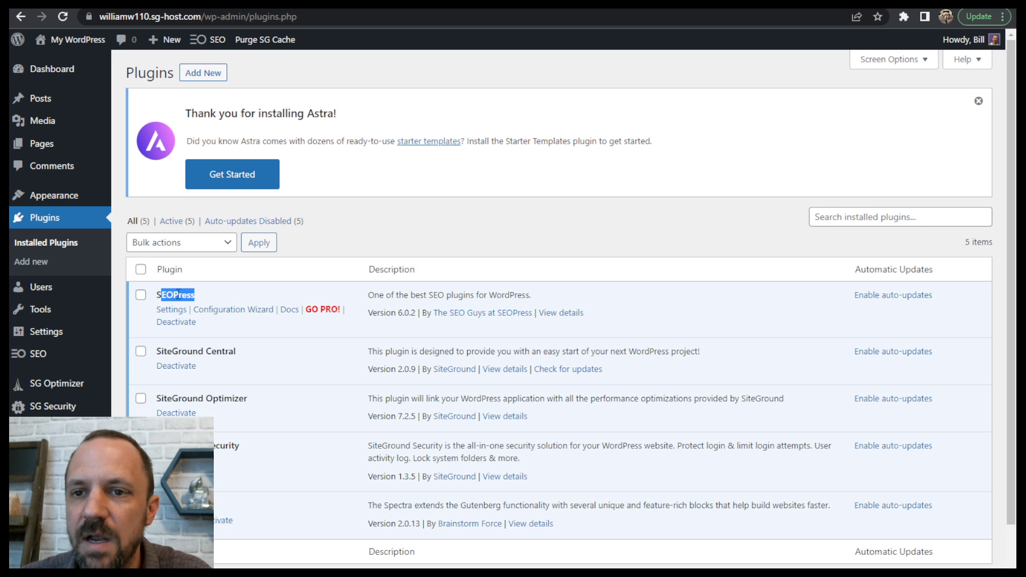
{"action": "left_click", "coordinate": [272, 295]}
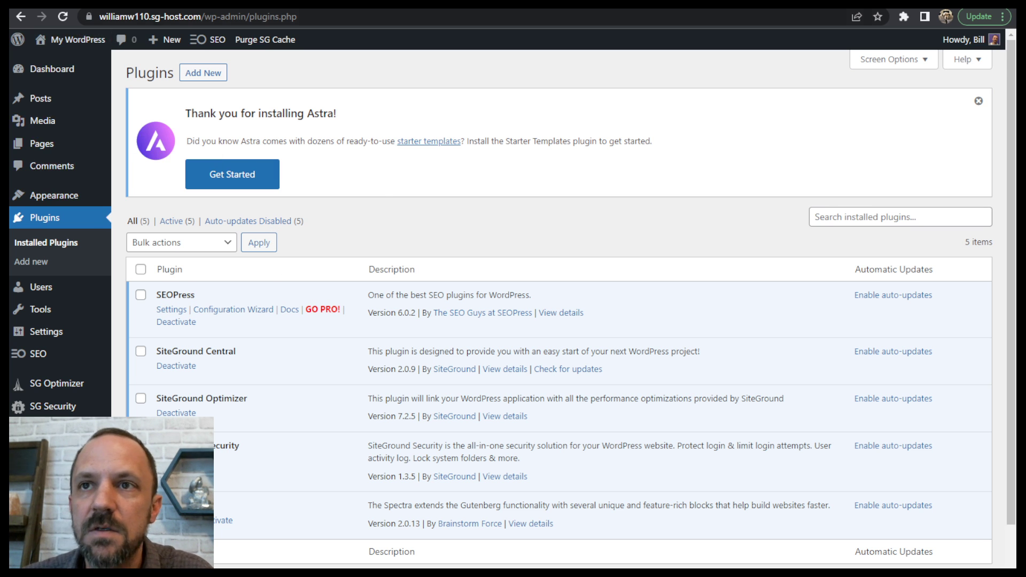
{"action": "left_click", "coordinate": [86, 4]}
{"action": "left_click_drag", "start_coordinate": [296, 340], "coordinate": [539, 341]}
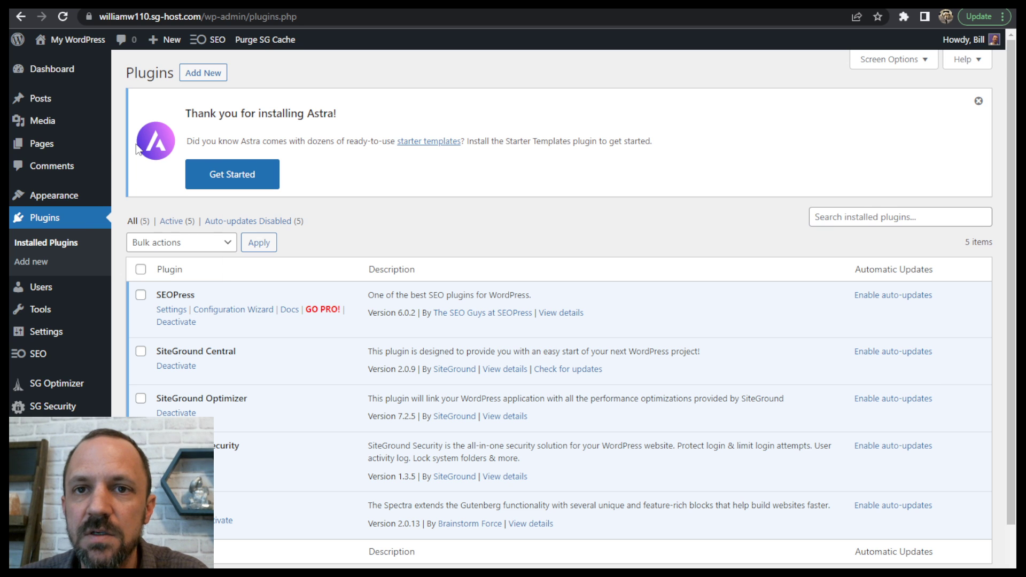
- Add a new page, dismiss the block editor welcome guide, title the page Home and disable its title display
{"action": "mouse_move", "coordinate": [39, 149]}
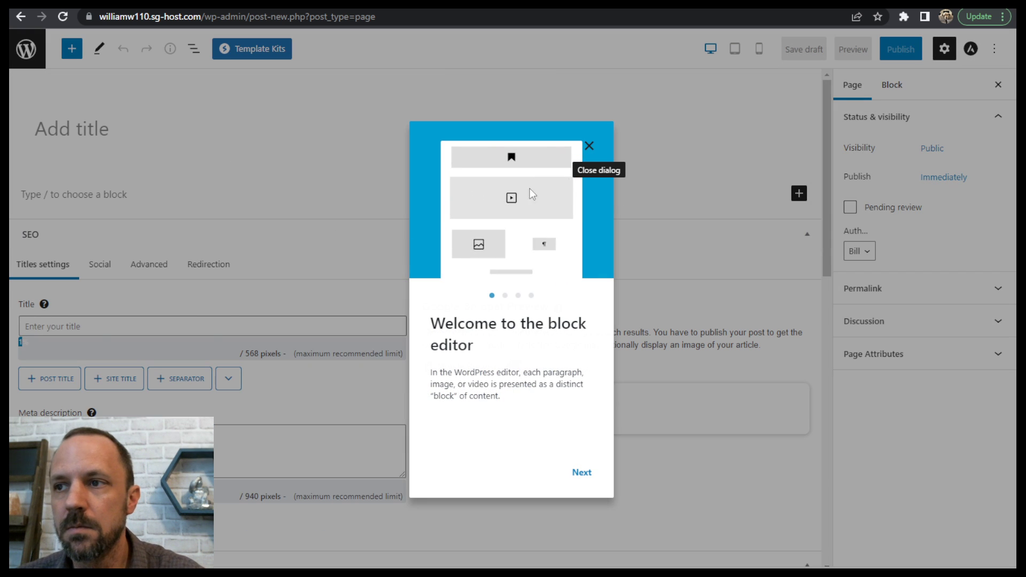
{"action": "left_click", "coordinate": [588, 146]}
{"action": "left_click", "coordinate": [83, 134]}
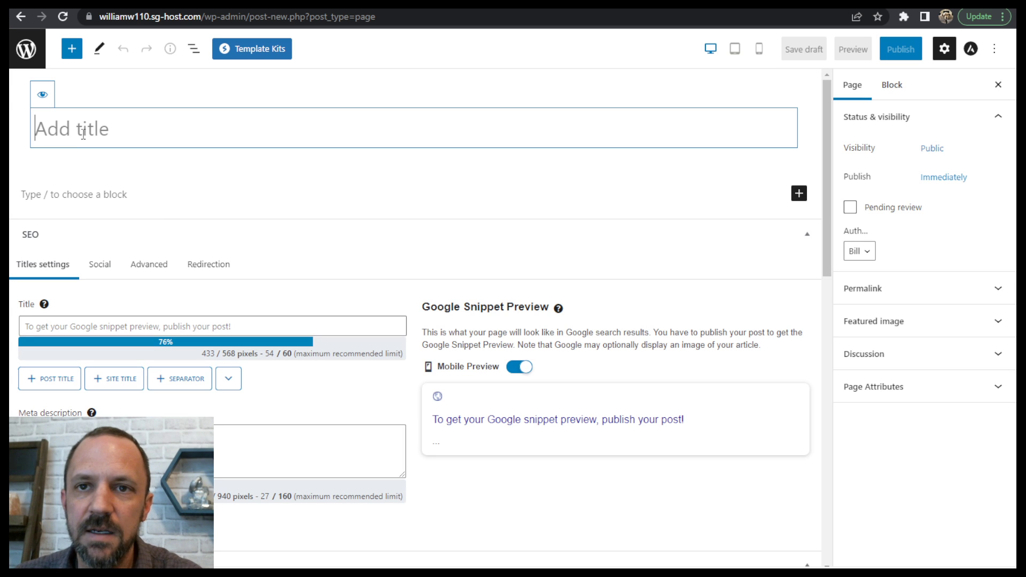
{"action": "type", "text": "Home"}
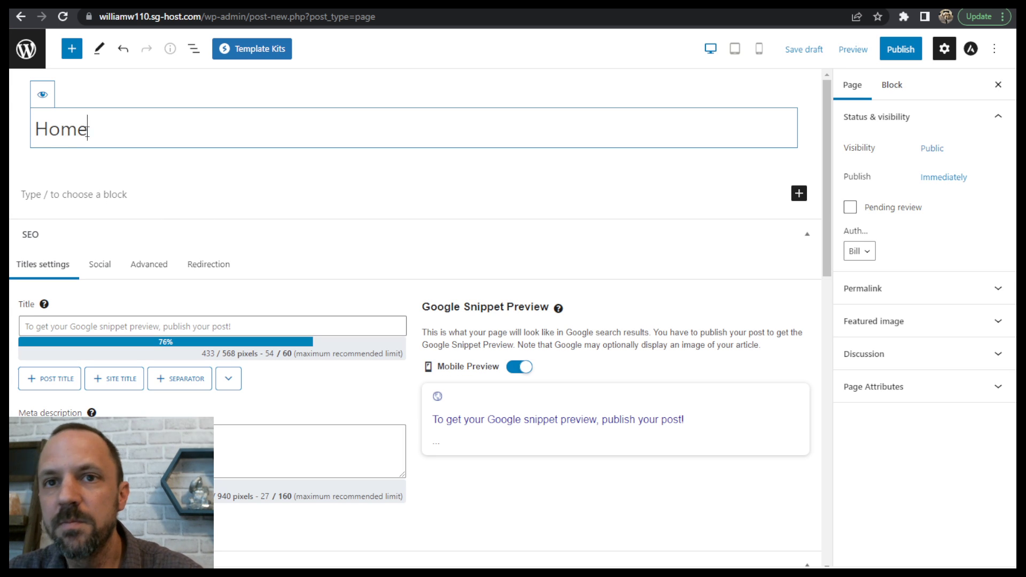
{"action": "left_click", "coordinate": [42, 96]}
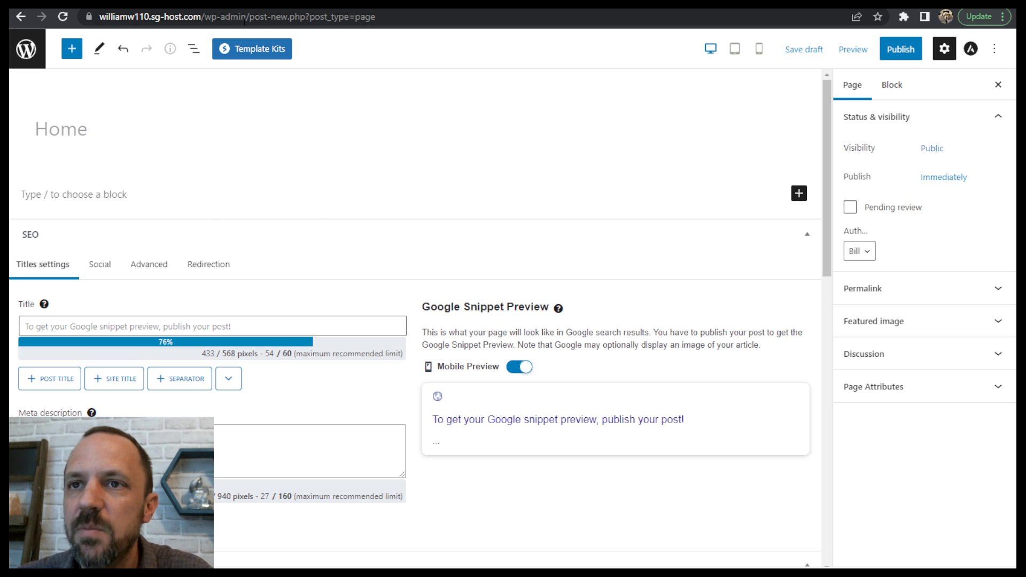
- Open the Template Kits library and search its page templates for coach
{"action": "left_click", "coordinate": [268, 51]}
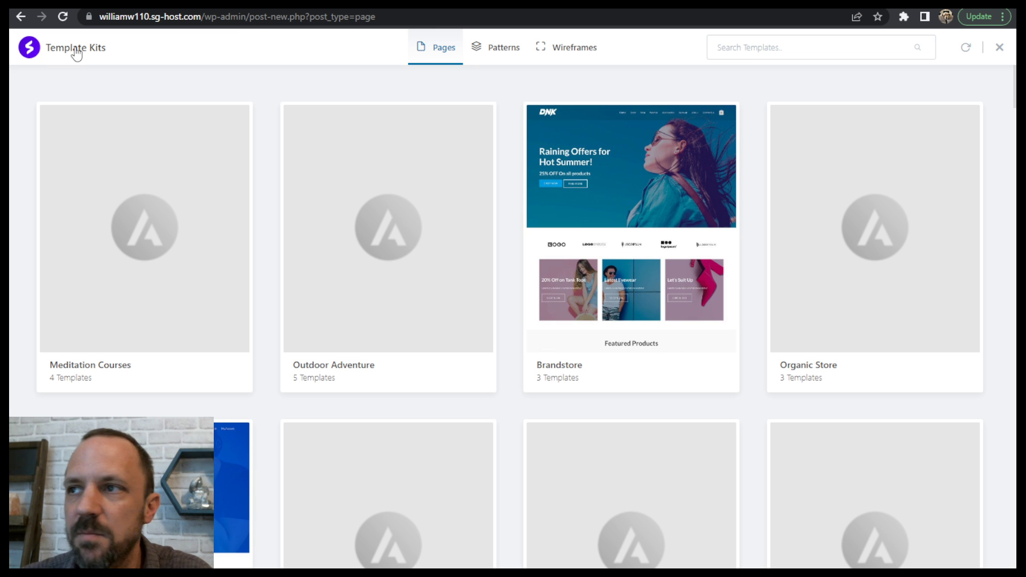
{"action": "left_click", "coordinate": [754, 51]}
{"action": "type", "text": "coa"}
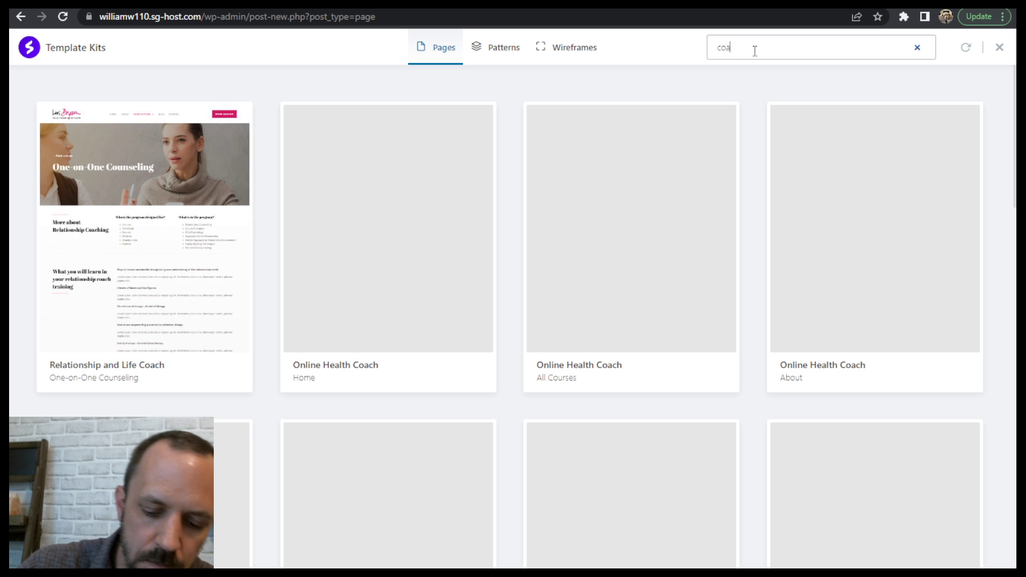
{"action": "type", "text": "ch"}
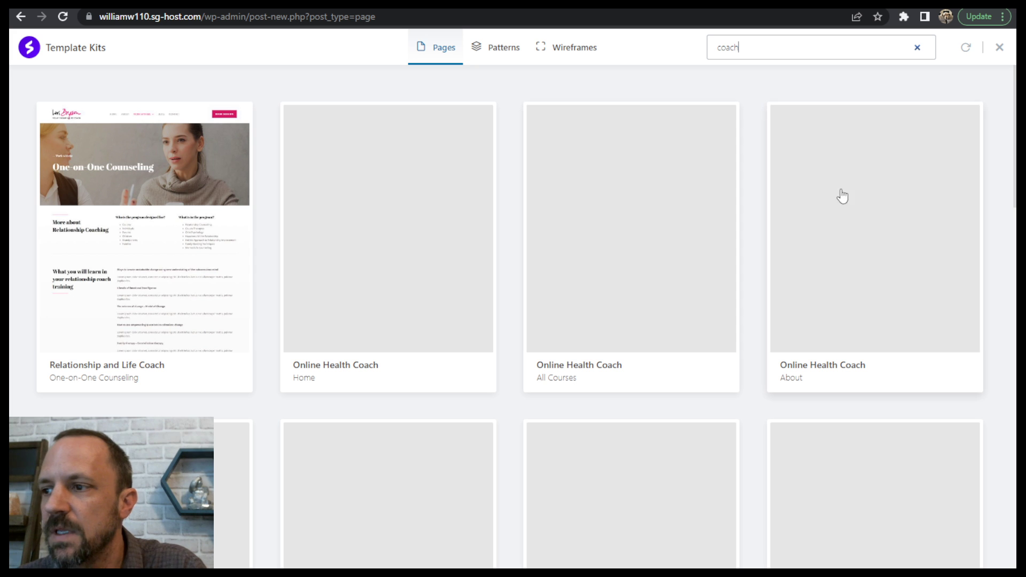
{"action": "scroll", "coordinate": [673, 169], "scroll_direction": "down", "scroll_amount": 5}
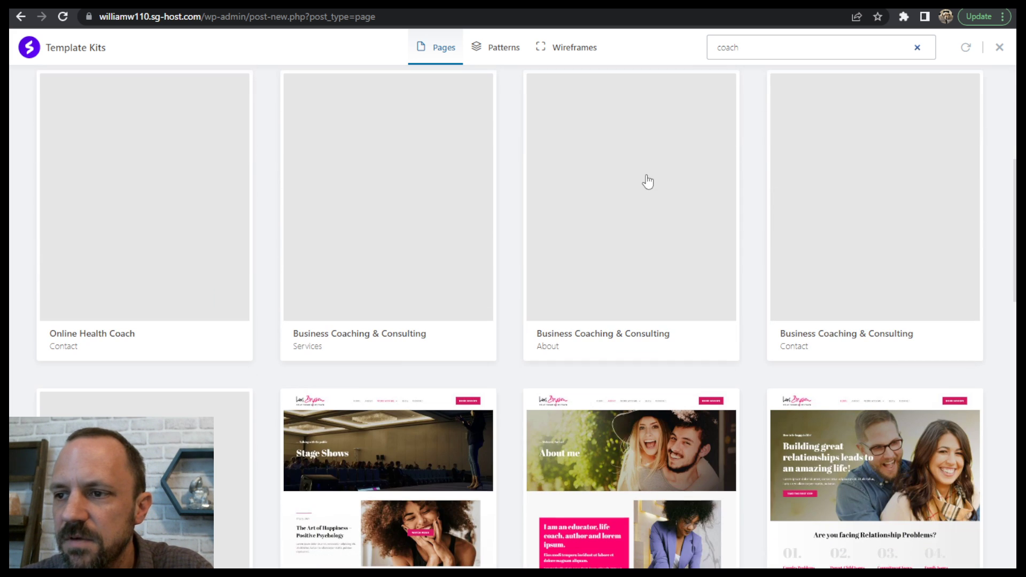
{"action": "scroll", "coordinate": [612, 228], "scroll_direction": "down", "scroll_amount": 12}
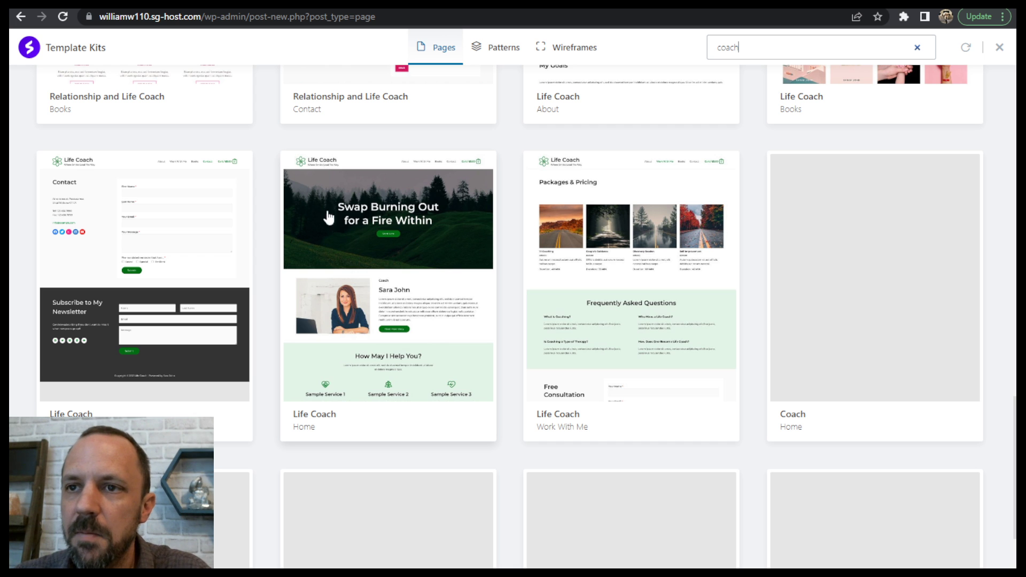
- Preview the Home page of the Life Coach kit and import that template into the page
{"action": "left_click", "coordinate": [390, 227]}
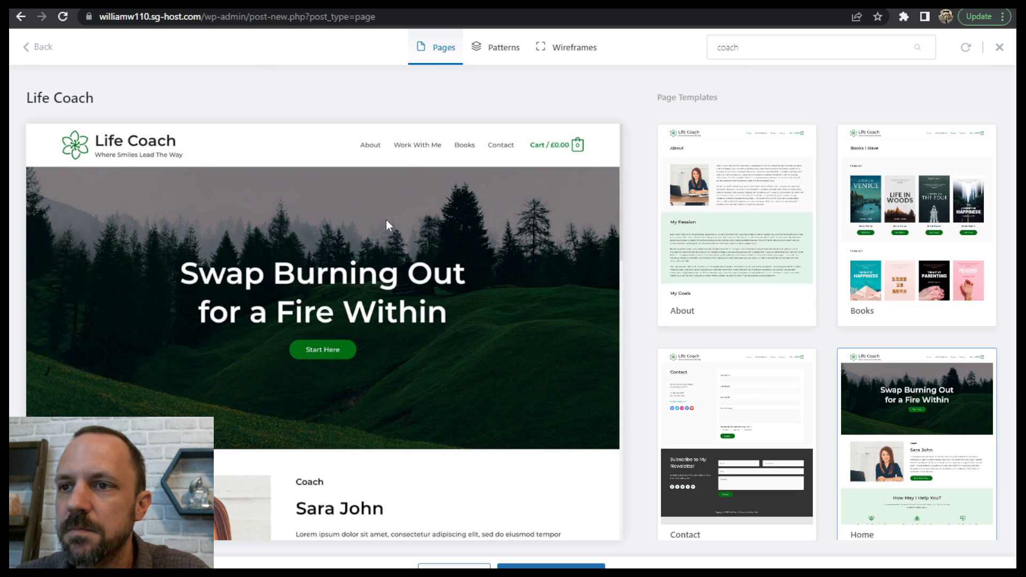
{"action": "scroll", "coordinate": [614, 219], "scroll_direction": "down", "scroll_amount": 6}
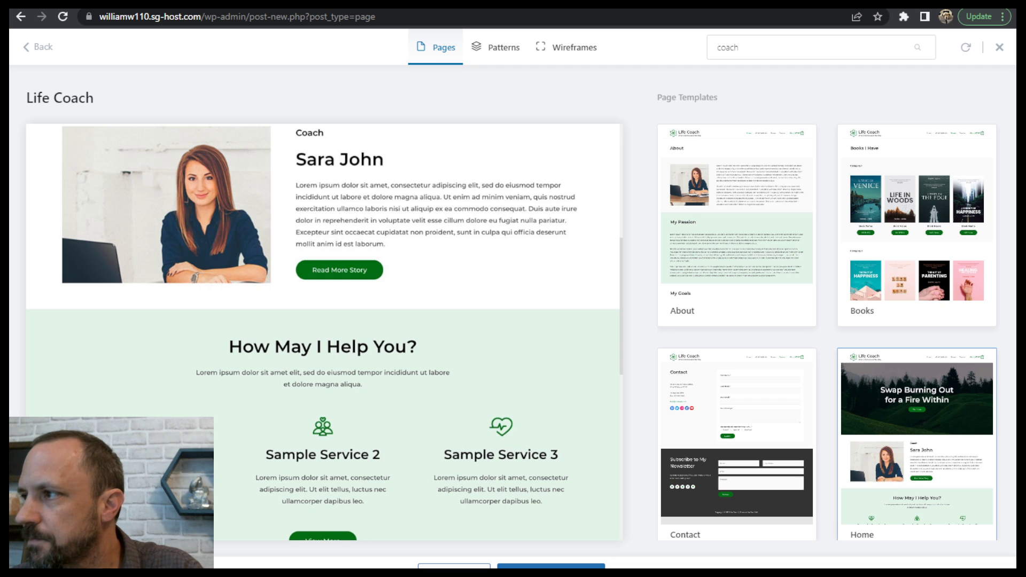
{"action": "mouse_move", "coordinate": [1025, 176]}
{"action": "left_mouse_down"}
{"action": "mouse_move", "coordinate": [888, 179]}
{"action": "mouse_move", "coordinate": [1025, 177]}
{"action": "left_mouse_up"}
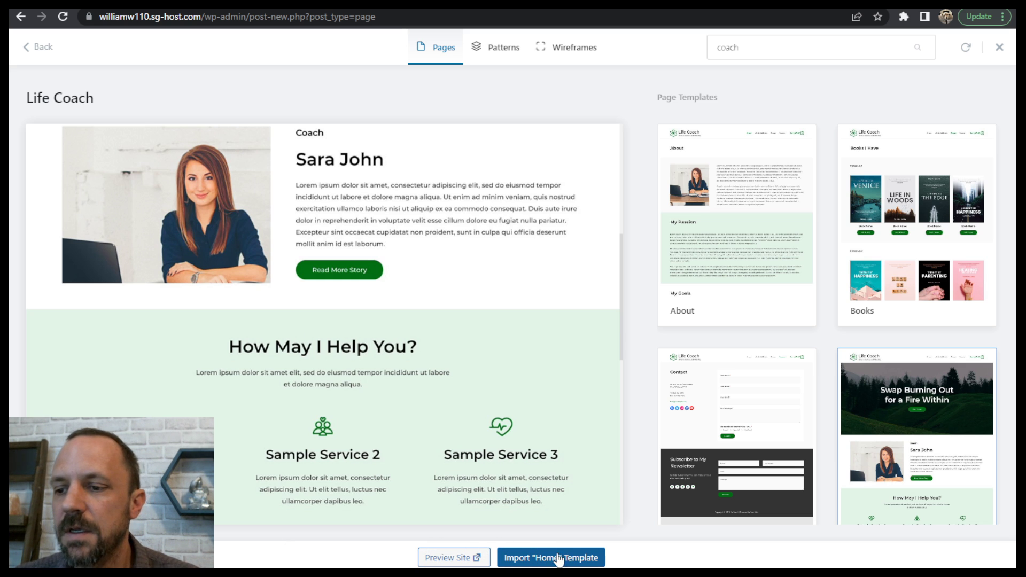
{"action": "left_click", "coordinate": [576, 559]}
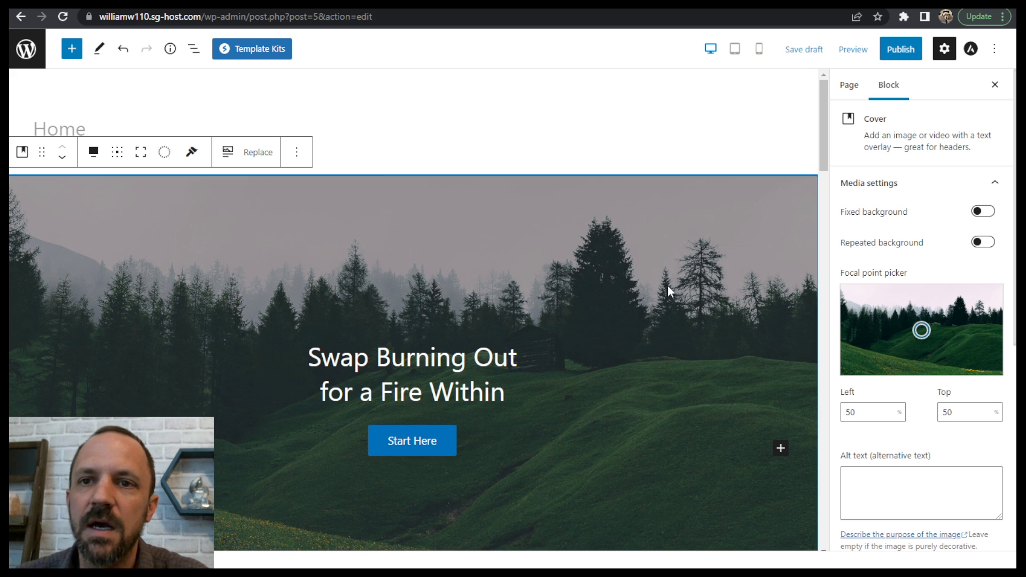
- Examine the imported coach section by selecting its paragraph, heading and Media & Text image blocks
{"action": "left_click_drag", "start_coordinate": [824, 142], "coordinate": [840, 216]}
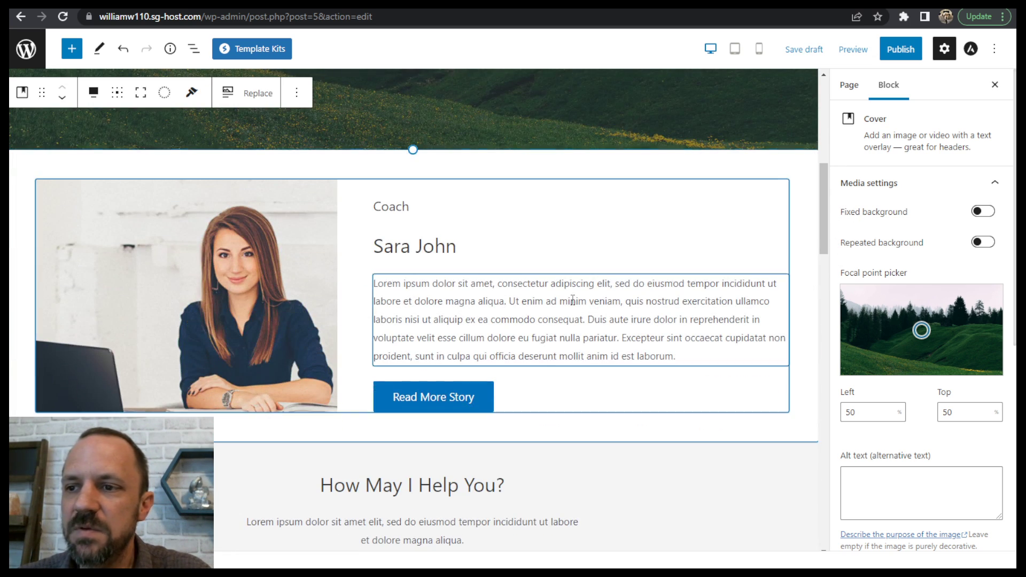
{"action": "left_click", "coordinate": [581, 284]}
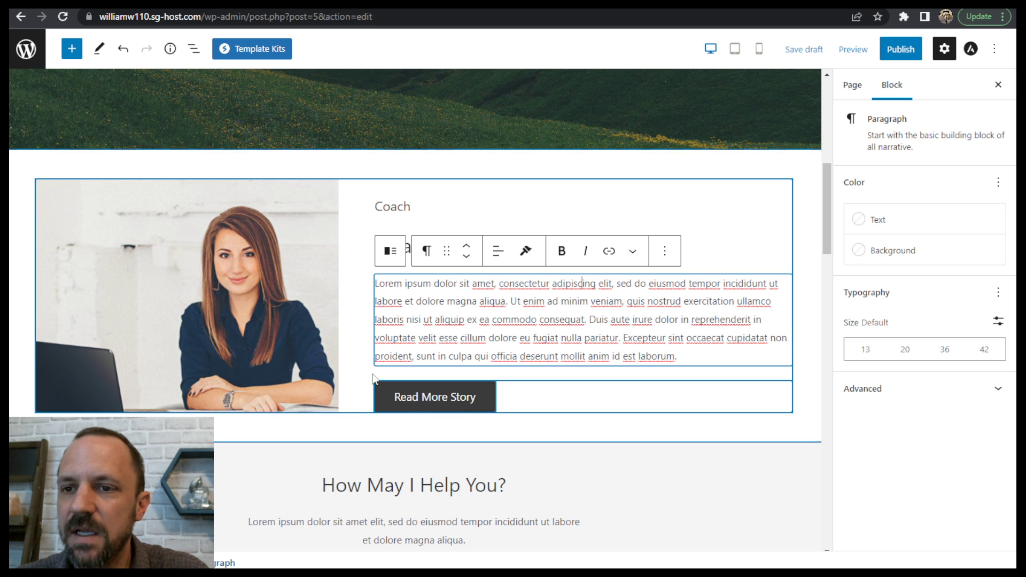
{"action": "left_click", "coordinate": [403, 207]}
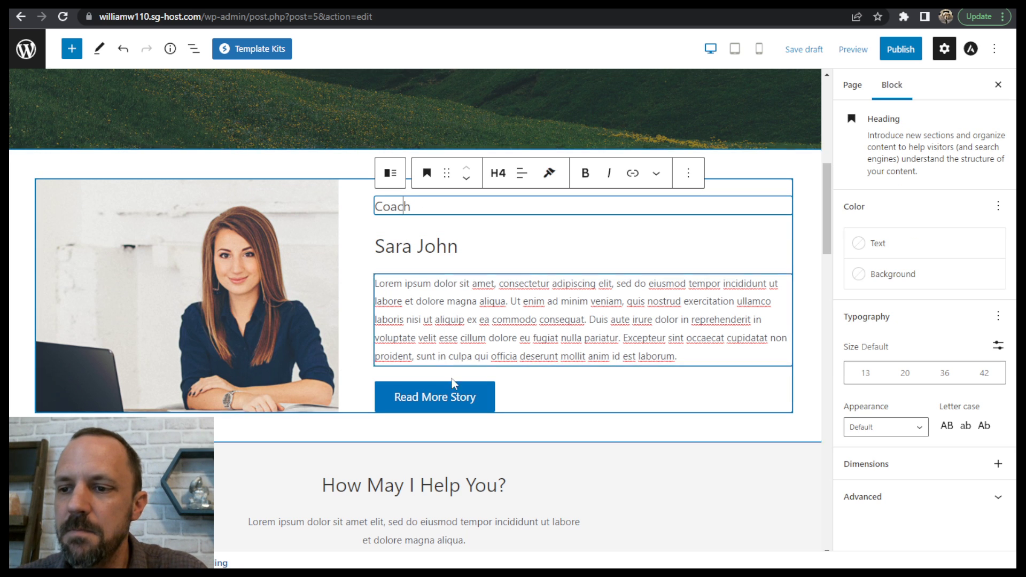
{"action": "left_click", "coordinate": [227, 328]}
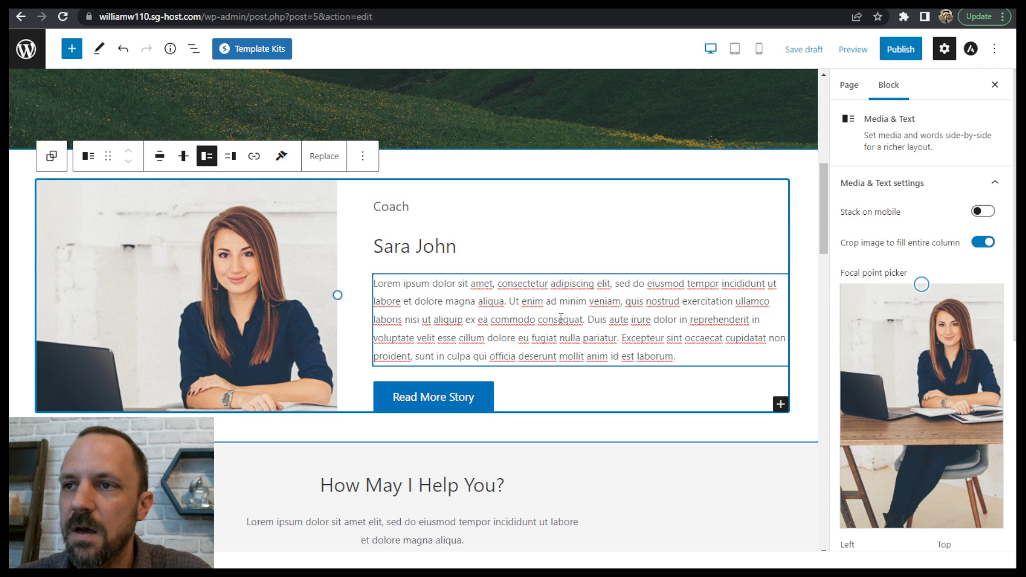
{"action": "left_click", "coordinate": [529, 320]}
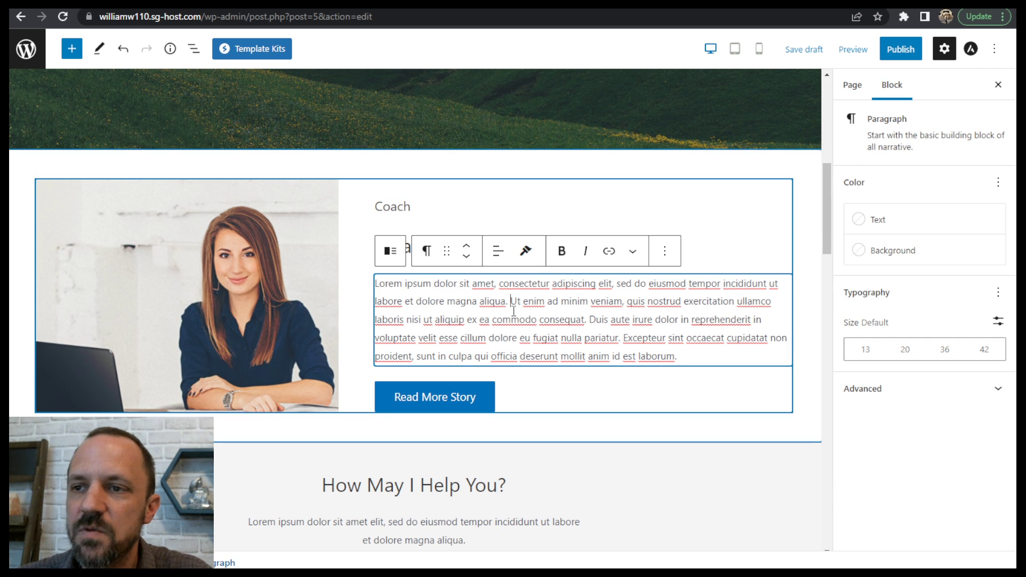
- Examine the page's block structure in List View, expanding the "How May I Help You?" group and selecting its heading, paragraph, columns and buttons
{"action": "left_click", "coordinate": [193, 50]}
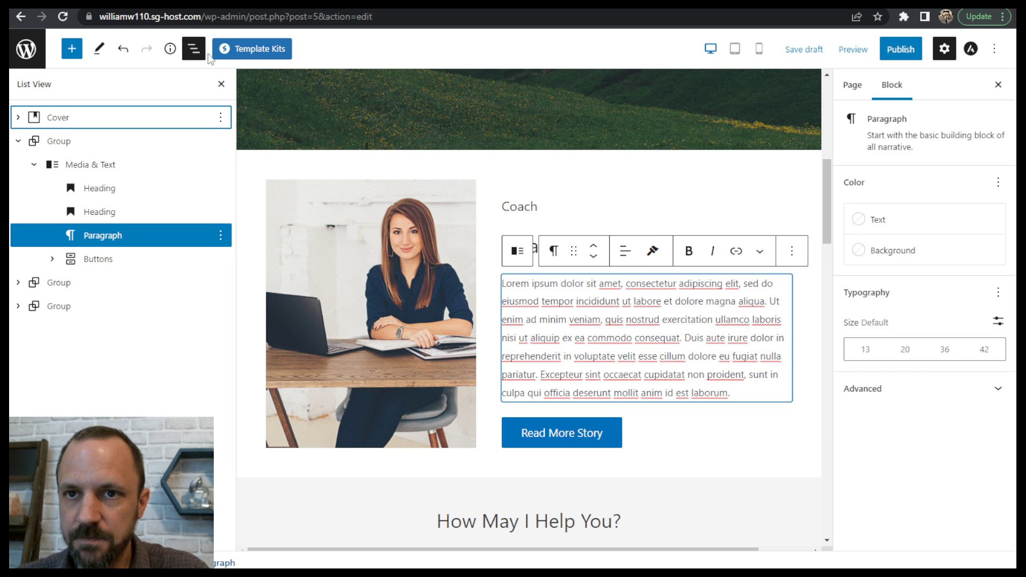
{"action": "left_click", "coordinate": [18, 142]}
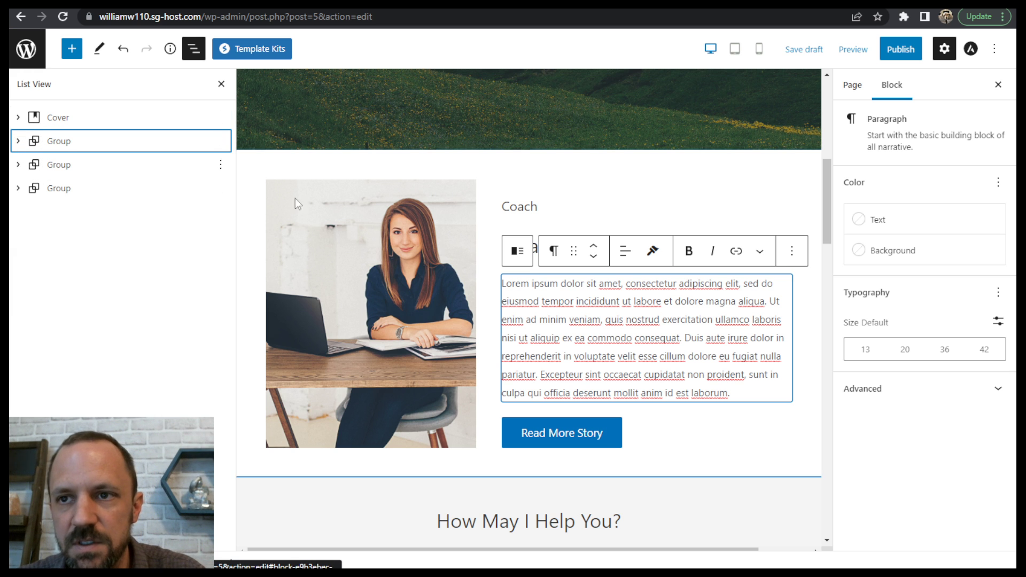
{"action": "scroll", "coordinate": [492, 203], "scroll_direction": "down", "scroll_amount": 6}
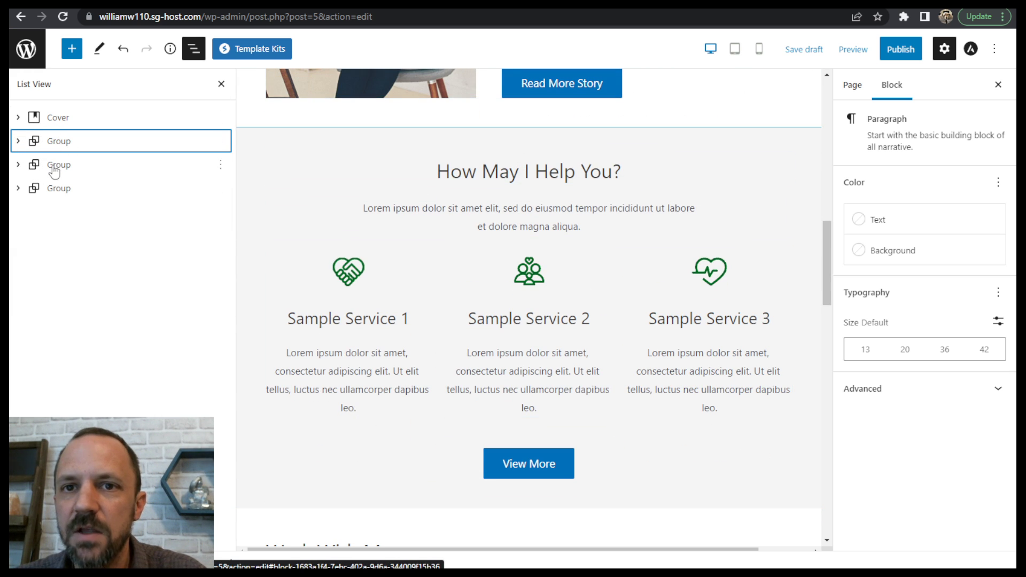
{"action": "left_click", "coordinate": [33, 164]}
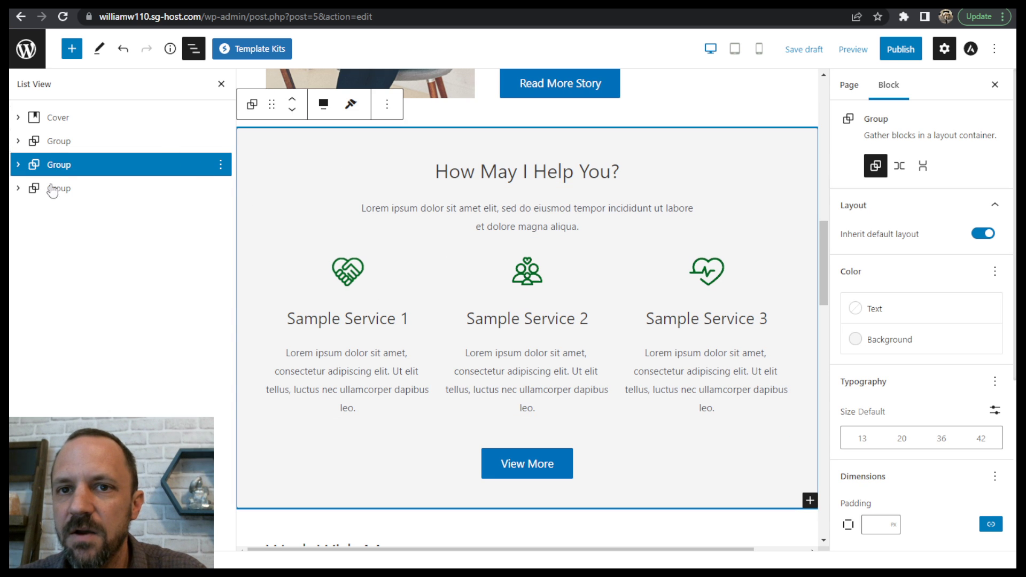
{"action": "left_click", "coordinate": [21, 166]}
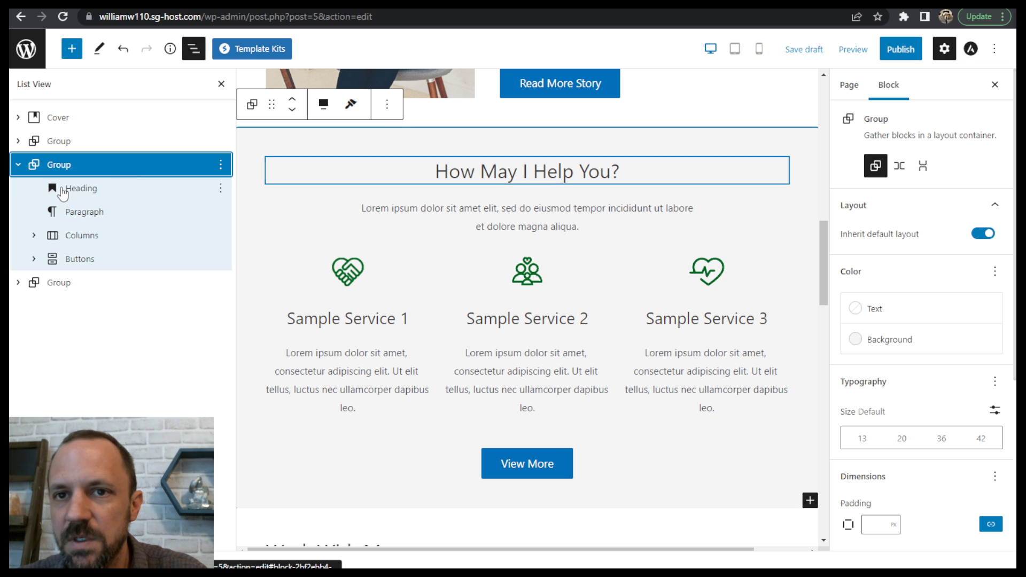
{"action": "left_click", "coordinate": [80, 188]}
{"action": "left_click", "coordinate": [89, 212]}
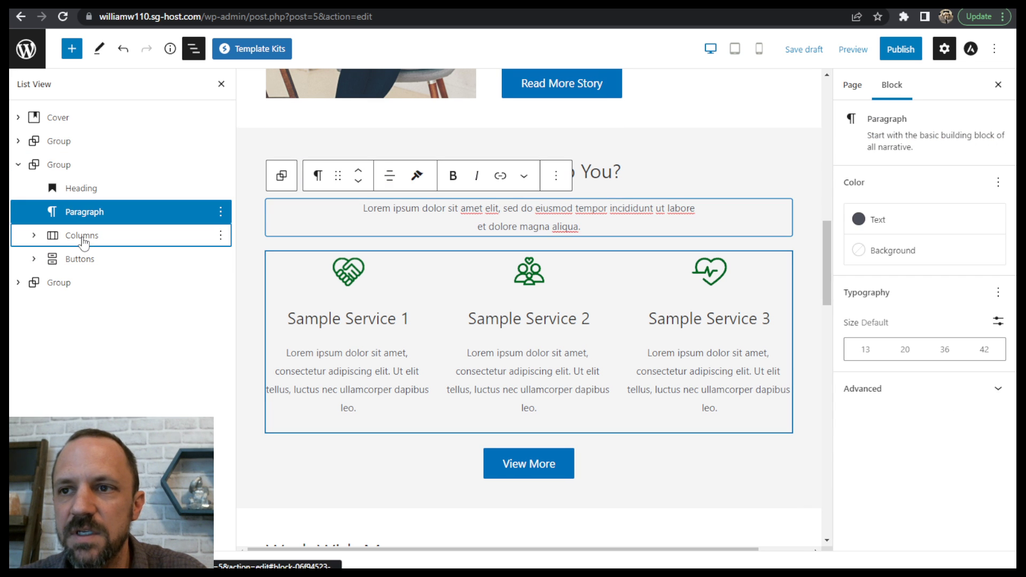
{"action": "left_click", "coordinate": [87, 236]}
{"action": "left_click", "coordinate": [93, 260]}
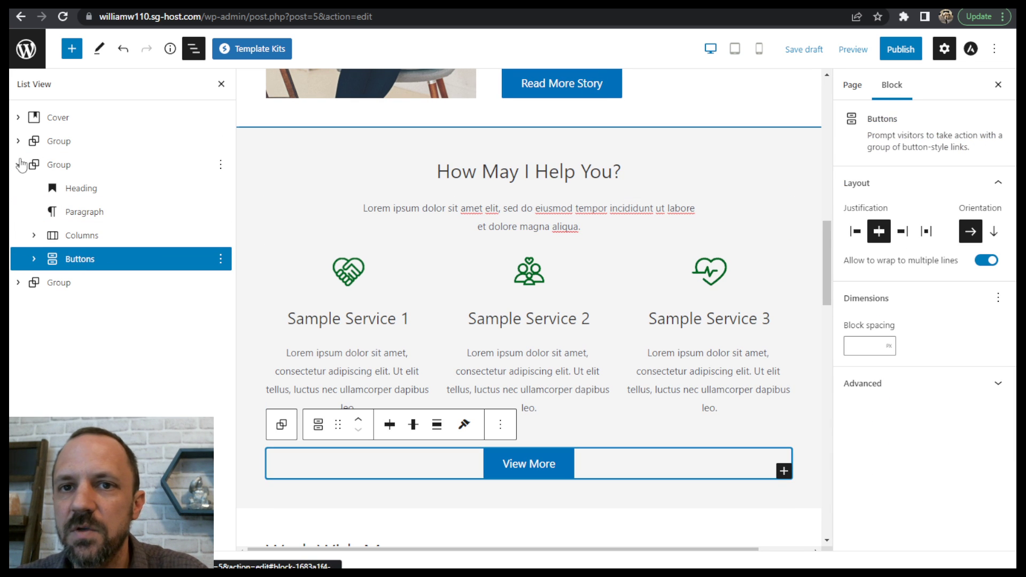
{"action": "left_click", "coordinate": [53, 166]}
{"action": "left_click", "coordinate": [18, 164]}
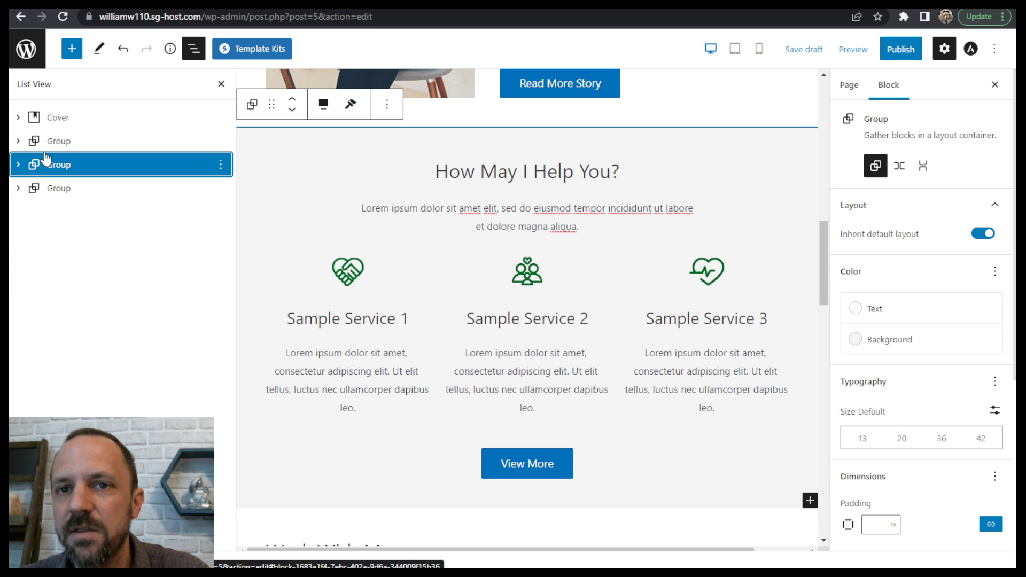
- Publish the Home page and leave the editor for the Pages list
{"action": "scroll", "coordinate": [659, 242], "scroll_direction": "up", "scroll_amount": 15}
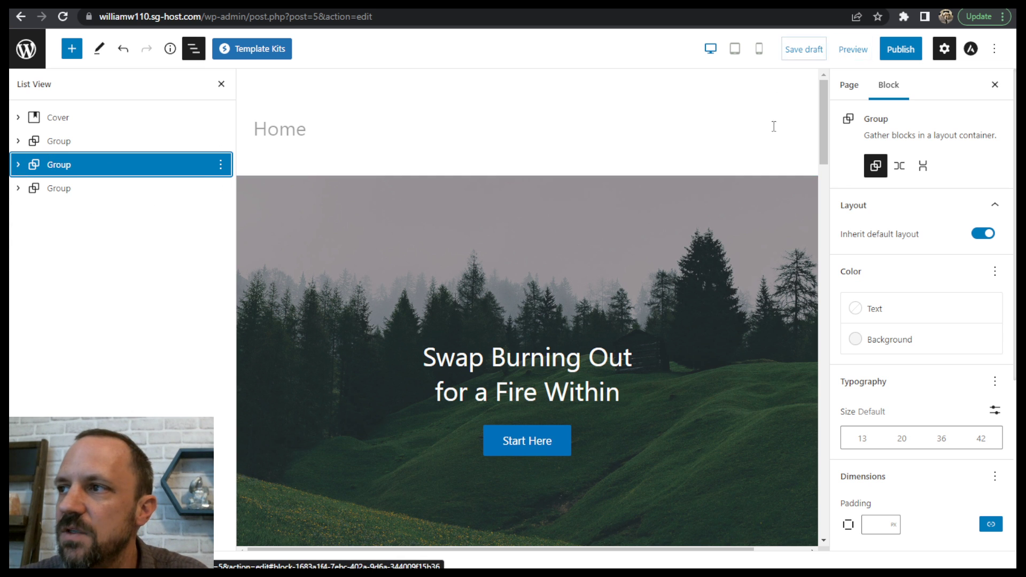
{"action": "left_click", "coordinate": [891, 54]}
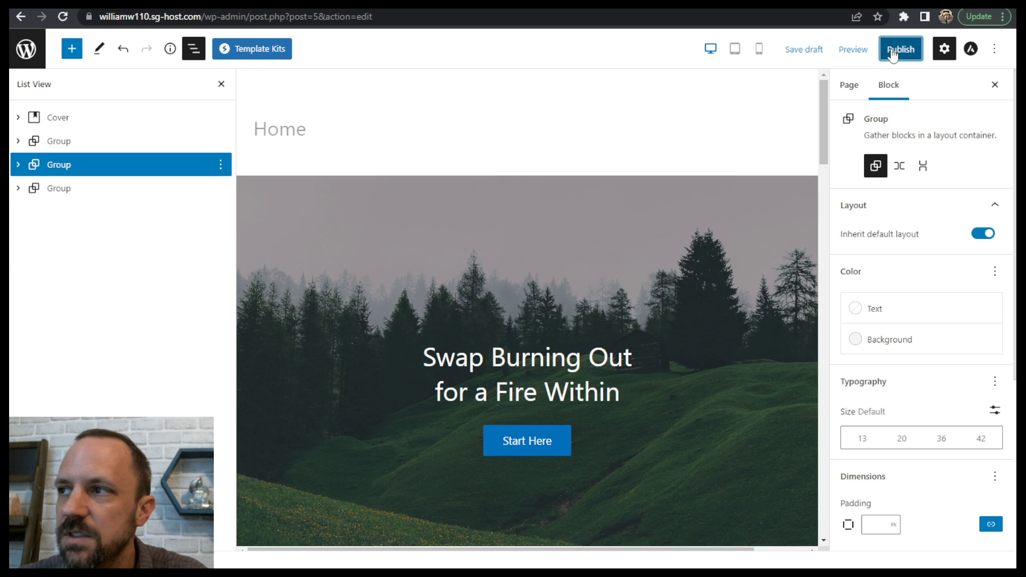
{"action": "left_click", "coordinate": [892, 52]}
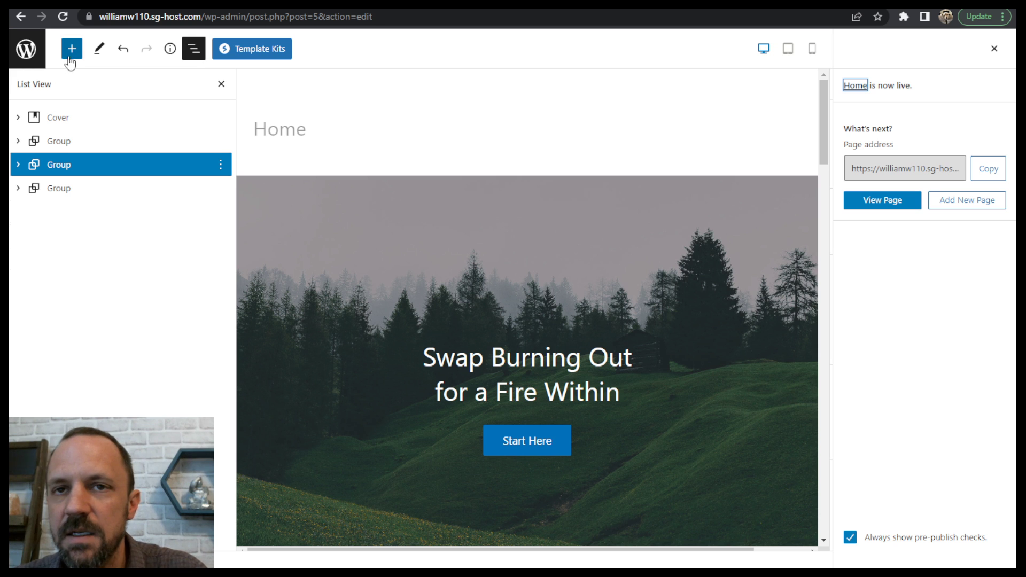
{"action": "left_click", "coordinate": [27, 51]}
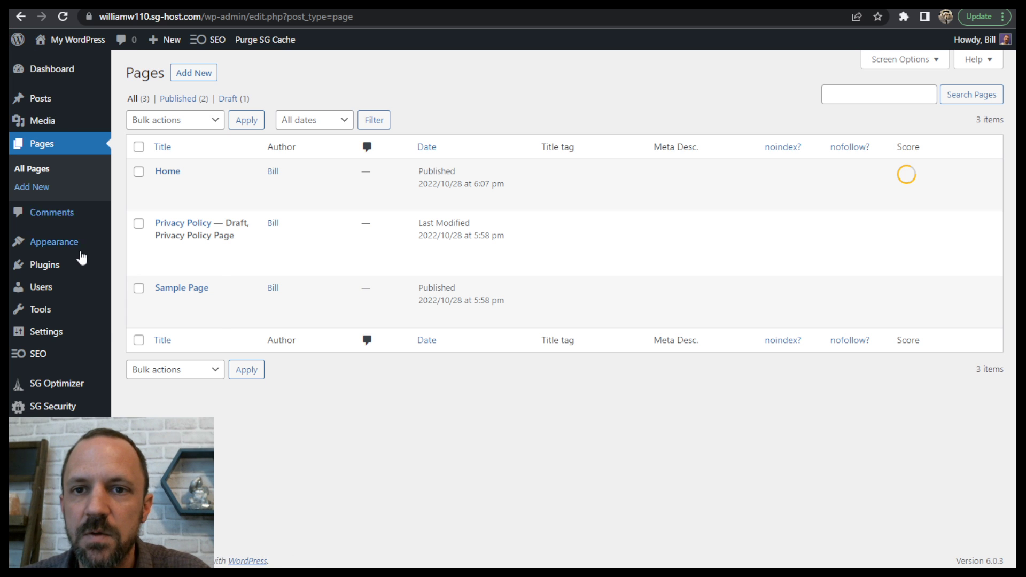
- Set the site's homepage to the static page Home in the theme customizer, publish the change and close the customizer
{"action": "mouse_move", "coordinate": [74, 246]}
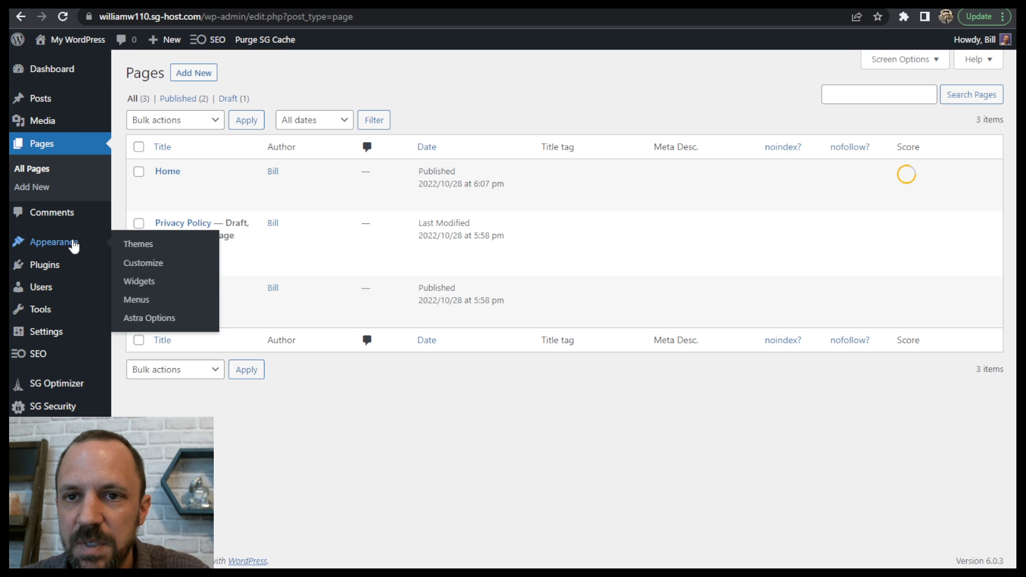
{"action": "left_click", "coordinate": [149, 265]}
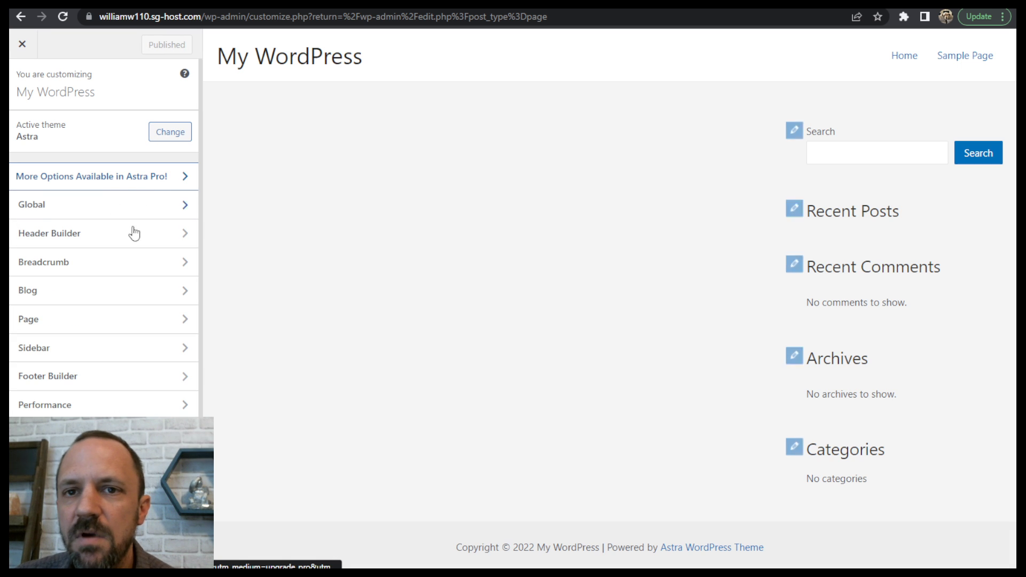
{"action": "scroll", "coordinate": [114, 206], "scroll_direction": "down", "scroll_amount": 1}
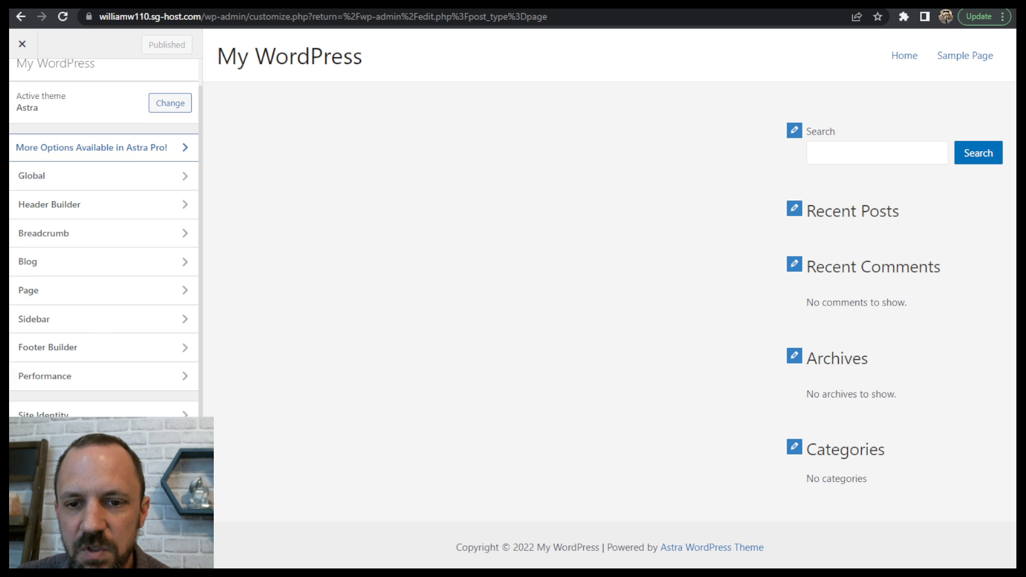
{"action": "left_click", "coordinate": [107, 501]}
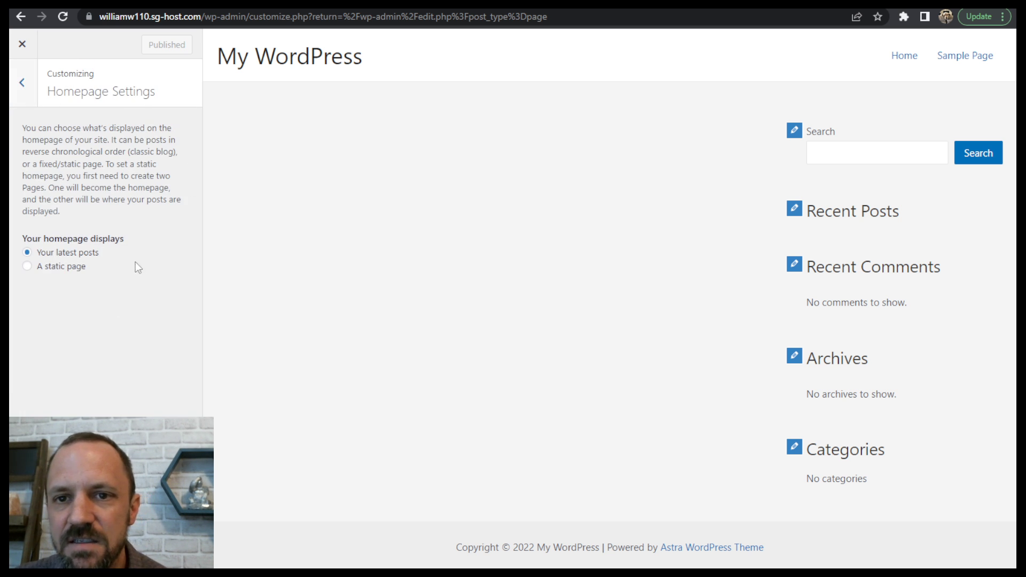
{"action": "left_click", "coordinate": [66, 269]}
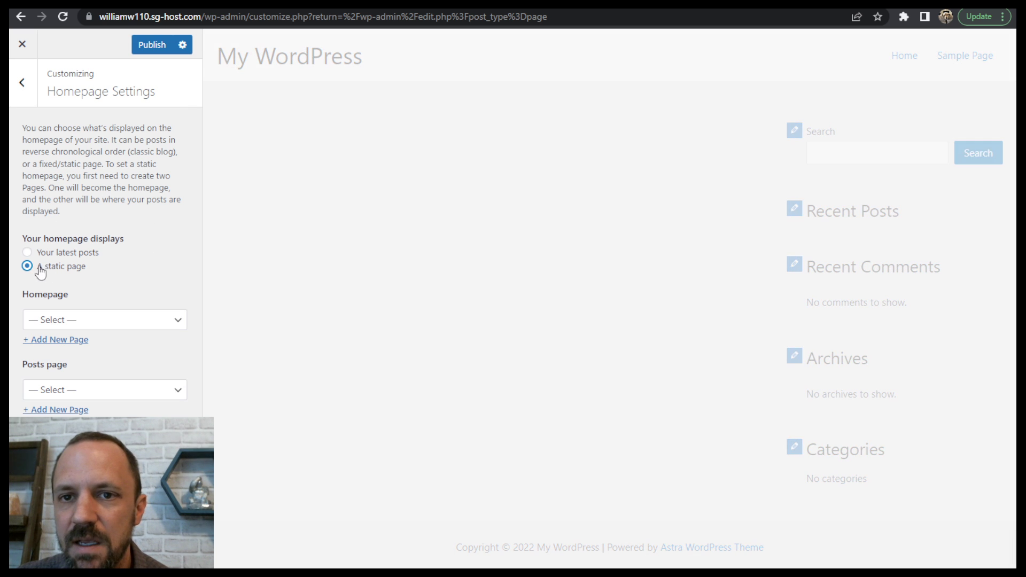
{"action": "left_click", "coordinate": [138, 323]}
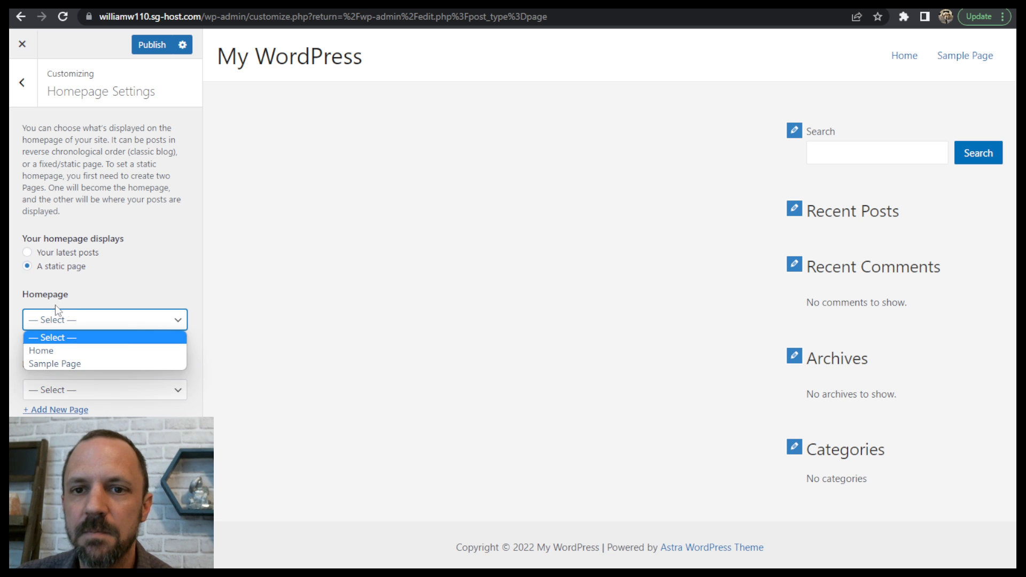
{"action": "left_click", "coordinate": [40, 350]}
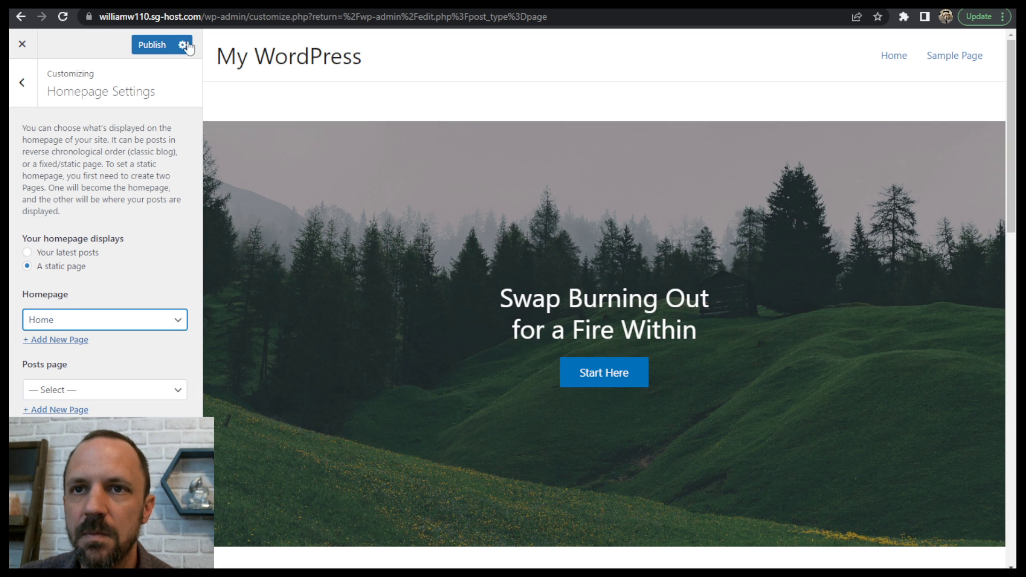
{"action": "left_click", "coordinate": [151, 44]}
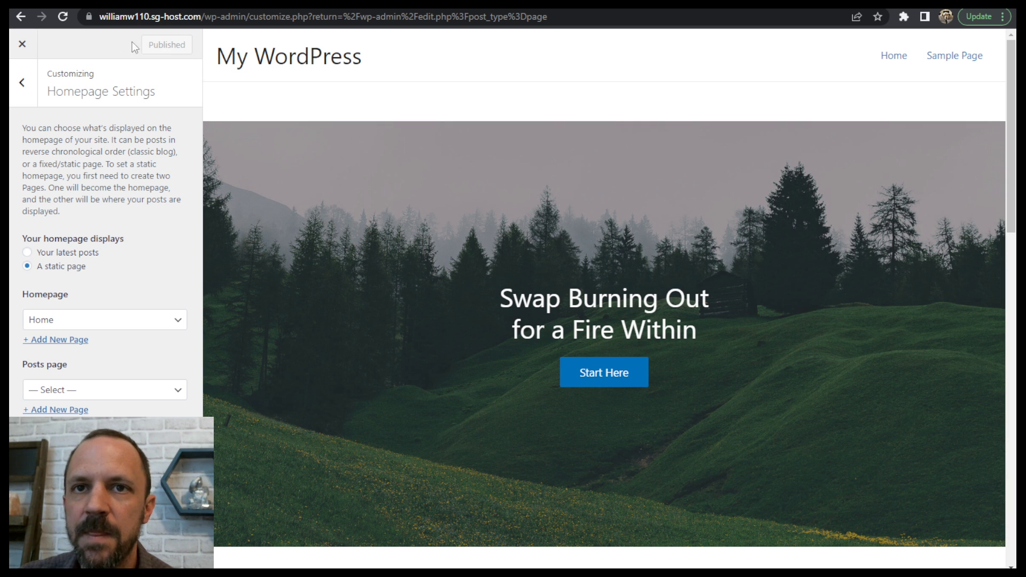
{"action": "left_click", "coordinate": [22, 44]}
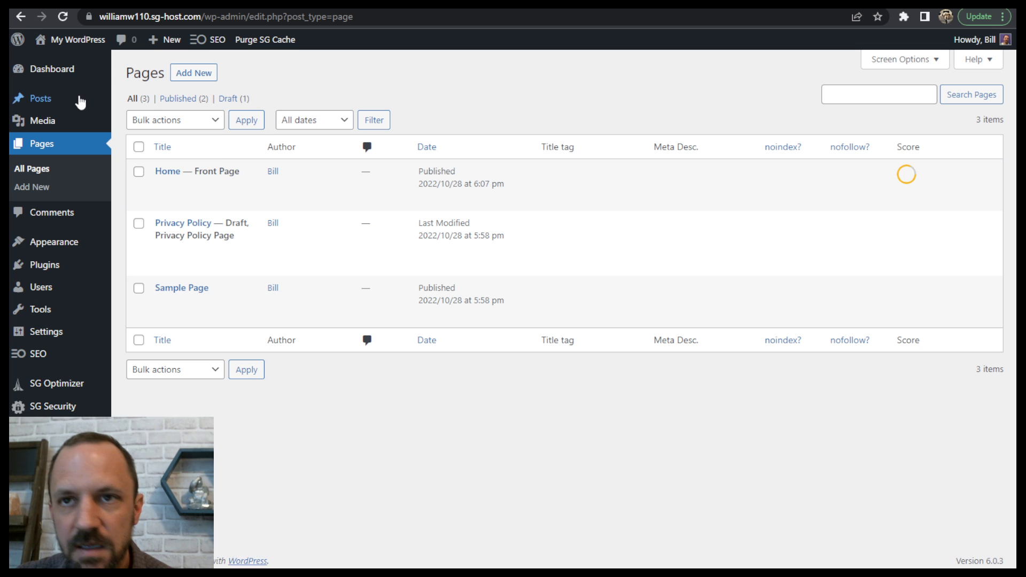
- Visit the live site and review the new homepage from header to footer
{"action": "mouse_move", "coordinate": [70, 40]}
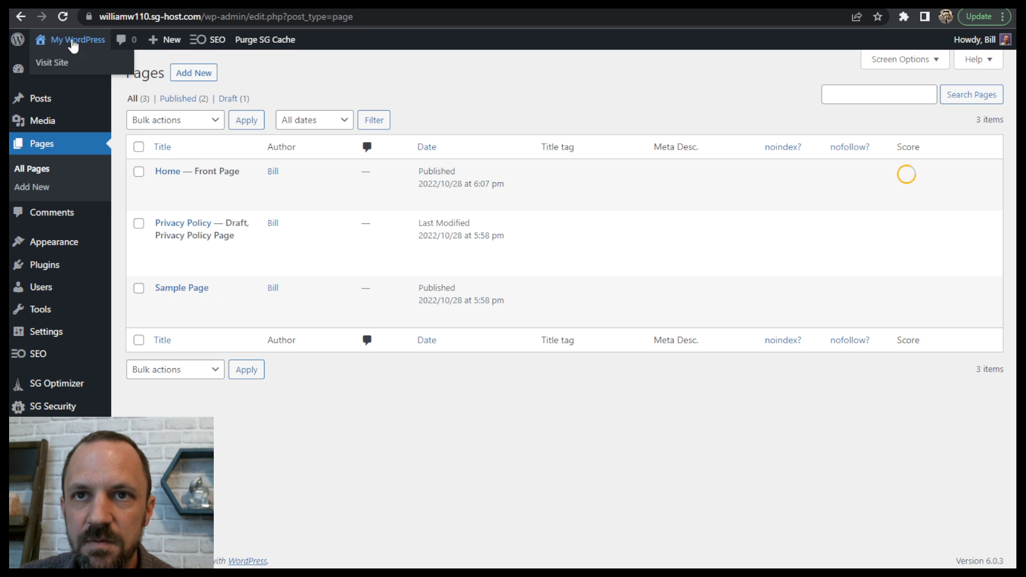
{"action": "left_click", "coordinate": [53, 65]}
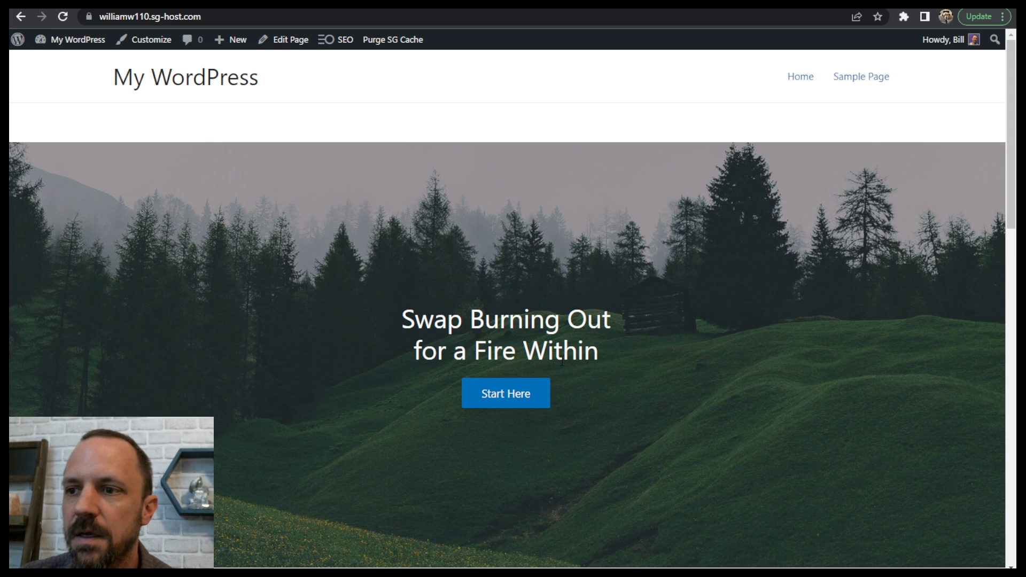
{"action": "scroll", "coordinate": [562, 362], "scroll_direction": "down", "scroll_amount": 15}
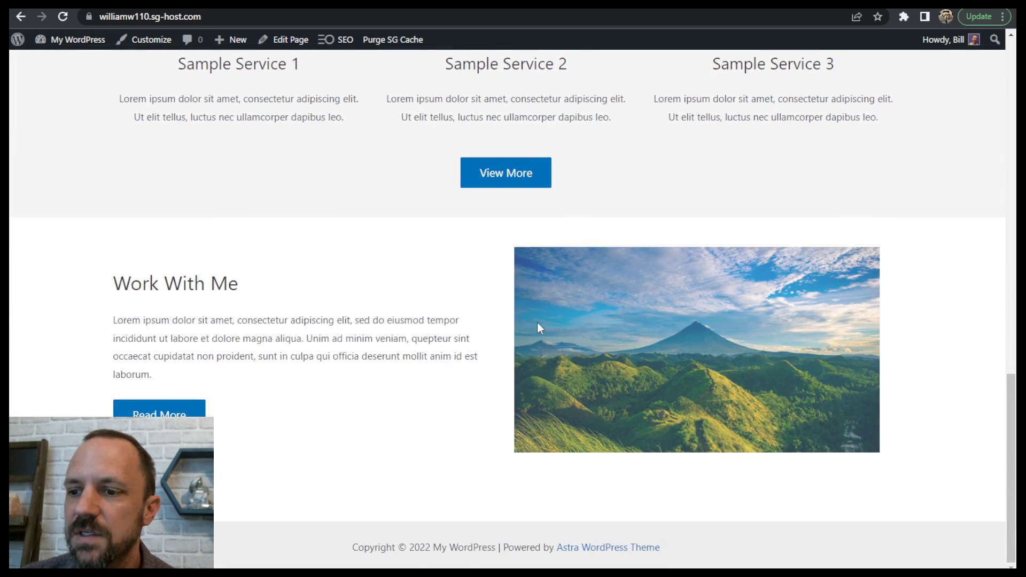
{"action": "scroll", "coordinate": [537, 328], "scroll_direction": "up", "scroll_amount": 15}
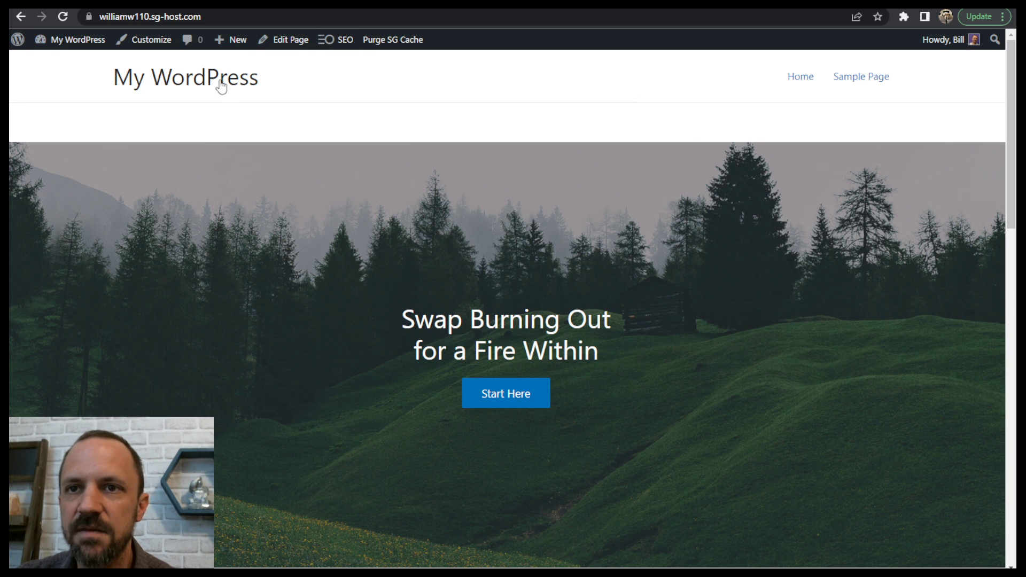
- Create a new page from the WordPress dashboard, title it "Services" and hide its title on the page
{"action": "mouse_move", "coordinate": [82, 46]}
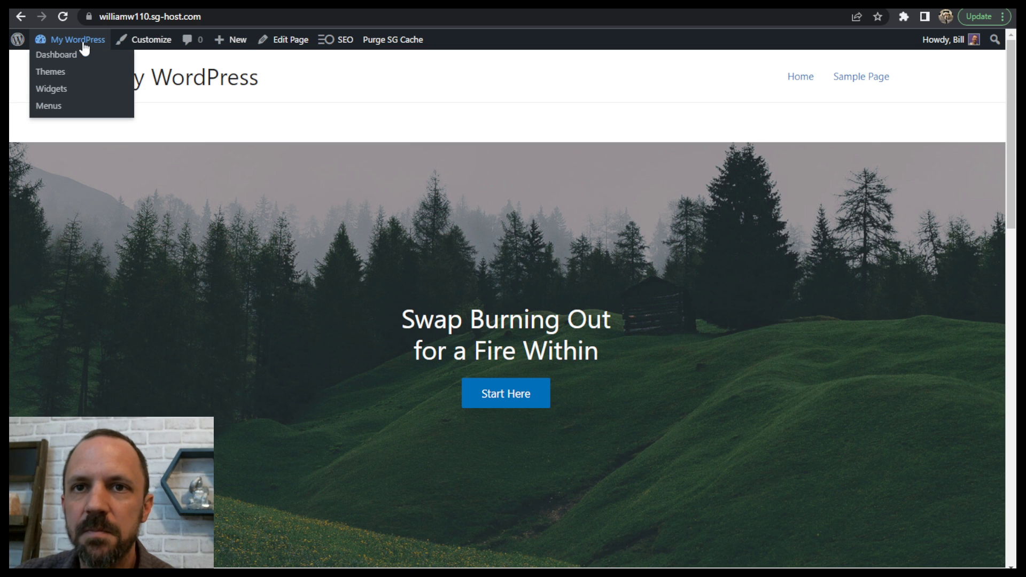
{"action": "left_click", "coordinate": [63, 58]}
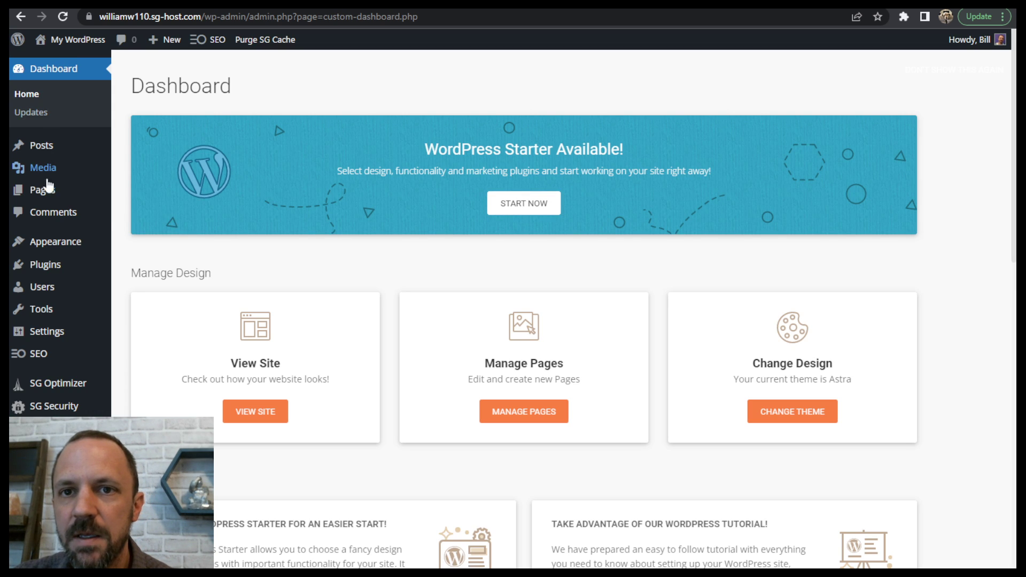
{"action": "mouse_move", "coordinate": [41, 197]}
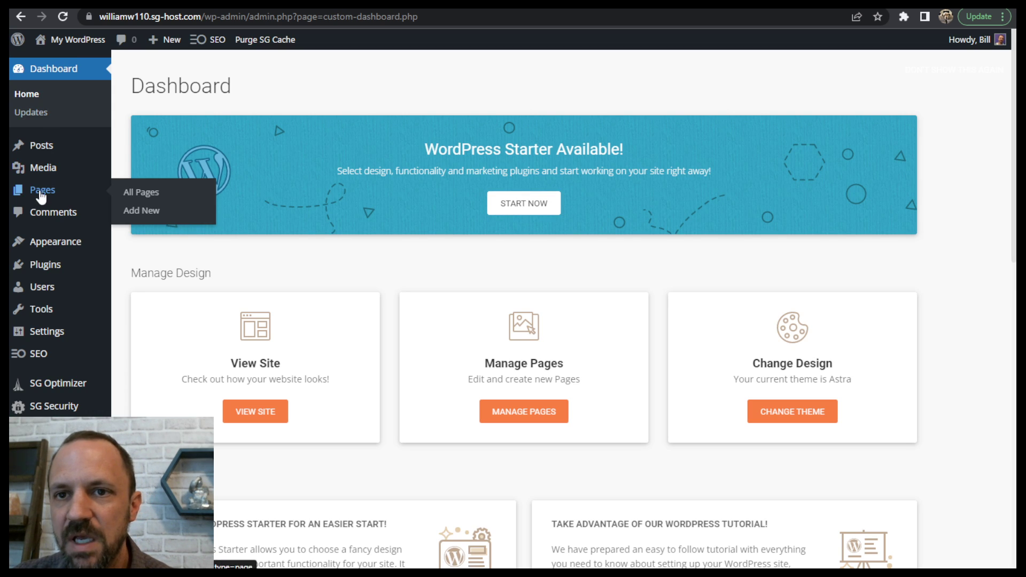
{"action": "left_click", "coordinate": [144, 210]}
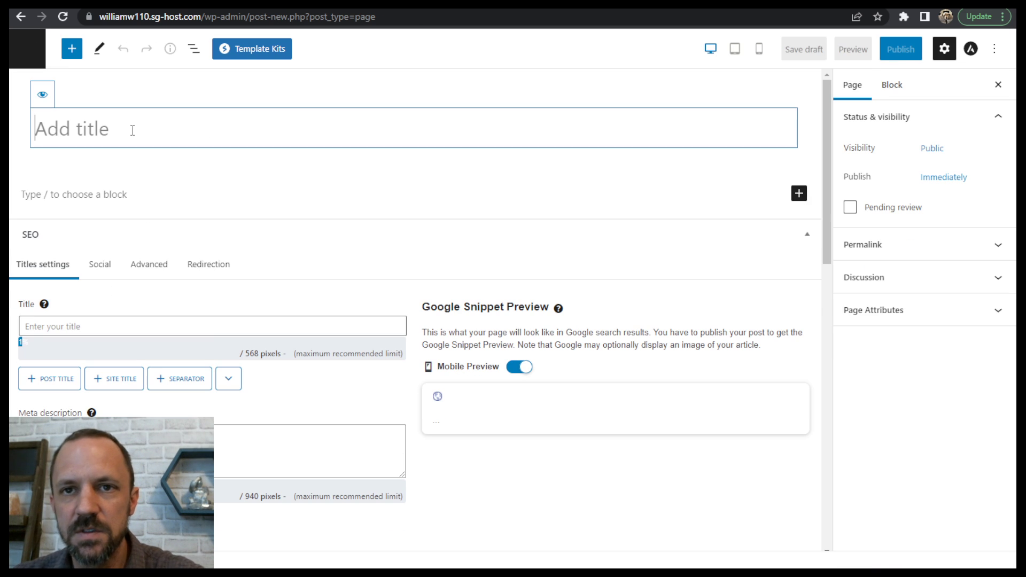
{"action": "type", "text": "Ser"}
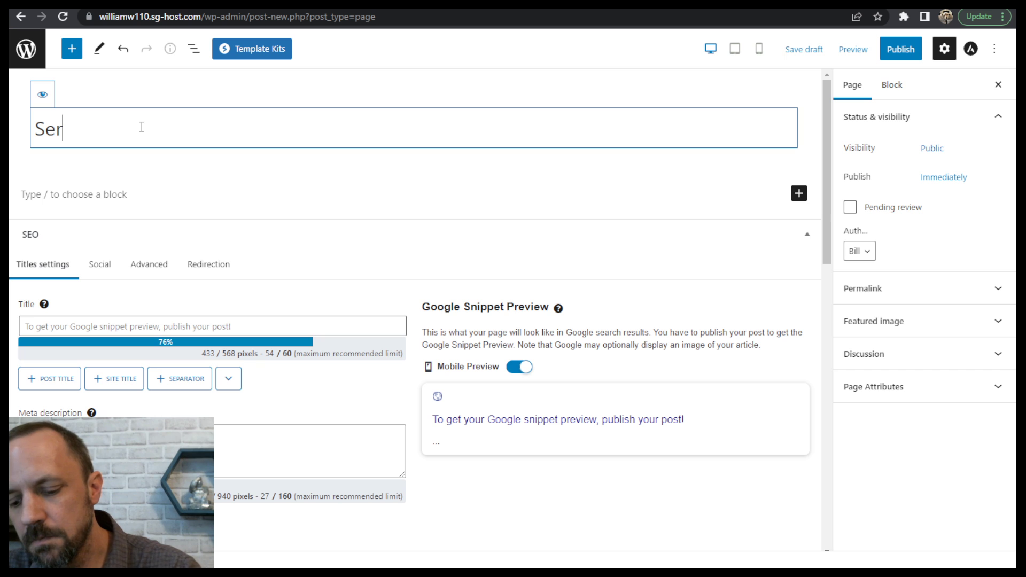
{"action": "type", "text": "vices"}
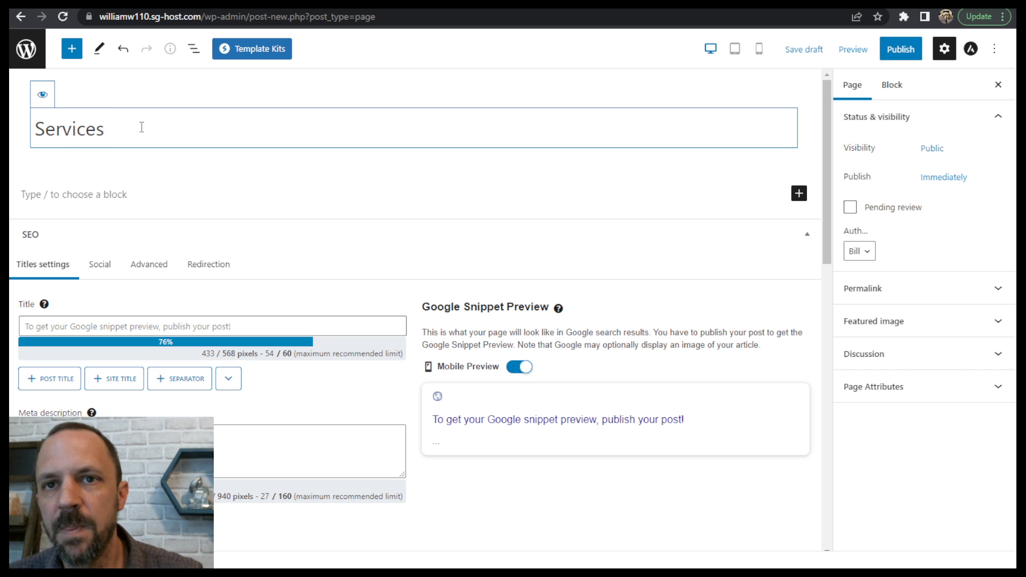
{"action": "left_click", "coordinate": [44, 98]}
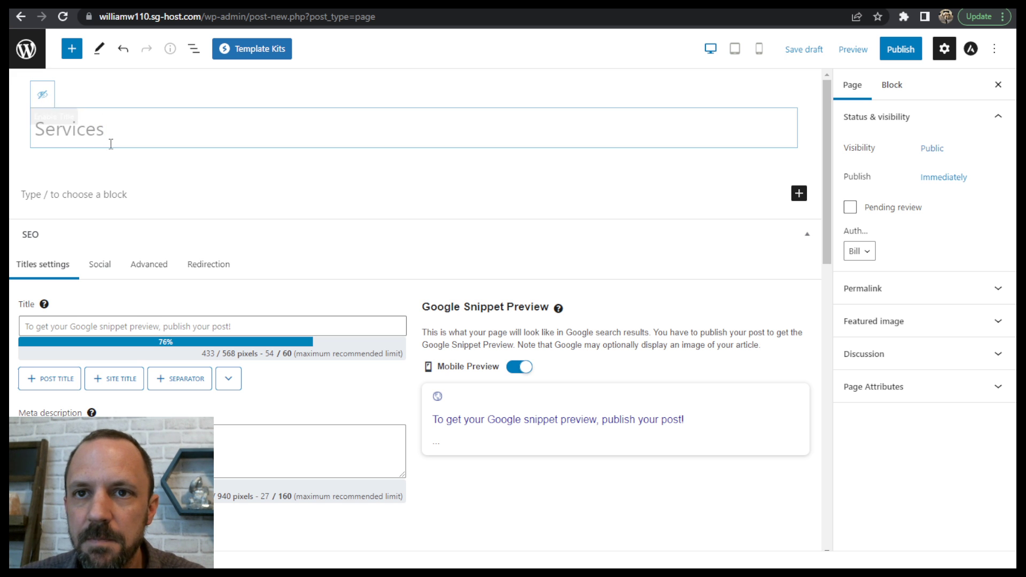
- Browse the page template kits and open the Life Coach kit
{"action": "left_click", "coordinate": [255, 52]}
{"action": "scroll", "coordinate": [617, 230], "scroll_direction": "down", "scroll_amount": 10}
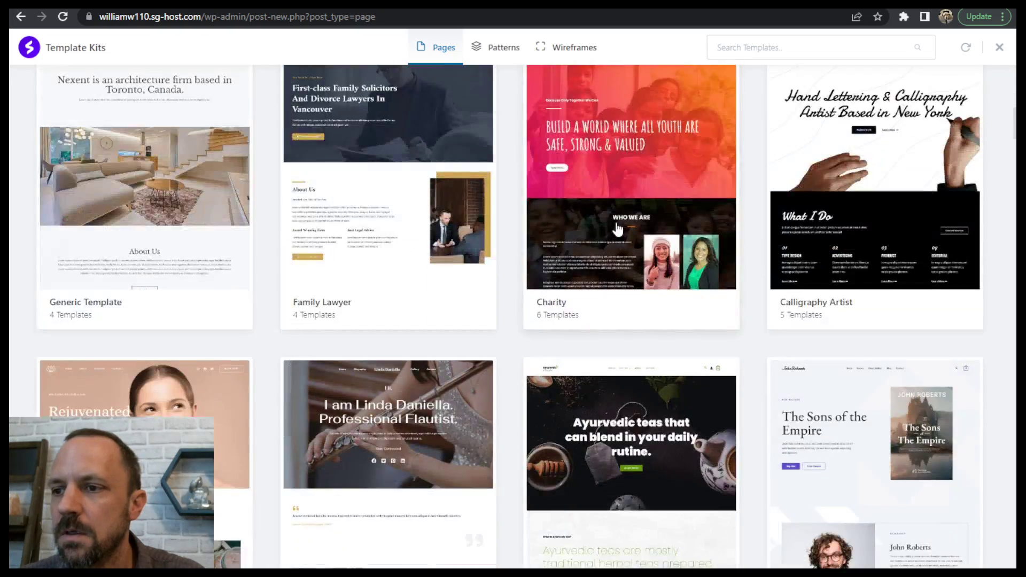
{"action": "scroll", "coordinate": [617, 230], "scroll_direction": "down", "scroll_amount": 20}
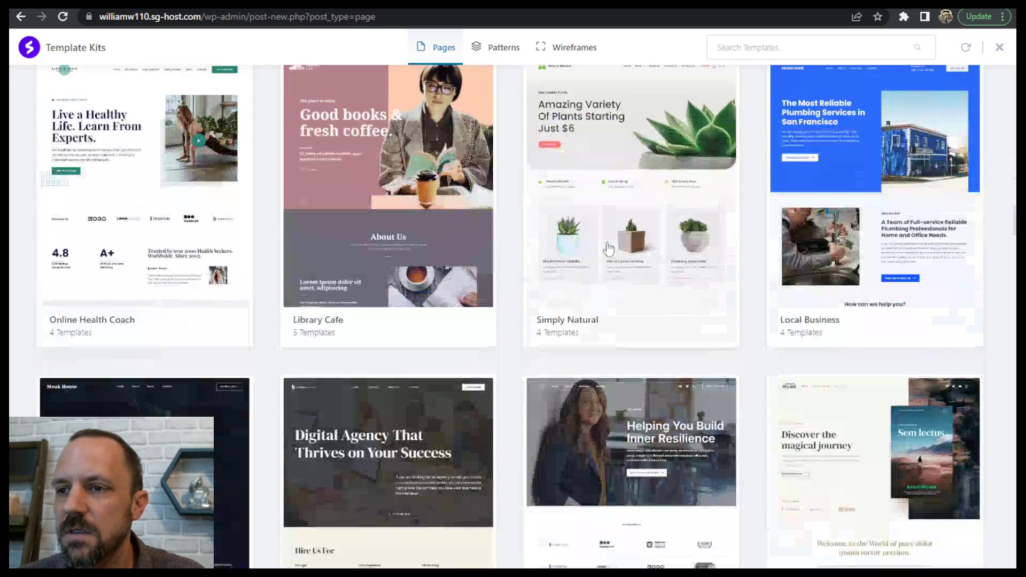
{"action": "scroll", "coordinate": [607, 249], "scroll_direction": "down", "scroll_amount": 10}
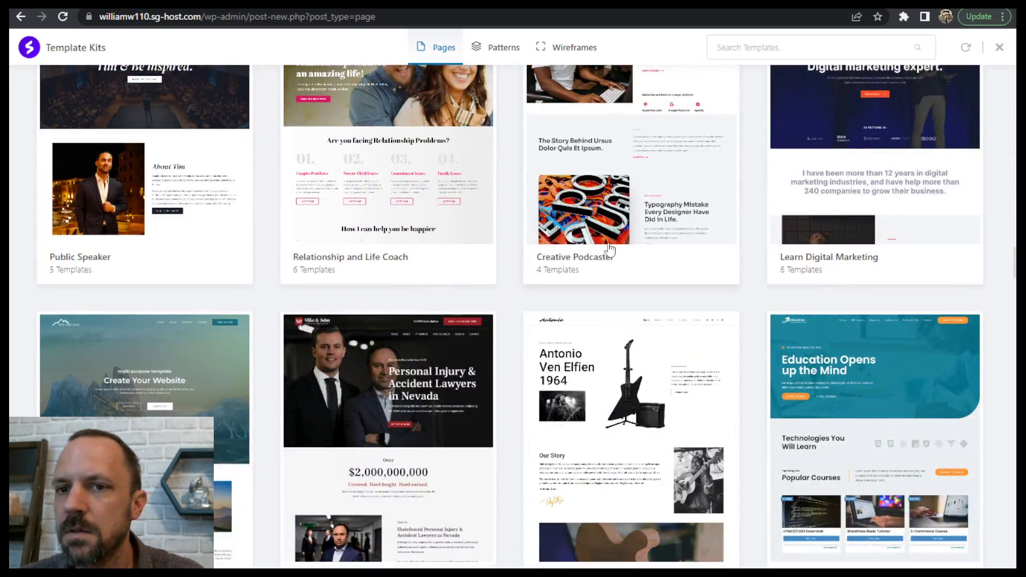
{"action": "scroll", "coordinate": [609, 248], "scroll_direction": "down", "scroll_amount": 12}
{"action": "scroll", "coordinate": [571, 177], "scroll_direction": "up", "scroll_amount": 4}
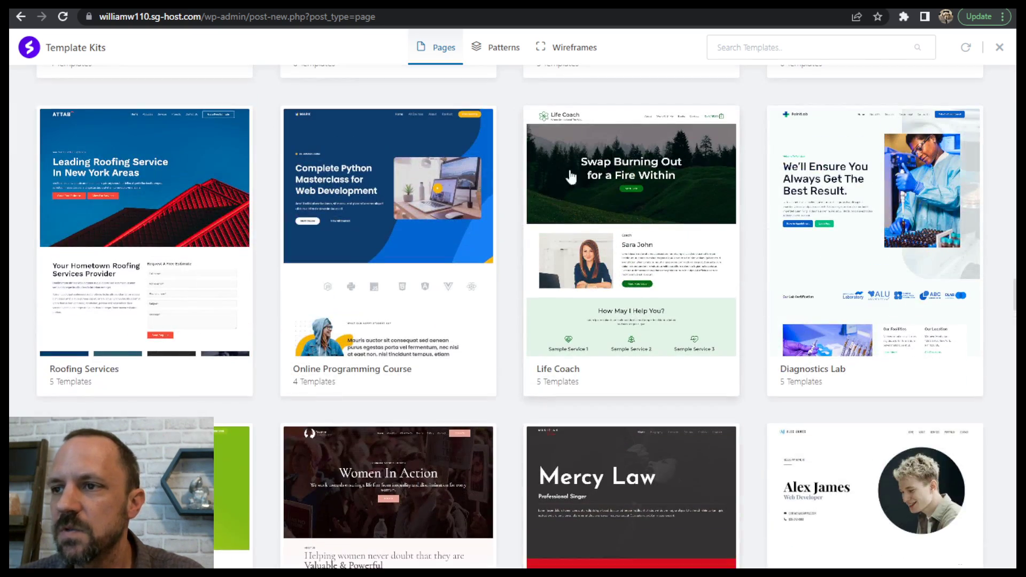
{"action": "left_click", "coordinate": [627, 192]}
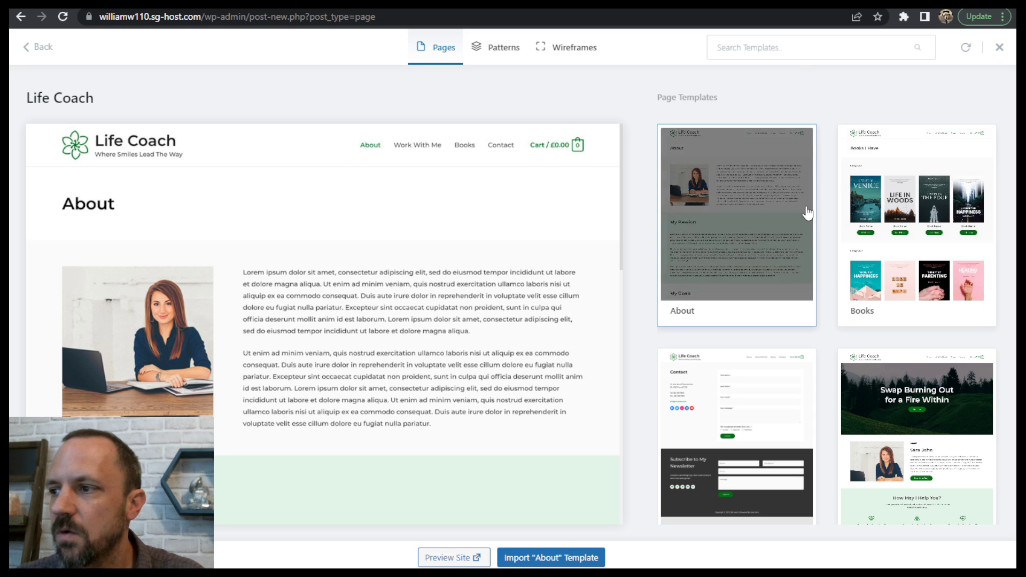
- Import the kit's "Work With Me" template into the Services page, skipping its dynamic widget
{"action": "scroll", "coordinate": [781, 450], "scroll_direction": "down", "scroll_amount": 5}
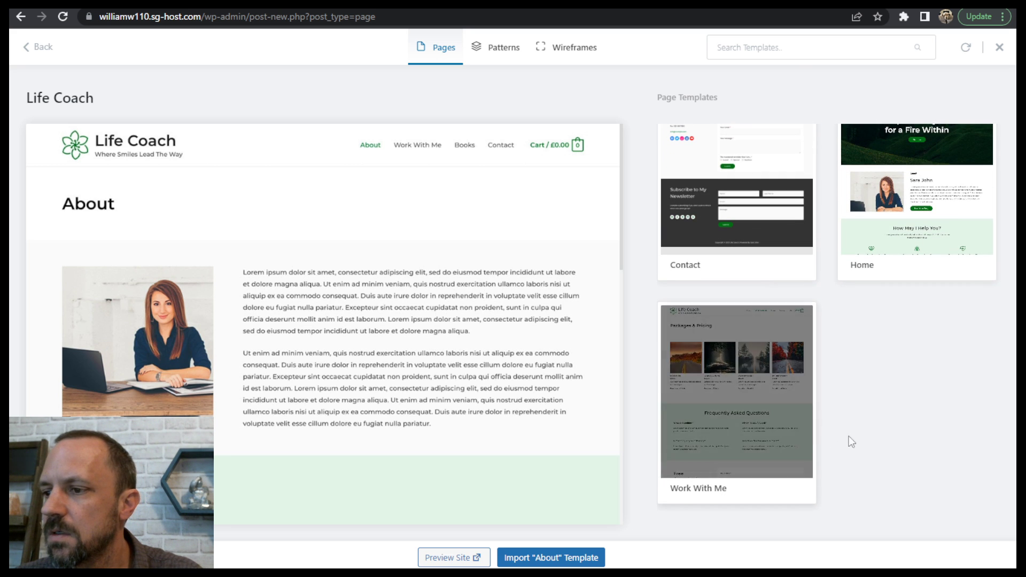
{"action": "scroll", "coordinate": [698, 422], "scroll_direction": "up", "scroll_amount": 5}
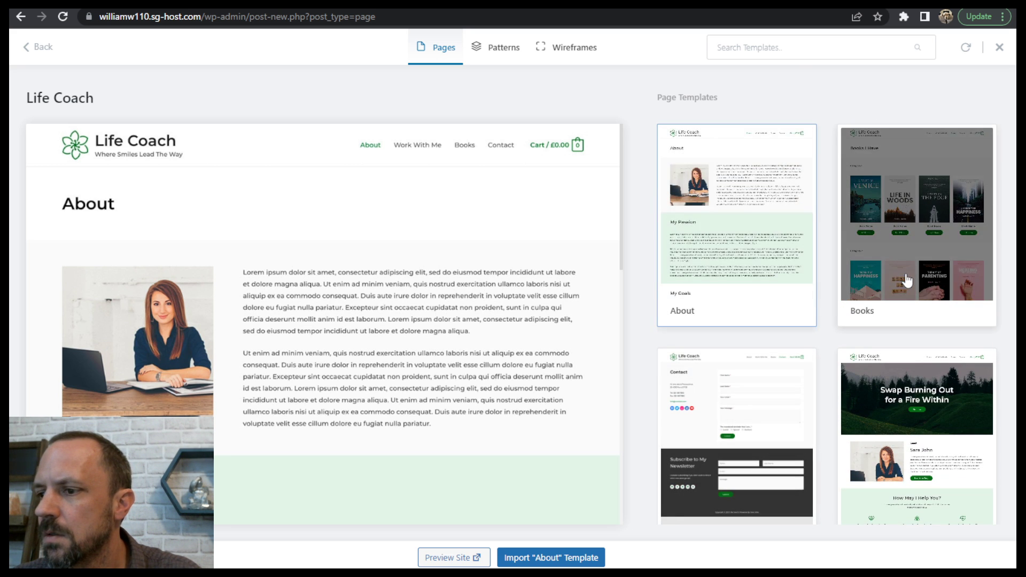
{"action": "scroll", "coordinate": [905, 279], "scroll_direction": "down", "scroll_amount": 5}
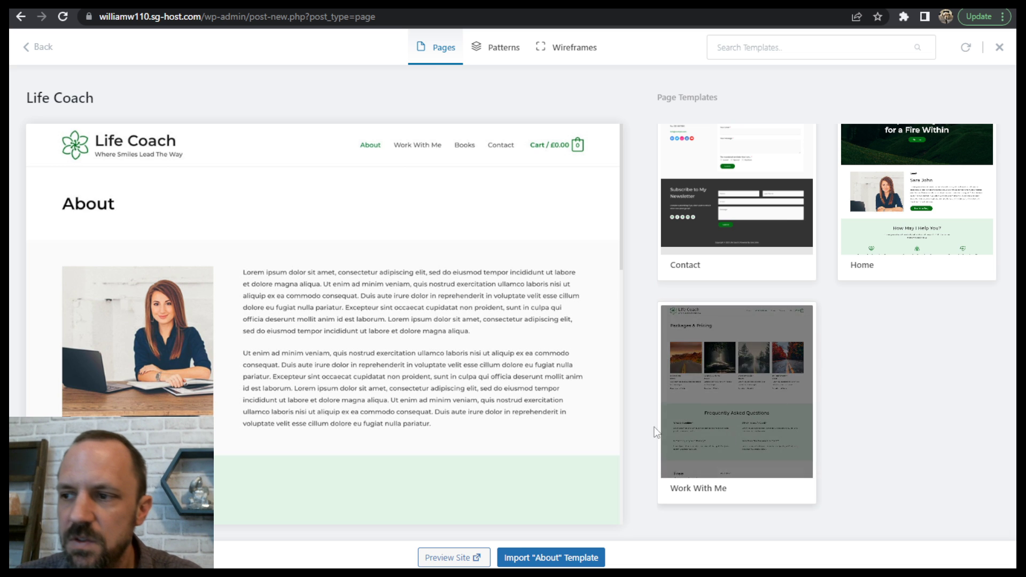
{"action": "left_click", "coordinate": [721, 356]}
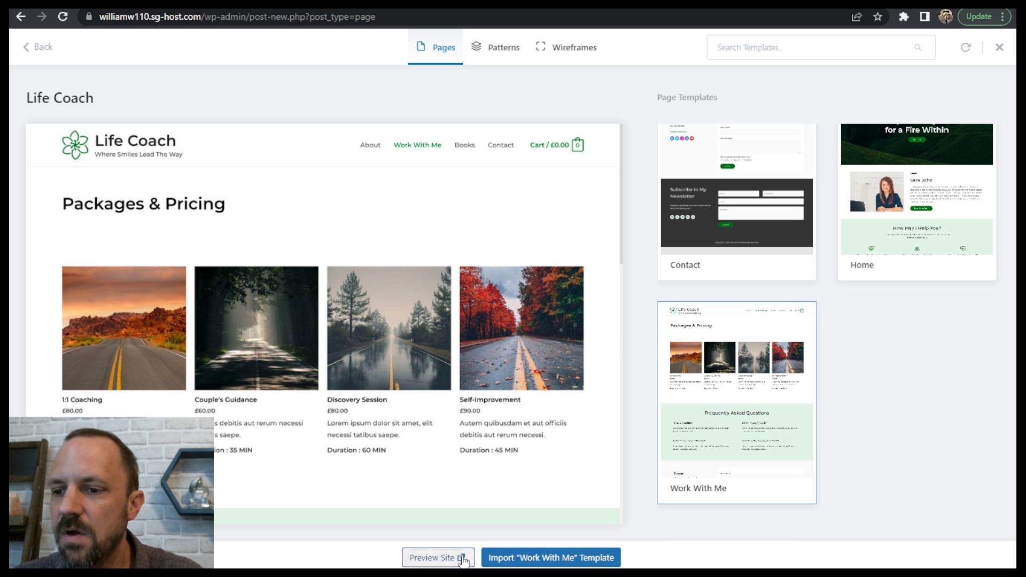
{"action": "left_click", "coordinate": [548, 558]}
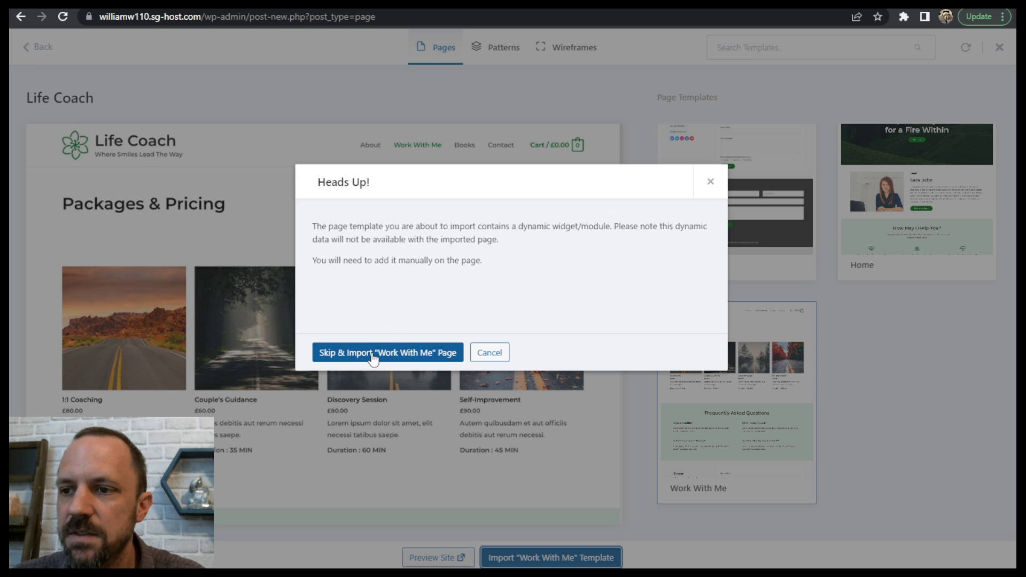
{"action": "left_click", "coordinate": [399, 357]}
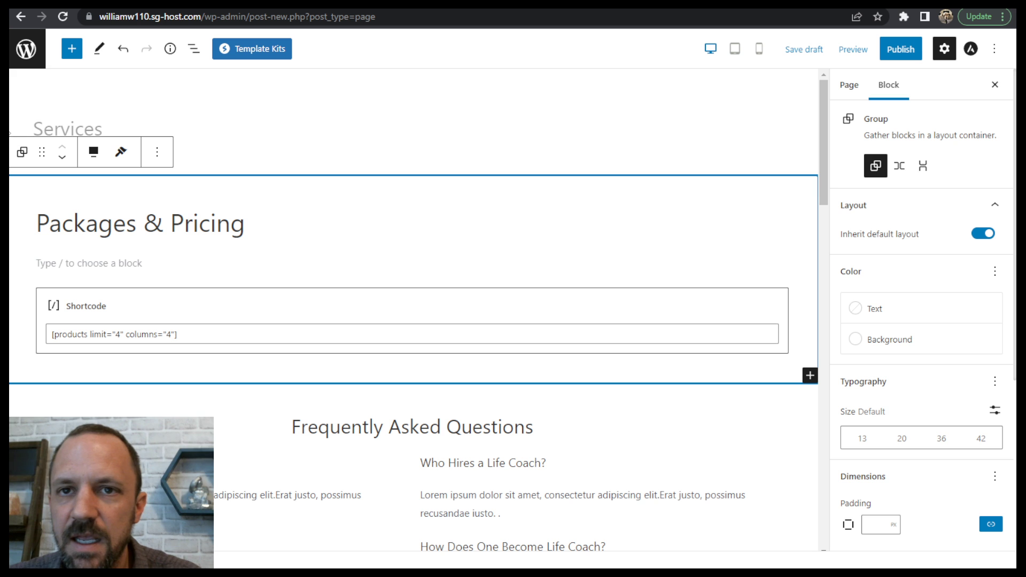
{"action": "left_click_drag", "start_coordinate": [822, 167], "coordinate": [829, 40]}
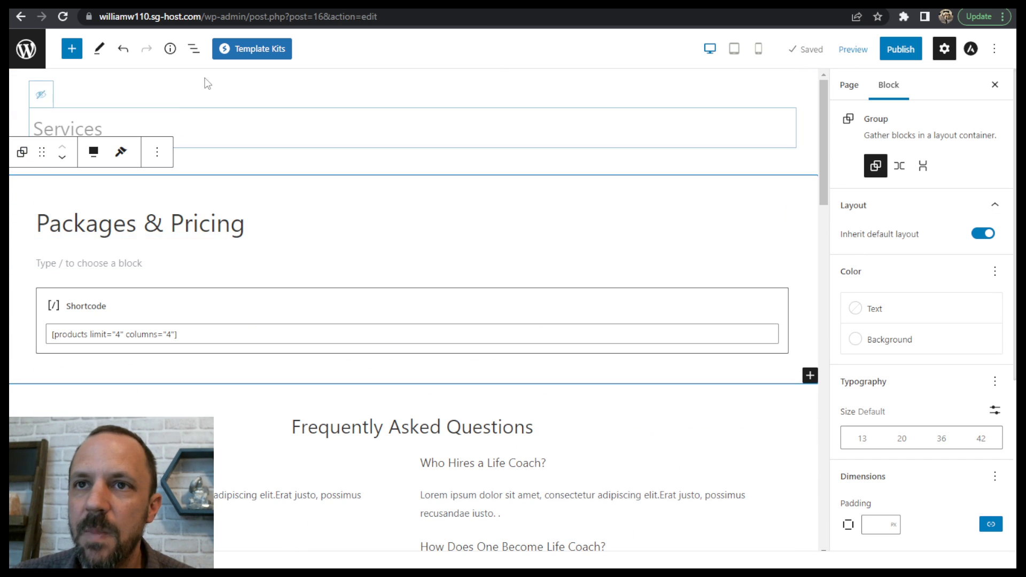
- Remove all three imported groups, Packages & Pricing, Frequently Asked Questions and Free Consultation, using the List View
{"action": "left_click", "coordinate": [194, 48]}
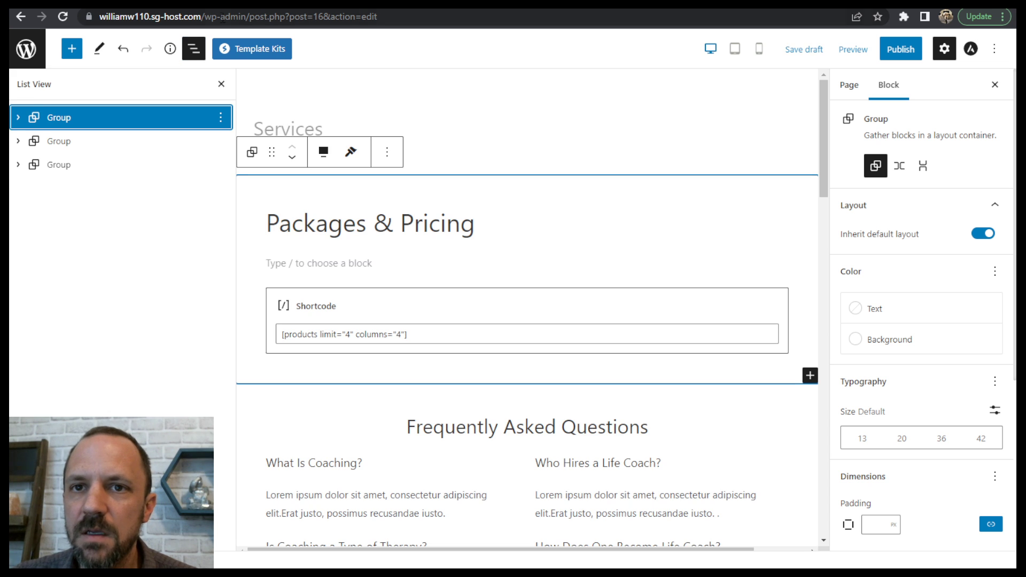
{"action": "left_click", "coordinate": [35, 140]}
{"action": "left_click", "coordinate": [36, 119]}
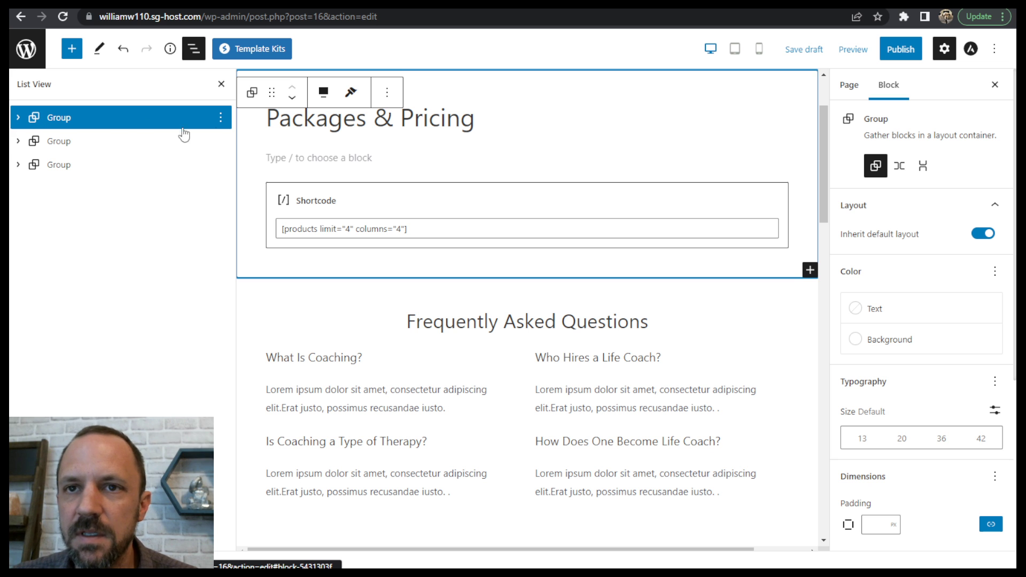
{"action": "left_click", "coordinate": [220, 118]}
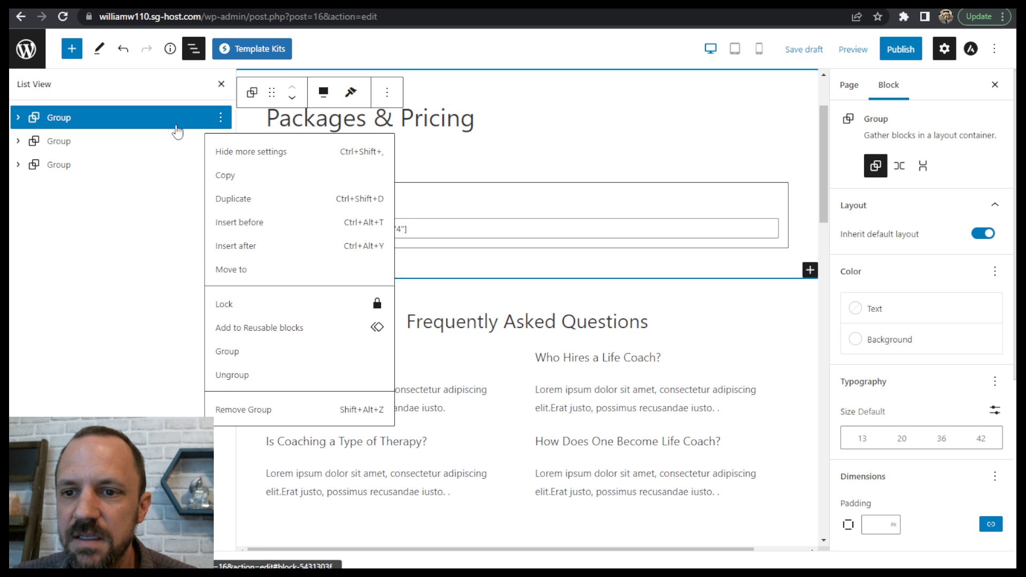
{"action": "left_click", "coordinate": [250, 409]}
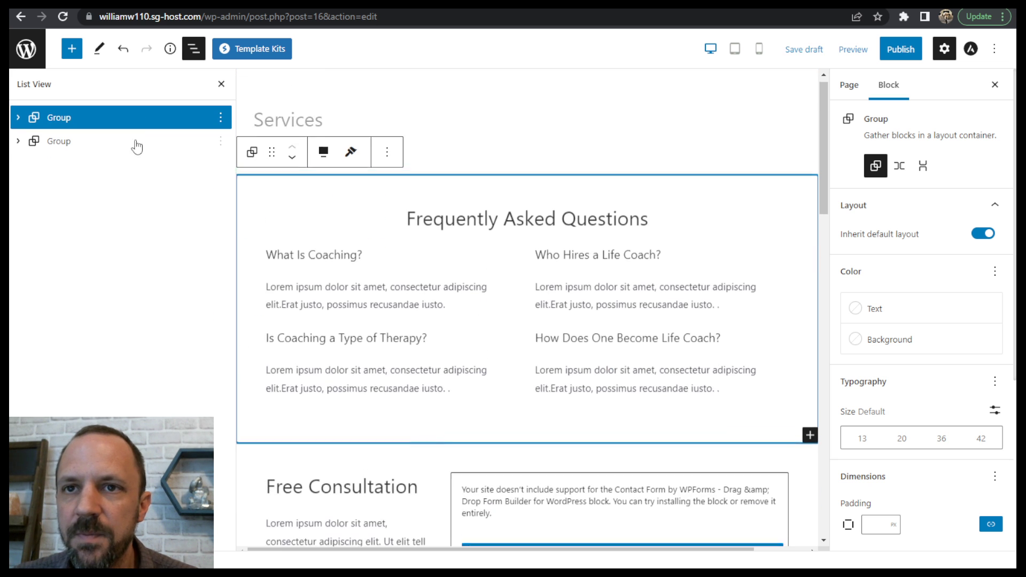
{"action": "left_click", "coordinate": [220, 118]}
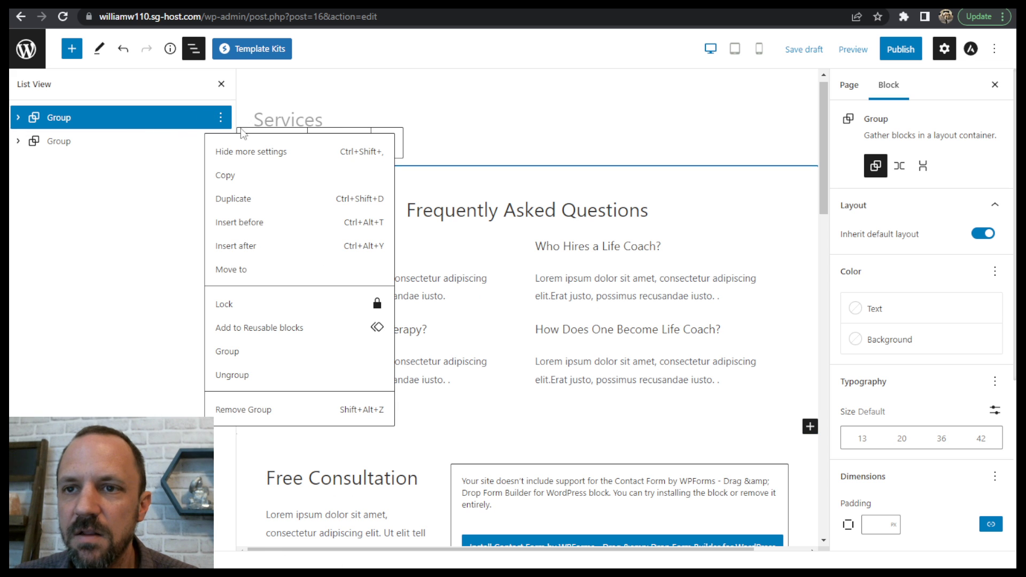
{"action": "left_click", "coordinate": [250, 409]}
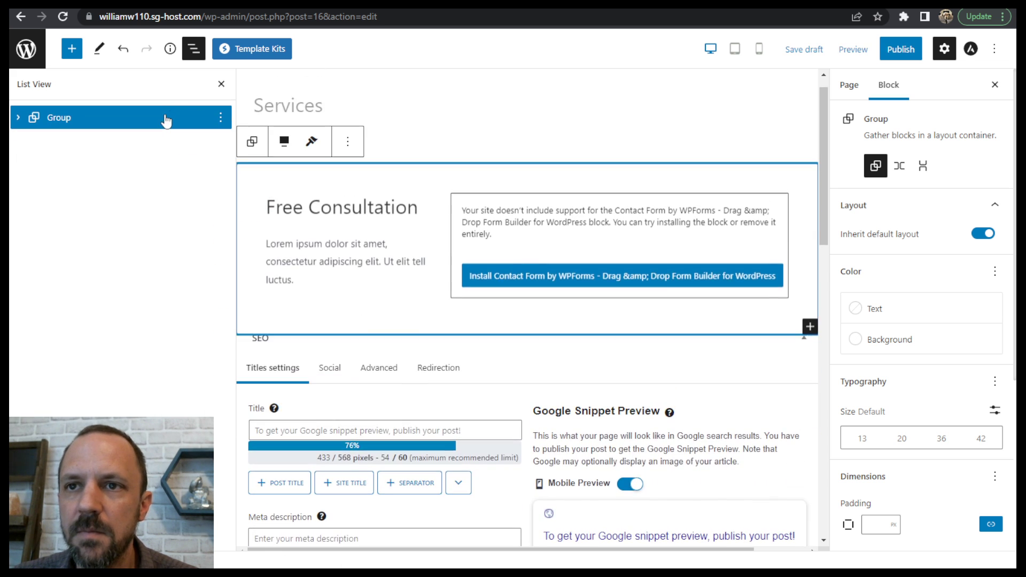
{"action": "left_click", "coordinate": [220, 118]}
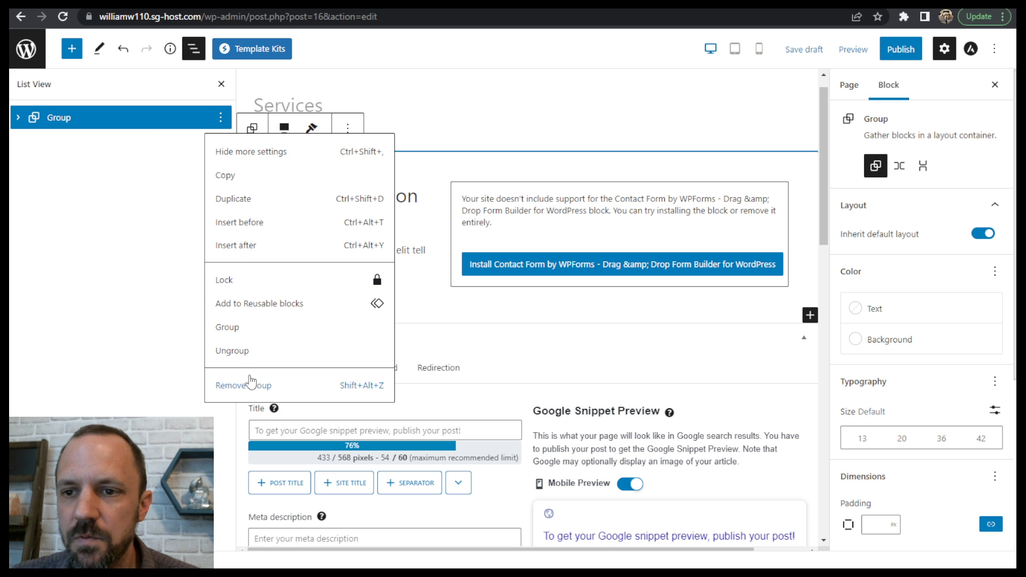
{"action": "left_click", "coordinate": [254, 386]}
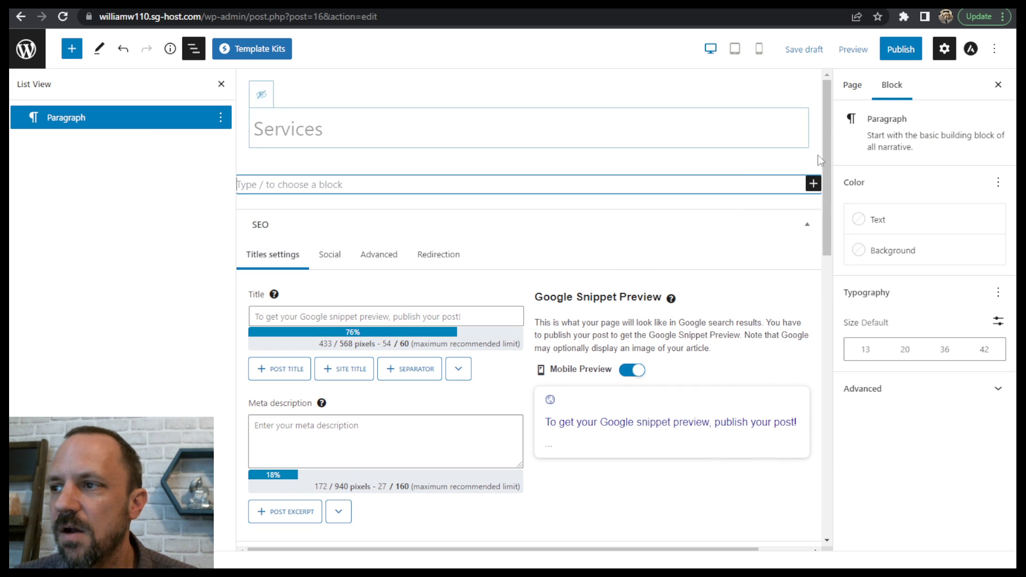
- Import the "About" page template from the Life Coach kit into the emptied Services page
{"action": "left_click", "coordinate": [262, 51]}
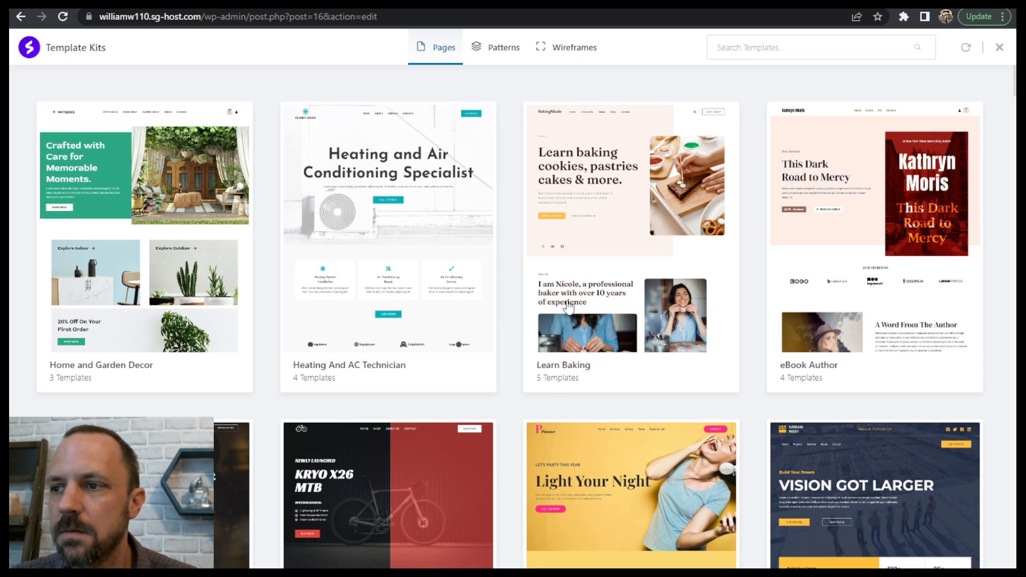
{"action": "scroll", "coordinate": [567, 305], "scroll_direction": "down", "scroll_amount": 20}
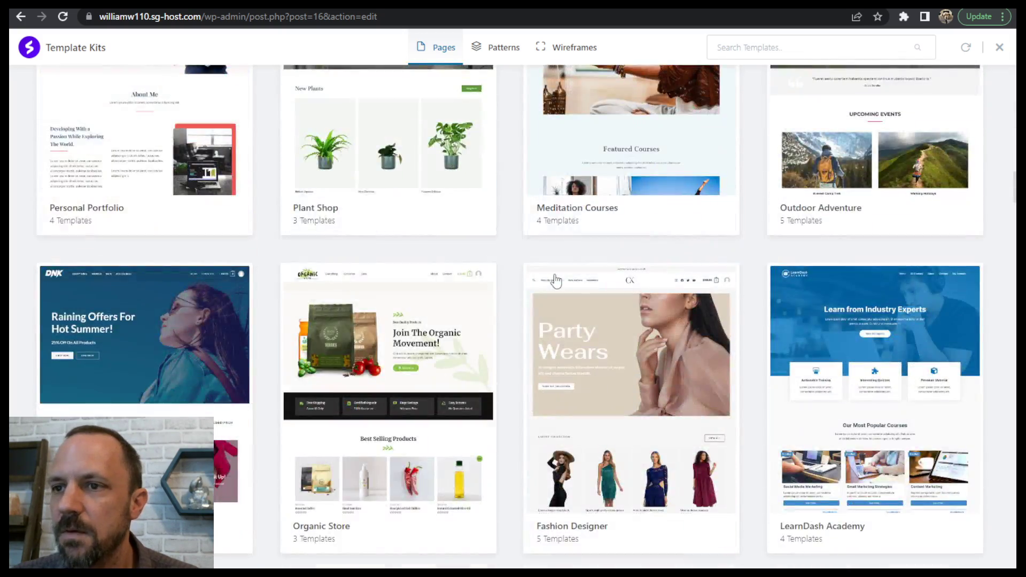
{"action": "scroll", "coordinate": [555, 280], "scroll_direction": "down", "scroll_amount": 15}
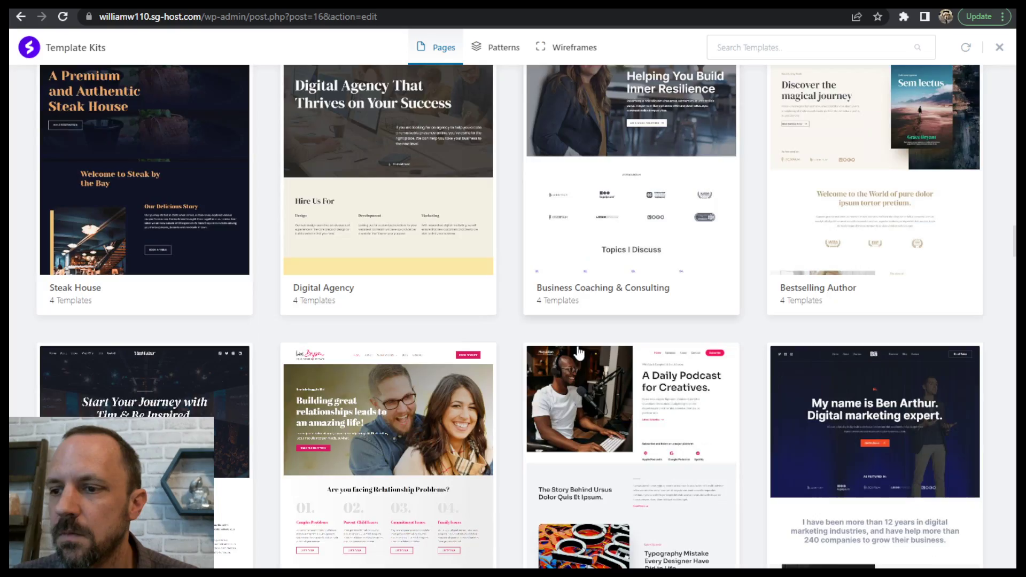
{"action": "scroll", "coordinate": [578, 353], "scroll_direction": "down", "scroll_amount": 15}
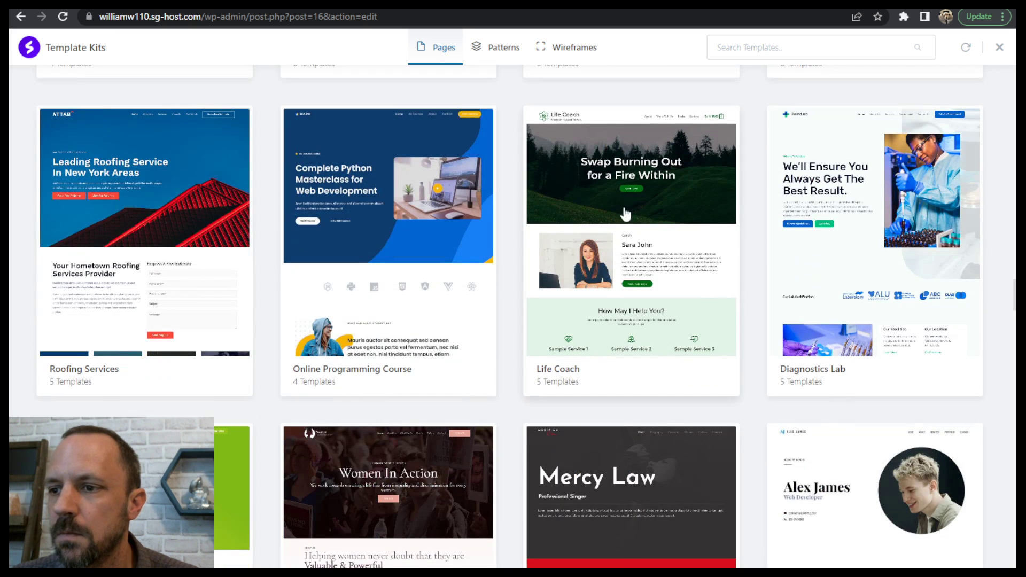
{"action": "left_click", "coordinate": [625, 214]}
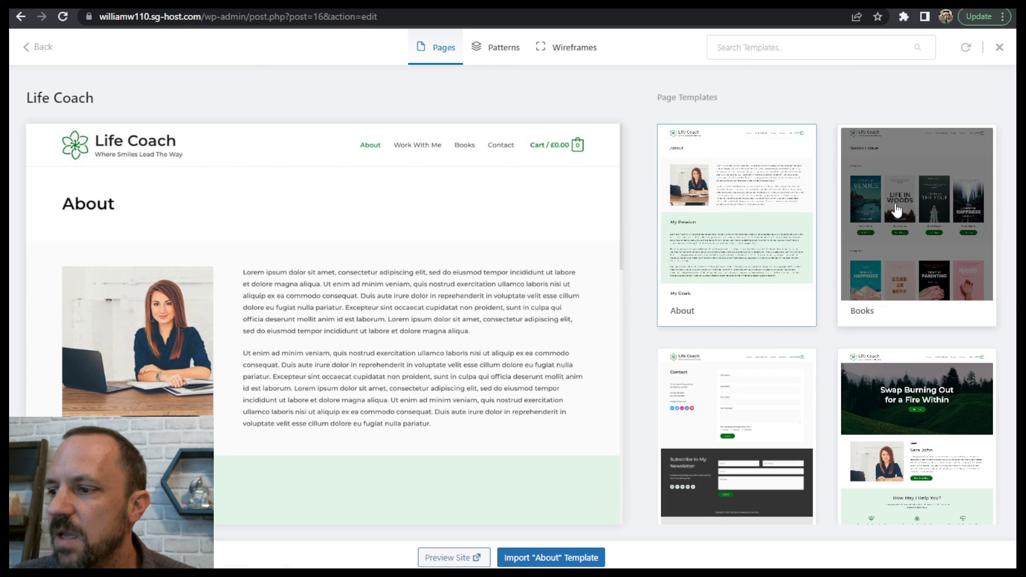
{"action": "scroll", "coordinate": [779, 279], "scroll_direction": "down", "scroll_amount": 3}
{"action": "scroll", "coordinate": [737, 289], "scroll_direction": "up", "scroll_amount": 3}
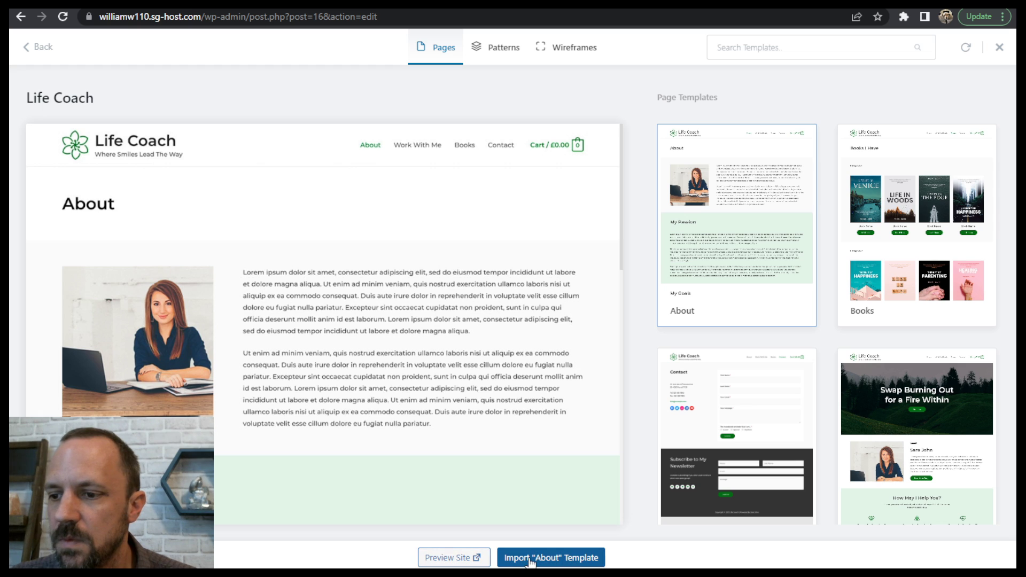
{"action": "left_click", "coordinate": [548, 558]}
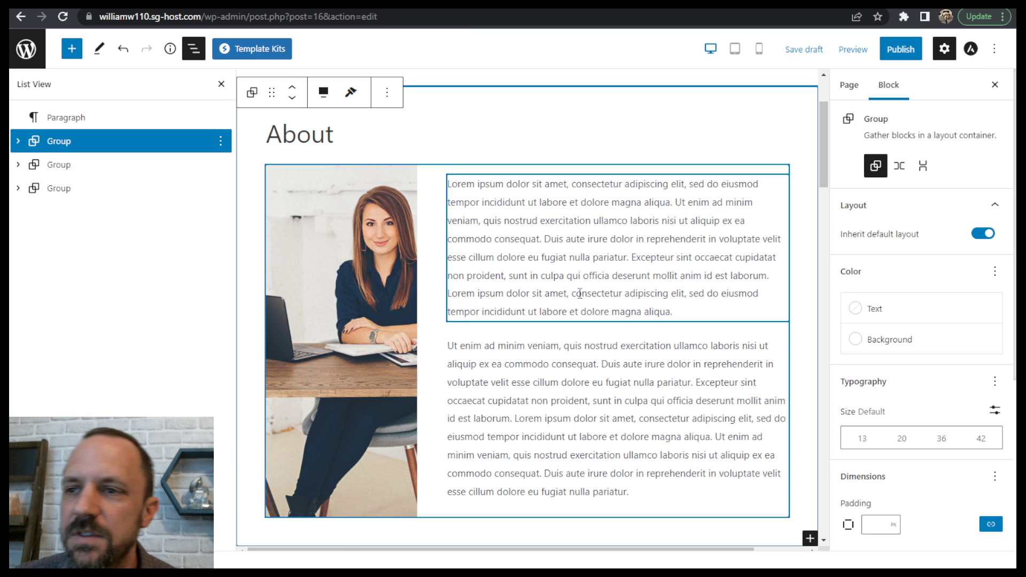
{"action": "scroll", "coordinate": [827, 122], "scroll_direction": "up", "scroll_amount": 1}
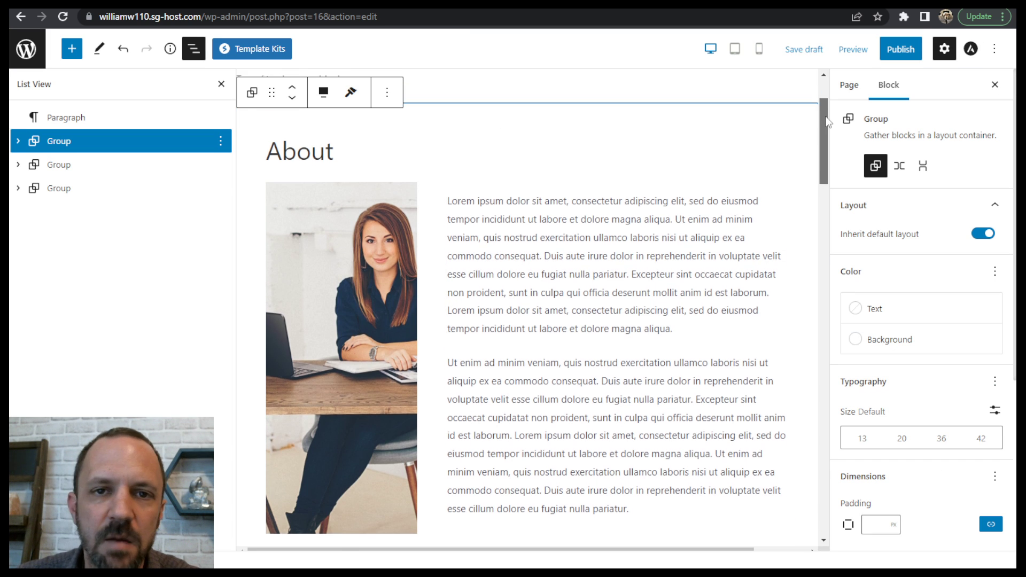
- Retitle the Services page as "About" and publish it
{"action": "scroll", "coordinate": [827, 122], "scroll_direction": "up", "scroll_amount": 2}
{"action": "scroll", "coordinate": [829, 134], "scroll_direction": "down", "scroll_amount": 4}
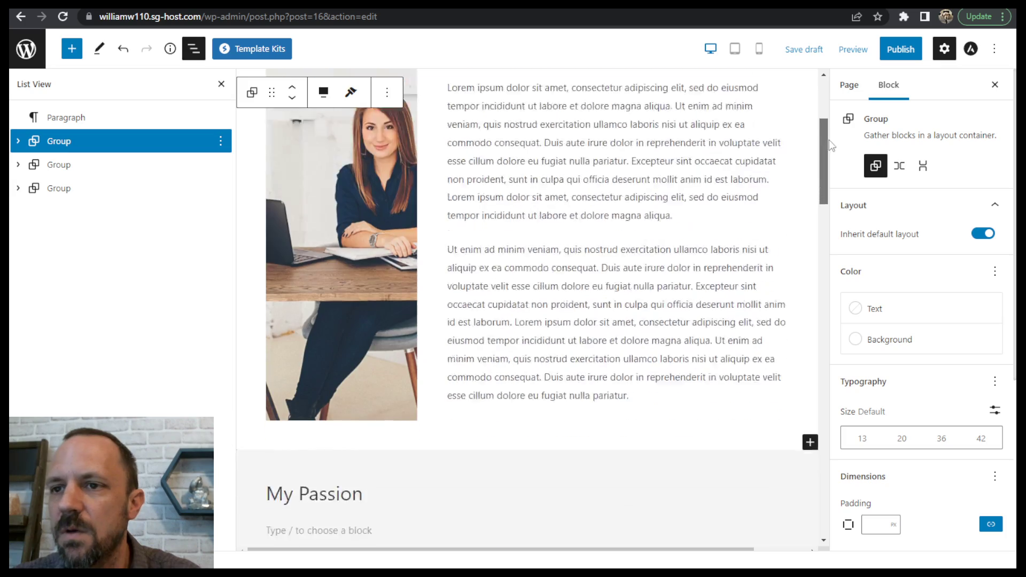
{"action": "left_click_drag", "start_coordinate": [832, 144], "coordinate": [768, 82]}
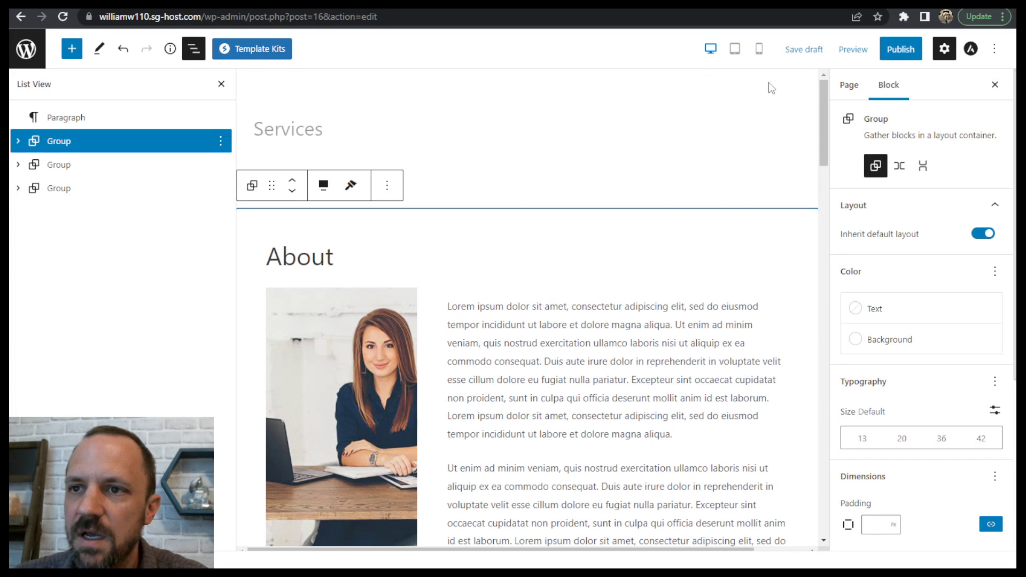
{"action": "left_click", "coordinate": [343, 129]}
{"action": "left_click_drag", "start_coordinate": [343, 128], "coordinate": [277, 132]}
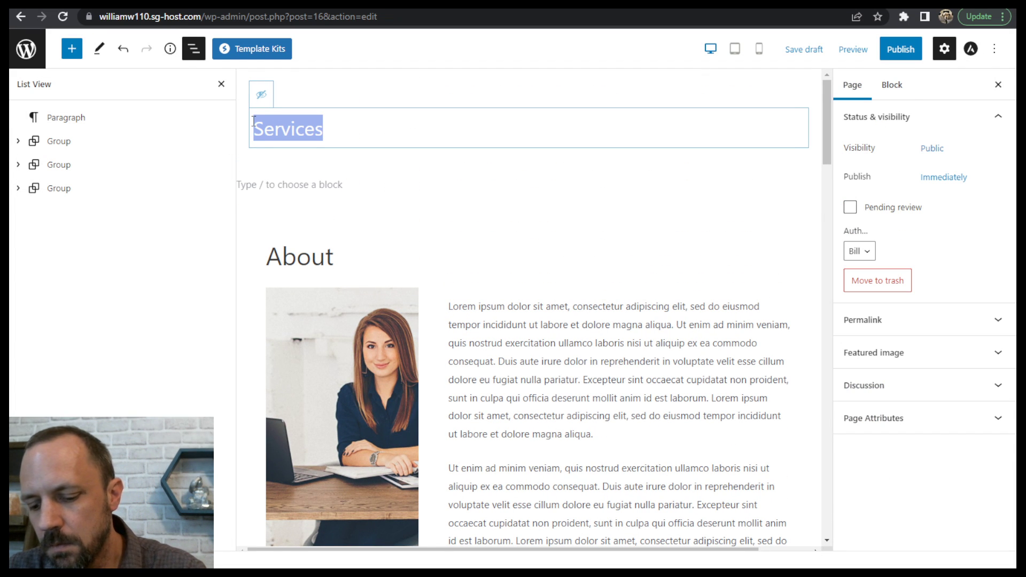
{"action": "type", "text": "About"}
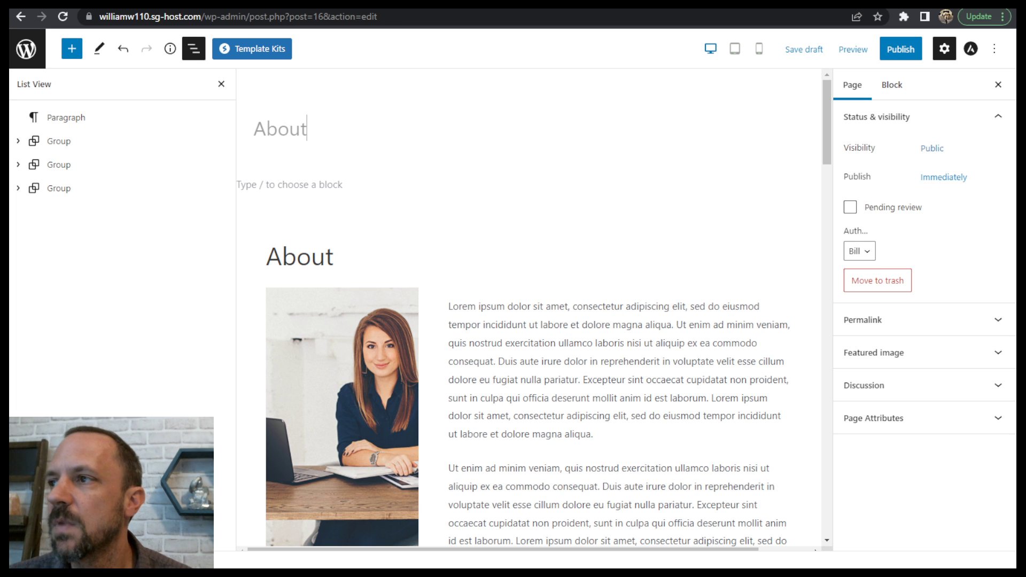
{"action": "left_click", "coordinate": [901, 50]}
{"action": "left_click", "coordinate": [901, 49]}
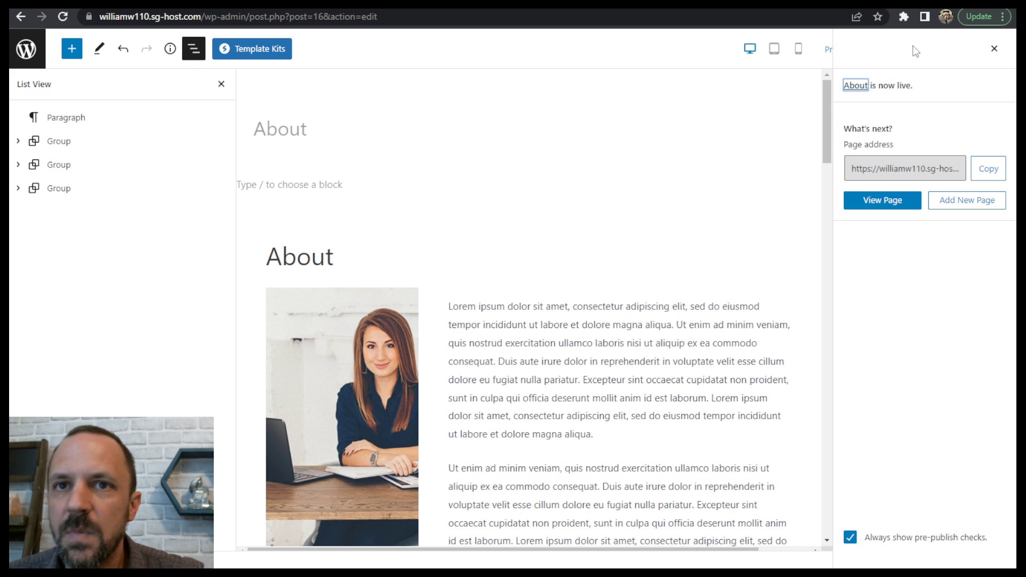
- Leave the editor for the Pages list, open the live About page and look through its whole layout
{"action": "left_click", "coordinate": [26, 49]}
{"action": "right_click", "coordinate": [27, 50]}
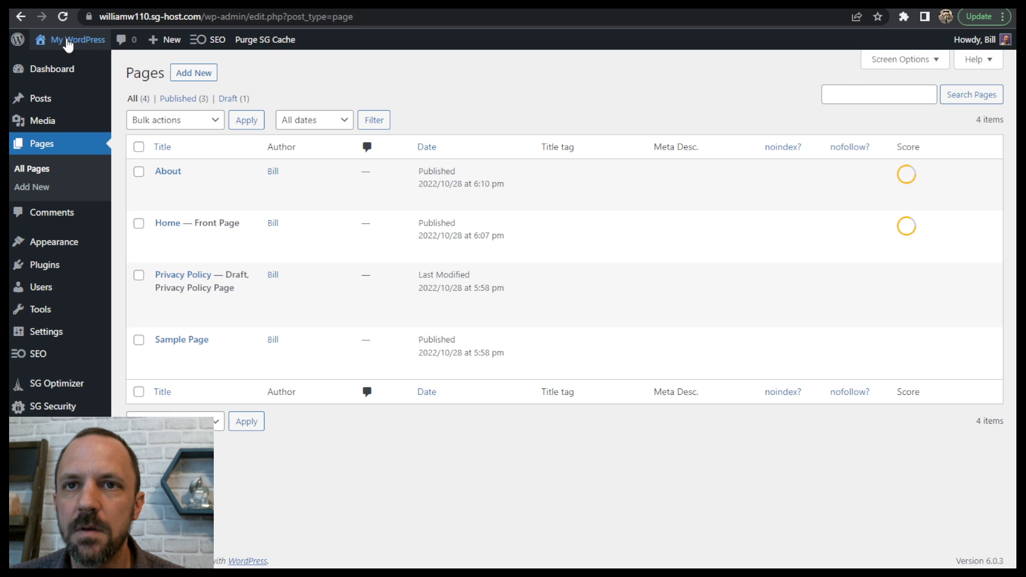
{"action": "mouse_move", "coordinate": [66, 41]}
{"action": "left_click", "coordinate": [65, 64]}
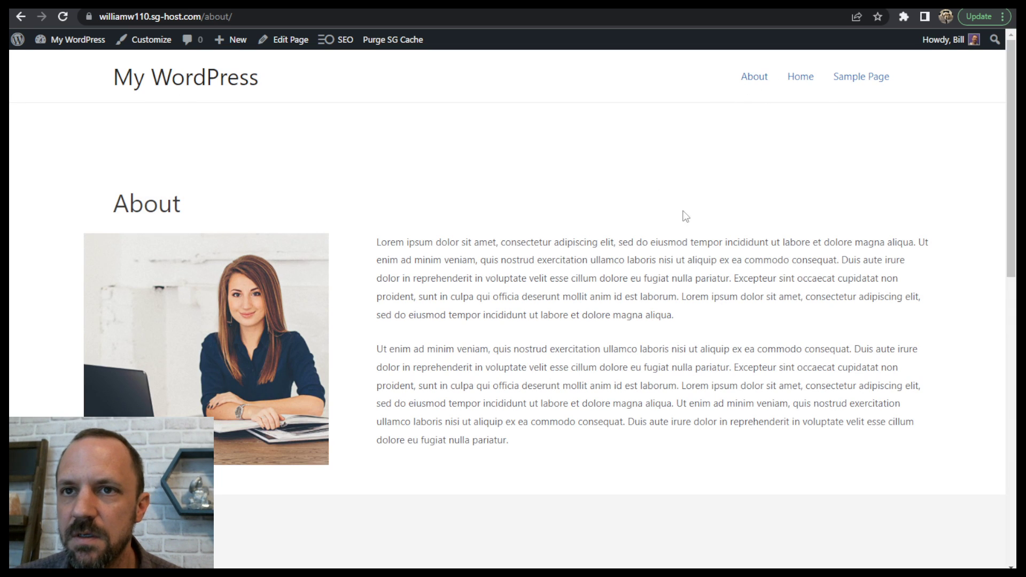
{"action": "scroll", "coordinate": [628, 219], "scroll_direction": "down", "scroll_amount": 15}
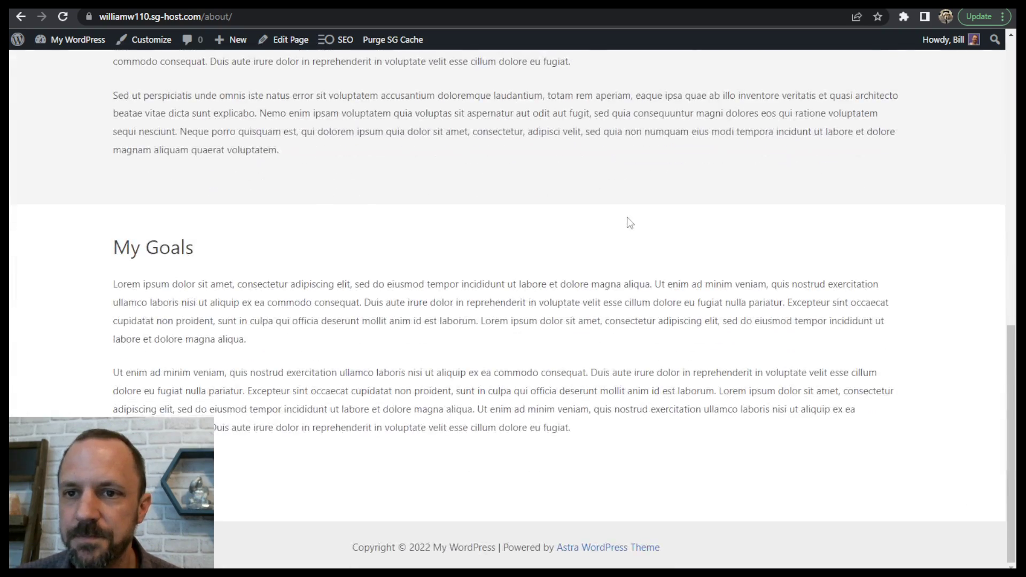
{"action": "scroll", "coordinate": [641, 223], "scroll_direction": "up", "scroll_amount": 15}
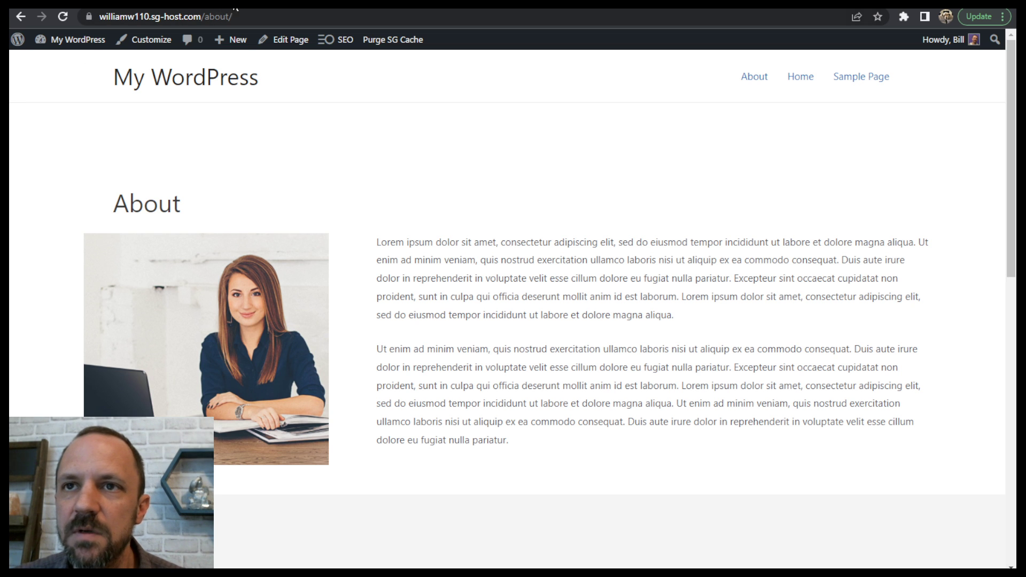
- Return to the dashboard, add a new page titled "Contact" and disable the display of its title
{"action": "mouse_move", "coordinate": [21, 44]}
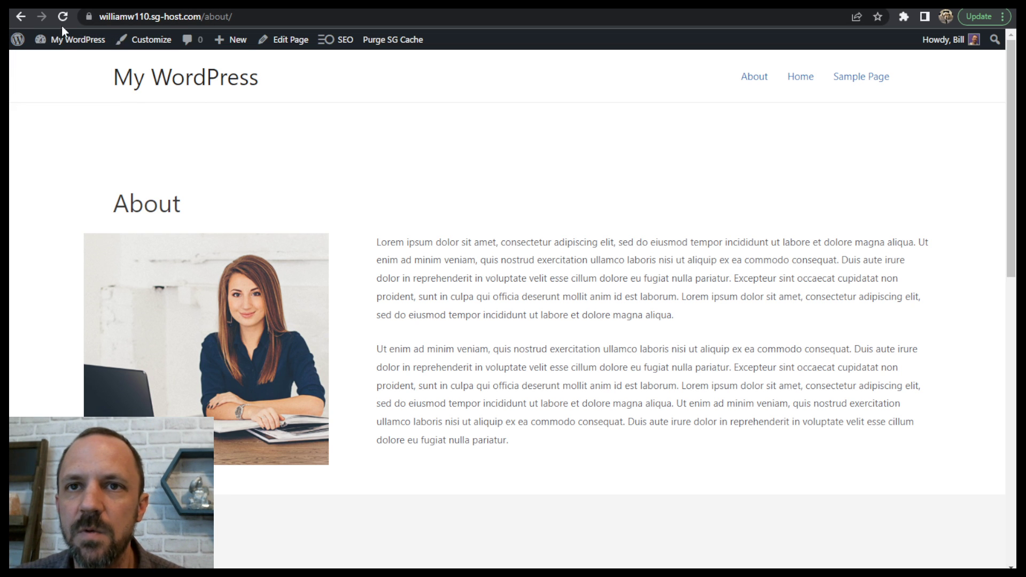
{"action": "left_click", "coordinate": [57, 56]}
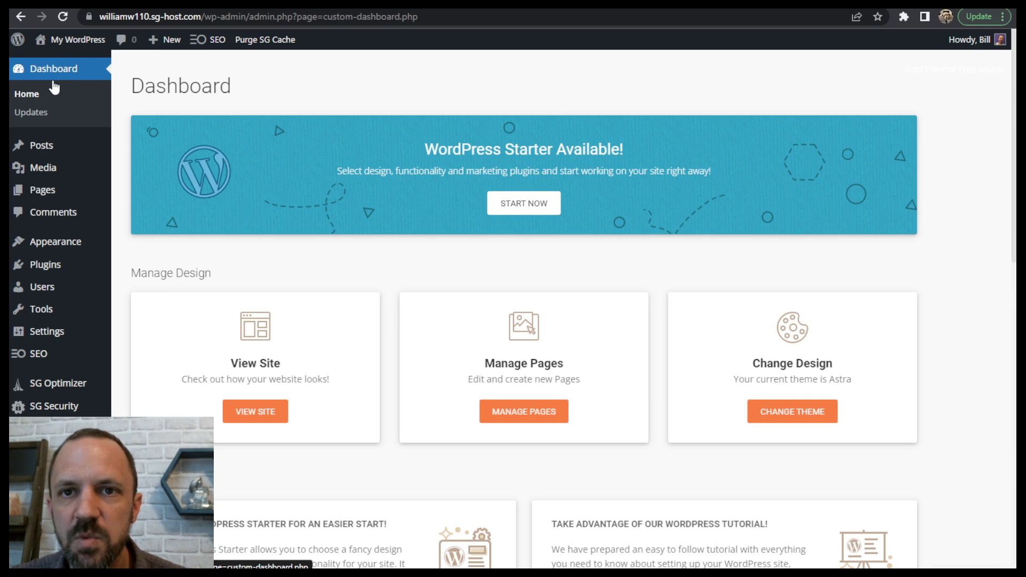
{"action": "mouse_move", "coordinate": [49, 195]}
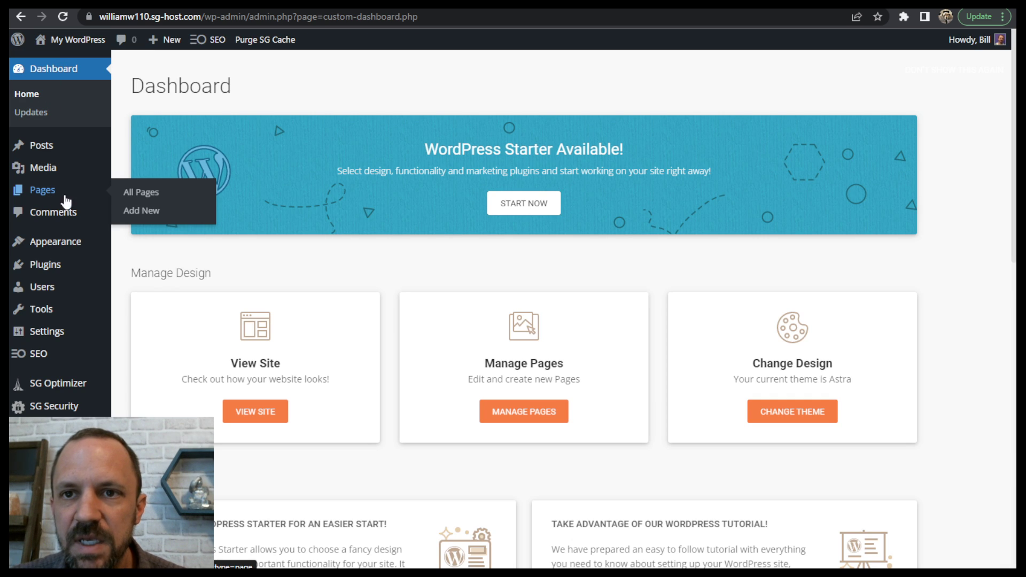
{"action": "left_click", "coordinate": [149, 213]}
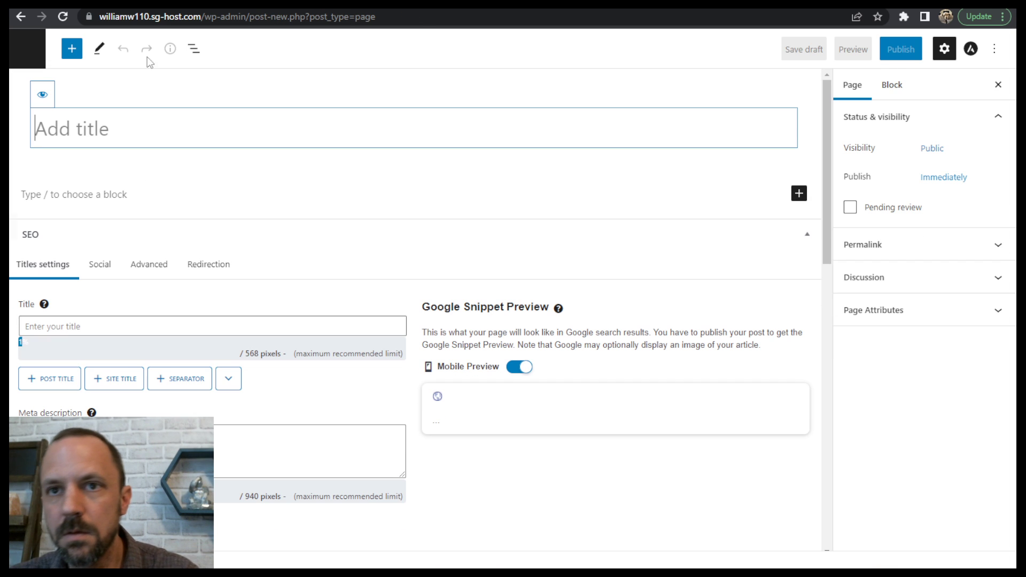
{"action": "type", "text": "Contact"}
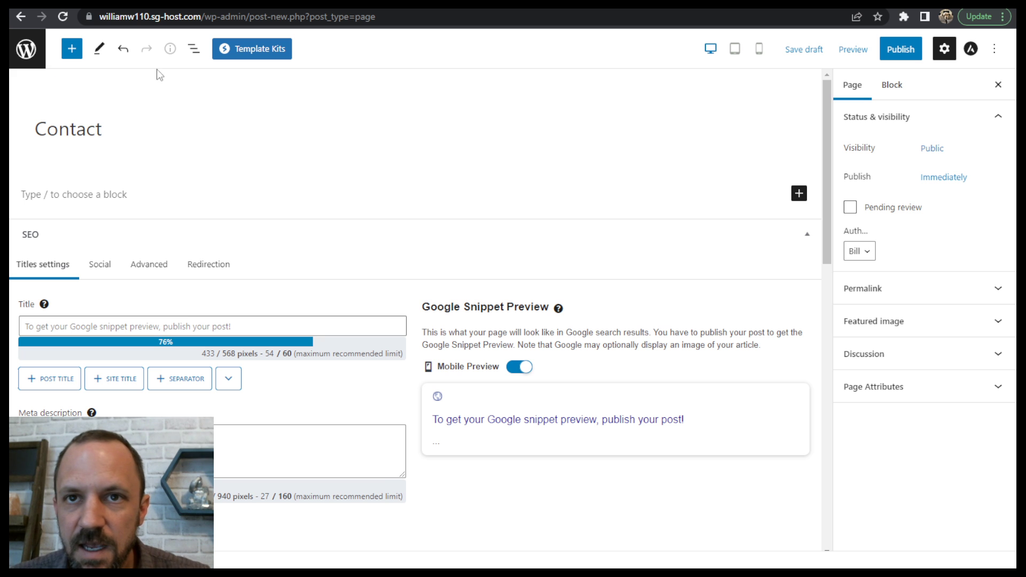
{"action": "left_click", "coordinate": [43, 95]}
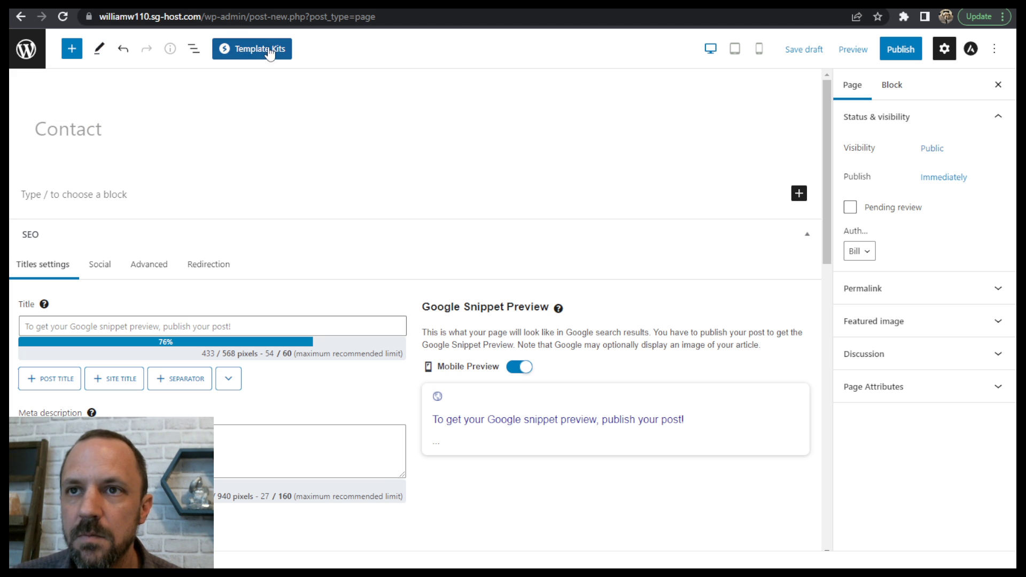
- Import the "Contact" page template from the Life Coach kit into the new Contact page
{"action": "left_click", "coordinate": [267, 48]}
{"action": "scroll", "coordinate": [401, 213], "scroll_direction": "down", "scroll_amount": 15}
{"action": "scroll", "coordinate": [612, 287], "scroll_direction": "down", "scroll_amount": 20}
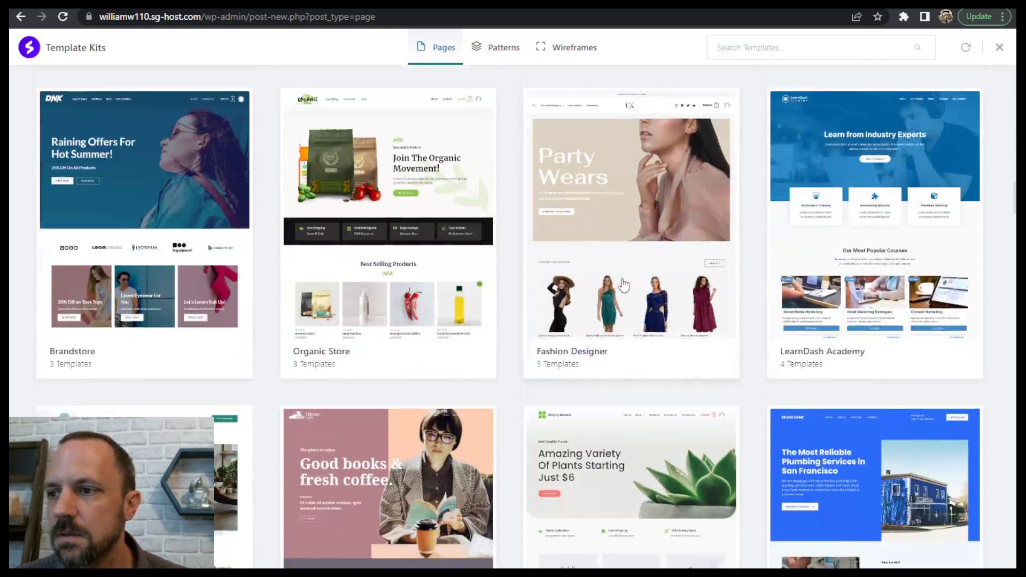
{"action": "scroll", "coordinate": [624, 279], "scroll_direction": "down", "scroll_amount": 6}
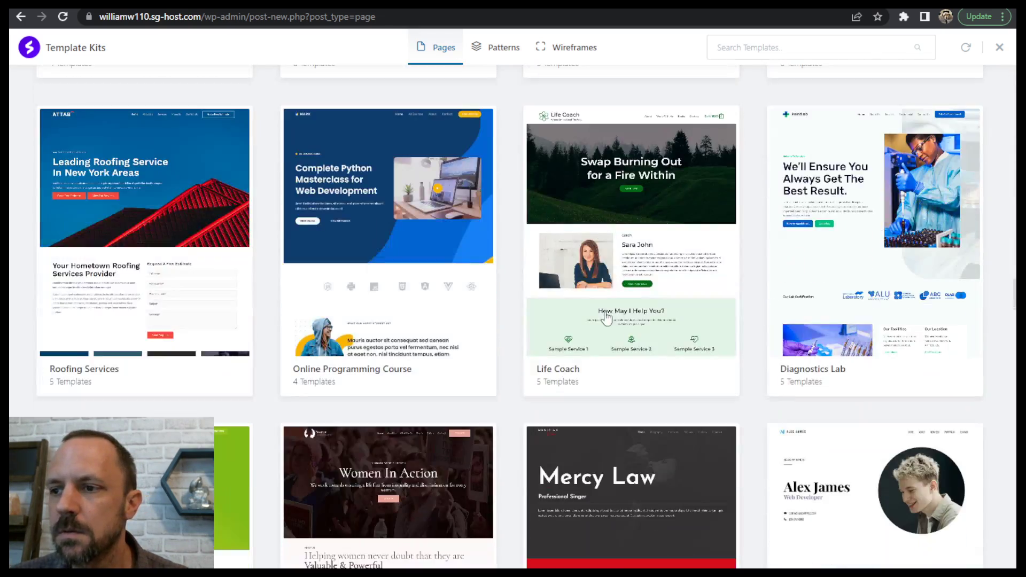
{"action": "left_click", "coordinate": [634, 203]}
{"action": "scroll", "coordinate": [763, 232], "scroll_direction": "down", "scroll_amount": 1}
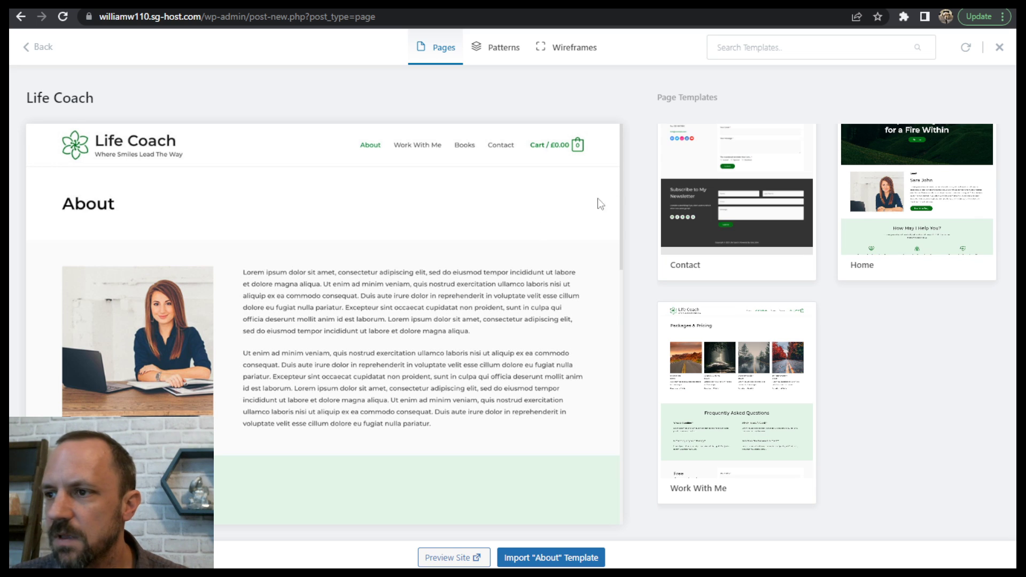
{"action": "left_click", "coordinate": [747, 192]}
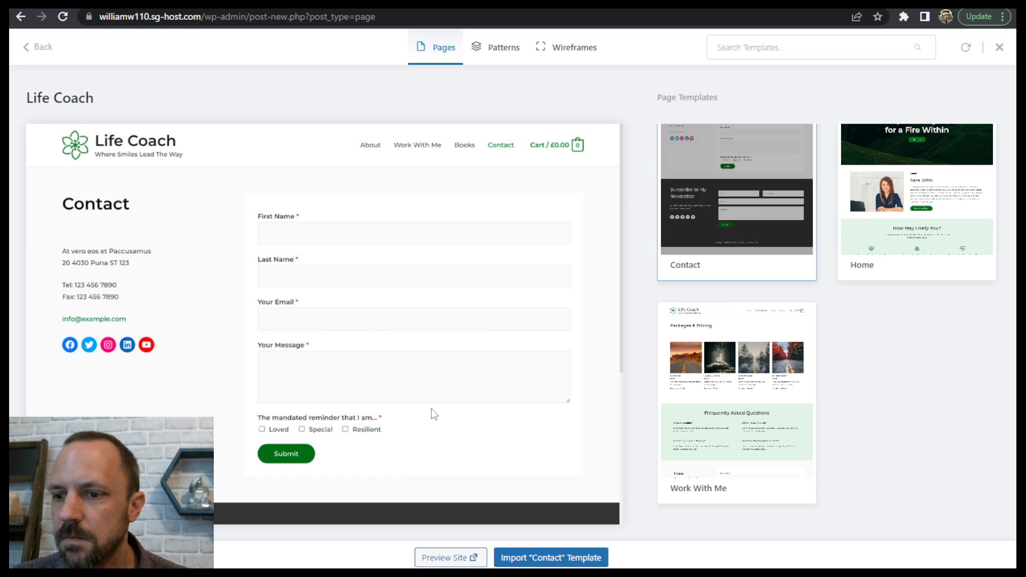
{"action": "left_click", "coordinate": [520, 556]}
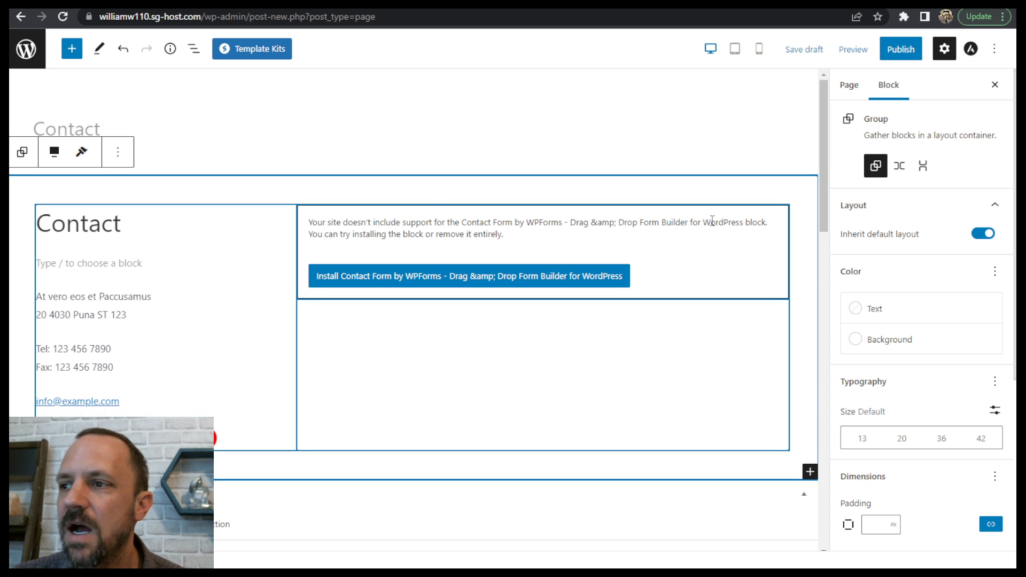
- Remove the unsupported WPForms contact form block from the Contact page and publish the page
{"action": "left_click", "coordinate": [430, 233]}
{"action": "left_click", "coordinate": [424, 182]}
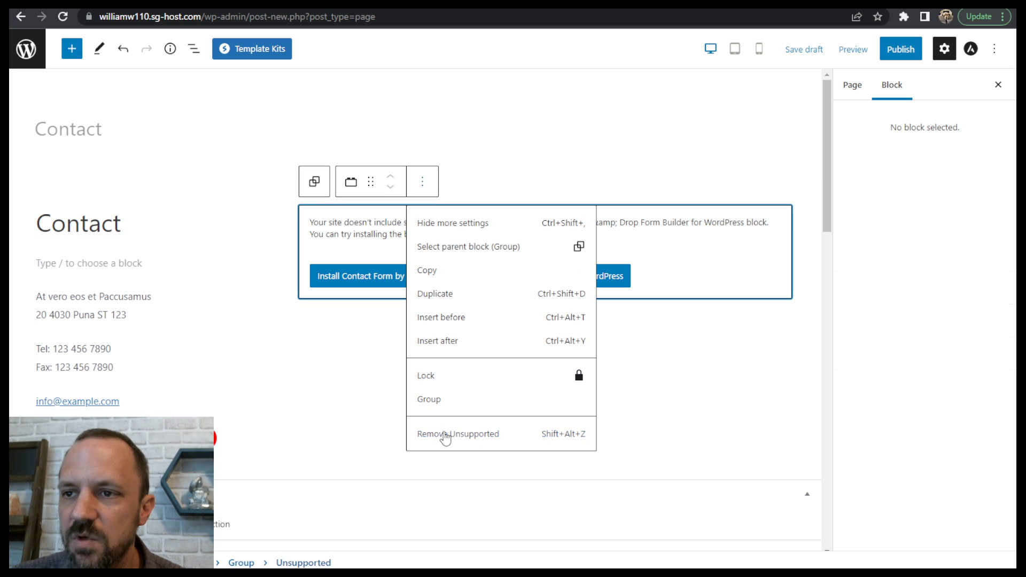
{"action": "left_click", "coordinate": [445, 435]}
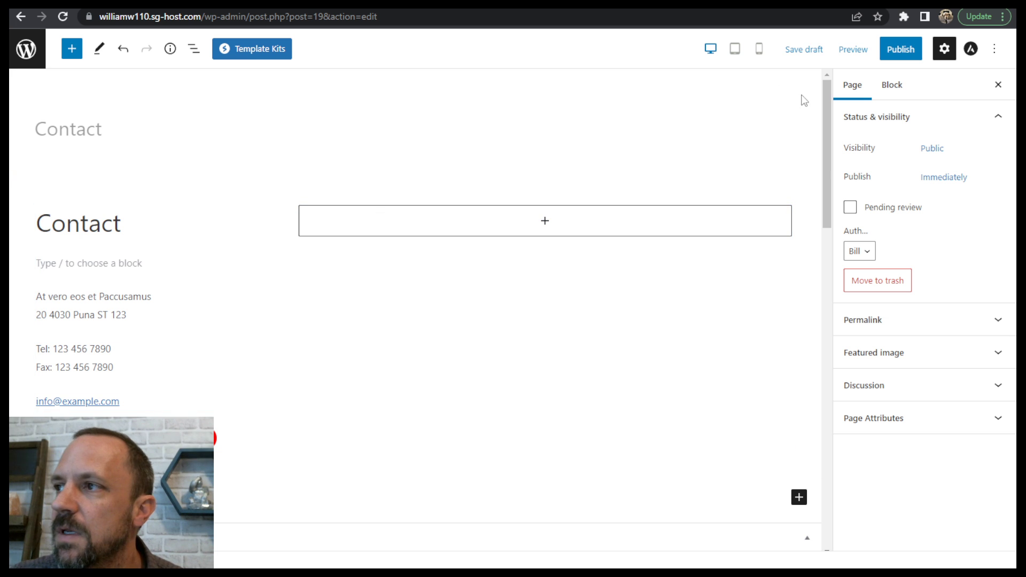
{"action": "left_click", "coordinate": [901, 51]}
{"action": "left_click", "coordinate": [900, 52]}
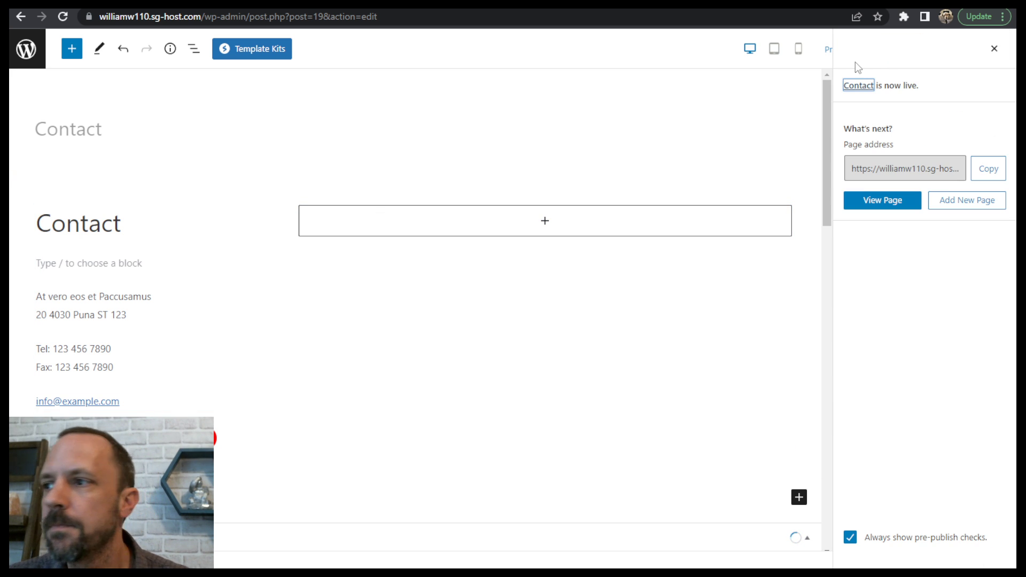
{"action": "left_click", "coordinate": [993, 48]}
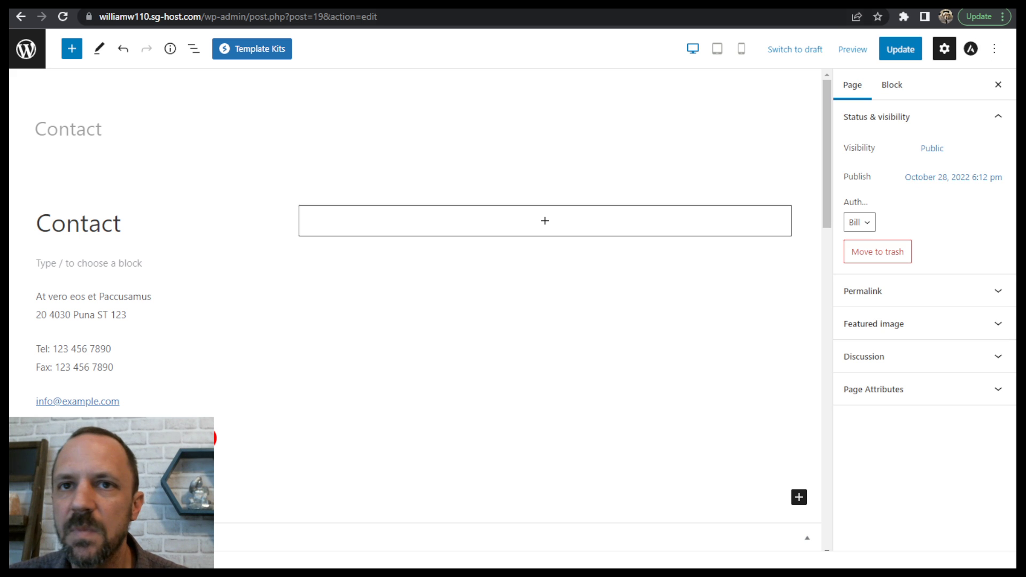
- Visit the live site from the Pages list, check its homepage and navigation links, and return to the dashboard
{"action": "left_click", "coordinate": [30, 55]}
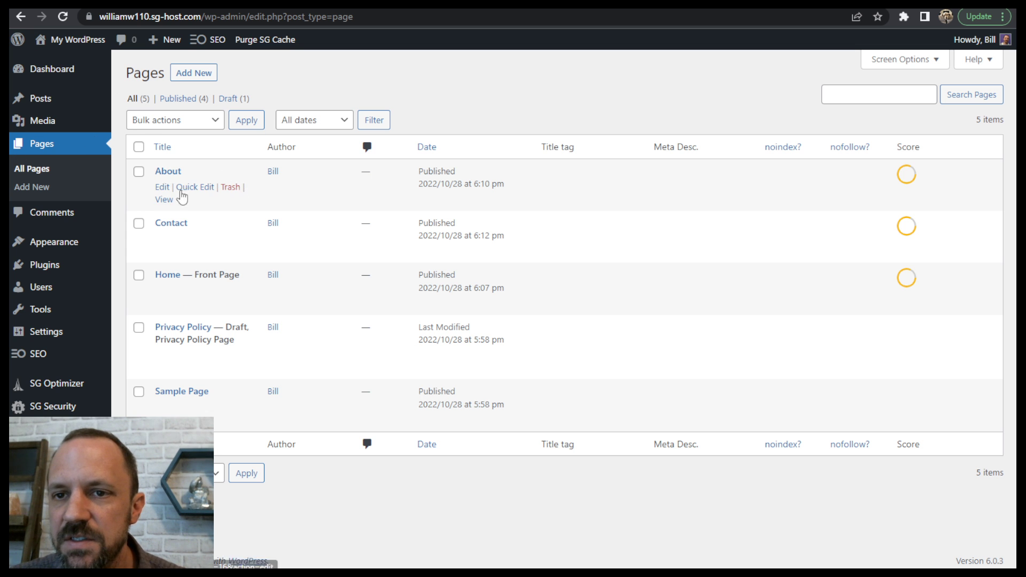
{"action": "mouse_move", "coordinate": [43, 39]}
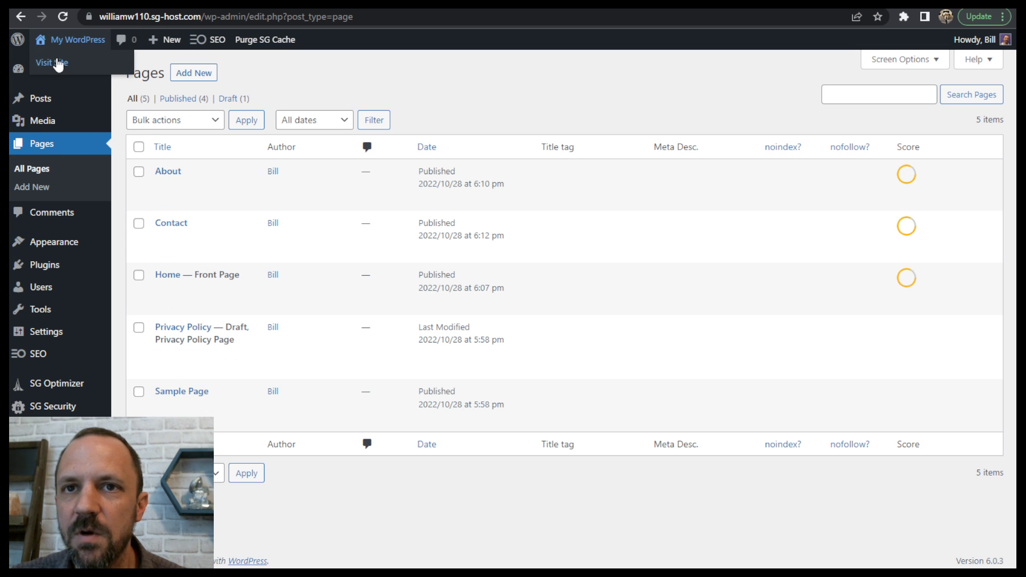
{"action": "left_click", "coordinate": [60, 60]}
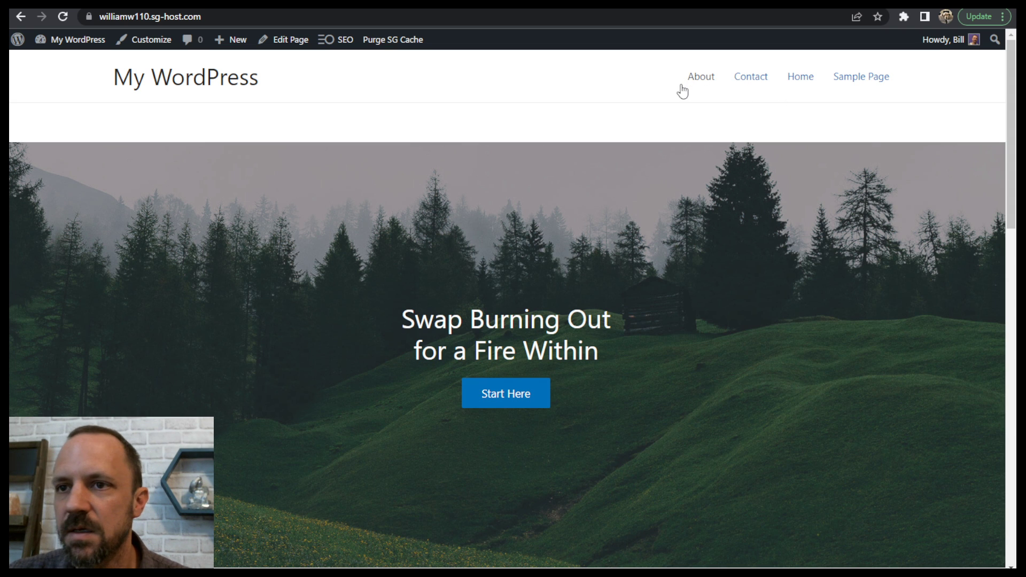
{"action": "left_click_drag", "start_coordinate": [1009, 162], "coordinate": [994, 93]}
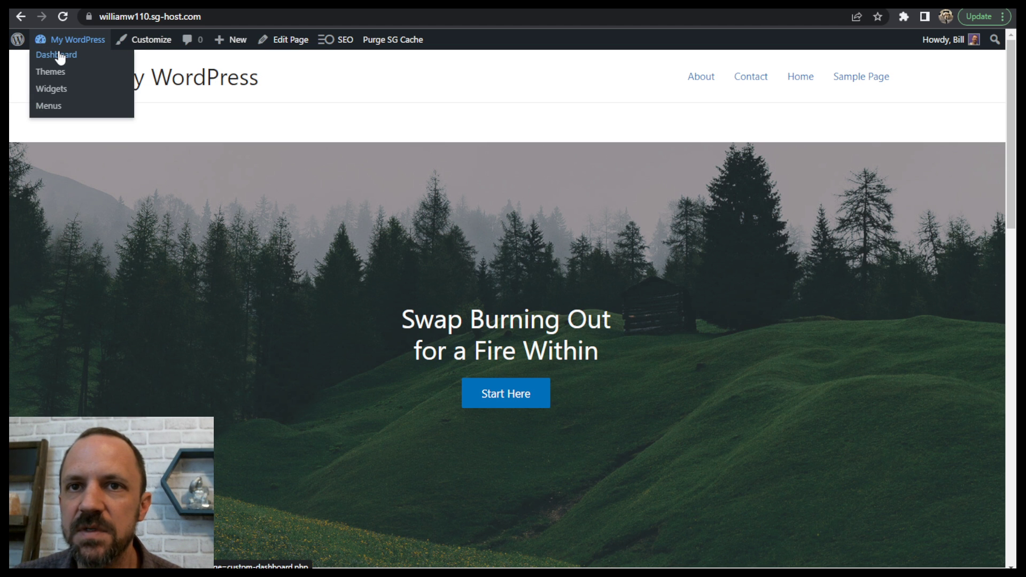
{"action": "left_click", "coordinate": [56, 55]}
- Switch to the Tutorial Steps outline in Google Slides, highlight the "Colors and Fonts" item, and return to WordPress
{"action": "key", "text": "ctrl+Tab"}
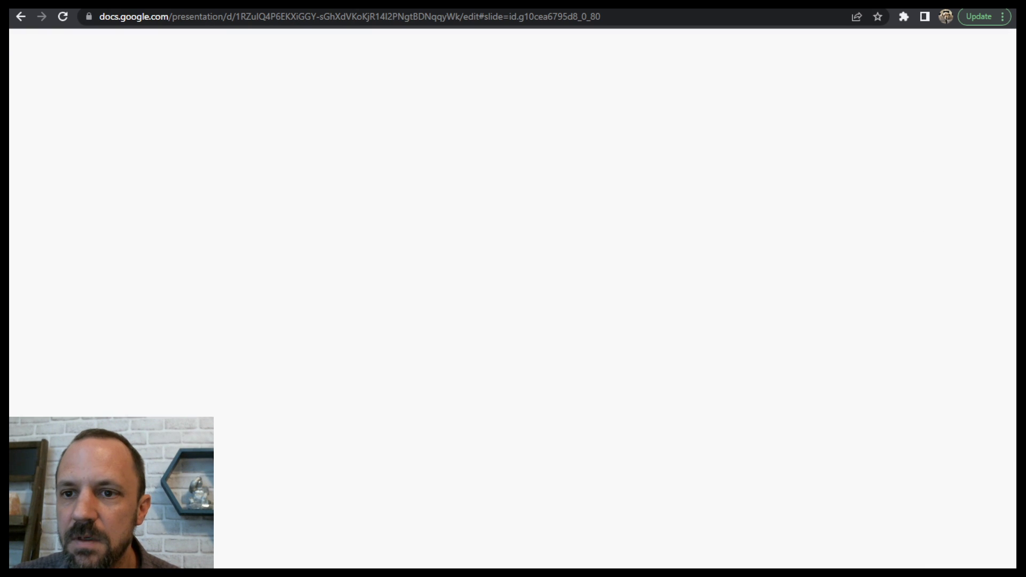
{"action": "left_click", "coordinate": [383, 368]}
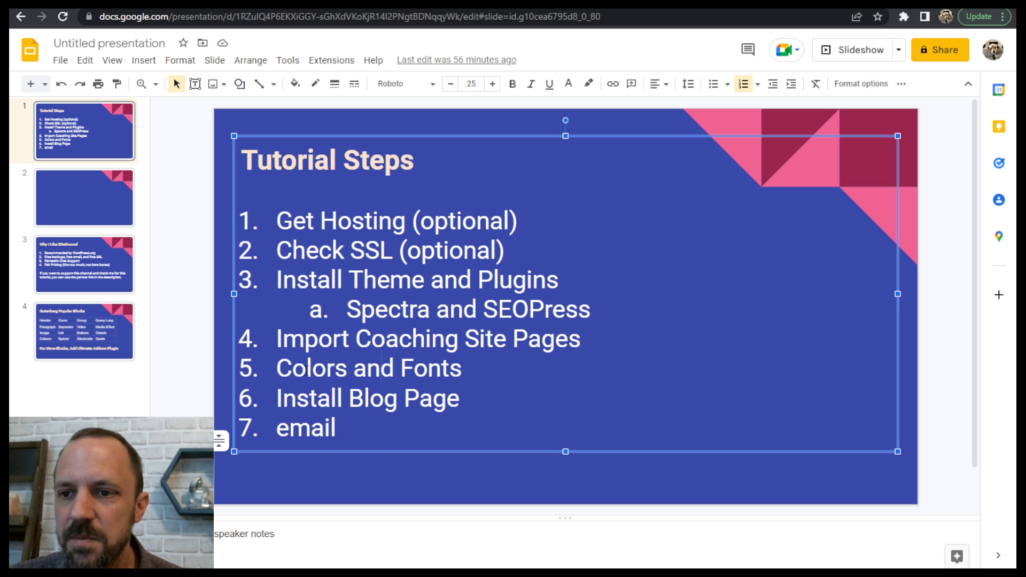
{"action": "left_click_drag", "start_coordinate": [307, 369], "coordinate": [427, 369]}
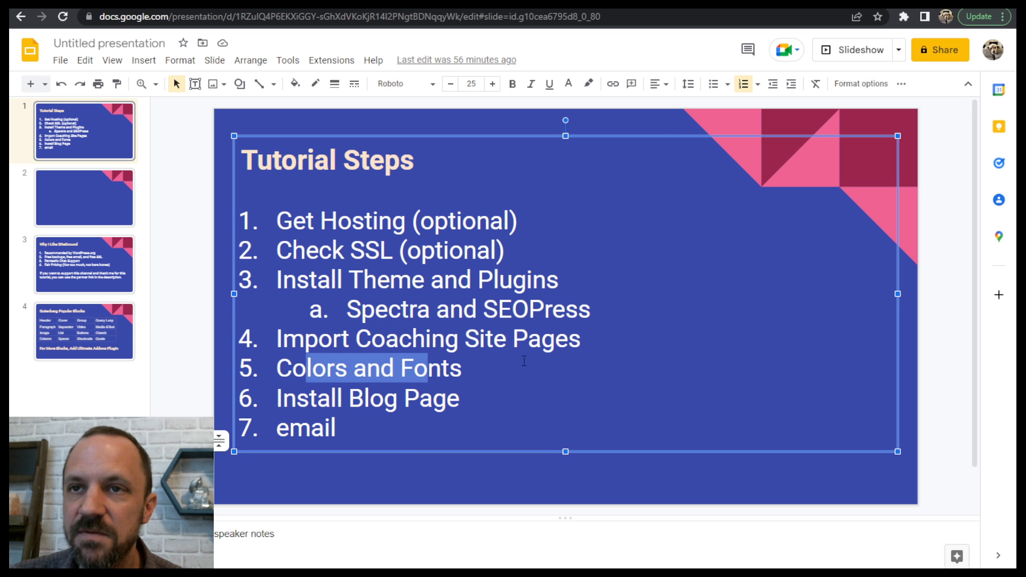
{"action": "left_click", "coordinate": [192, 8]}
- Open the global color settings in the WordPress theme Customizer
{"action": "mouse_move", "coordinate": [67, 243]}
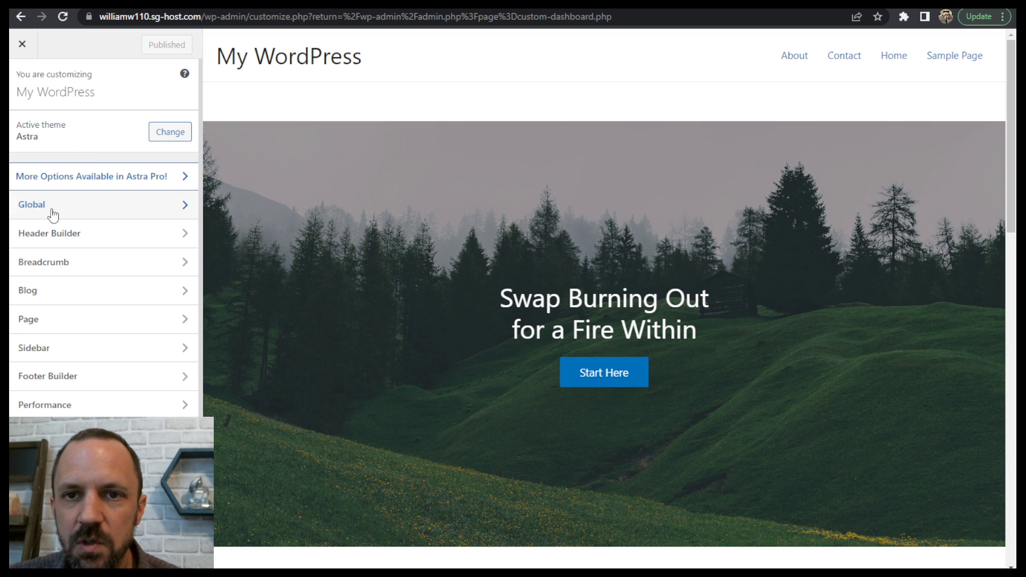
{"action": "left_click", "coordinate": [48, 209]}
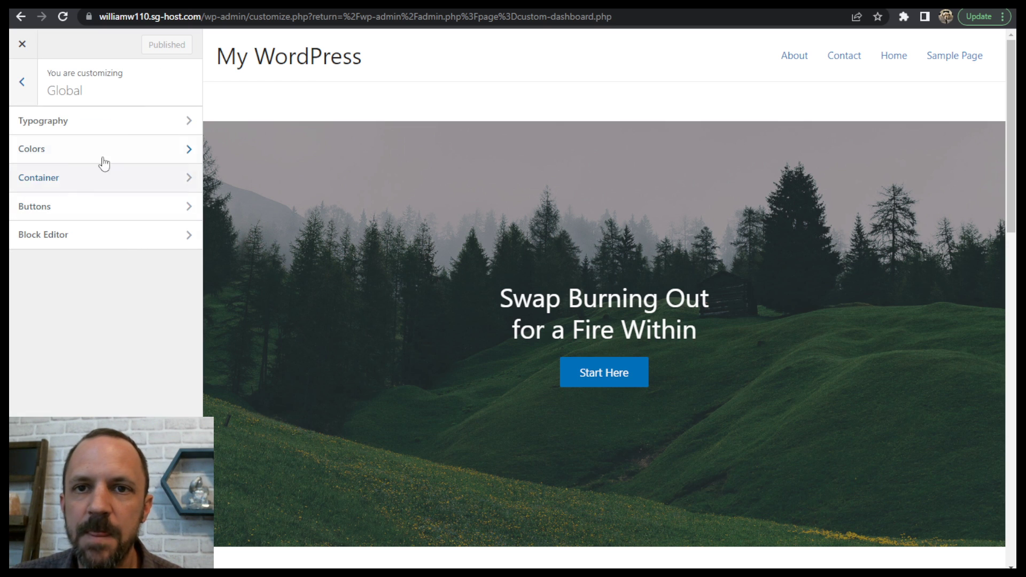
{"action": "left_click", "coordinate": [79, 157]}
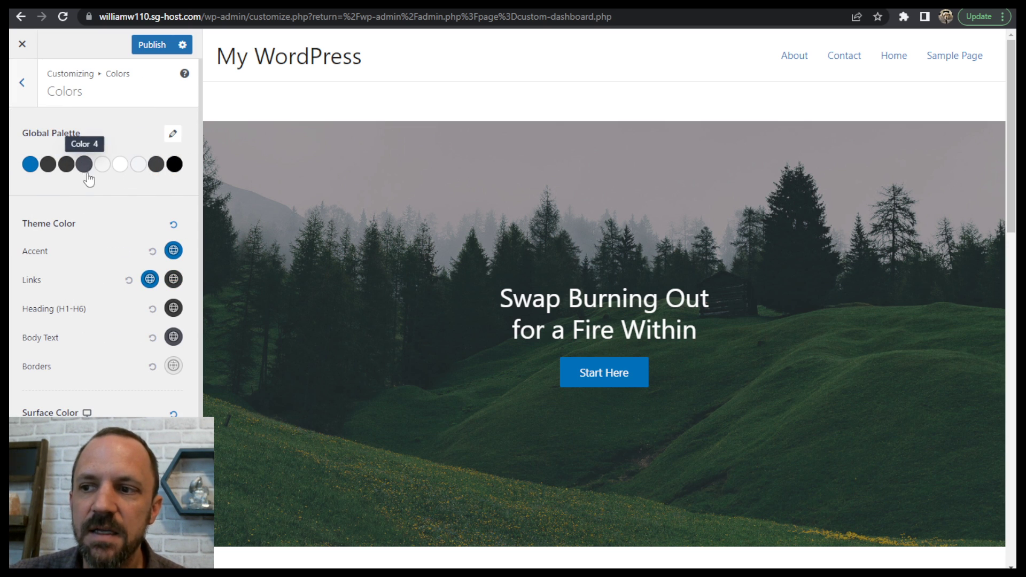
- Change the first global palette color to dark green #007702, checking it against the homepage's service icons and buttons
{"action": "scroll", "coordinate": [647, 358], "scroll_direction": "down", "scroll_amount": 6}
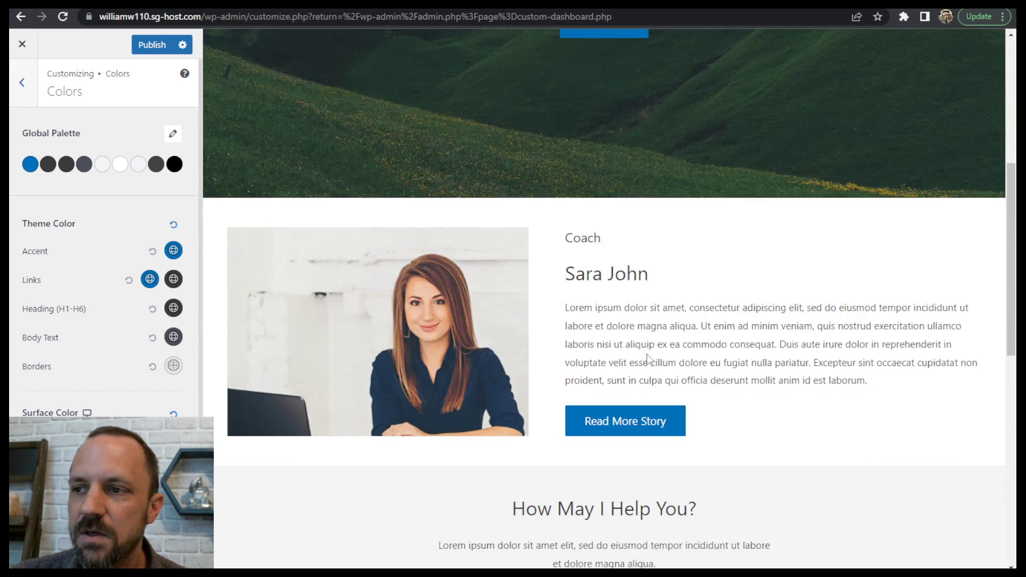
{"action": "scroll", "coordinate": [647, 358], "scroll_direction": "down", "scroll_amount": 10}
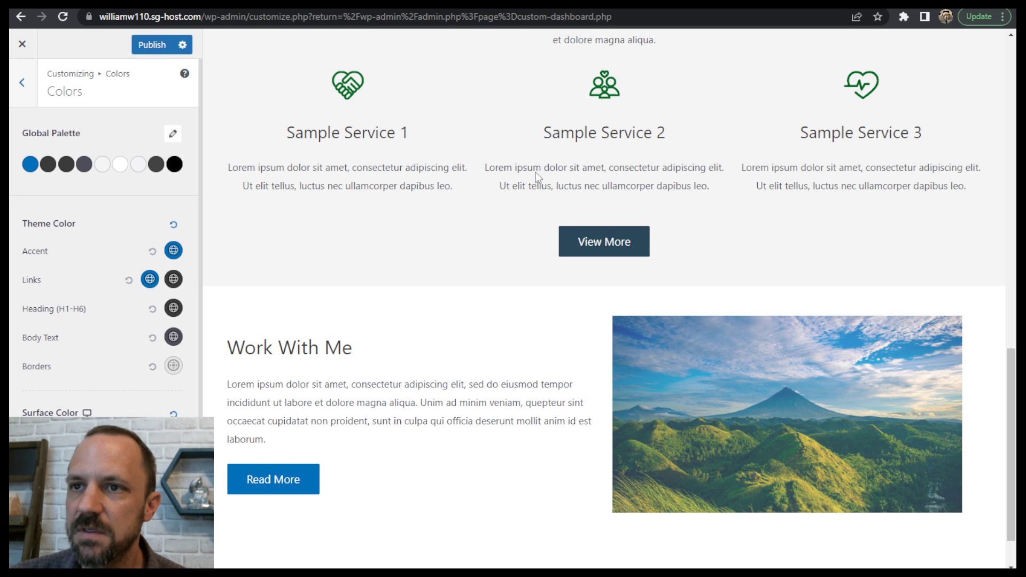
{"action": "scroll", "coordinate": [591, 403], "scroll_direction": "up", "scroll_amount": 9}
{"action": "scroll", "coordinate": [648, 394], "scroll_direction": "down", "scroll_amount": 6}
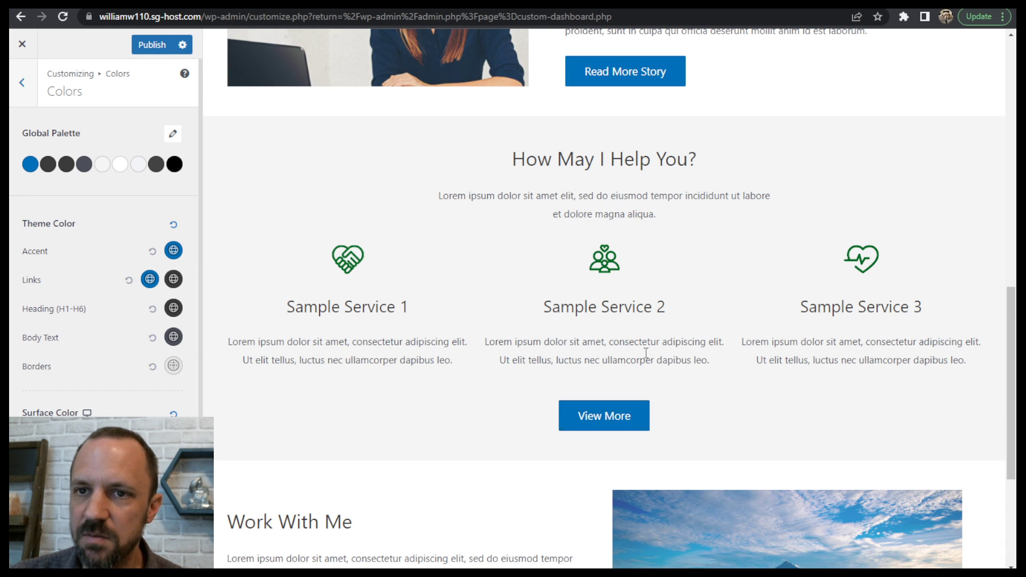
{"action": "left_click", "coordinate": [30, 164]}
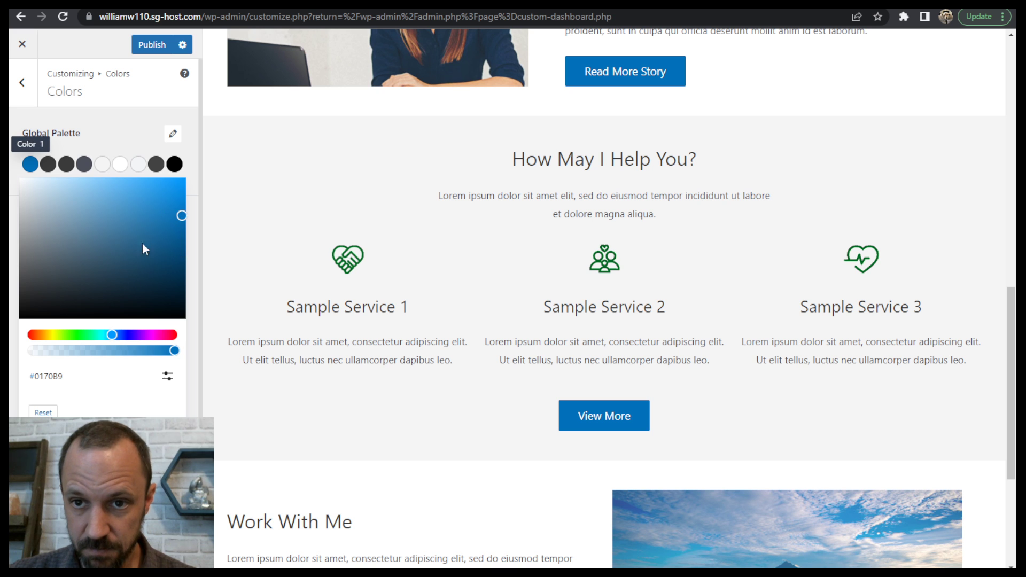
{"action": "left_click", "coordinate": [79, 335]}
{"action": "right_click", "coordinate": [77, 335]}
{"action": "key", "text": "Escape"}
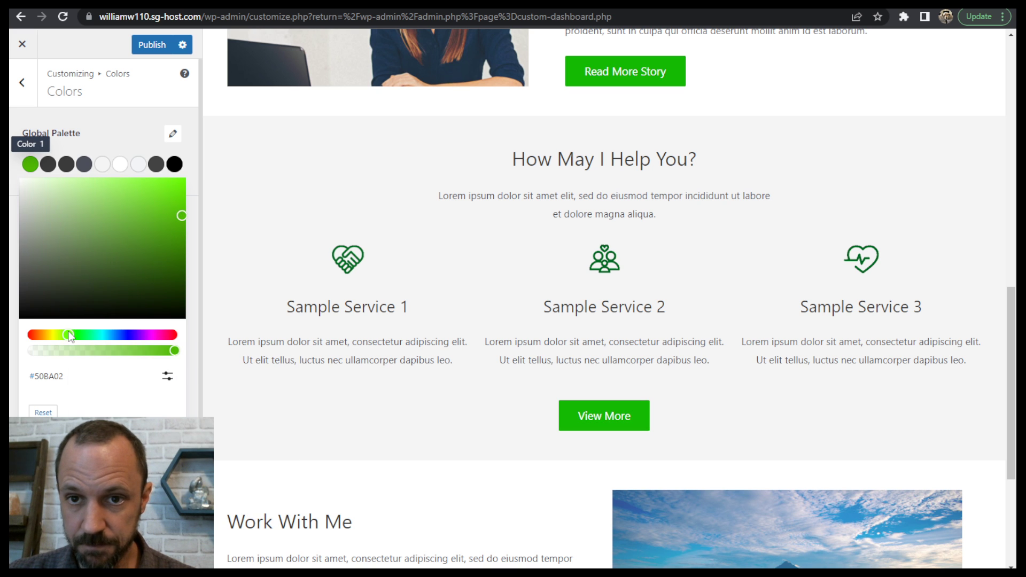
{"action": "left_click_drag", "start_coordinate": [76, 333], "coordinate": [79, 334]}
{"action": "left_click_drag", "start_coordinate": [175, 272], "coordinate": [200, 253]}
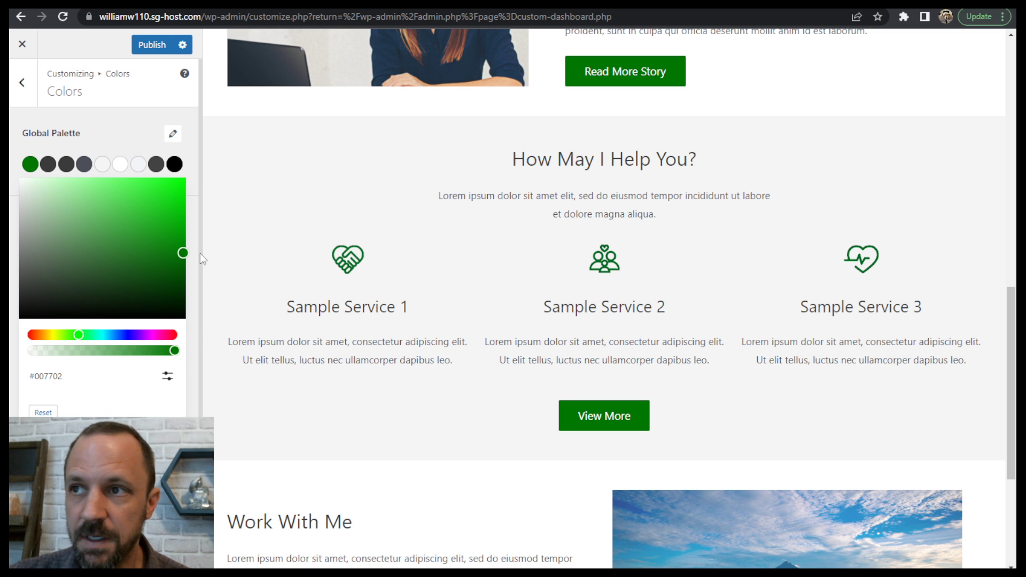
{"action": "left_click", "coordinate": [200, 254]}
- Change the second global palette color to green #00923D
{"action": "scroll", "coordinate": [560, 281], "scroll_direction": "up", "scroll_amount": 10}
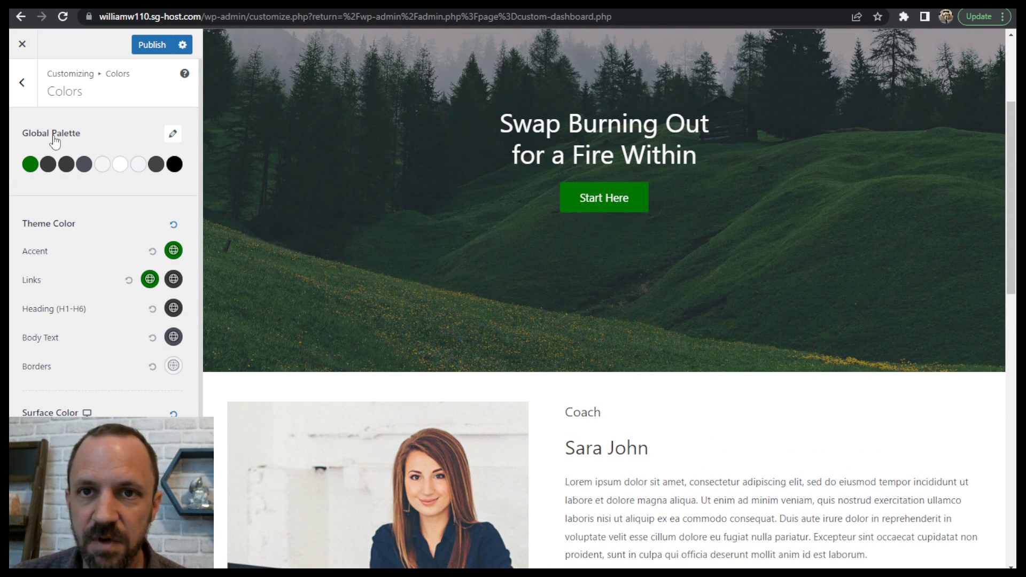
{"action": "left_click", "coordinate": [56, 165]}
{"action": "left_click", "coordinate": [79, 335]}
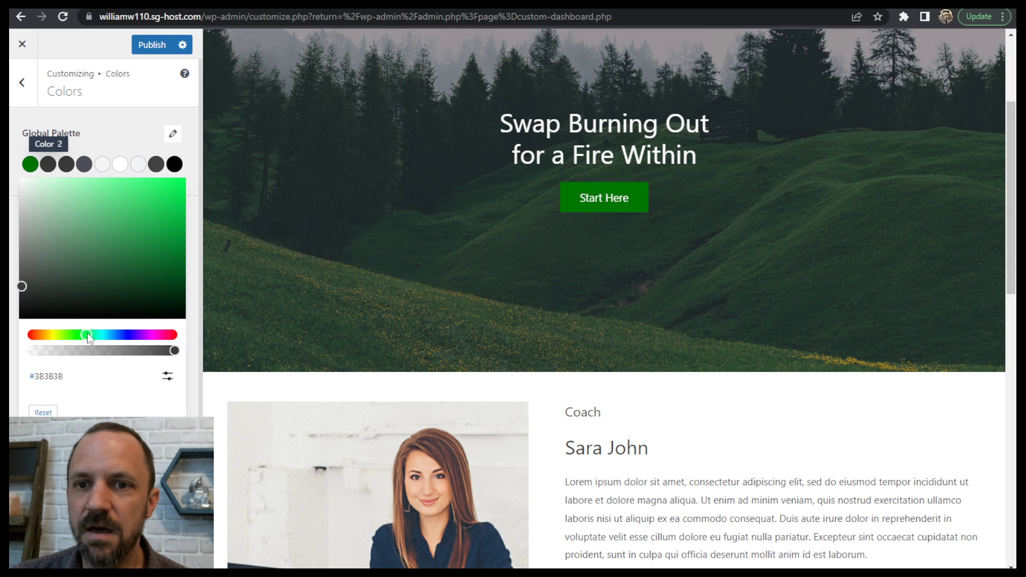
{"action": "left_click_drag", "start_coordinate": [150, 255], "coordinate": [191, 242]}
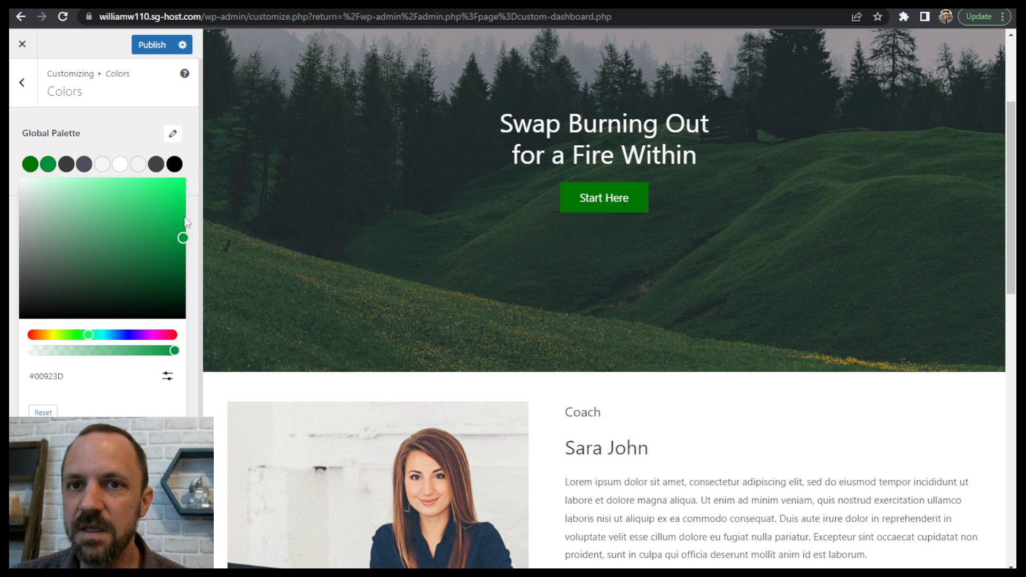
{"action": "left_click", "coordinate": [92, 139]}
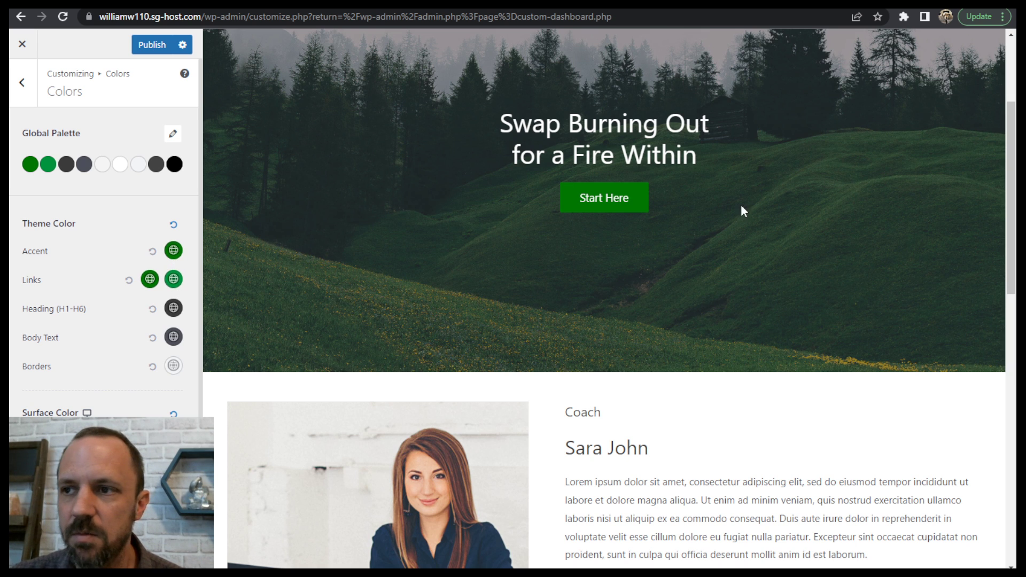
- Review the new palette on the homepage preview and publish the color changes
{"action": "scroll", "coordinate": [741, 211], "scroll_direction": "down", "scroll_amount": 15}
{"action": "scroll", "coordinate": [513, 460], "scroll_direction": "up", "scroll_amount": 15}
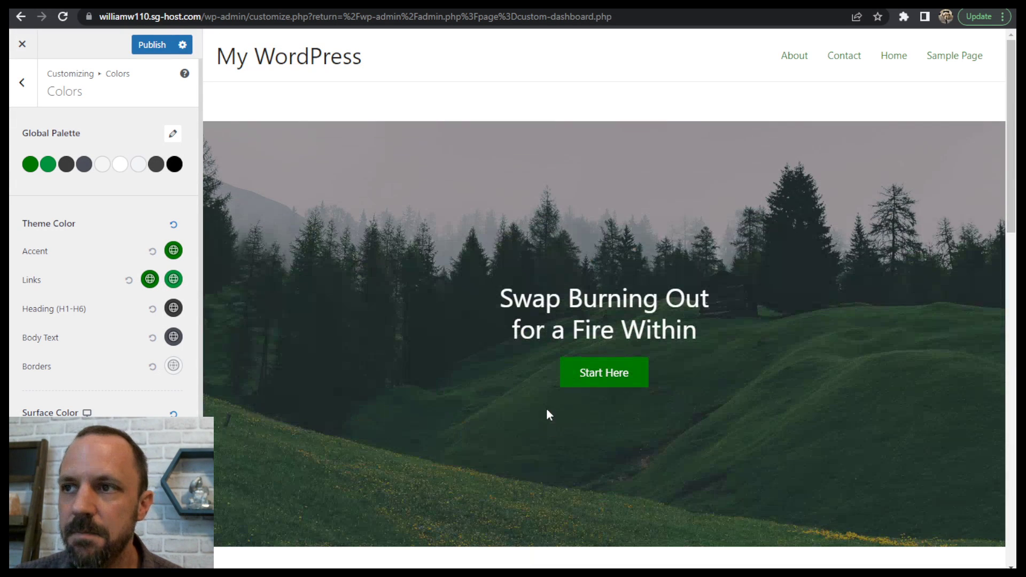
{"action": "left_click", "coordinate": [152, 44]}
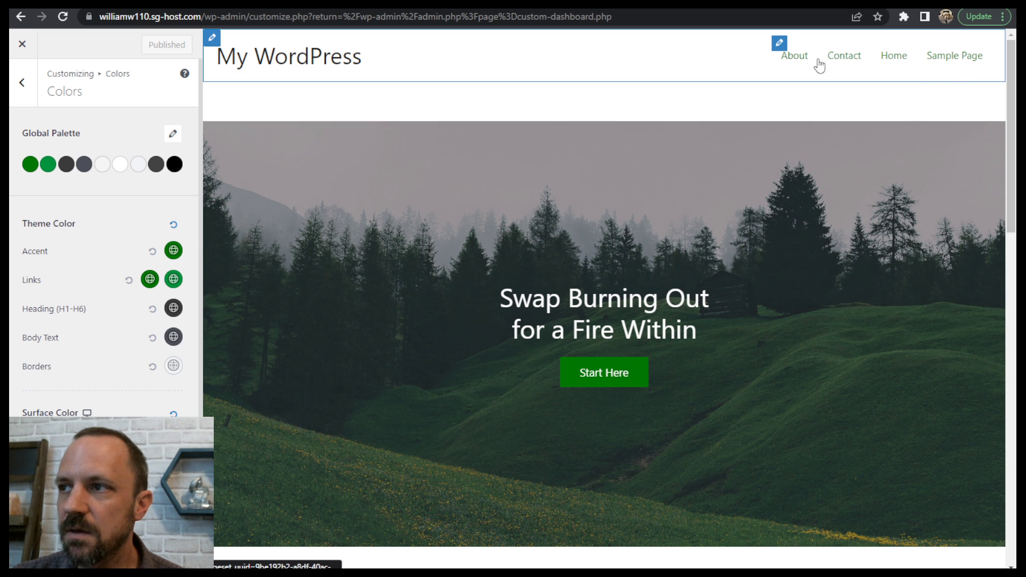
- Check how the new colors look on the About and Contact pages in the preview
{"action": "left_click", "coordinate": [801, 63]}
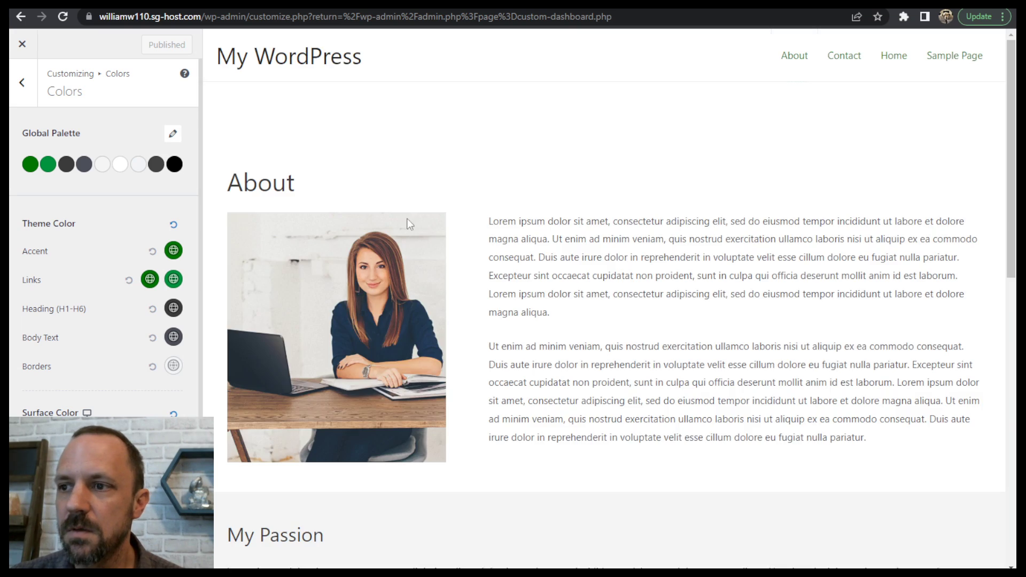
{"action": "scroll", "coordinate": [566, 226], "scroll_direction": "down", "scroll_amount": 12}
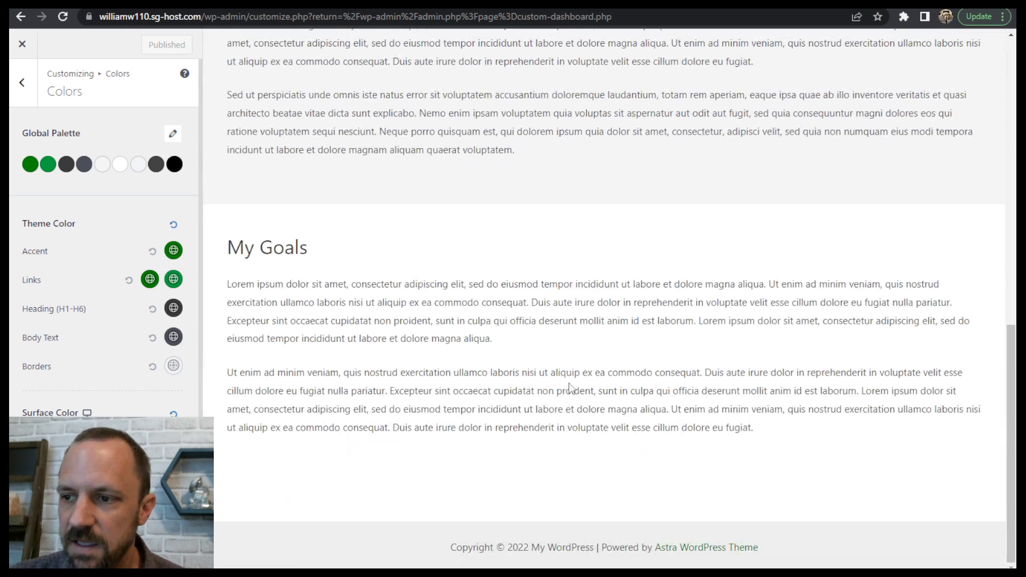
{"action": "scroll", "coordinate": [570, 387], "scroll_direction": "up", "scroll_amount": 15}
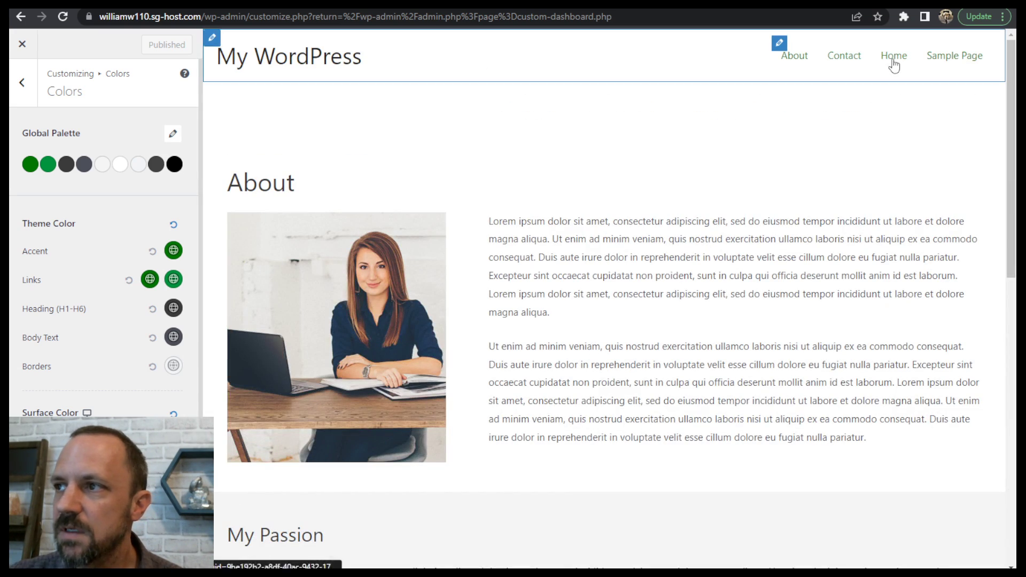
{"action": "left_click", "coordinate": [844, 61]}
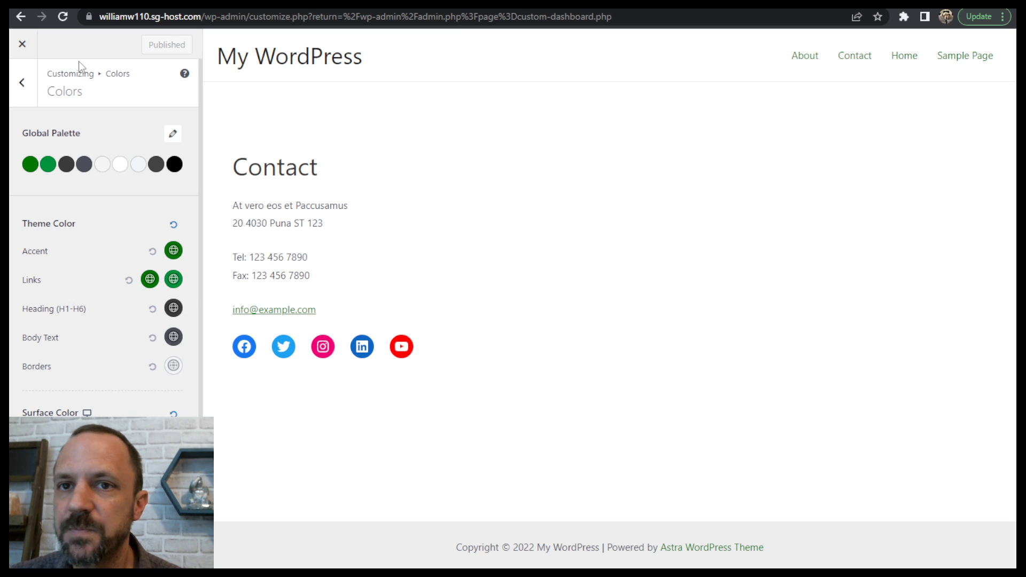
- Return the preview to the Home page and open the global typography settings with the body and heading fonts
{"action": "left_click", "coordinate": [24, 85]}
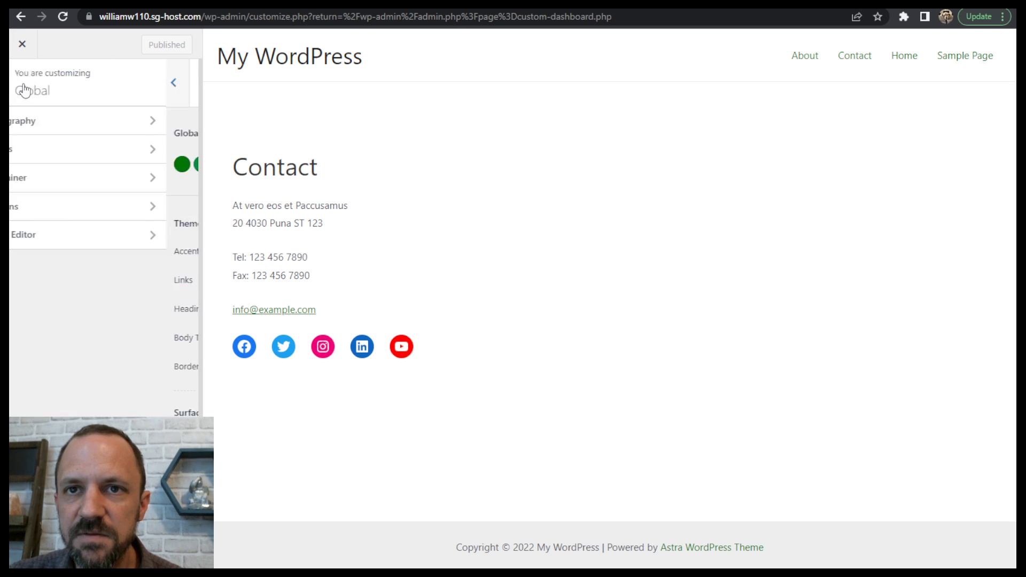
{"action": "left_click", "coordinate": [19, 83]}
{"action": "right_click", "coordinate": [19, 82]}
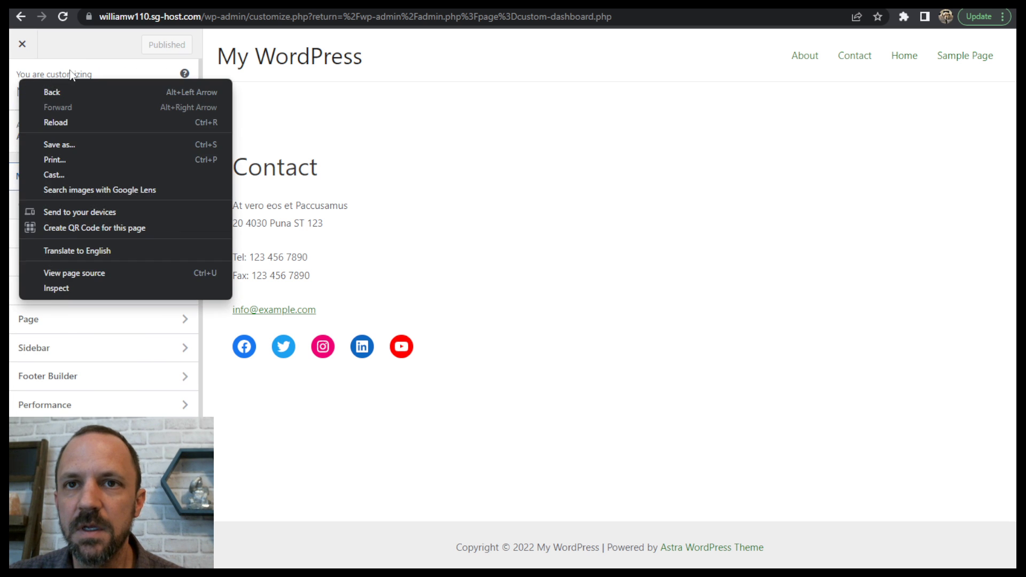
{"action": "key", "text": "Escape"}
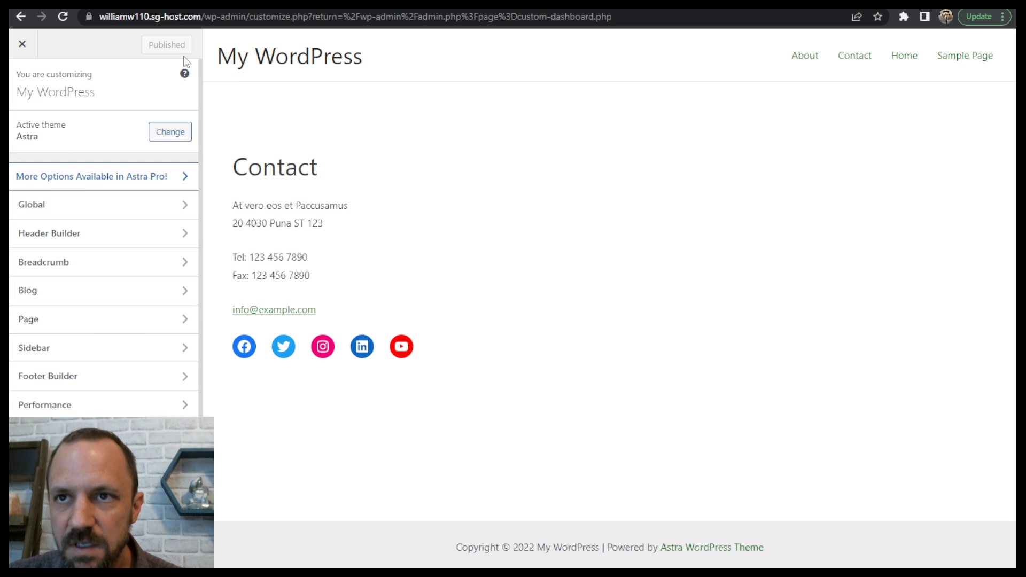
{"action": "left_click", "coordinate": [913, 55]}
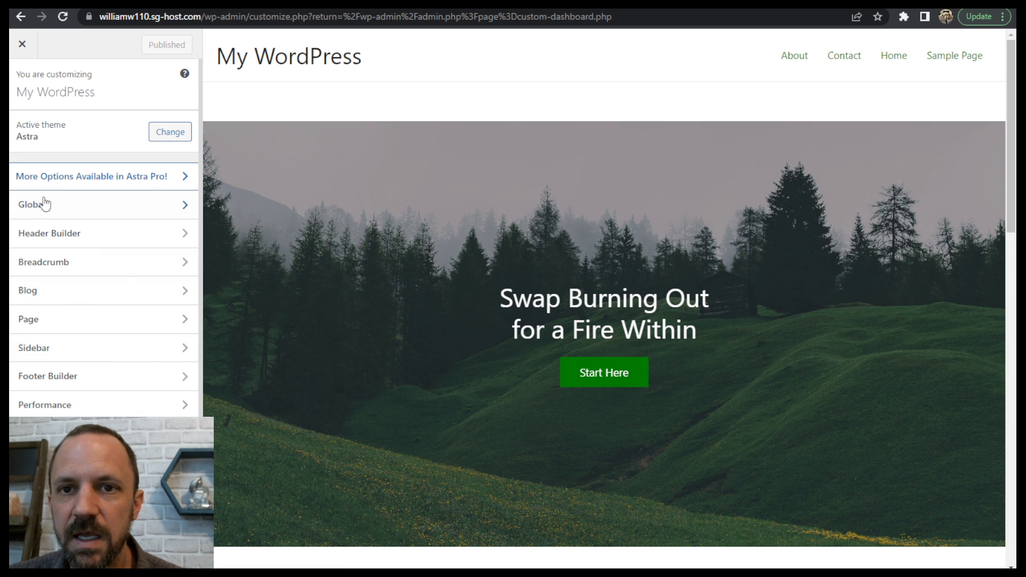
{"action": "left_click", "coordinate": [71, 208]}
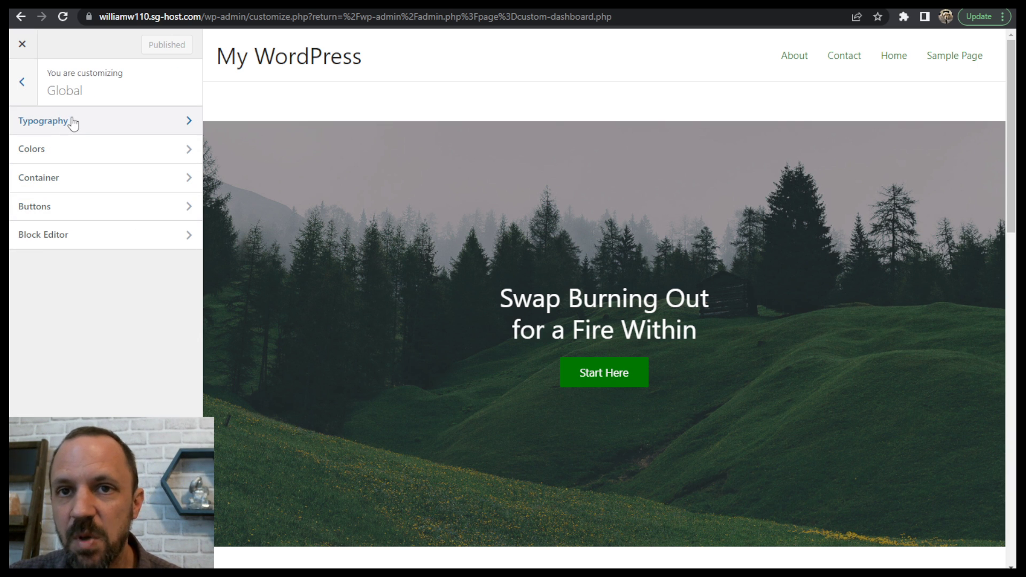
{"action": "left_click", "coordinate": [73, 122]}
{"action": "scroll", "coordinate": [149, 300], "scroll_direction": "down", "scroll_amount": 5}
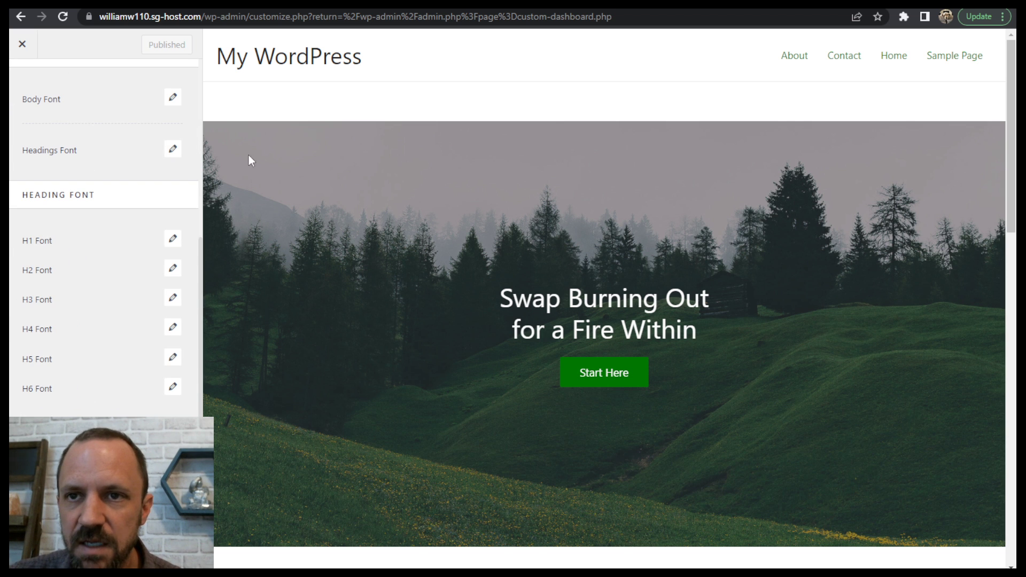
- Review the homepage's body text and headings, and set the headings font family to Montserrat
{"action": "scroll", "coordinate": [725, 258], "scroll_direction": "down", "scroll_amount": 3}
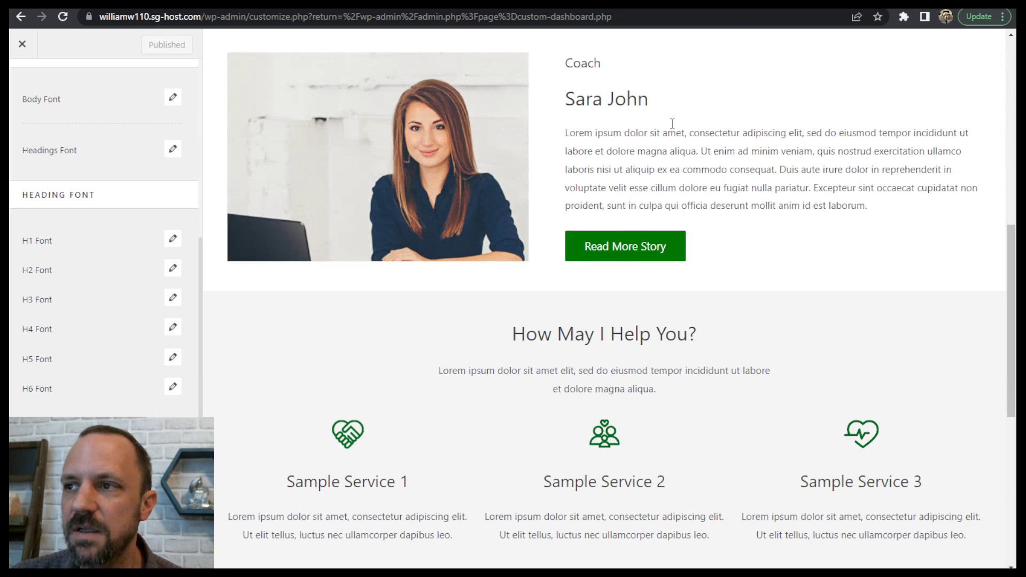
{"action": "left_click_drag", "start_coordinate": [672, 152], "coordinate": [779, 153]}
{"action": "left_click", "coordinate": [785, 195]}
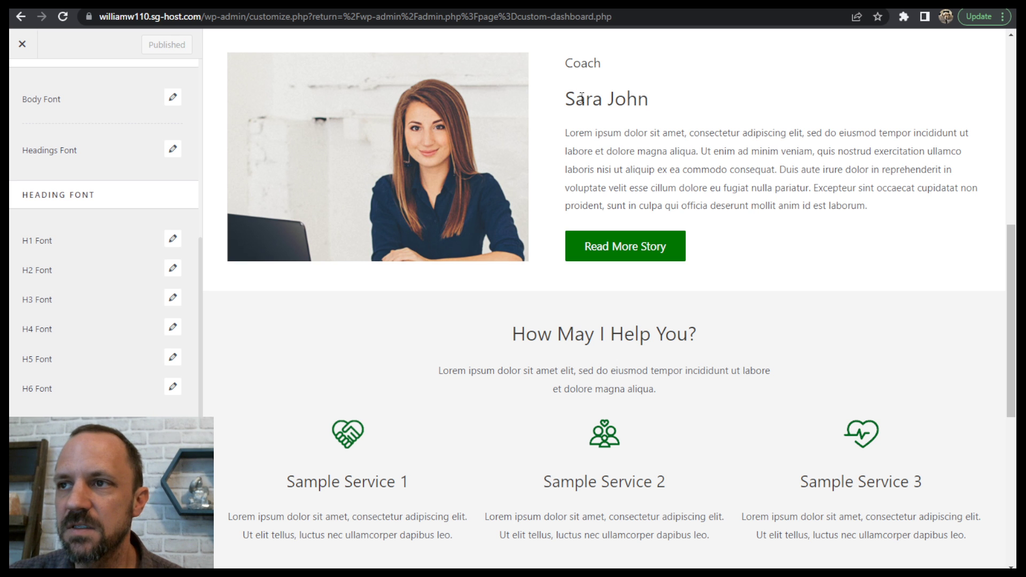
{"action": "scroll", "coordinate": [418, 182], "scroll_direction": "up", "scroll_amount": 8}
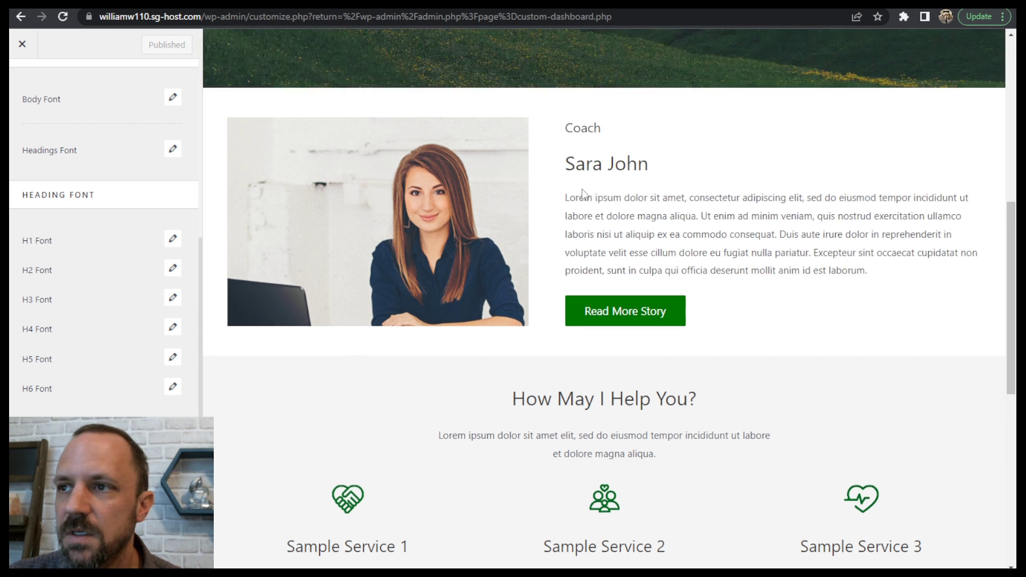
{"action": "scroll", "coordinate": [534, 243], "scroll_direction": "down", "scroll_amount": 1}
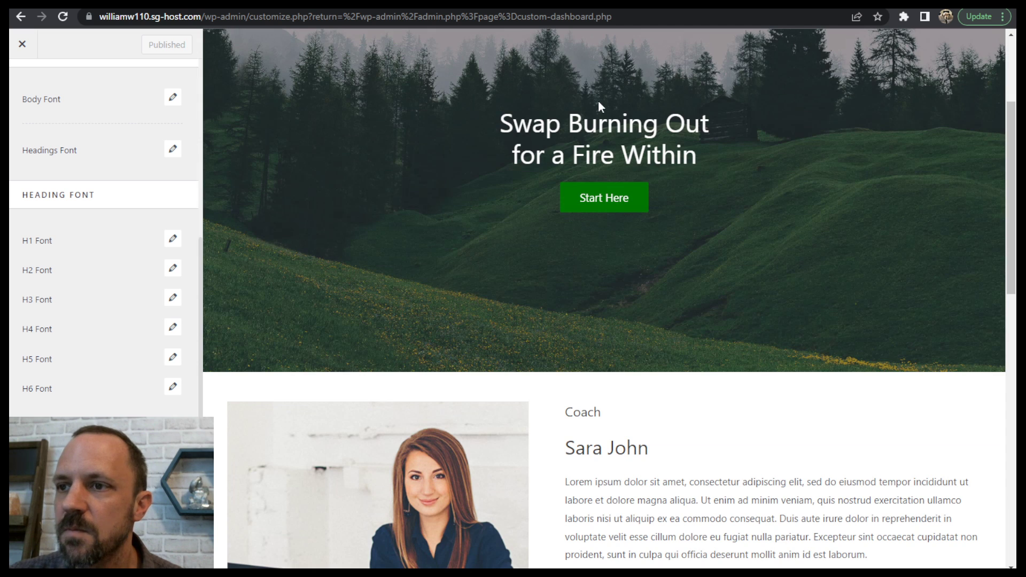
{"action": "scroll", "coordinate": [831, 286], "scroll_direction": "down", "scroll_amount": 6}
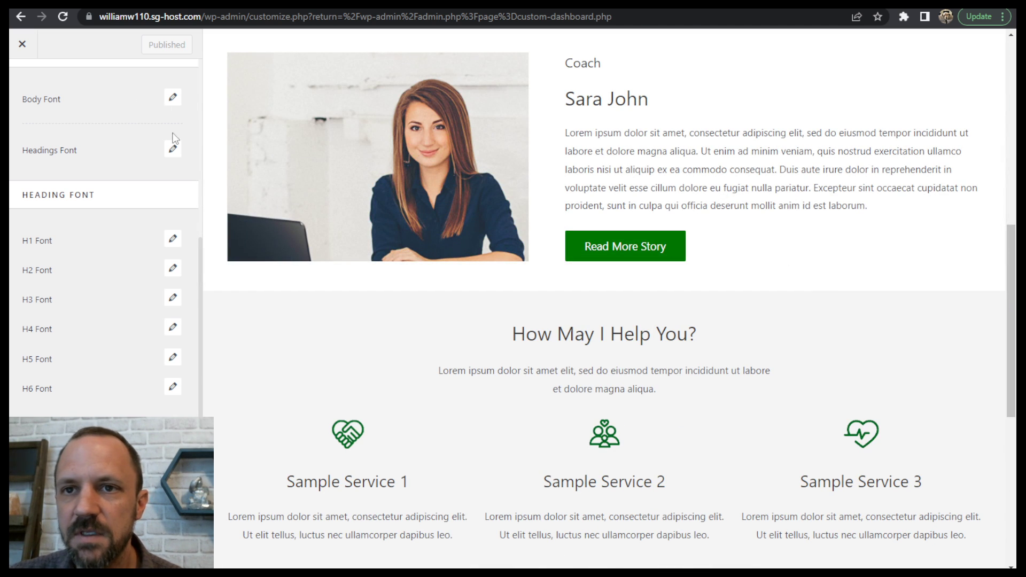
{"action": "left_click", "coordinate": [173, 151]}
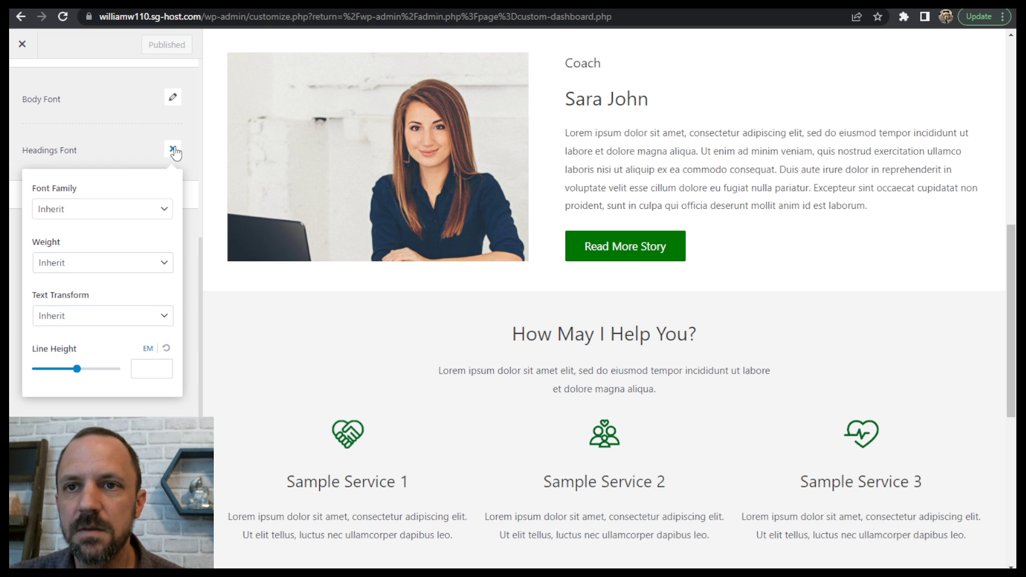
{"action": "left_click", "coordinate": [87, 213]}
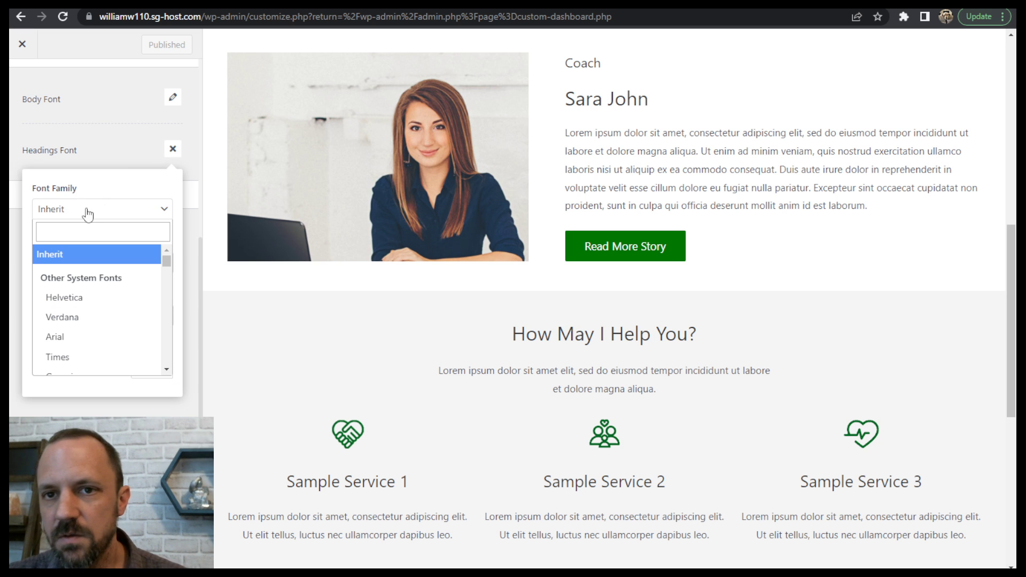
{"action": "type", "text": "mo"}
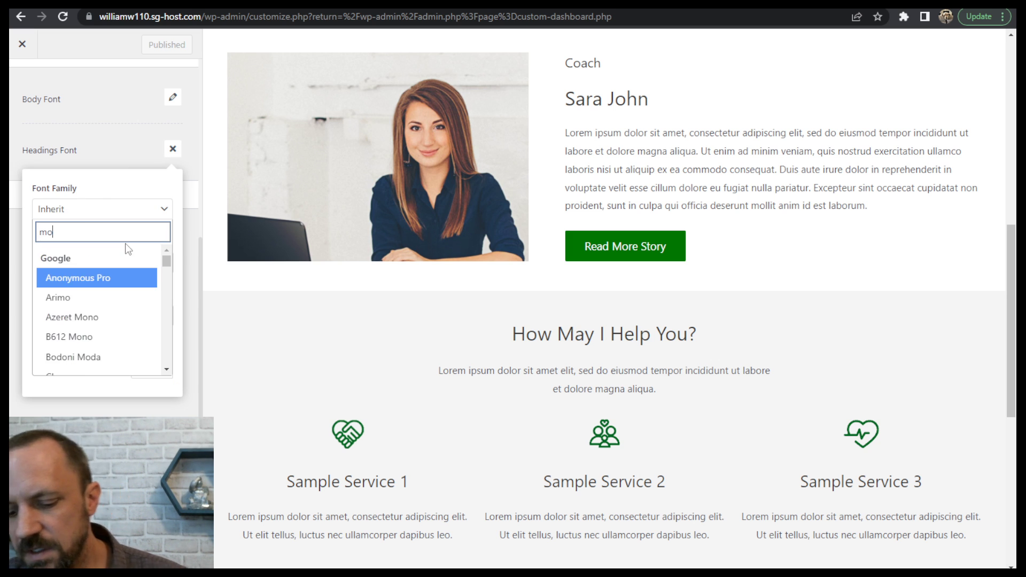
{"action": "type", "text": "nt"}
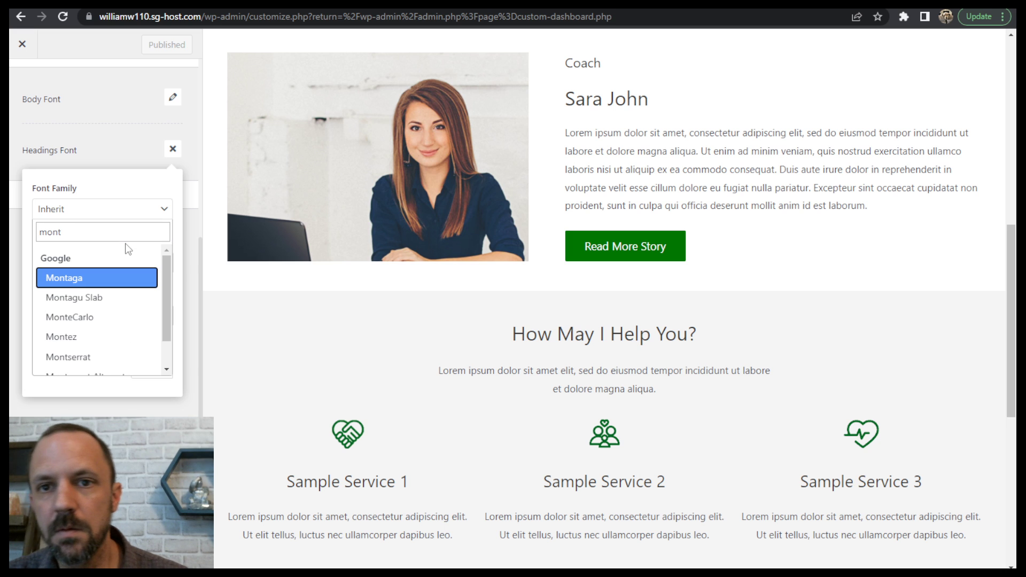
{"action": "left_click", "coordinate": [107, 358]}
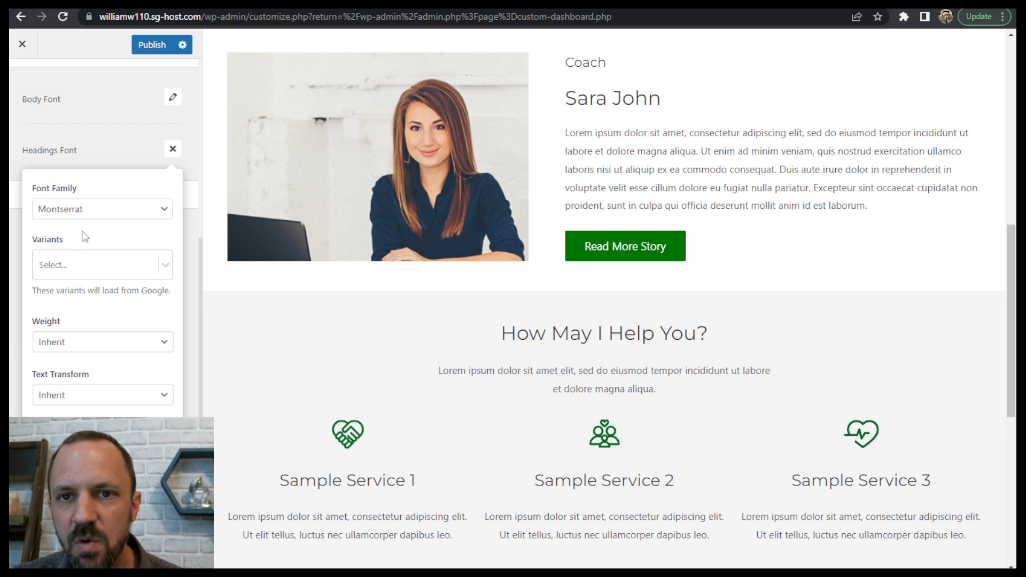
- Set the headings font weight to Bold 700 and publish the typography changes
{"action": "left_click", "coordinate": [81, 348]}
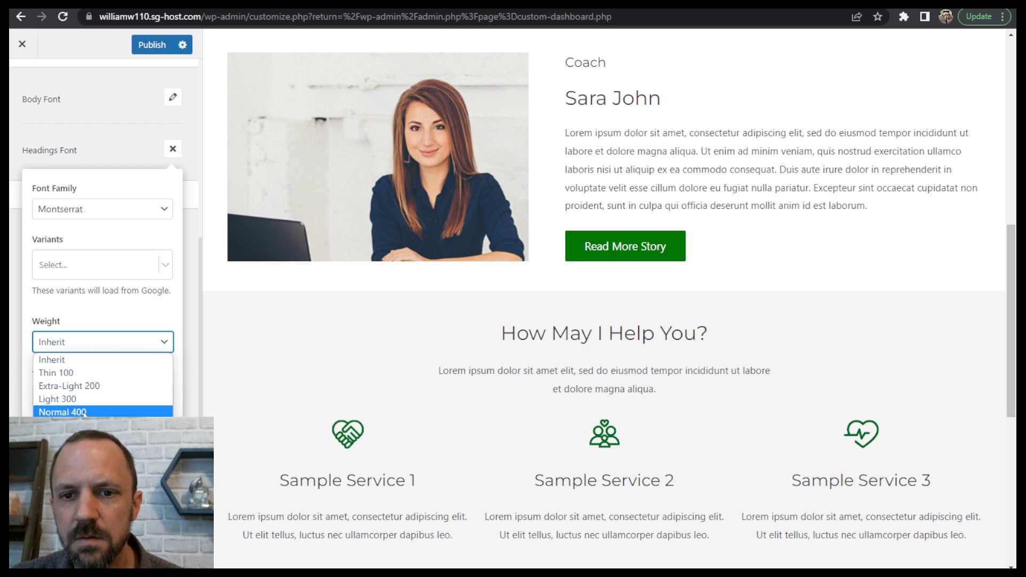
{"action": "left_click", "coordinate": [56, 450]}
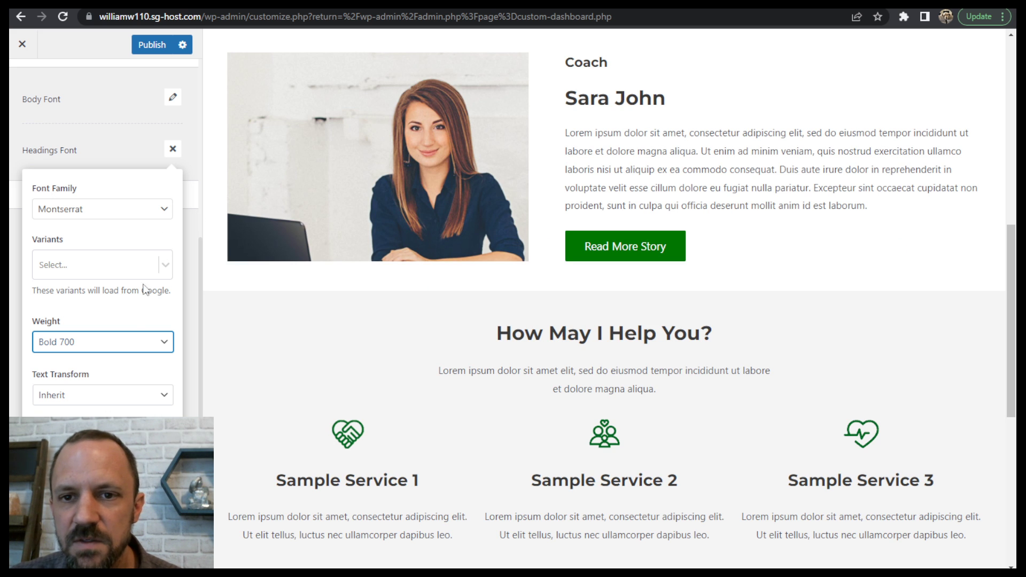
{"action": "left_click", "coordinate": [173, 149]}
{"action": "left_click", "coordinate": [161, 39]}
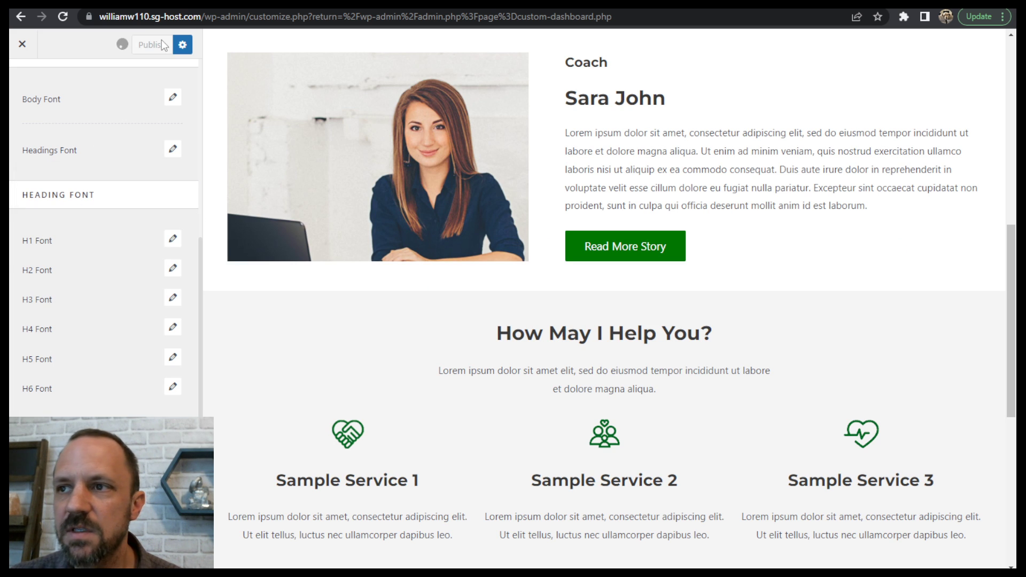
- Check the bold headings throughout the homepage preview and close the Customizer
{"action": "scroll", "coordinate": [699, 348], "scroll_direction": "down", "scroll_amount": 7}
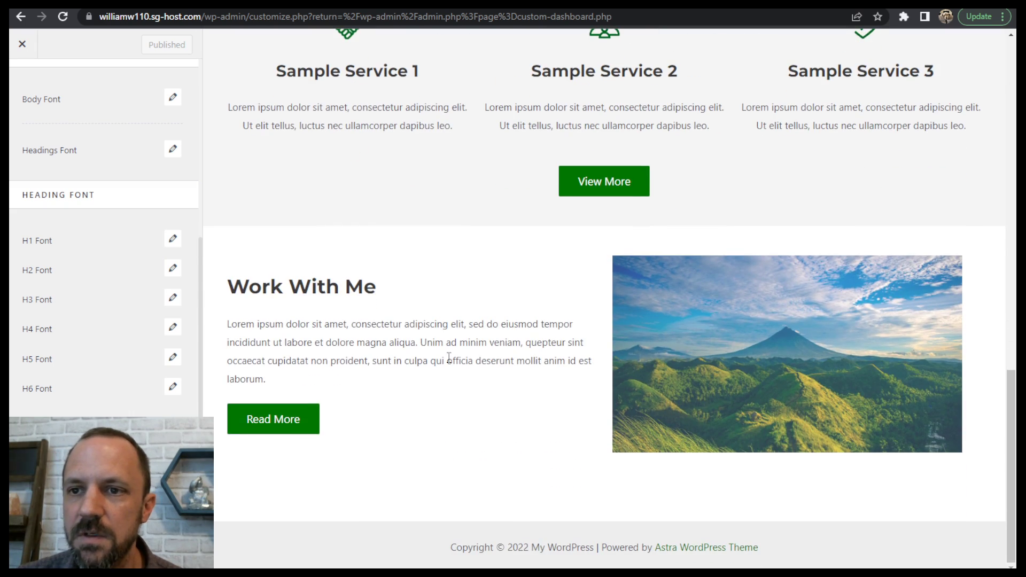
{"action": "scroll", "coordinate": [448, 357], "scroll_direction": "up", "scroll_amount": 8}
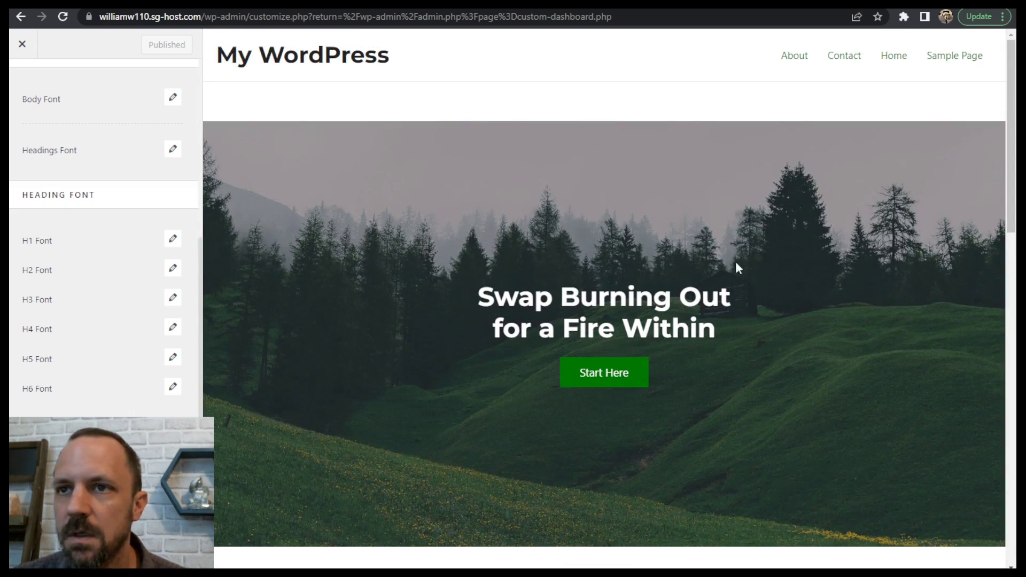
{"action": "left_click", "coordinate": [22, 45]}
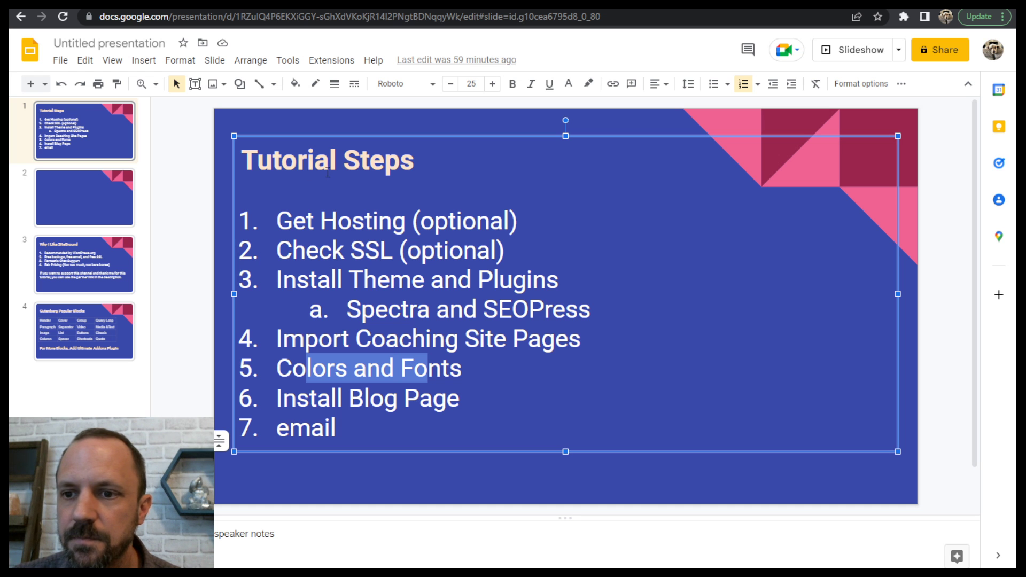
- Review the Install Blog Page item on the Tutorial Steps slide in Google Slides and return to the WordPress dashboard
{"action": "left_click_drag", "start_coordinate": [309, 395], "coordinate": [420, 398]}
{"action": "left_click", "coordinate": [434, 399]}
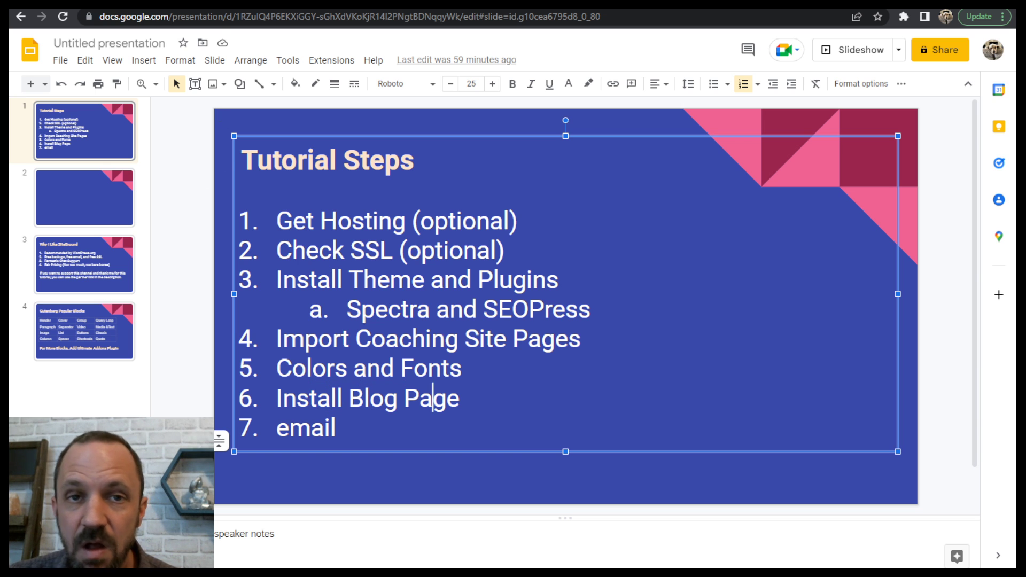
{"action": "left_click", "coordinate": [184, 4]}
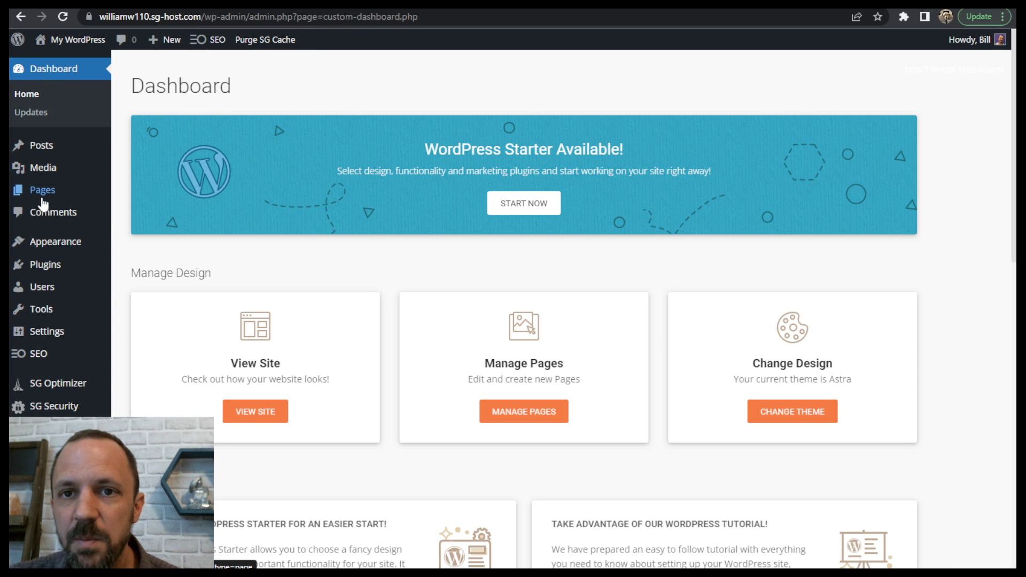
- Create a new page titled "Posts" with no content and publish it
{"action": "mouse_move", "coordinate": [42, 194]}
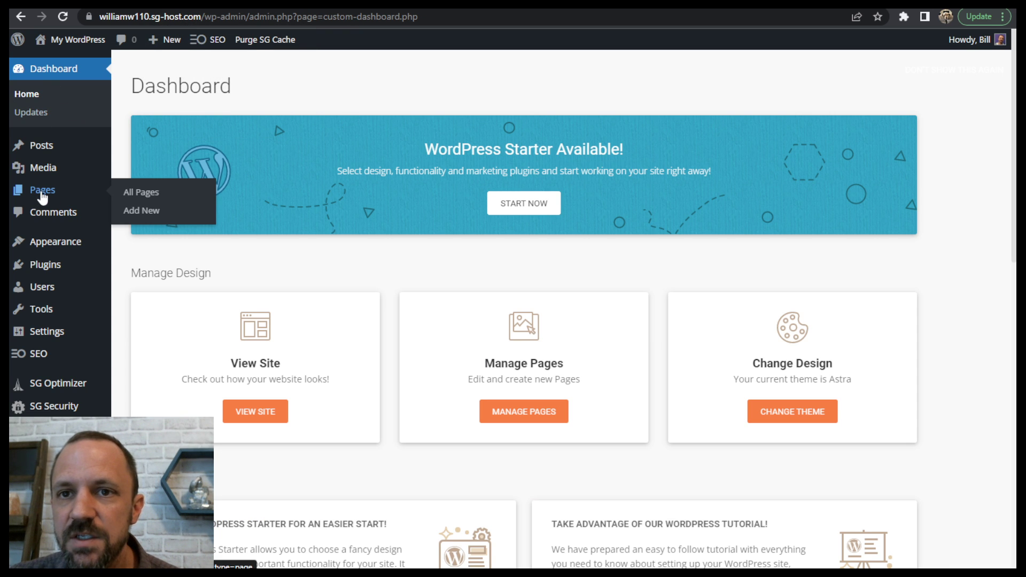
{"action": "left_click", "coordinate": [141, 212]}
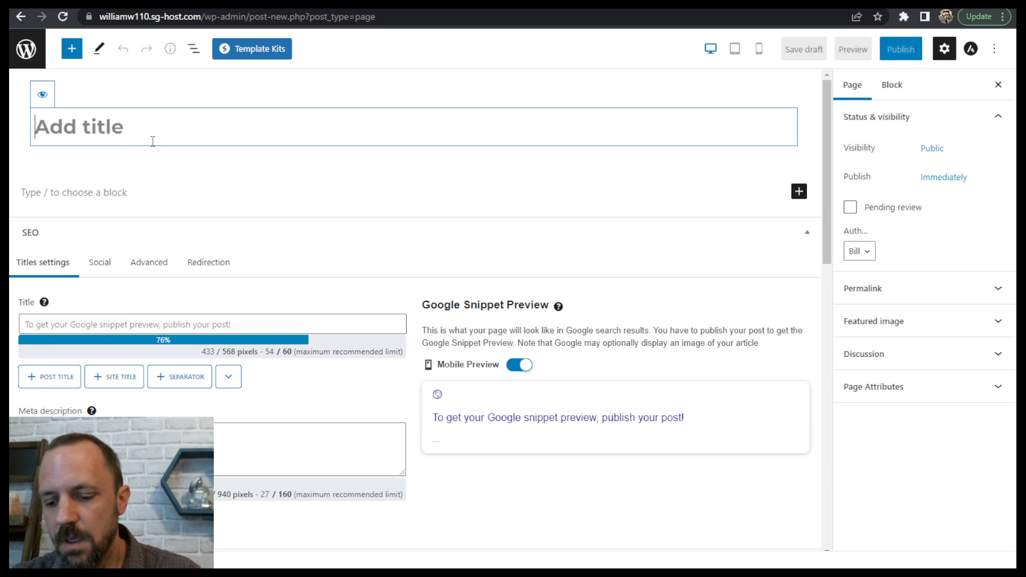
{"action": "type", "text": "Po"}
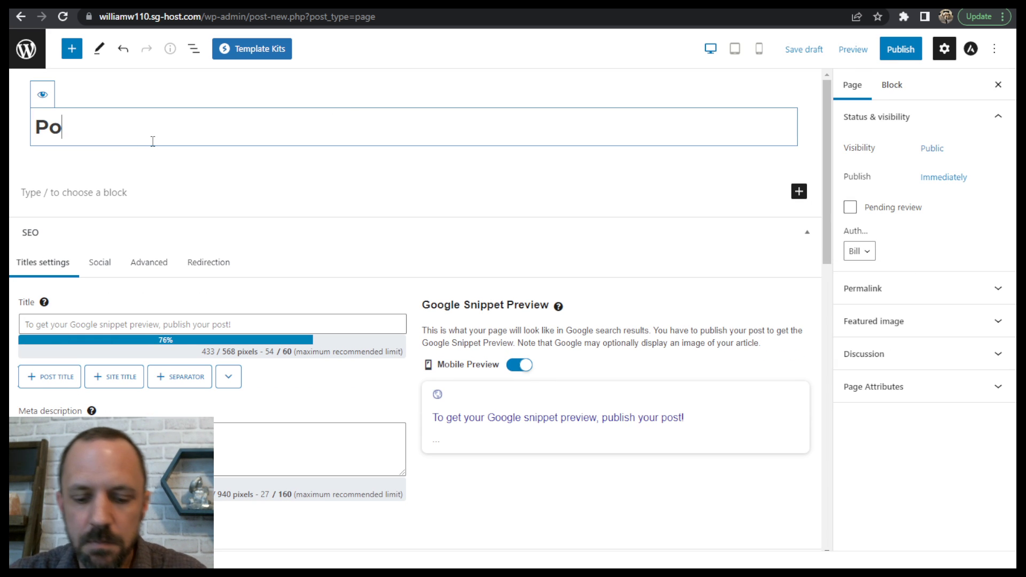
{"action": "type", "text": "sts"}
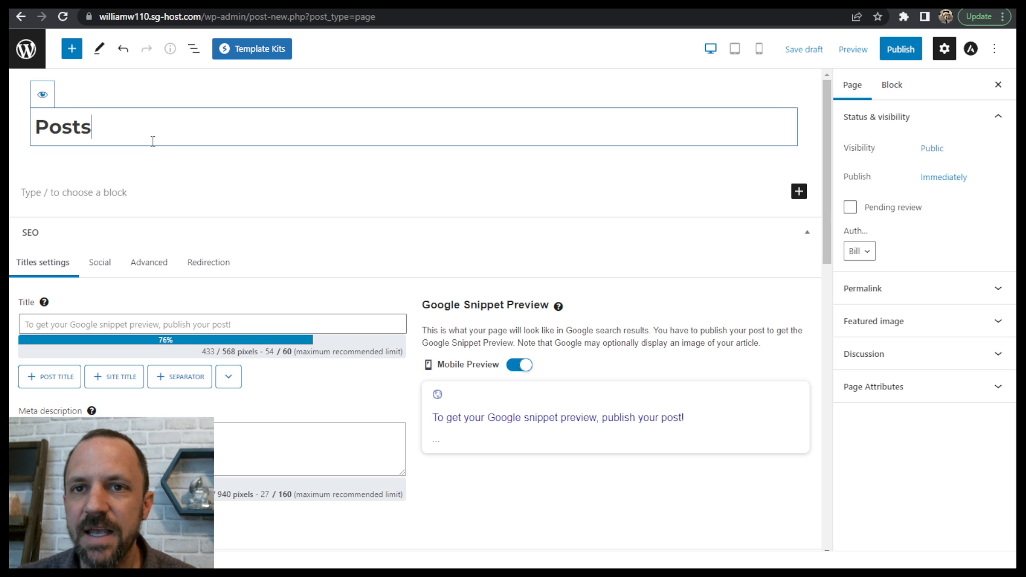
{"action": "left_click", "coordinate": [154, 164]}
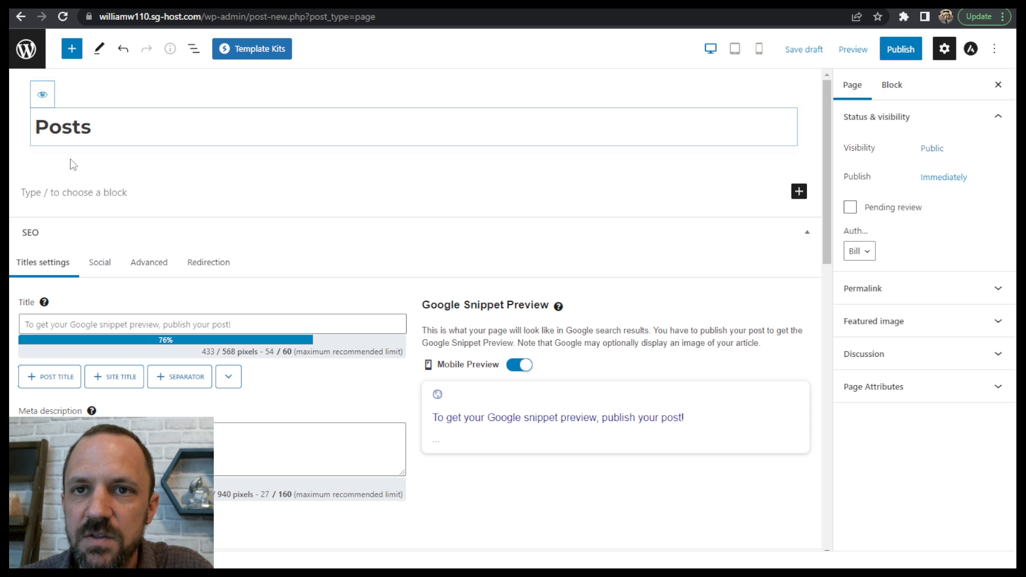
{"action": "left_click", "coordinate": [901, 56]}
{"action": "left_click", "coordinate": [902, 54]}
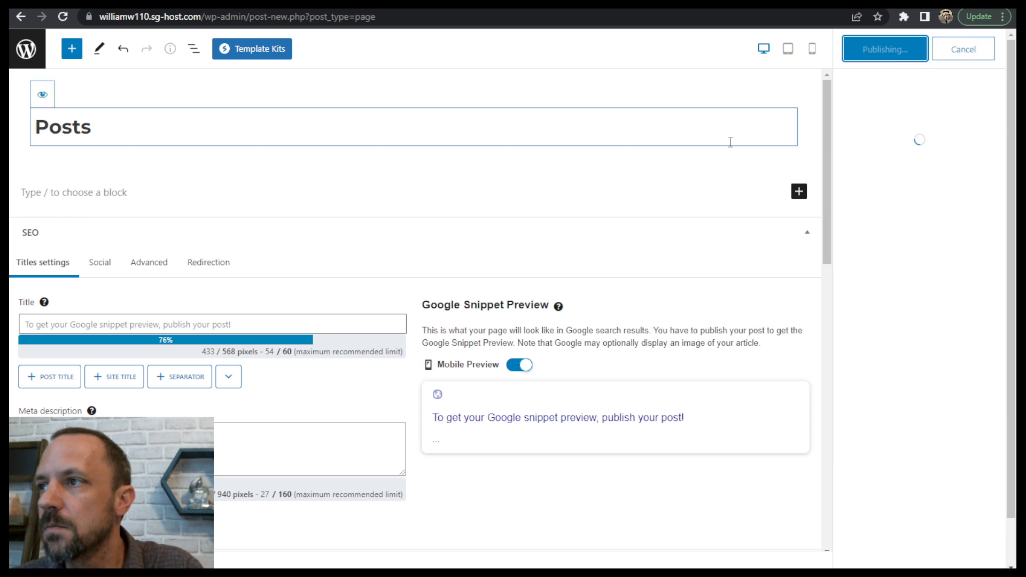
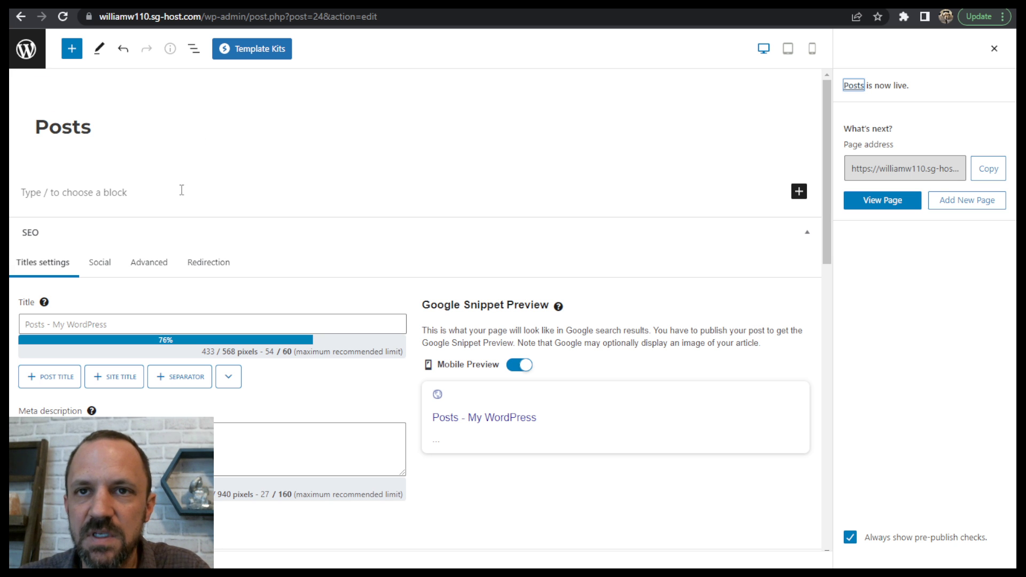
- In the Customizer's homepage settings, assign "Posts" as the posts page, publish the change and close the Customizer
{"action": "left_click", "coordinate": [27, 49]}
{"action": "mouse_move", "coordinate": [48, 64]}
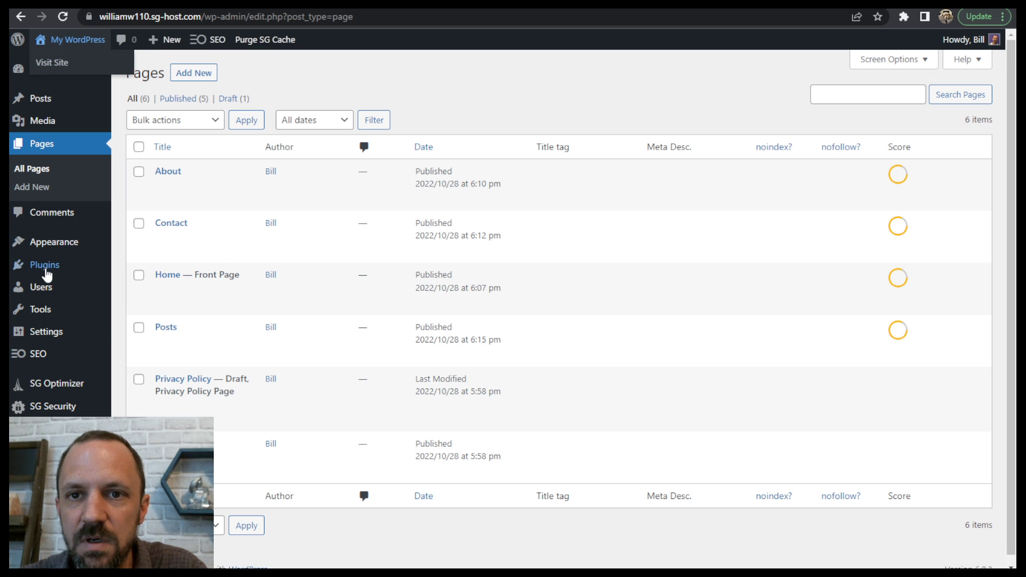
{"action": "mouse_move", "coordinate": [74, 241]}
{"action": "left_click", "coordinate": [159, 265]}
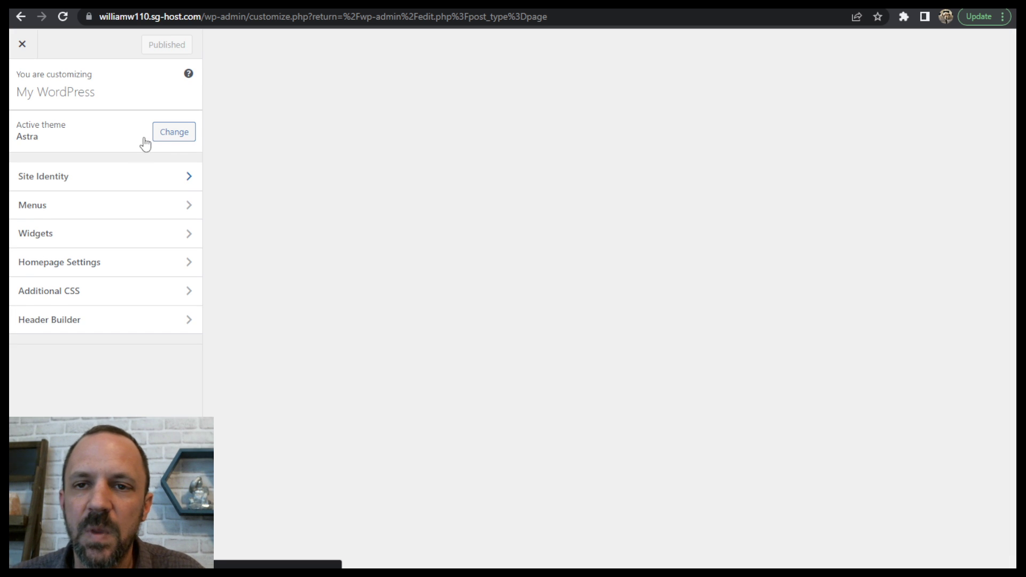
{"action": "scroll", "coordinate": [148, 201], "scroll_direction": "down", "scroll_amount": 1}
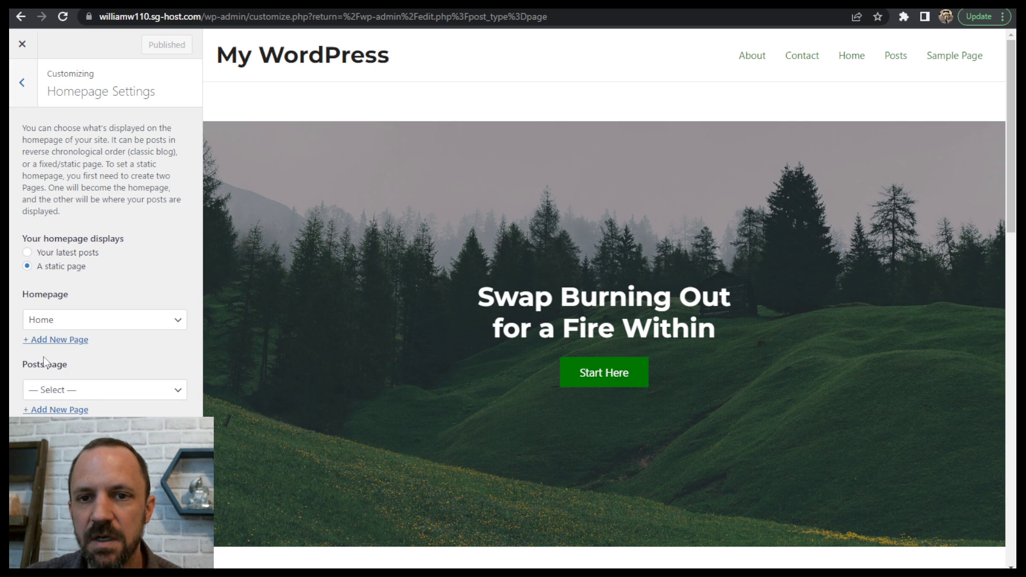
{"action": "left_click", "coordinate": [75, 390]}
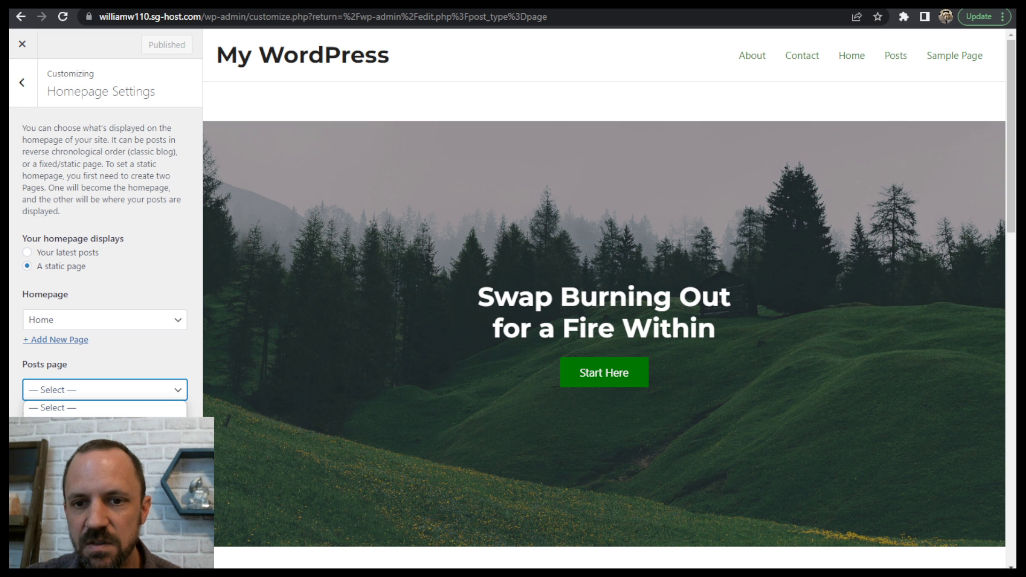
{"action": "left_click", "coordinate": [47, 458]}
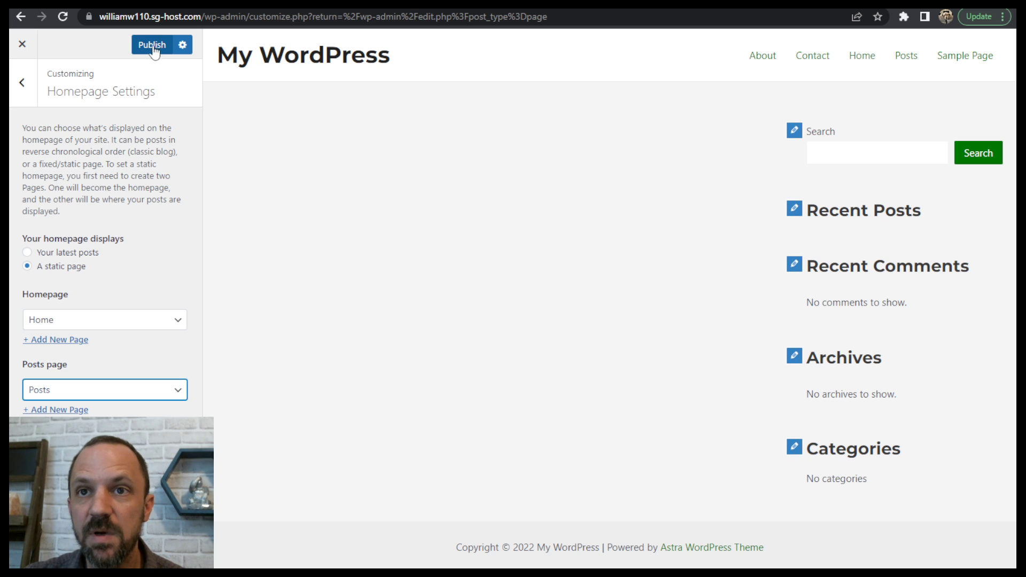
{"action": "left_click", "coordinate": [152, 47]}
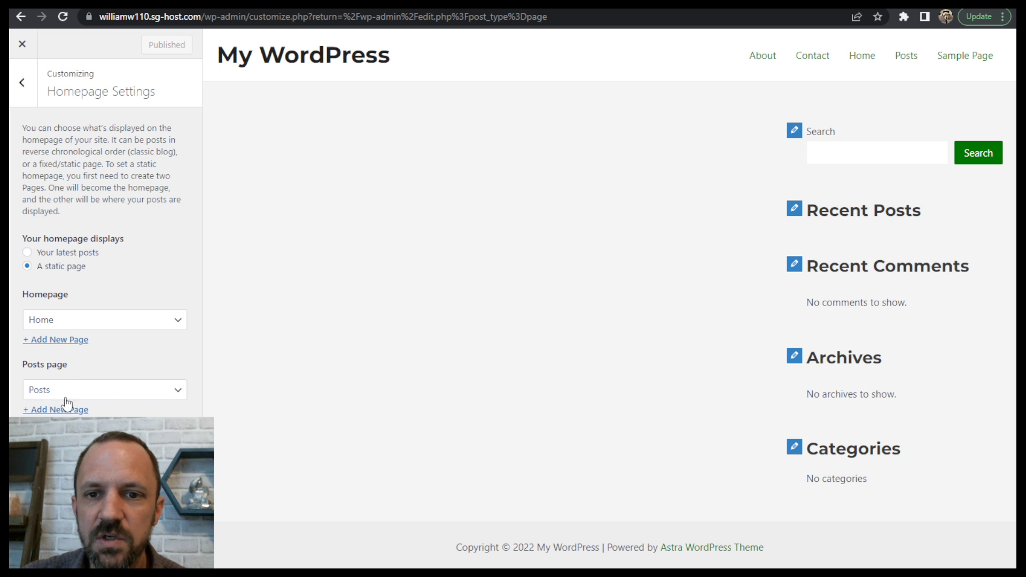
{"action": "left_click", "coordinate": [22, 83]}
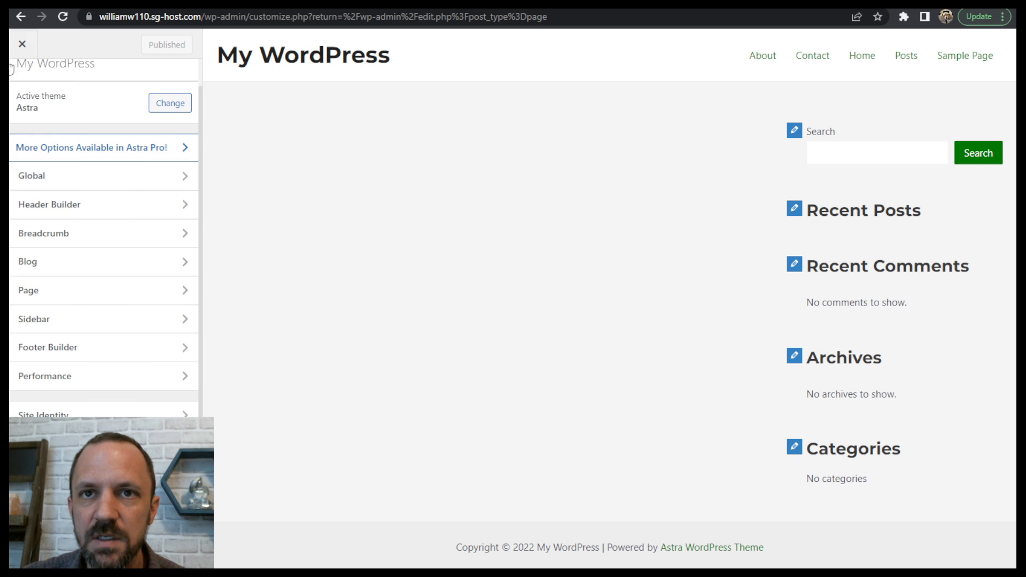
{"action": "left_click", "coordinate": [29, 45]}
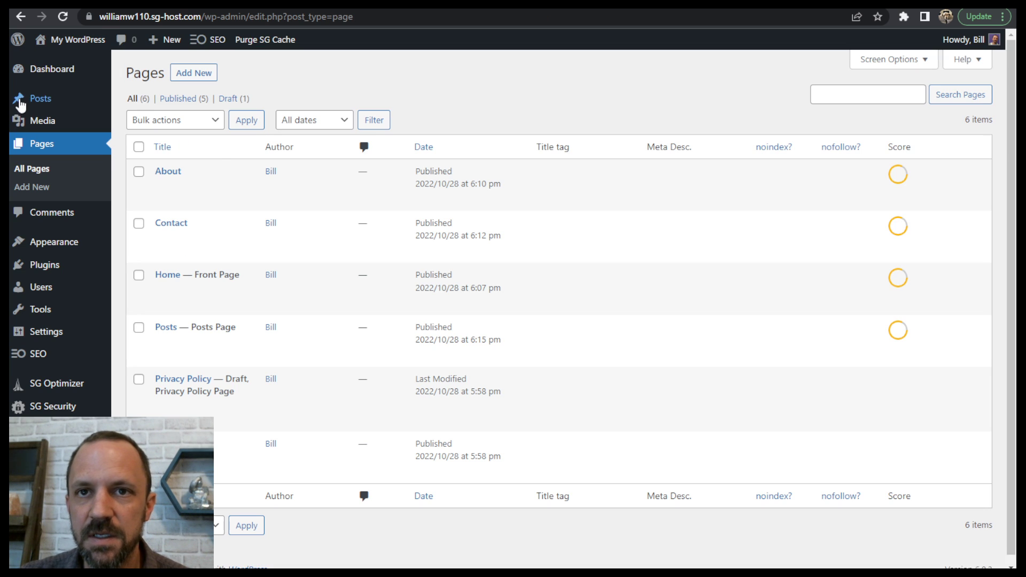
- Create a new blog post titled "My Post"
{"action": "mouse_move", "coordinate": [24, 101]}
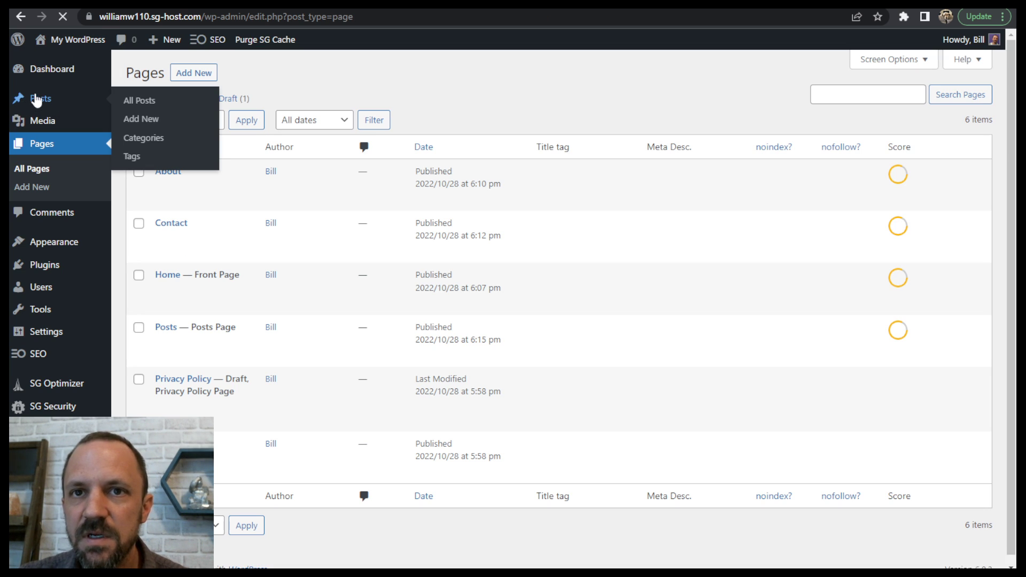
{"action": "left_click", "coordinate": [36, 101]}
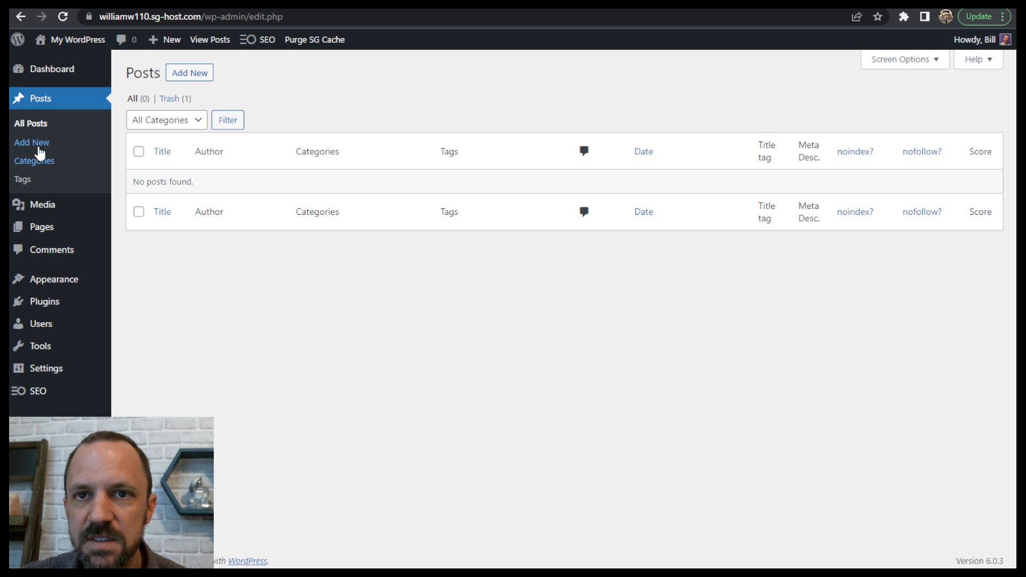
{"action": "left_click", "coordinate": [195, 79]}
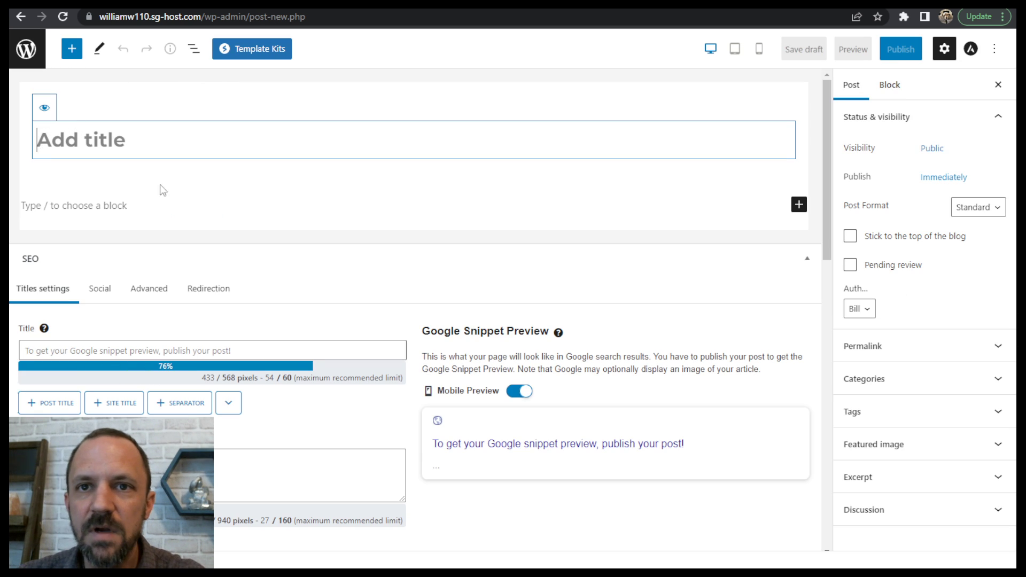
{"action": "type", "text": "My "}
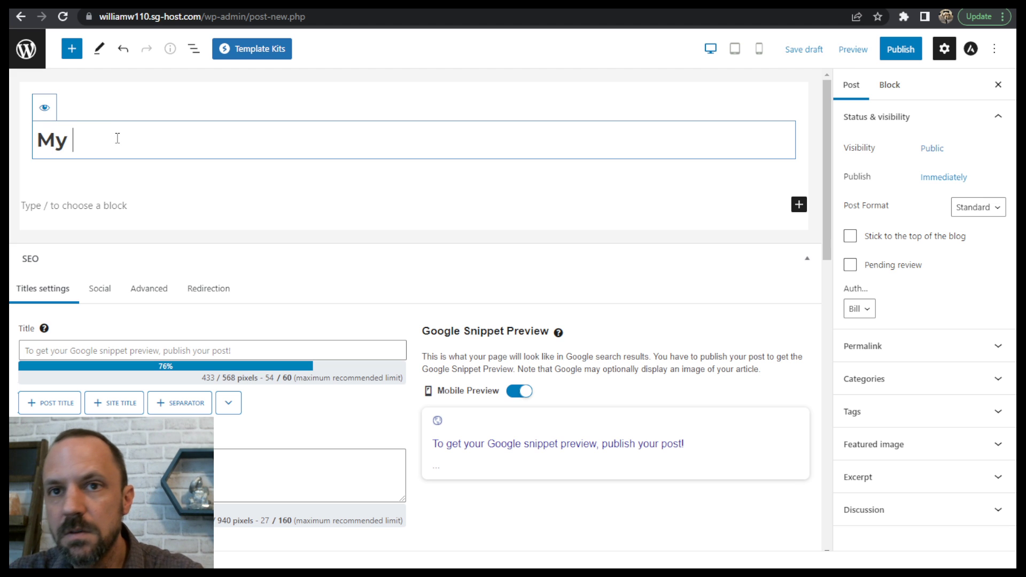
{"action": "type", "text": "Pos"}
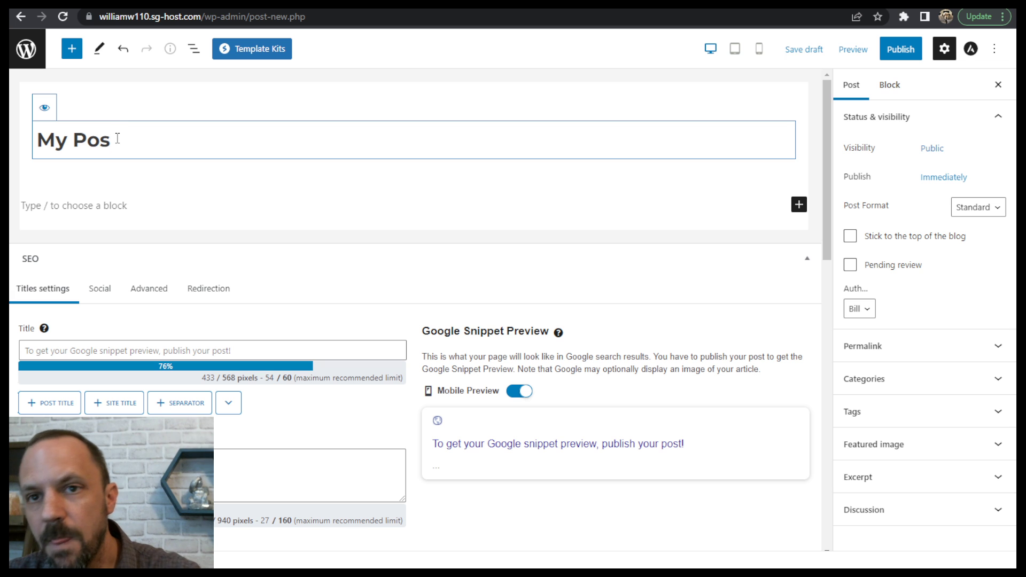
{"action": "type", "text": "t"}
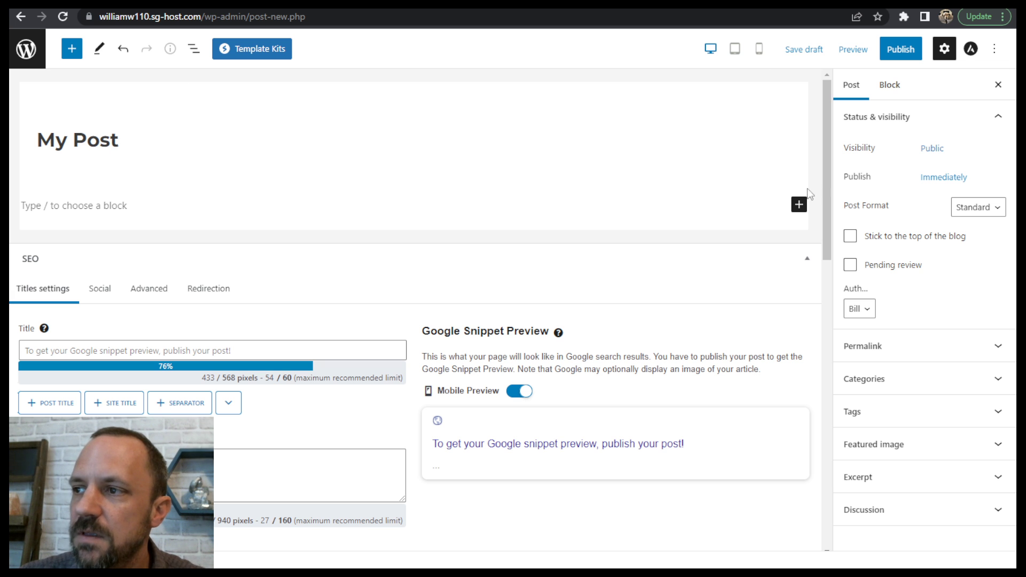
- Browse the full block and pattern library and insert the "Large header with left-aligned text" pattern into the post
{"action": "left_click", "coordinate": [799, 204]}
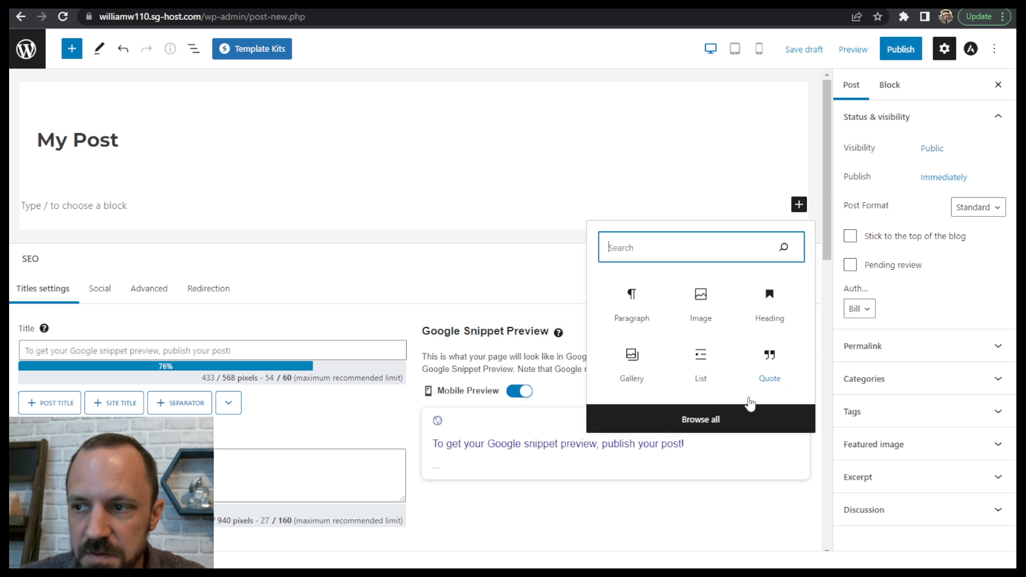
{"action": "left_click", "coordinate": [715, 422]}
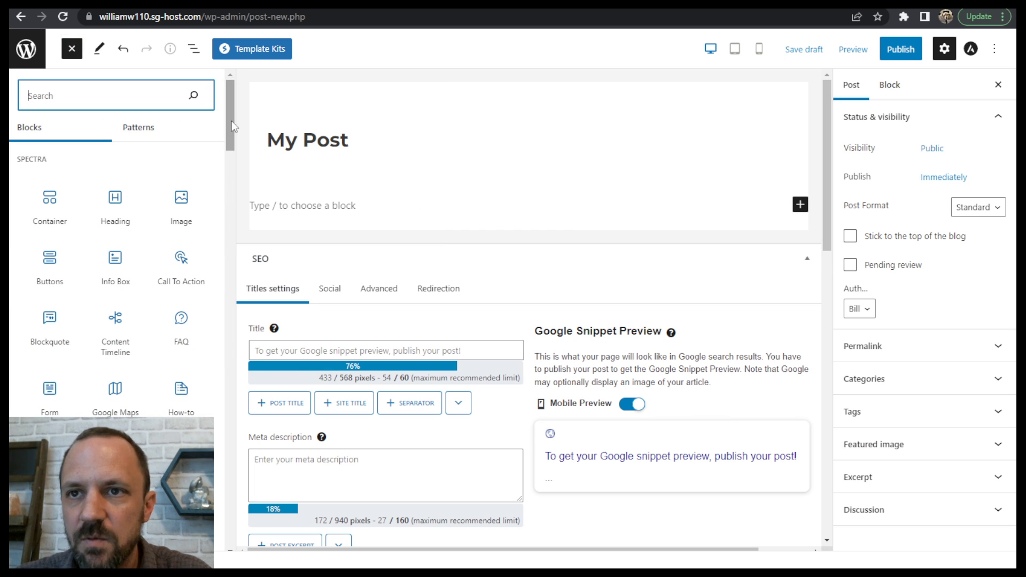
{"action": "left_click_drag", "start_coordinate": [232, 126], "coordinate": [139, 128]}
{"action": "mouse_move", "coordinate": [171, 231]}
{"action": "mouse_move", "coordinate": [65, 196]}
{"action": "mouse_move", "coordinate": [66, 321]}
{"action": "left_click", "coordinate": [139, 132]}
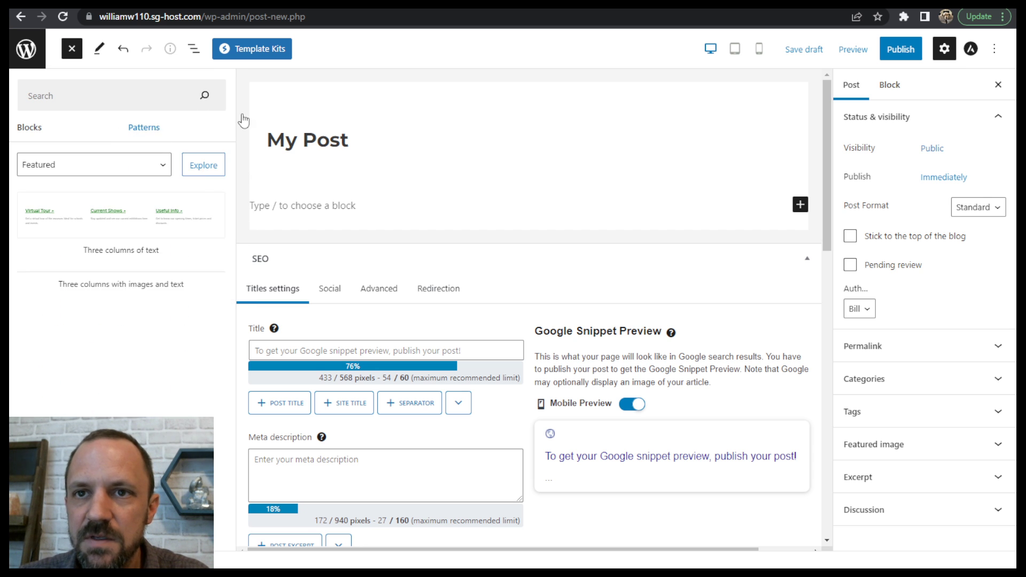
{"action": "left_click_drag", "start_coordinate": [226, 180], "coordinate": [261, 307]}
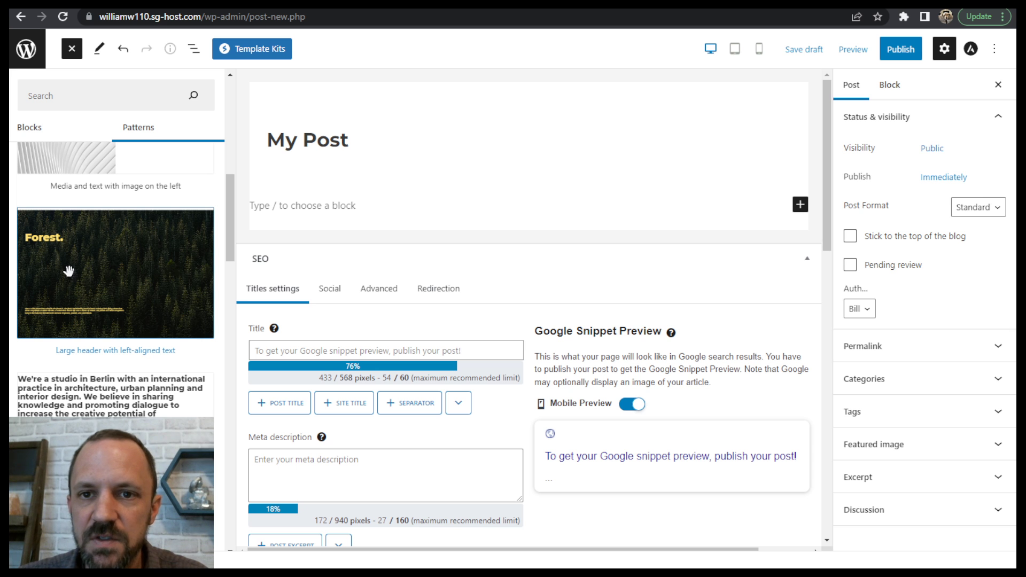
{"action": "left_click", "coordinate": [141, 262]}
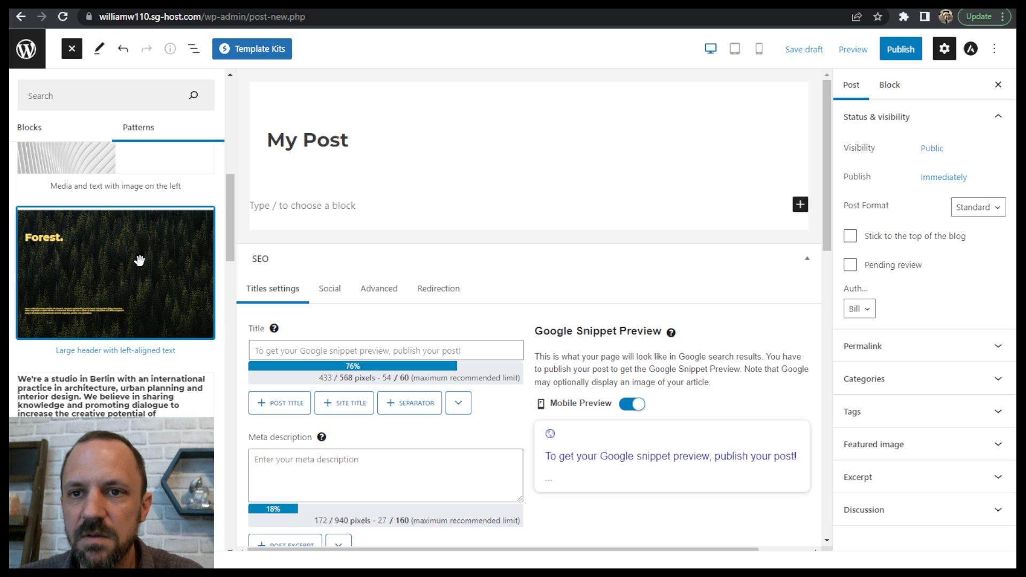
{"action": "left_click", "coordinate": [105, 255]}
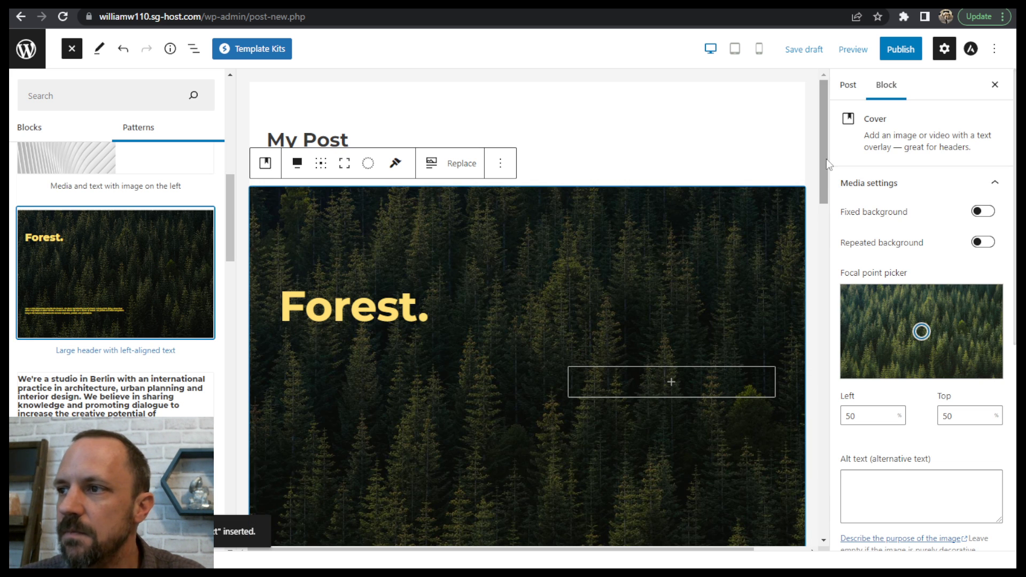
- Show the post's block structure, collapse the Cover block and insert an empty paragraph after it
{"action": "left_click_drag", "start_coordinate": [825, 159], "coordinate": [845, 294]}
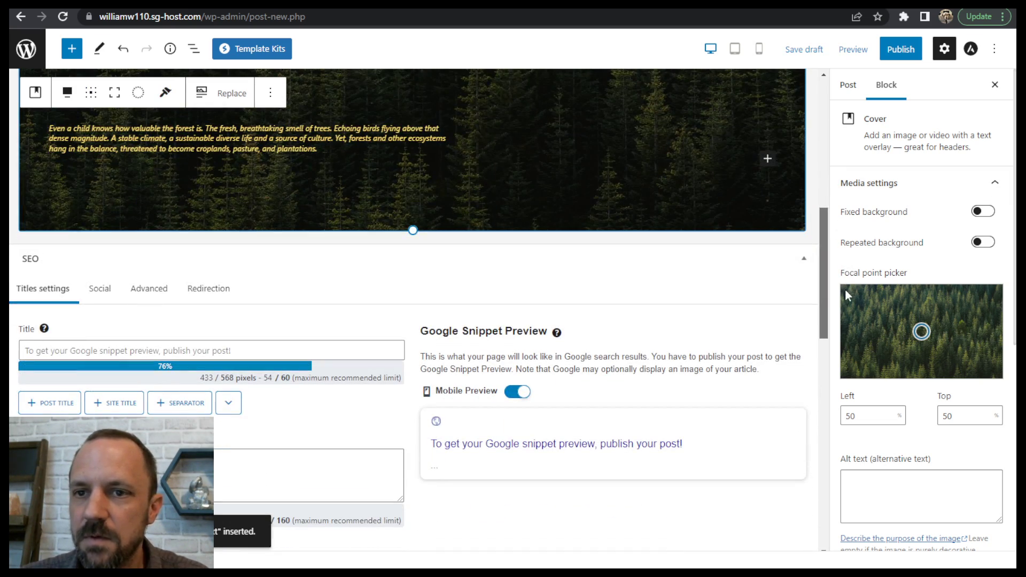
{"action": "left_click", "coordinate": [765, 155]}
{"action": "scroll", "coordinate": [557, 222], "scroll_direction": "down", "scroll_amount": 6}
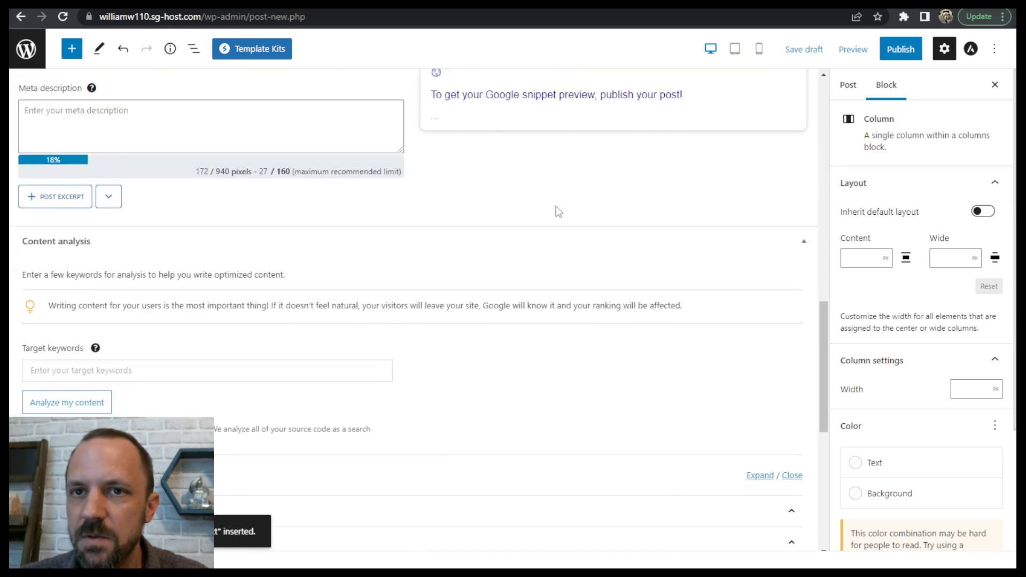
{"action": "scroll", "coordinate": [556, 212], "scroll_direction": "up", "scroll_amount": 10}
{"action": "left_click", "coordinate": [193, 49]}
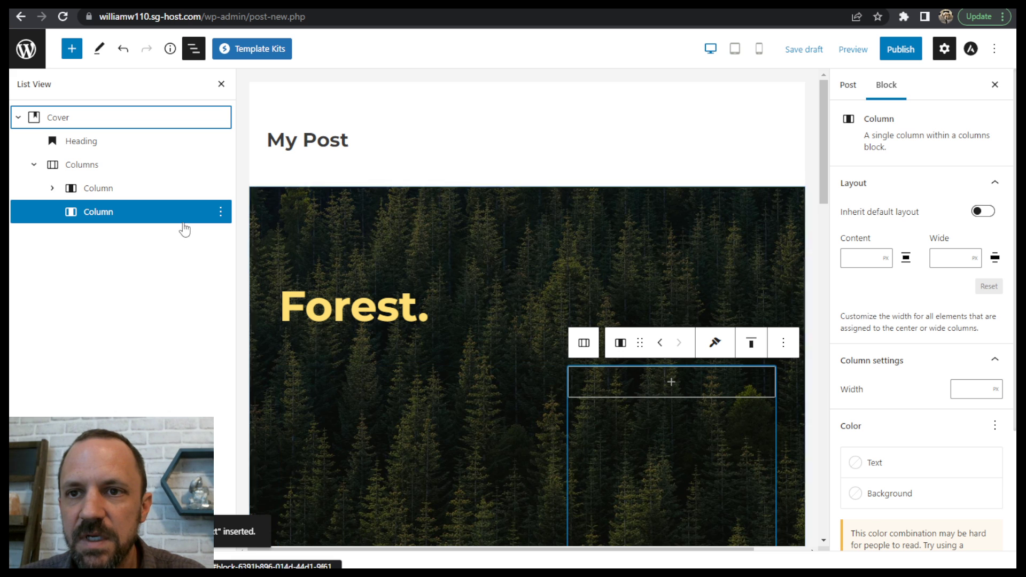
{"action": "left_click", "coordinate": [43, 165]}
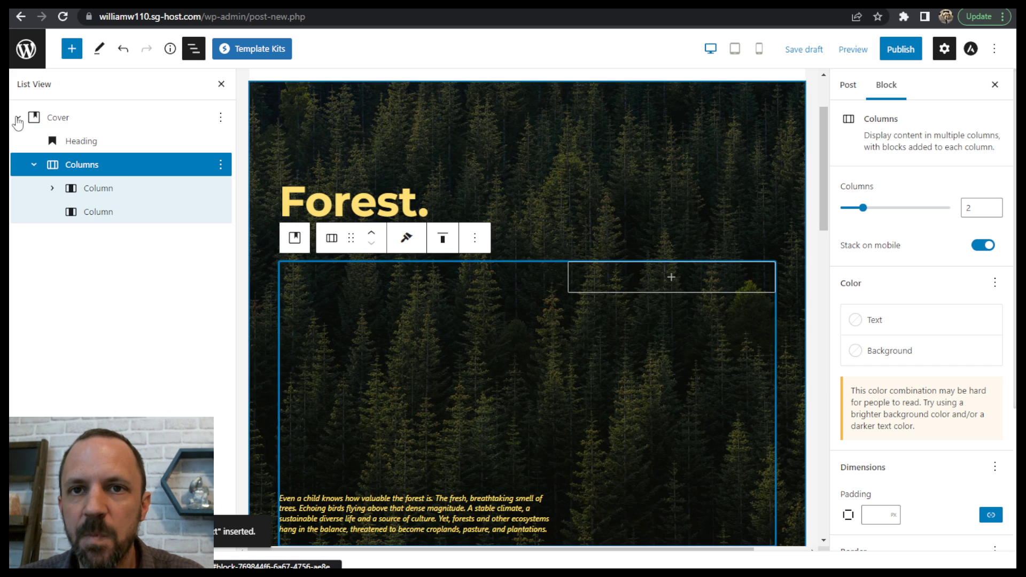
{"action": "left_click", "coordinate": [18, 117]}
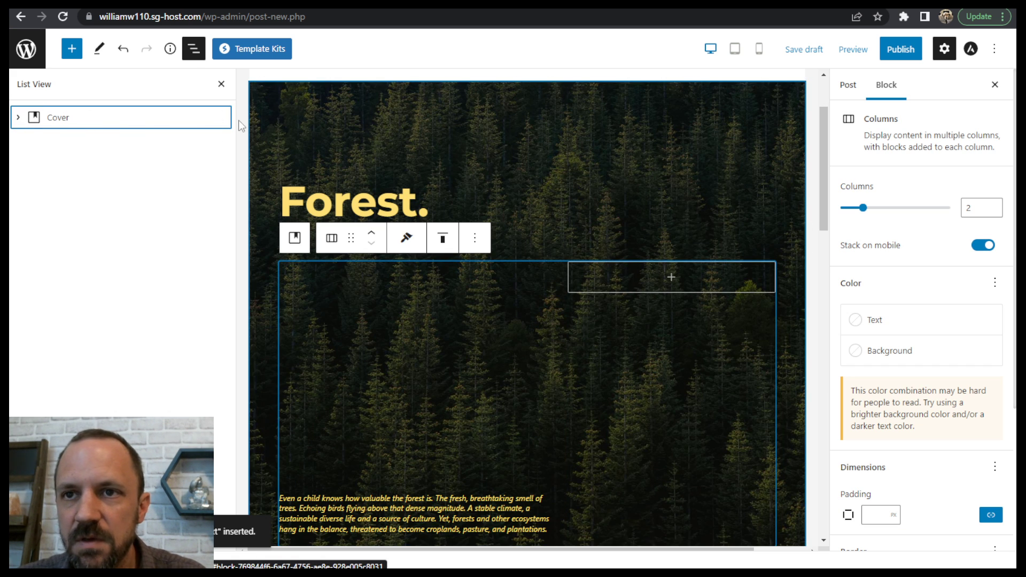
{"action": "left_click", "coordinate": [220, 117]}
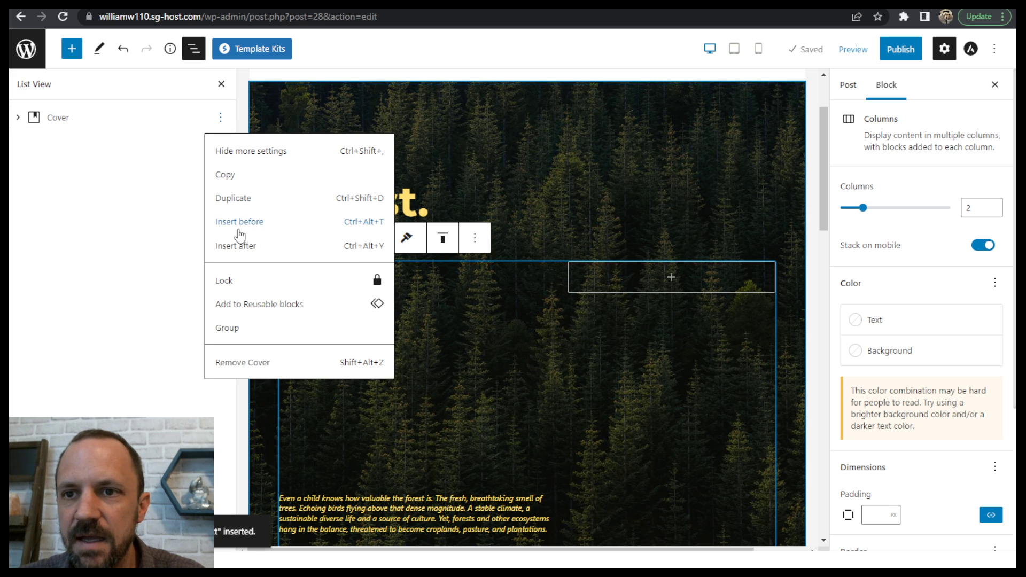
{"action": "left_click", "coordinate": [250, 248]}
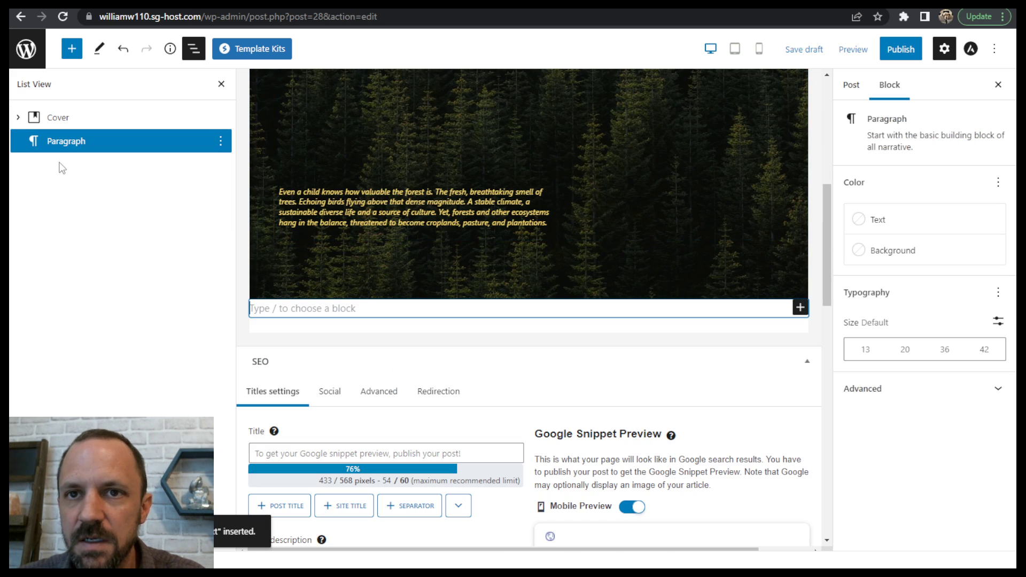
- Fill three paragraphs below the cover with the placeholder text ";asdlkfj a;sdlkjf as;flk jas;dl fjk", "sa;dlkjfa;ldjk" and "as[d;lj"
{"action": "type", "text": ";asdlkfj a;sdlkjf as;flk jas;dl fjk"}
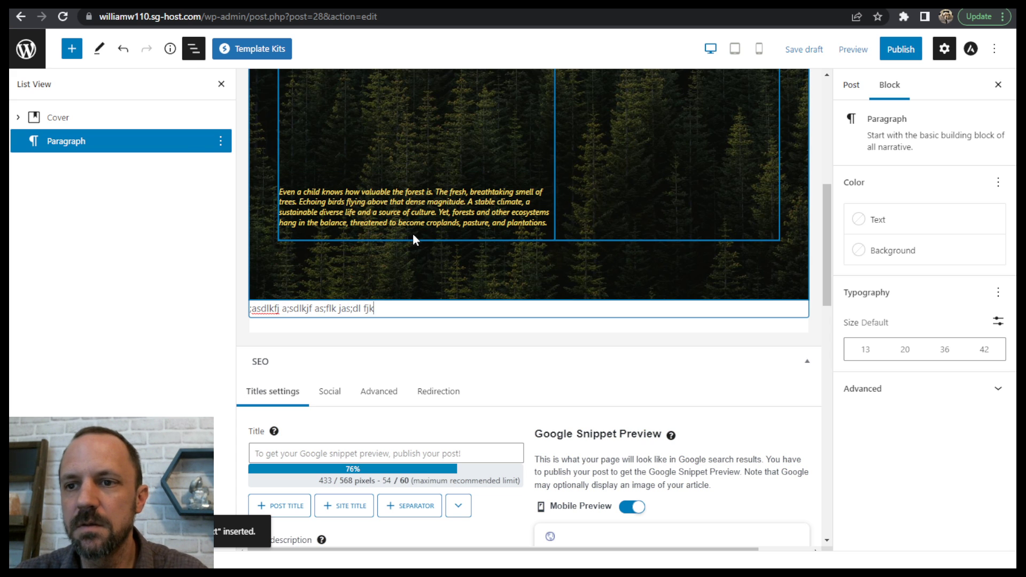
{"action": "key", "text": "Return"}
{"action": "type", "text": "sa;dlkjfa;ldjk"}
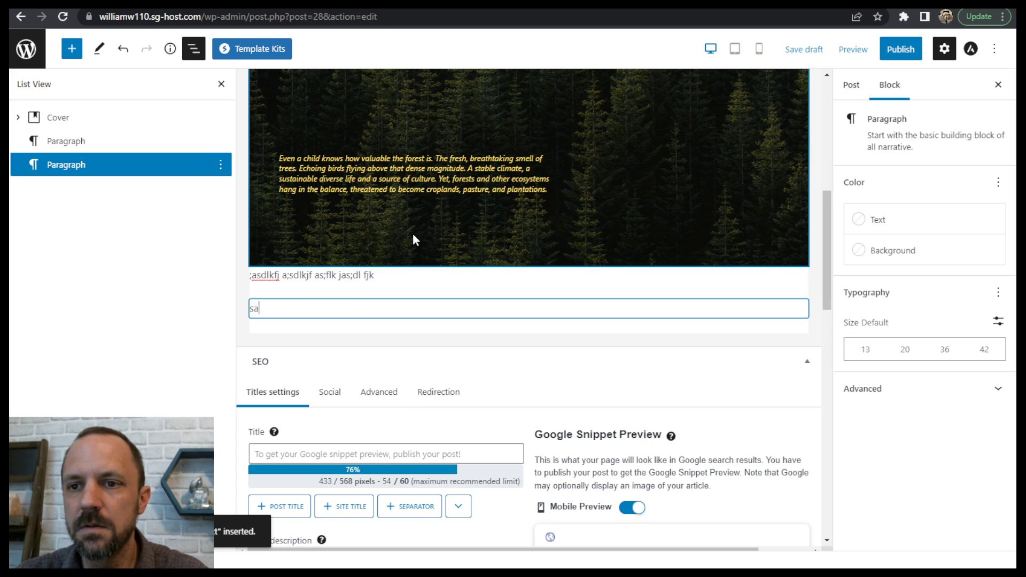
{"action": "key", "text": "Return"}
{"action": "type", "text": "as[d;lj"}
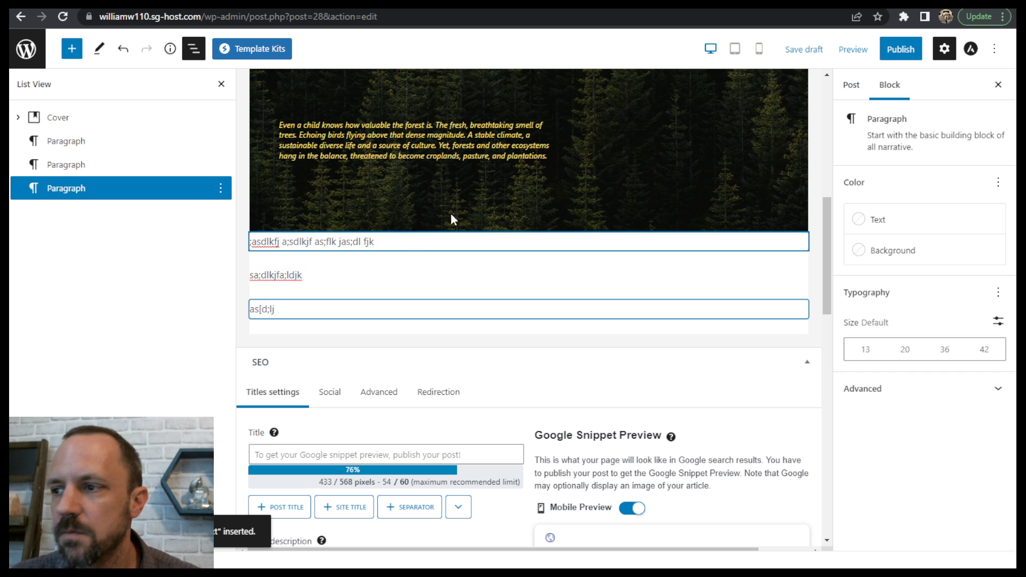
- Add an H2 heading reading "Header" below the three placeholder paragraphs and start a new paragraph under it
{"action": "key", "text": "Return"}
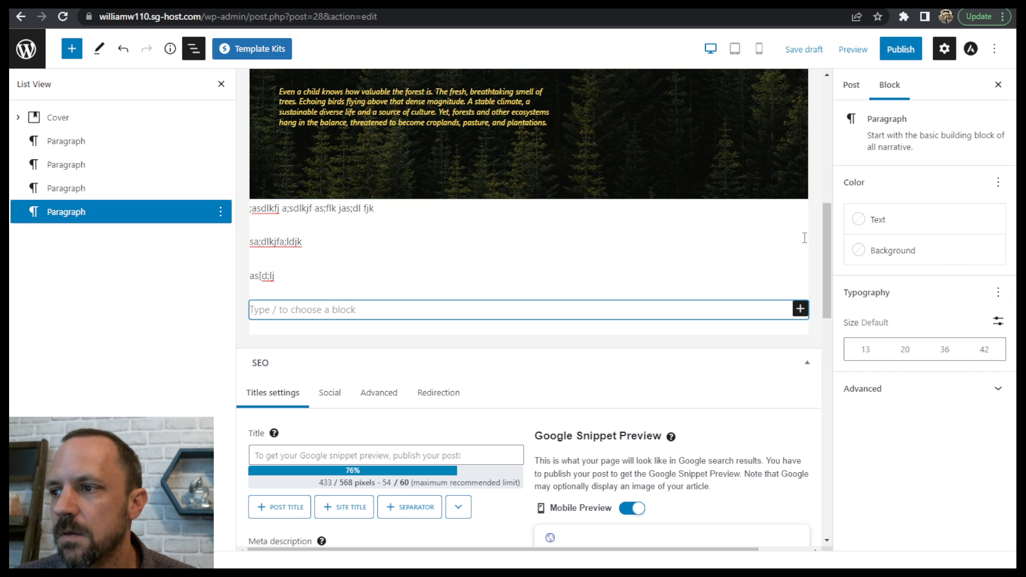
{"action": "left_click", "coordinate": [799, 308]}
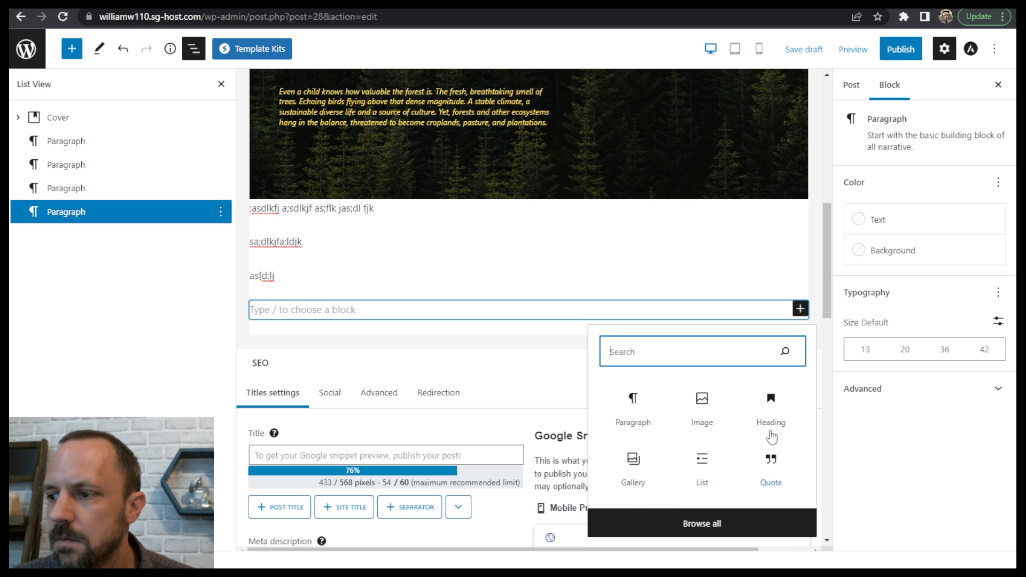
{"action": "left_click", "coordinate": [767, 405]}
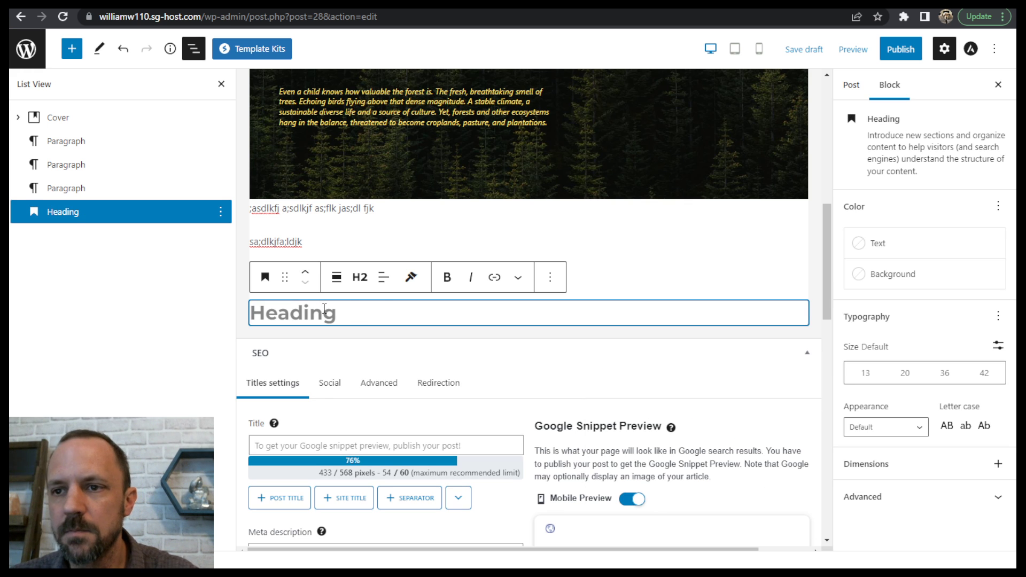
{"action": "type", "text": "ader"}
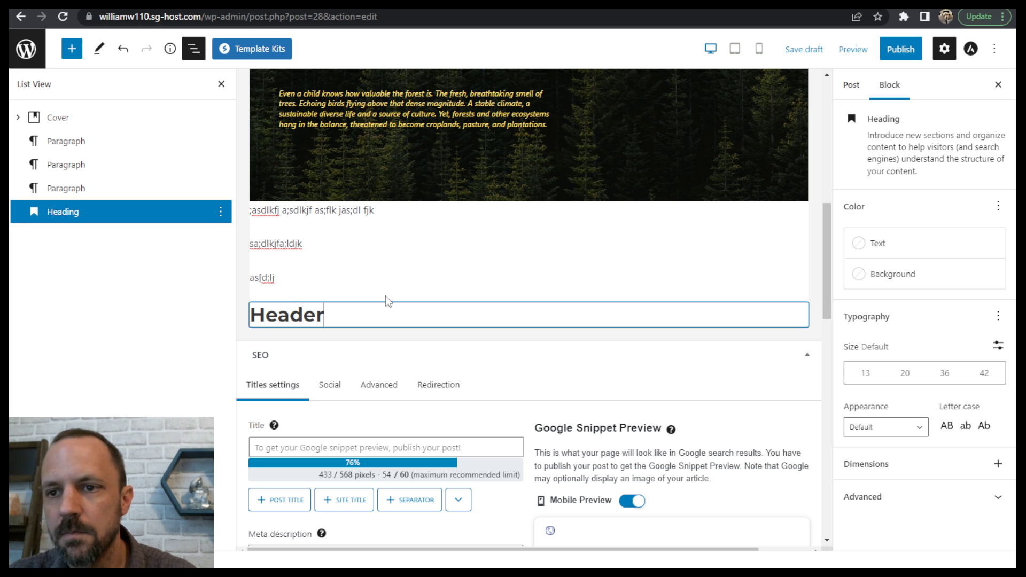
{"action": "key", "text": "Return"}
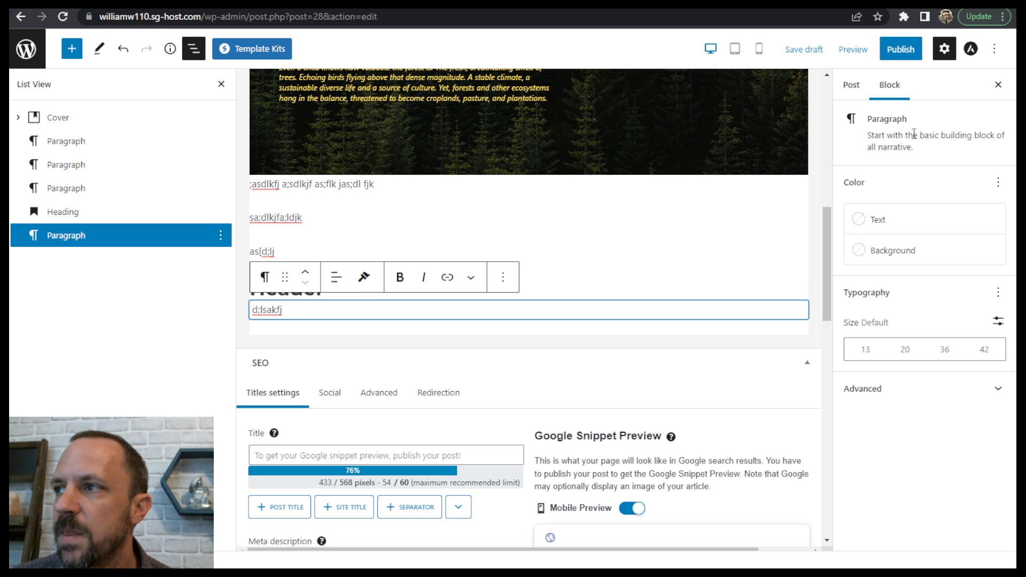
- Publish the post with the pre-publish confirmation and dismiss the post-publish options
{"action": "left_click", "coordinate": [899, 50]}
{"action": "left_click", "coordinate": [892, 54]}
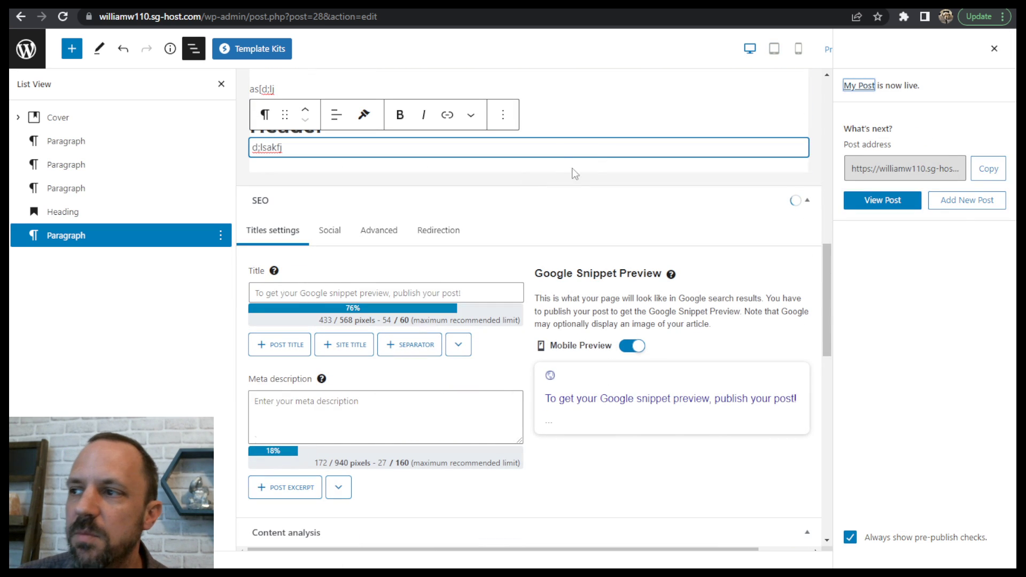
{"action": "left_click", "coordinate": [994, 50]}
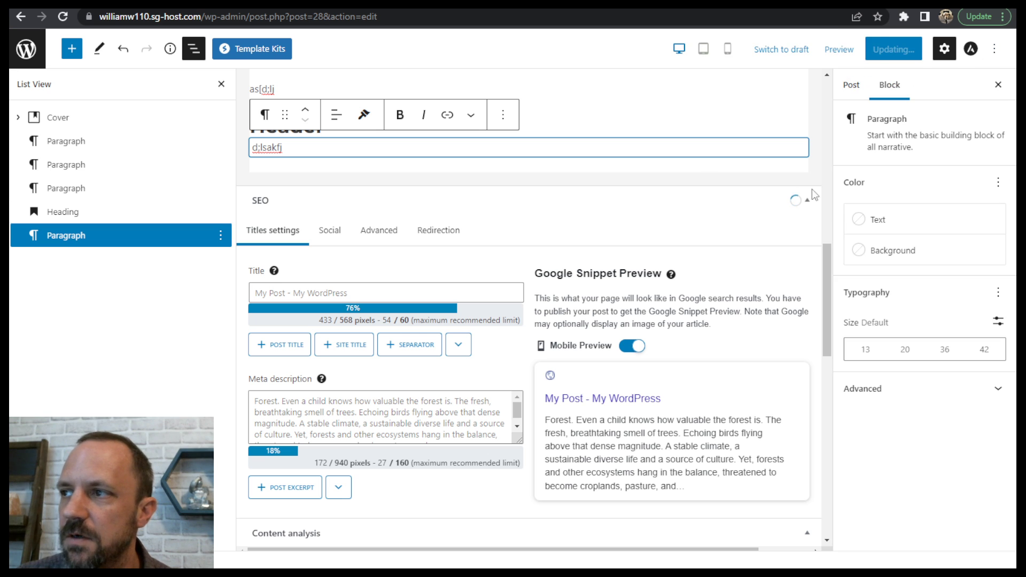
- Set work-with-me.jpg from the media library as the post's featured image and update the post
{"action": "left_click", "coordinate": [851, 86]}
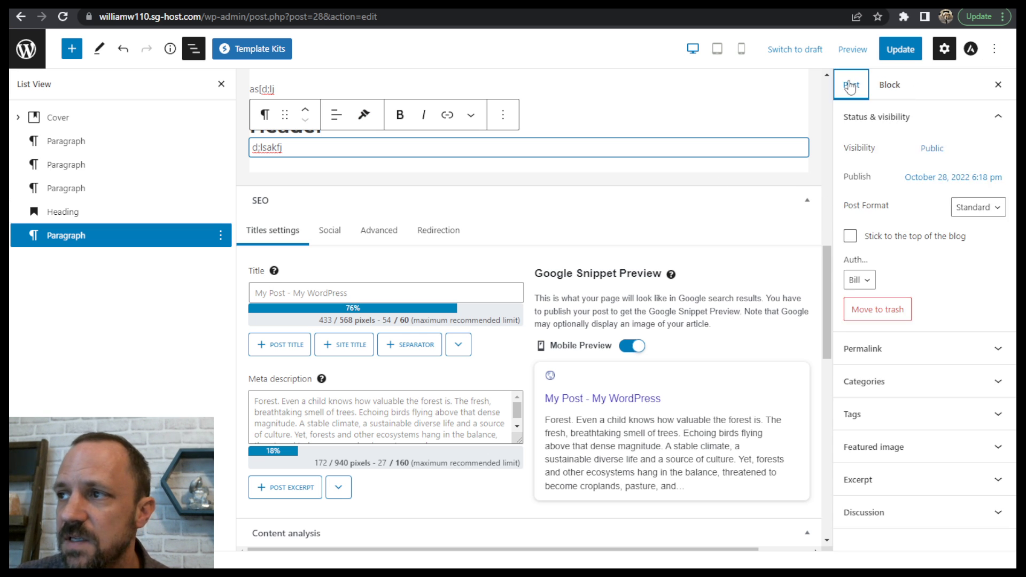
{"action": "left_click", "coordinate": [889, 447]}
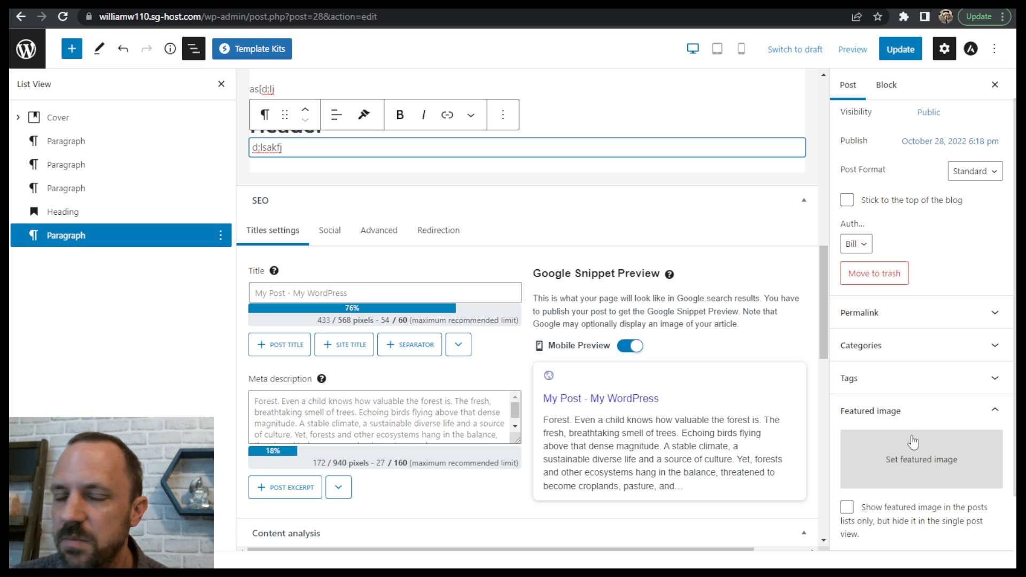
{"action": "left_click", "coordinate": [910, 466]}
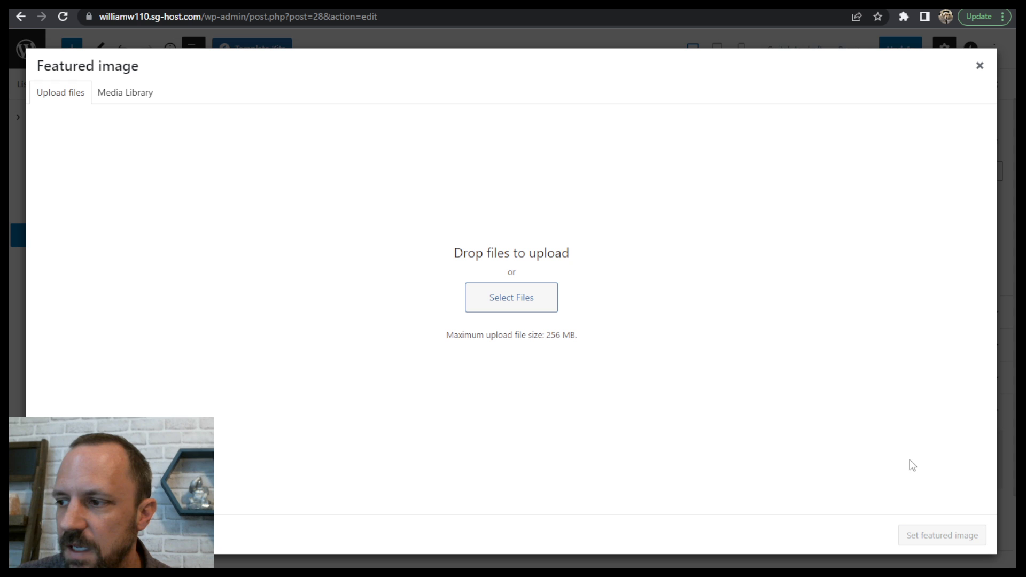
{"action": "left_click", "coordinate": [113, 101]}
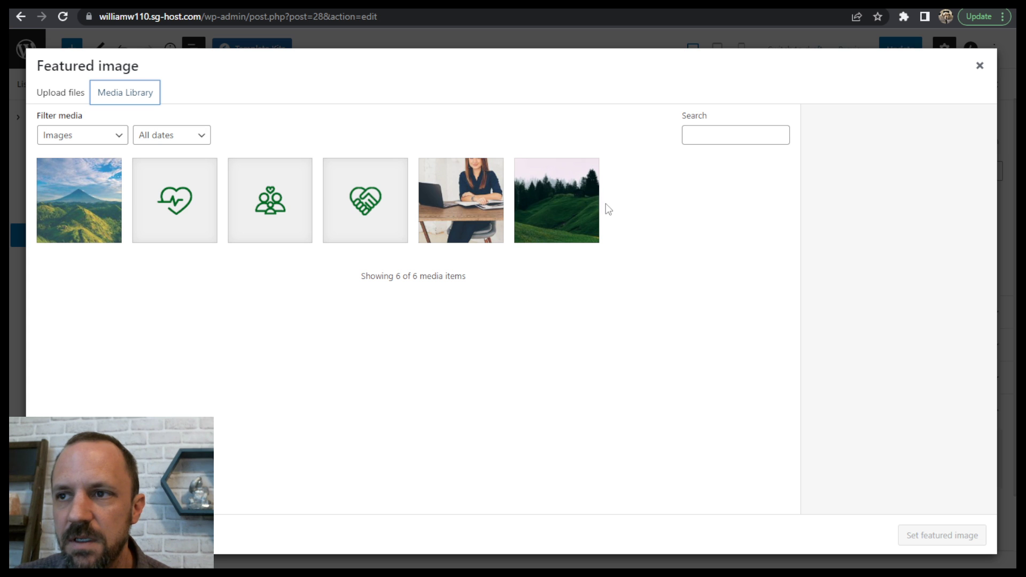
{"action": "left_click", "coordinate": [102, 190]}
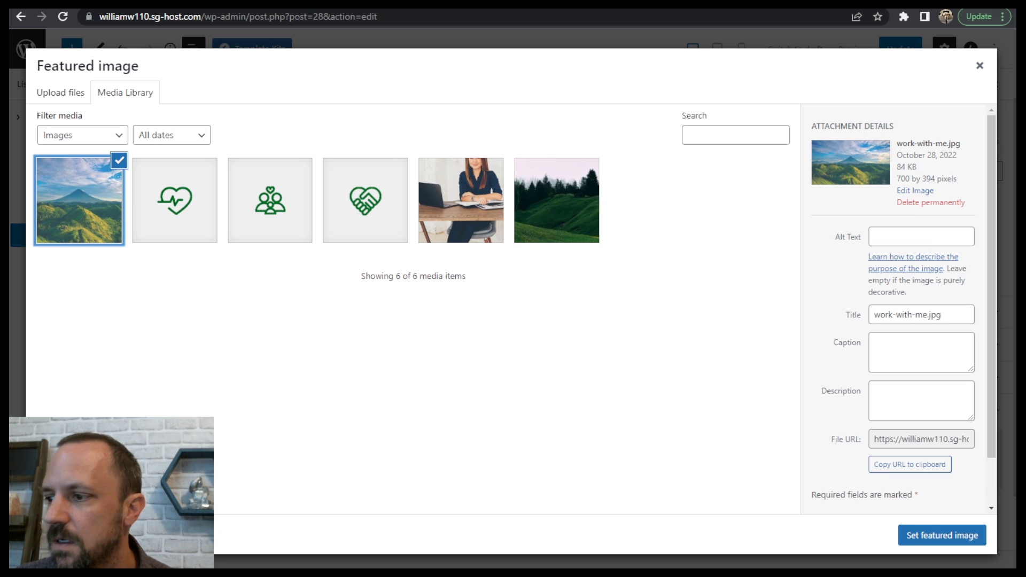
{"action": "left_click", "coordinate": [942, 537]}
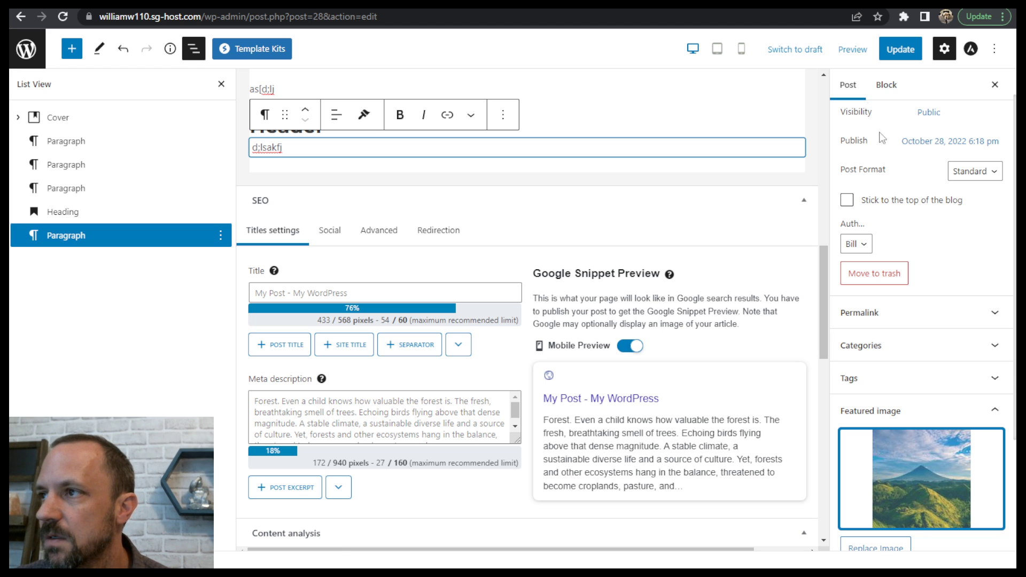
{"action": "left_click", "coordinate": [903, 51]}
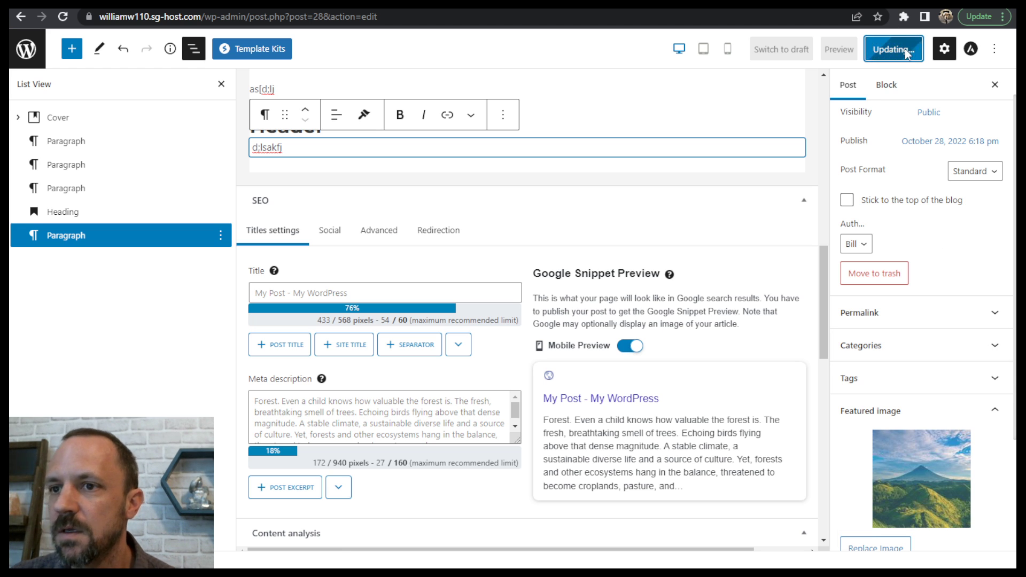
- Collapse the SEO and Content analysis sections below the post and check the post content from end to start
{"action": "mouse_move", "coordinate": [819, 298]}
{"action": "left_mouse_down"}
{"action": "mouse_move", "coordinate": [832, 92]}
{"action": "mouse_move", "coordinate": [781, 524]}
{"action": "mouse_move", "coordinate": [823, 299]}
{"action": "mouse_move", "coordinate": [823, 128]}
{"action": "mouse_move", "coordinate": [817, 272]}
{"action": "mouse_move", "coordinate": [827, 294]}
{"action": "mouse_move", "coordinate": [824, 281]}
{"action": "left_mouse_up"}
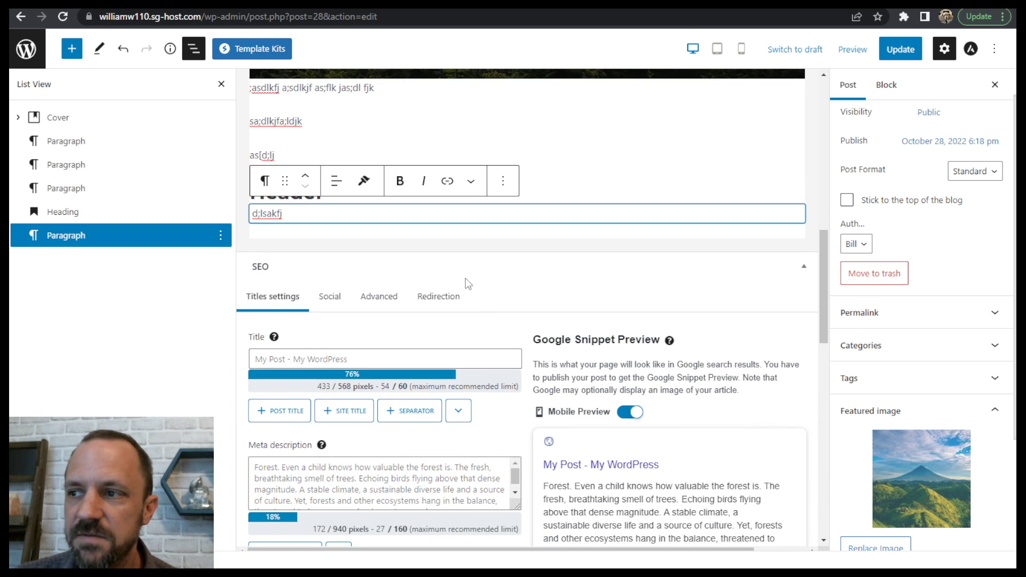
{"action": "left_click", "coordinate": [808, 265]}
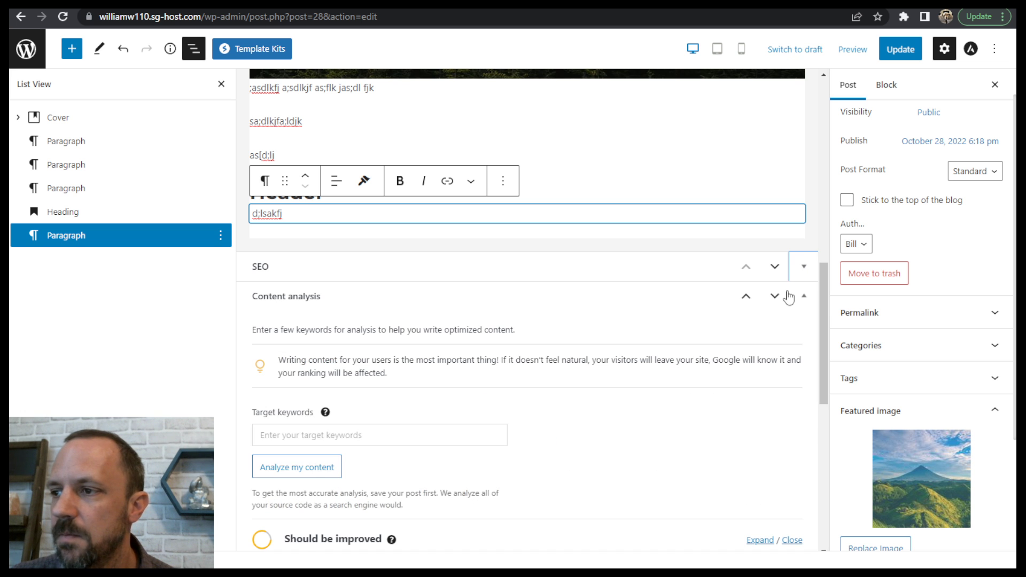
{"action": "left_click", "coordinate": [804, 300]}
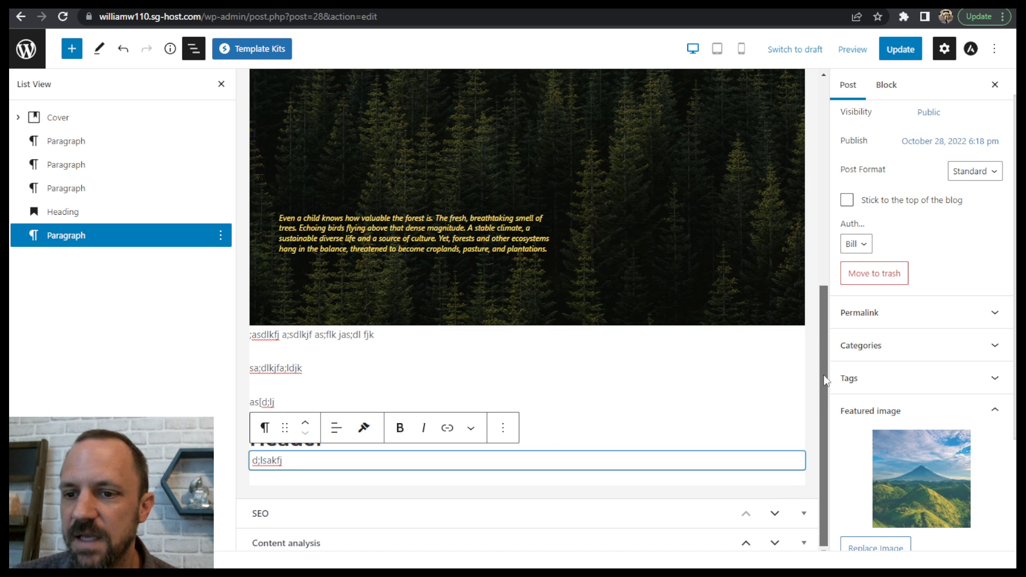
{"action": "left_click", "coordinate": [325, 334]}
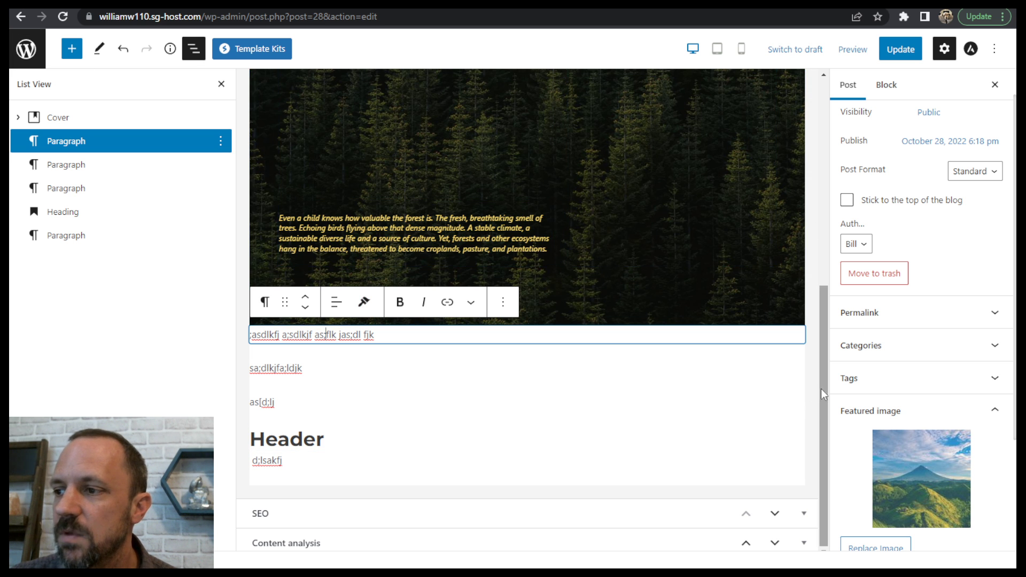
{"action": "left_click_drag", "start_coordinate": [822, 394], "coordinate": [836, 173]}
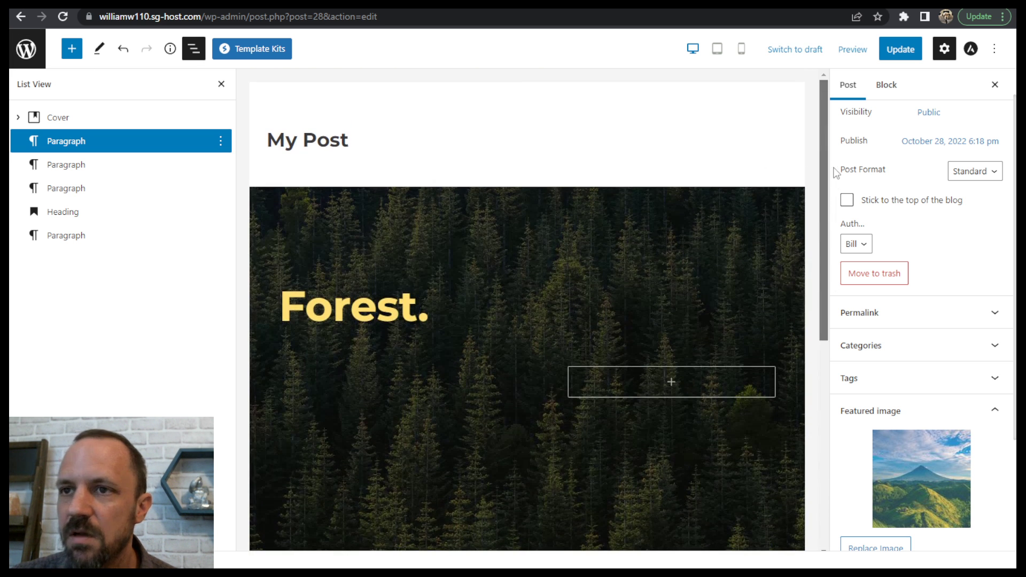
- Leave the post editor and view the site's Posts page from the list of all pages
{"action": "left_click", "coordinate": [24, 51]}
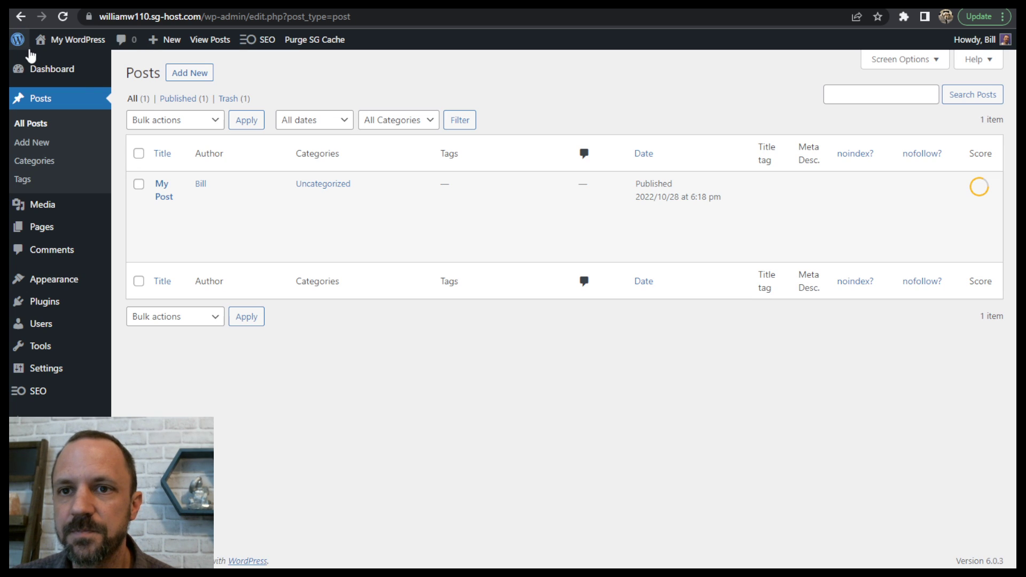
{"action": "mouse_move", "coordinate": [200, 194]}
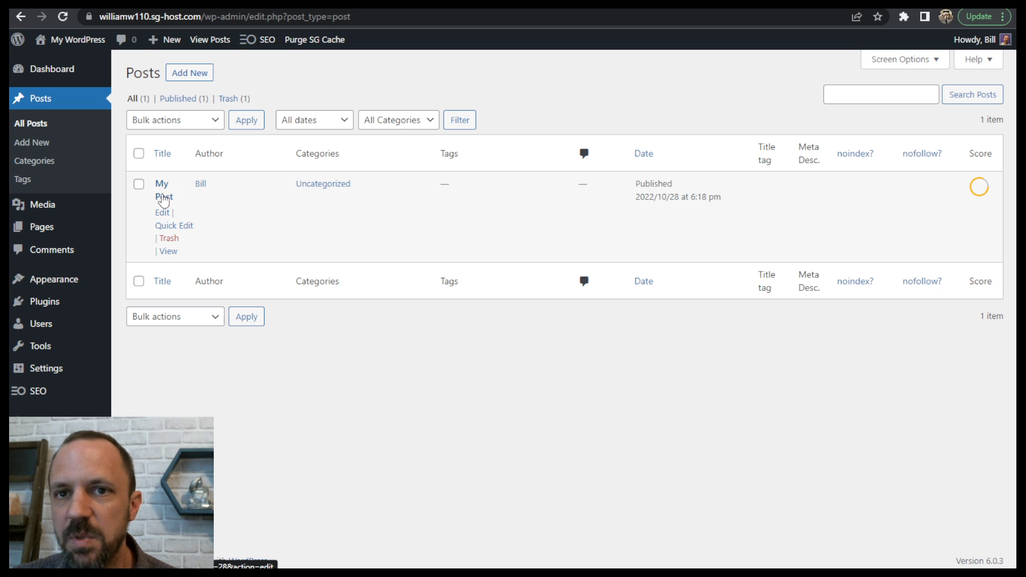
{"action": "mouse_move", "coordinate": [40, 230]}
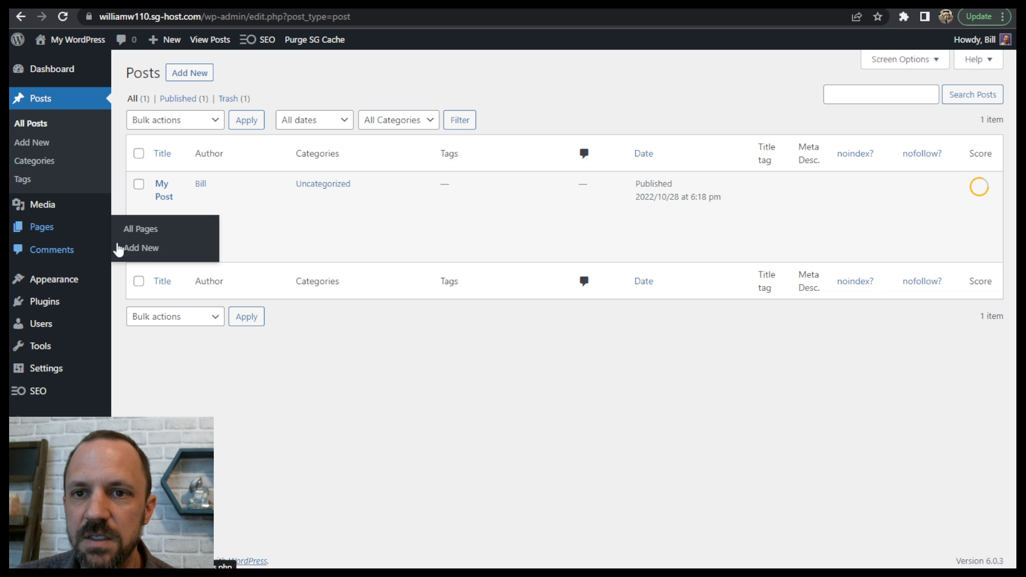
{"action": "left_click", "coordinate": [142, 230]}
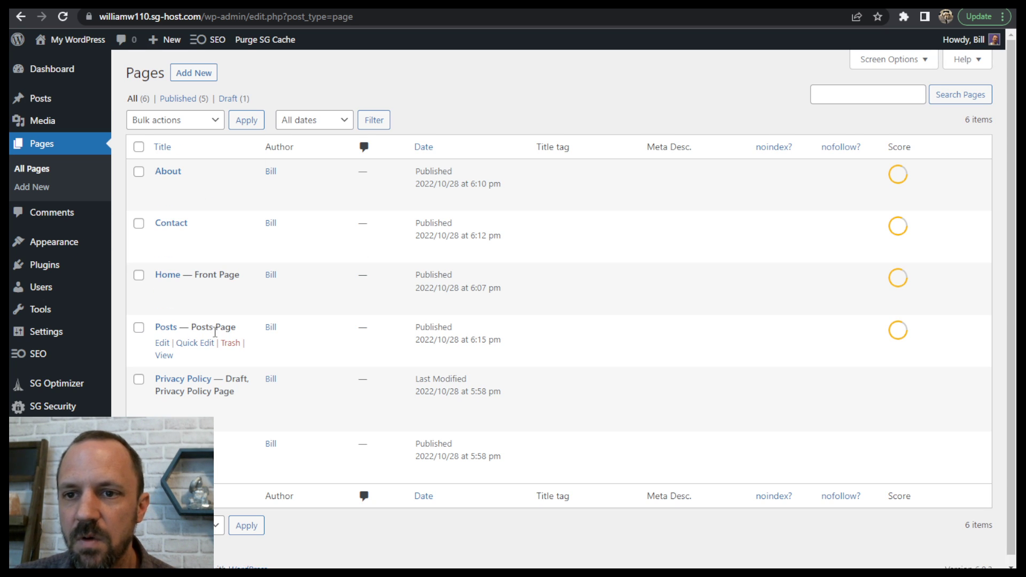
{"action": "left_click", "coordinate": [163, 357]}
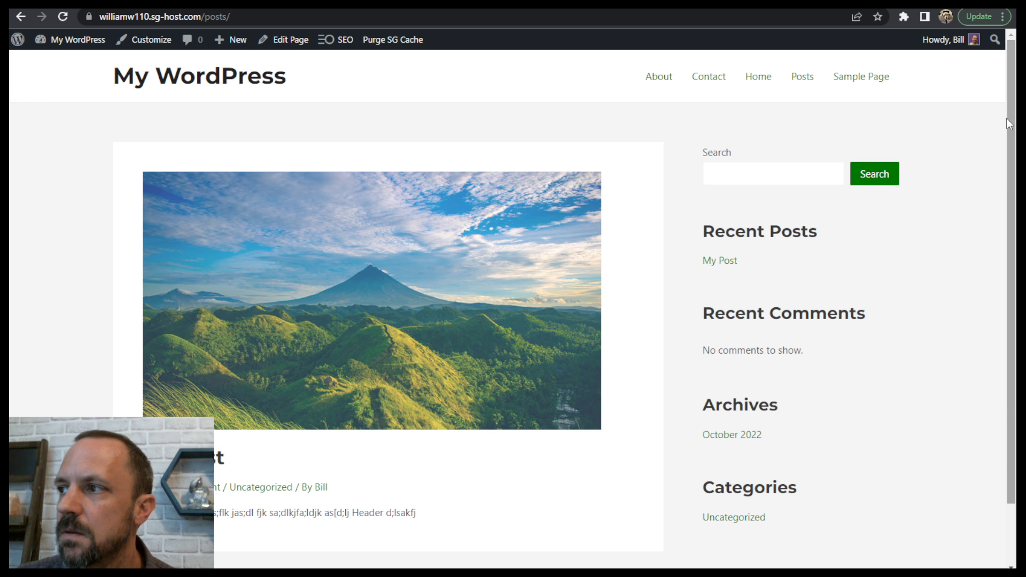
{"action": "scroll", "coordinate": [203, 321], "scroll_direction": "down", "scroll_amount": 1}
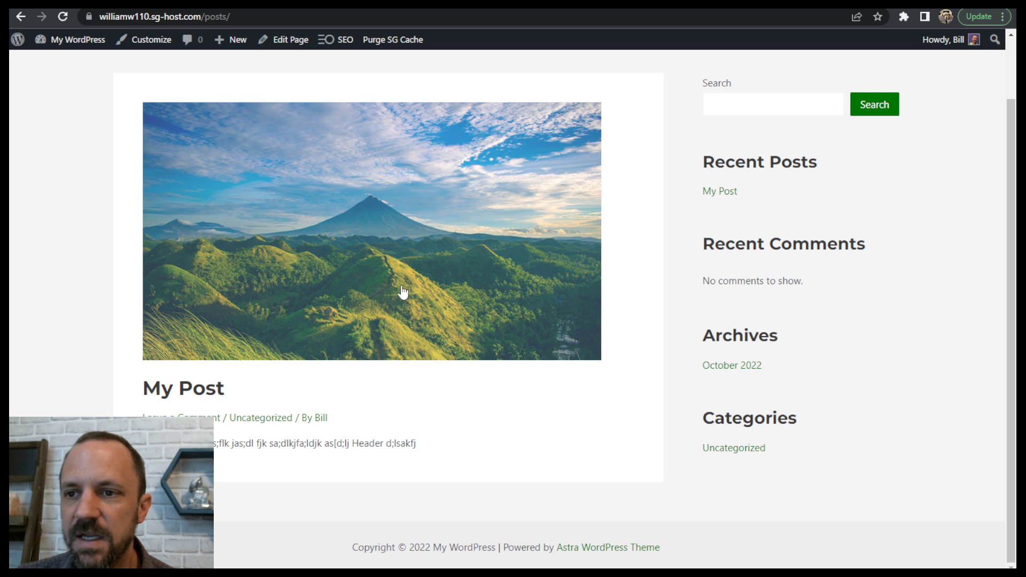
- Open My Post from the blog page and examine its featured image, cover block and paragraphs on the live site
{"action": "left_click", "coordinate": [309, 265]}
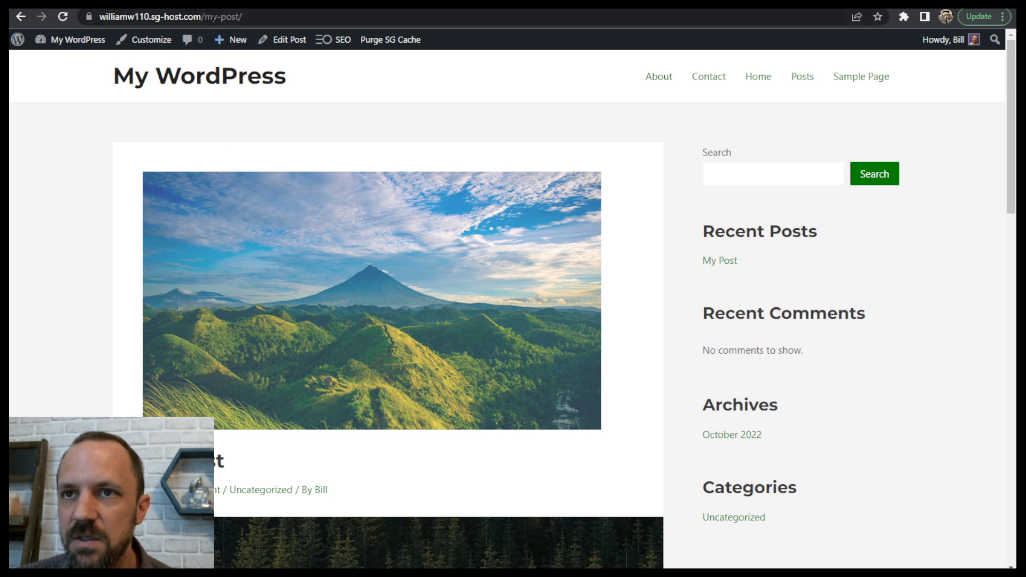
{"action": "scroll", "coordinate": [419, 289], "scroll_direction": "down", "scroll_amount": 6}
{"action": "scroll", "coordinate": [425, 286], "scroll_direction": "up", "scroll_amount": 6}
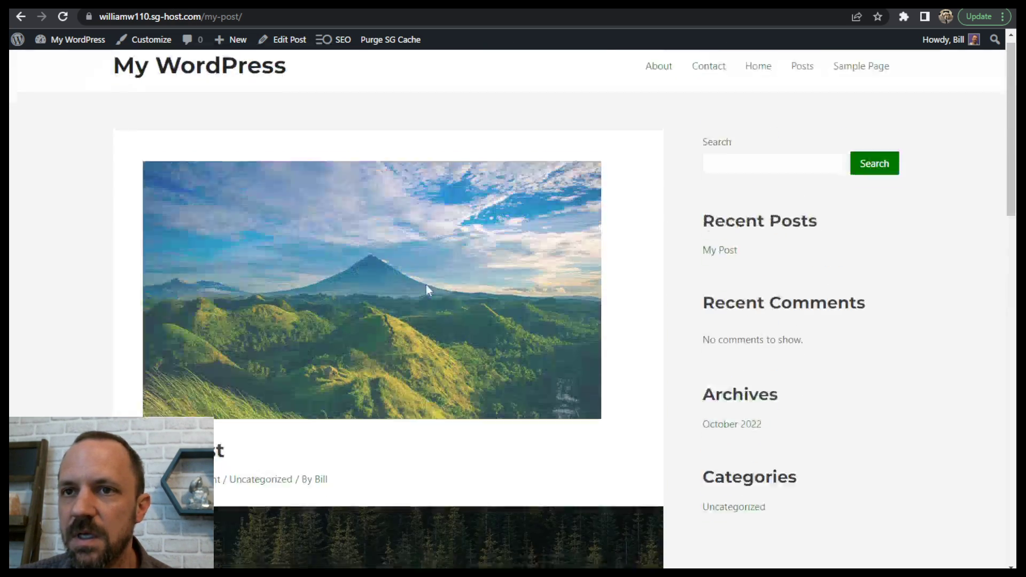
{"action": "scroll", "coordinate": [418, 259], "scroll_direction": "down", "scroll_amount": 15}
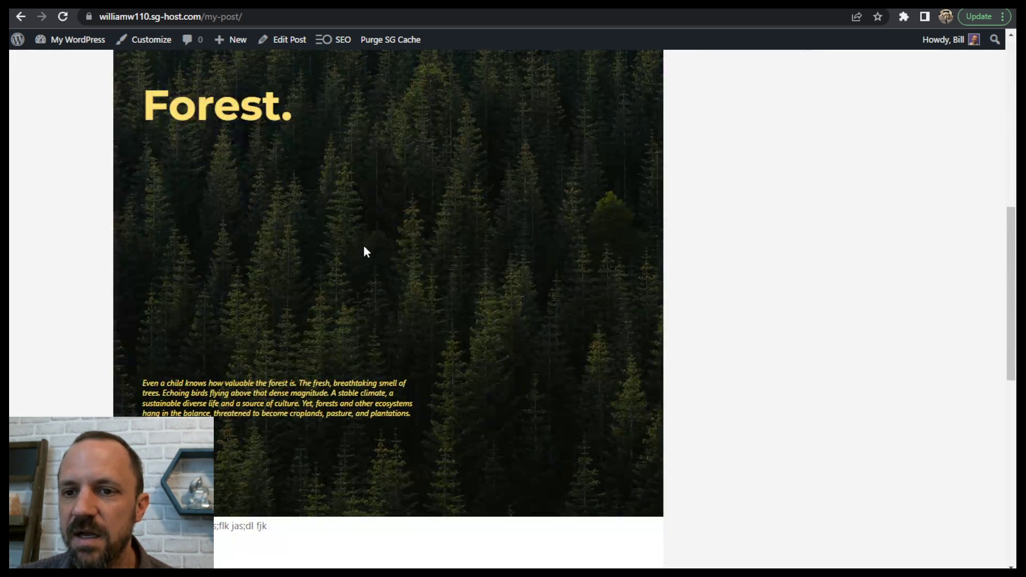
{"action": "scroll", "coordinate": [380, 250], "scroll_direction": "down", "scroll_amount": 4}
{"action": "scroll", "coordinate": [391, 247], "scroll_direction": "up", "scroll_amount": 10}
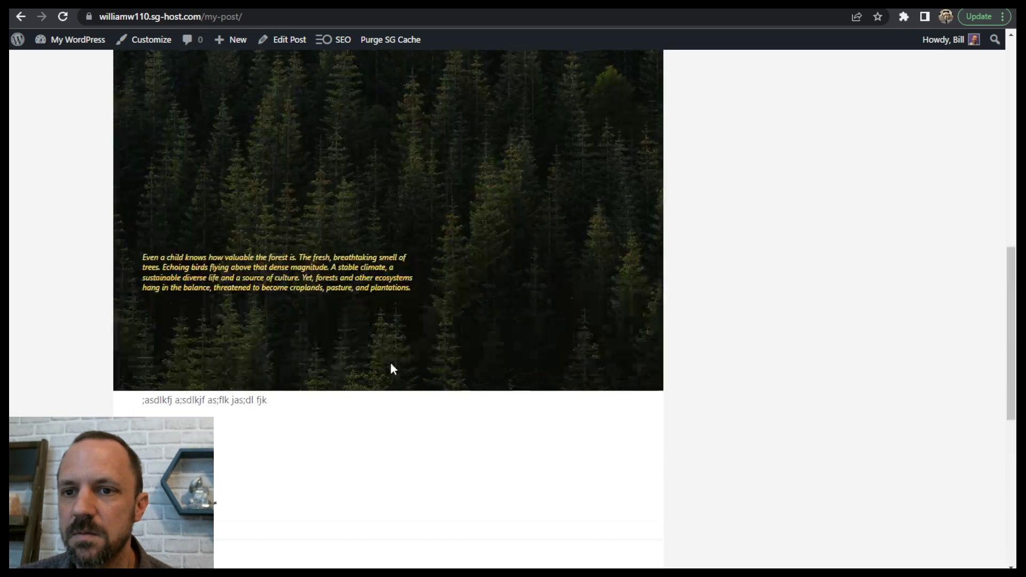
{"action": "scroll", "coordinate": [406, 359], "scroll_direction": "up", "scroll_amount": 10}
{"action": "scroll", "coordinate": [435, 332], "scroll_direction": "down", "scroll_amount": 7}
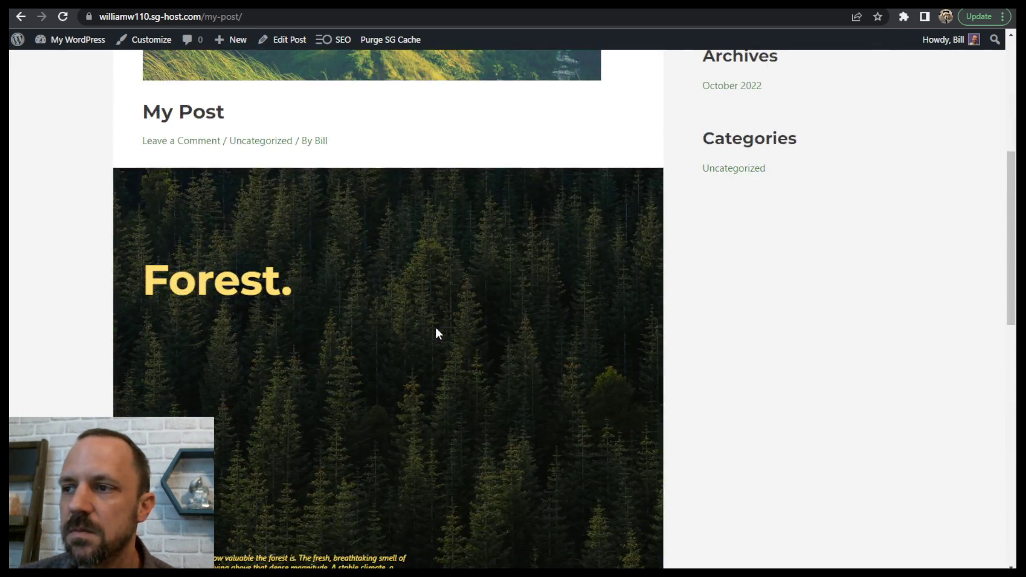
{"action": "scroll", "coordinate": [439, 365], "scroll_direction": "down", "scroll_amount": 5}
{"action": "scroll", "coordinate": [521, 376], "scroll_direction": "up", "scroll_amount": 13}
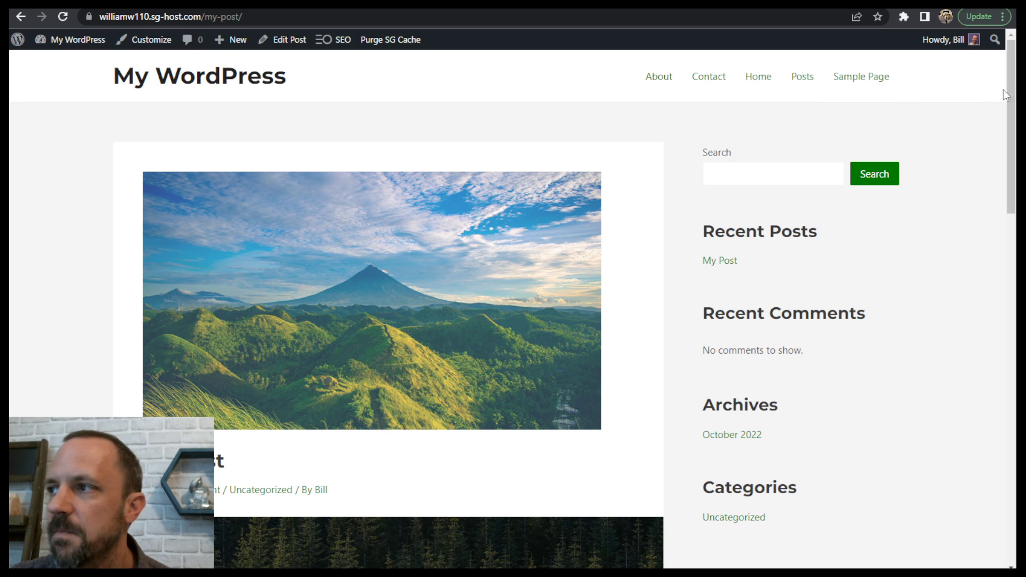
{"action": "left_click_drag", "start_coordinate": [1011, 96], "coordinate": [949, 13]}
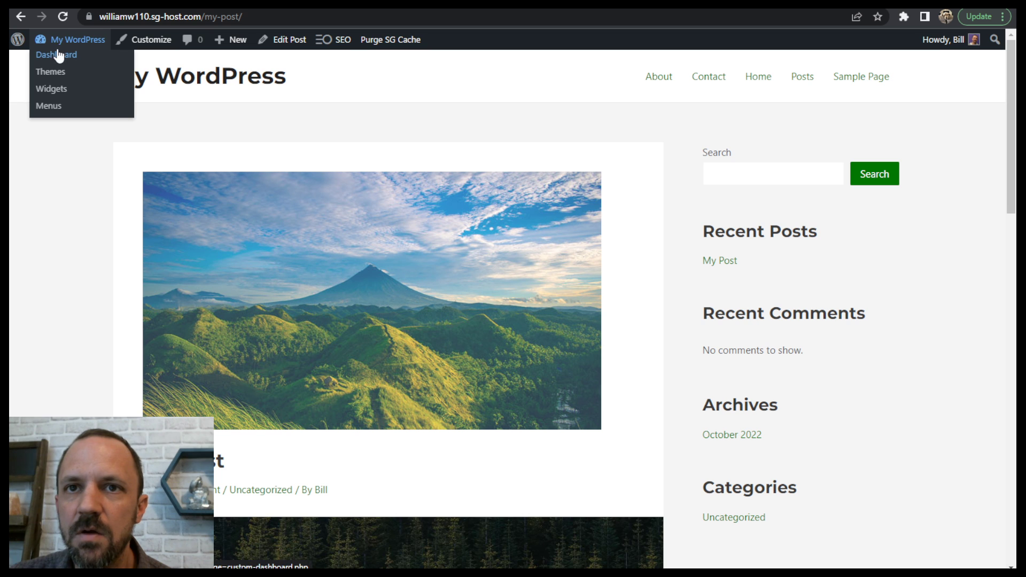
- Return to the WordPress dashboard and open the theme customizer
{"action": "left_click", "coordinate": [61, 56]}
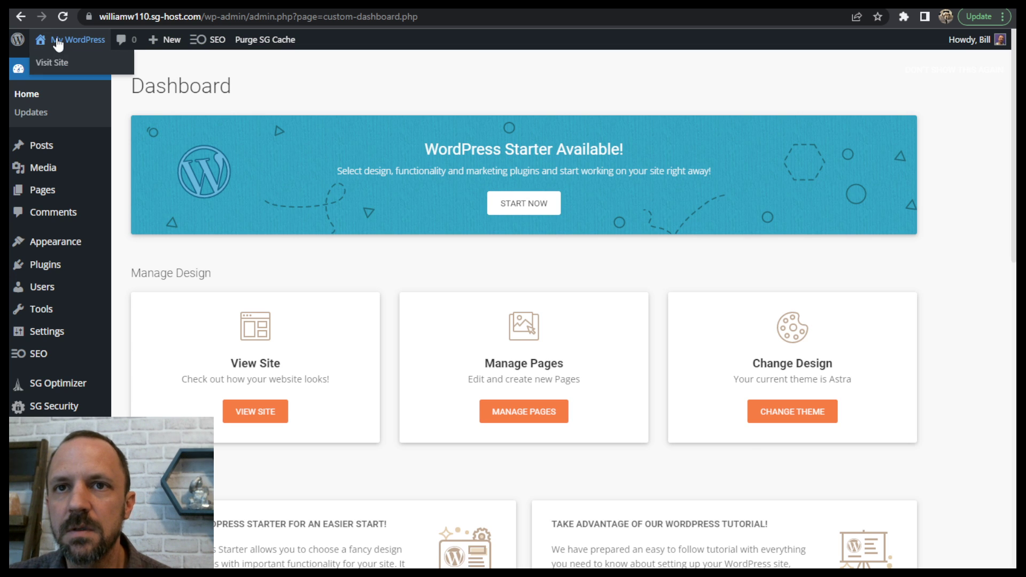
{"action": "mouse_move", "coordinate": [75, 243]}
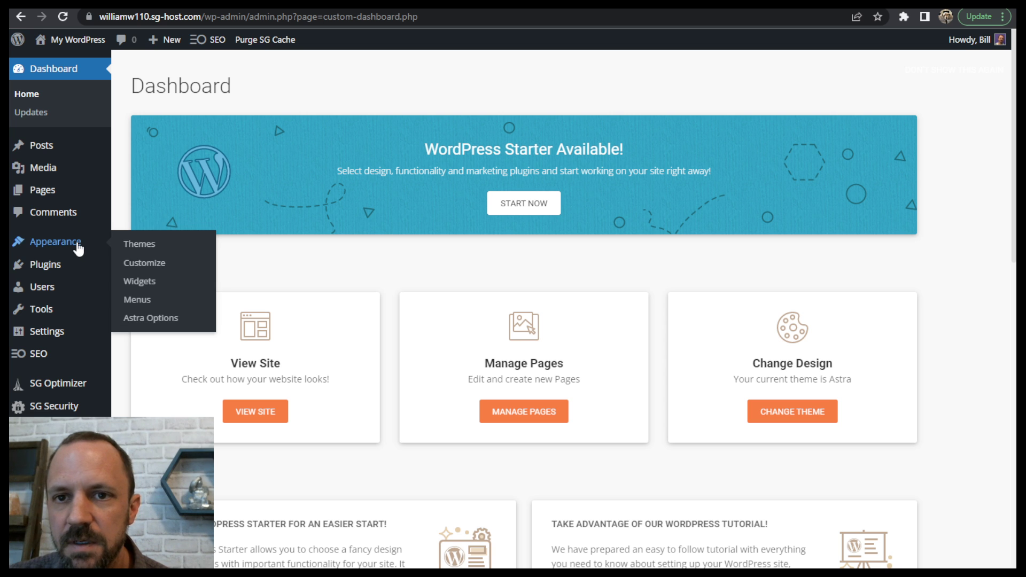
{"action": "left_click", "coordinate": [144, 261]}
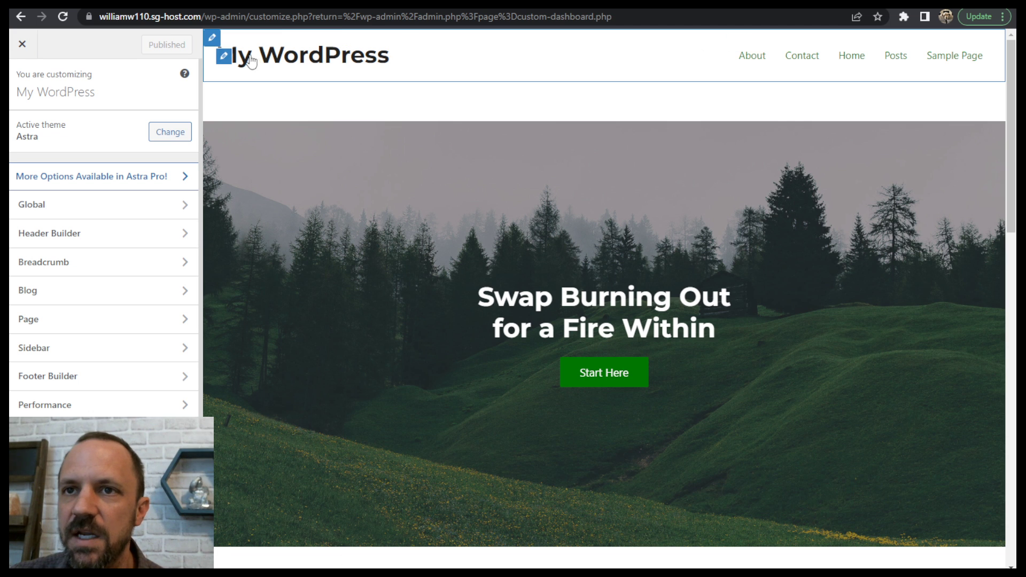
- Open the menu configuration for the header's Primary Menu, checking the available menu locations
{"action": "left_click", "coordinate": [212, 39]}
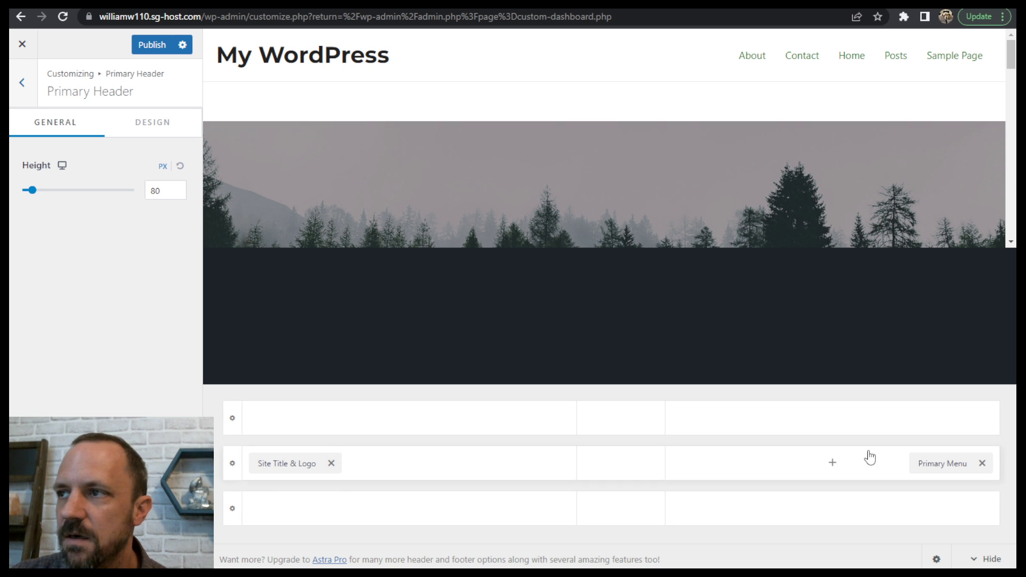
{"action": "left_click", "coordinate": [944, 464]}
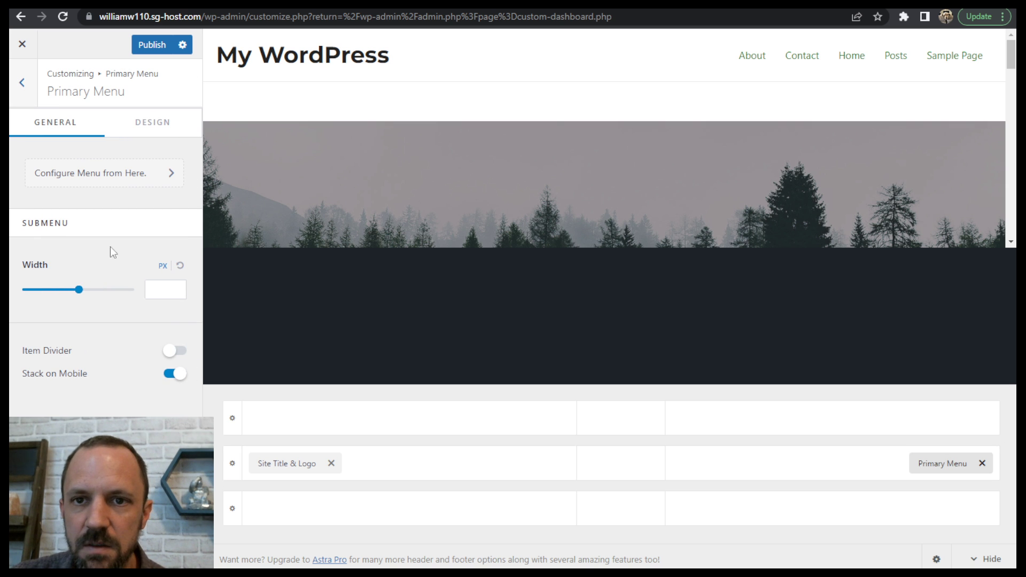
{"action": "left_click", "coordinate": [91, 179]}
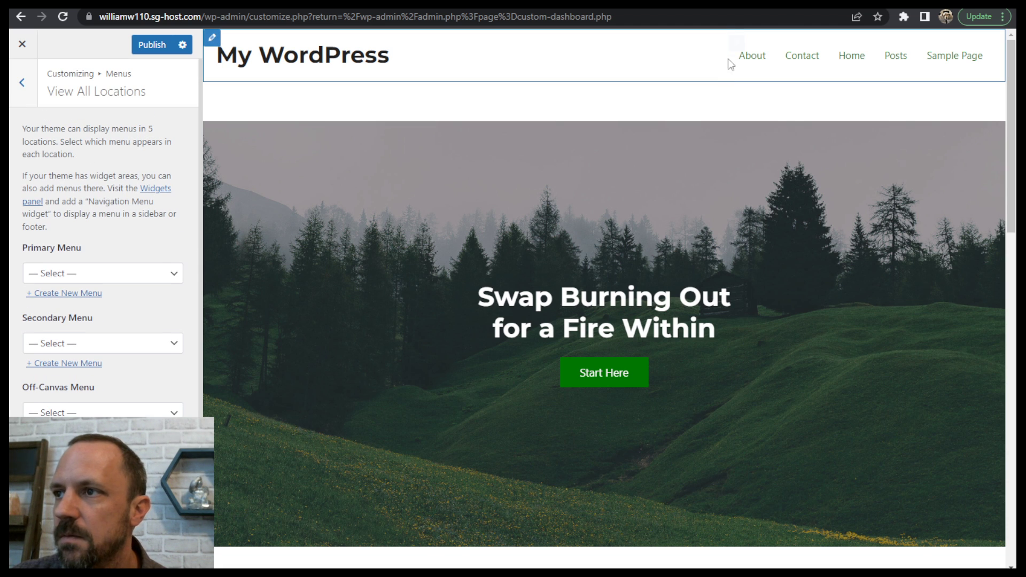
{"action": "left_click", "coordinate": [737, 44]}
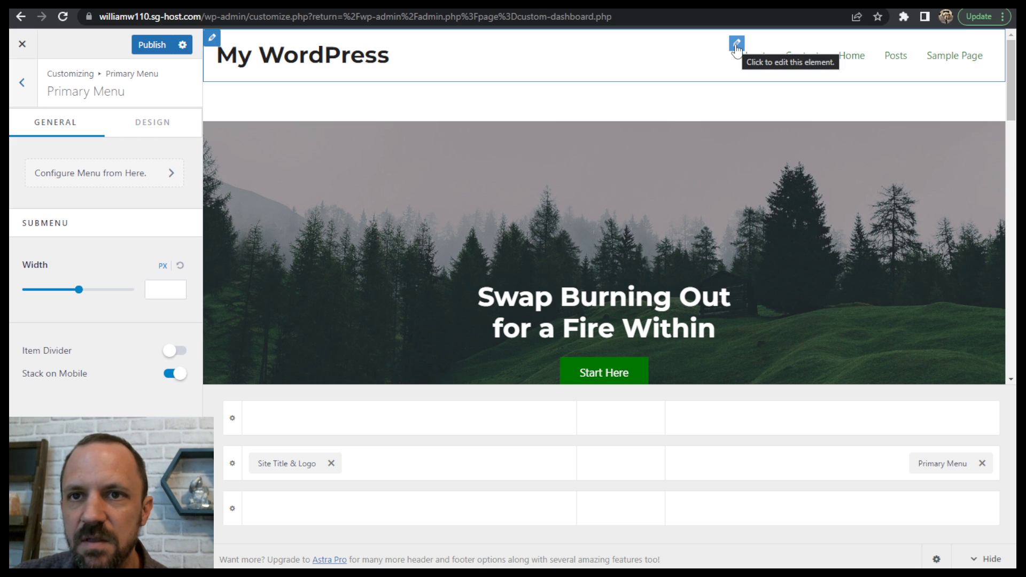
{"action": "left_click", "coordinate": [110, 172]}
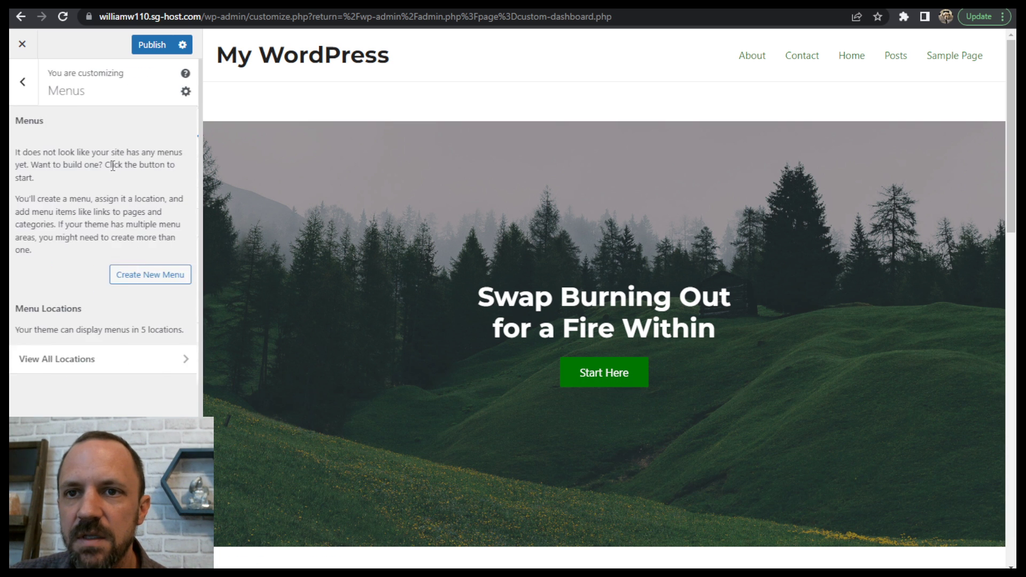
- Create a new menu named main and assign it to the Primary Menu location
{"action": "left_click", "coordinate": [113, 274]}
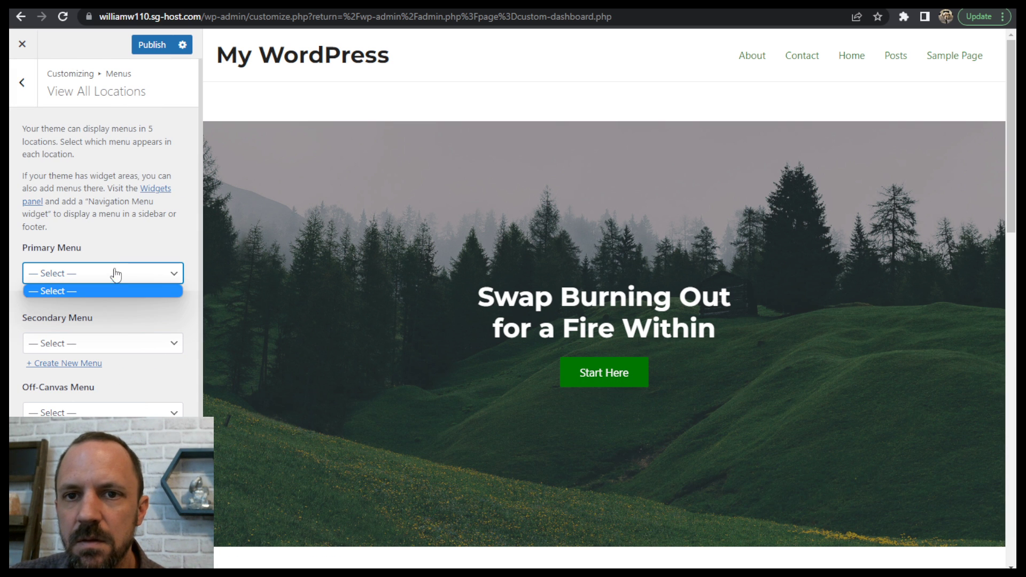
{"action": "scroll", "coordinate": [107, 224], "scroll_direction": "down", "scroll_amount": 1}
{"action": "scroll", "coordinate": [159, 269], "scroll_direction": "up", "scroll_amount": 1}
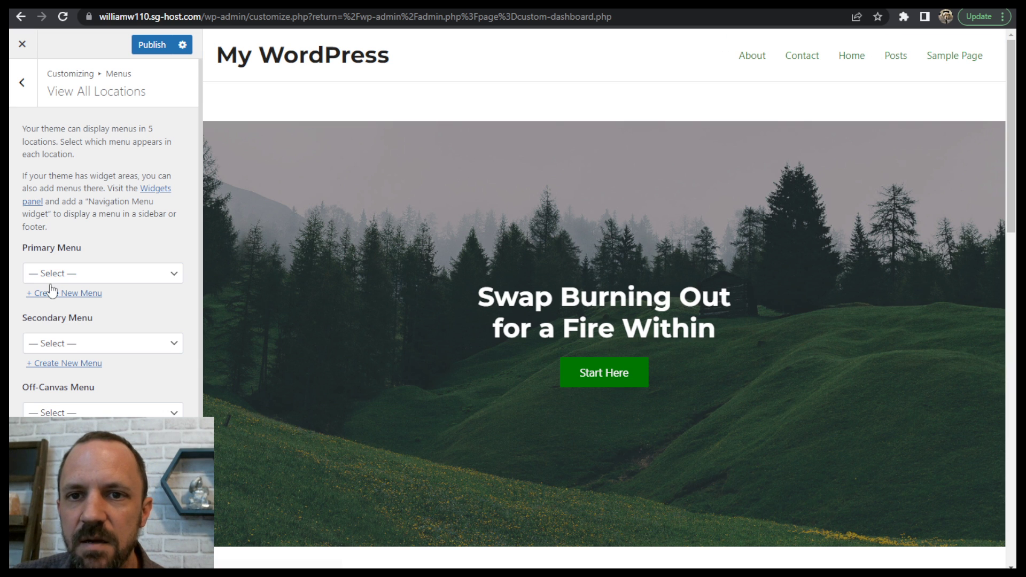
{"action": "left_click", "coordinate": [74, 294]}
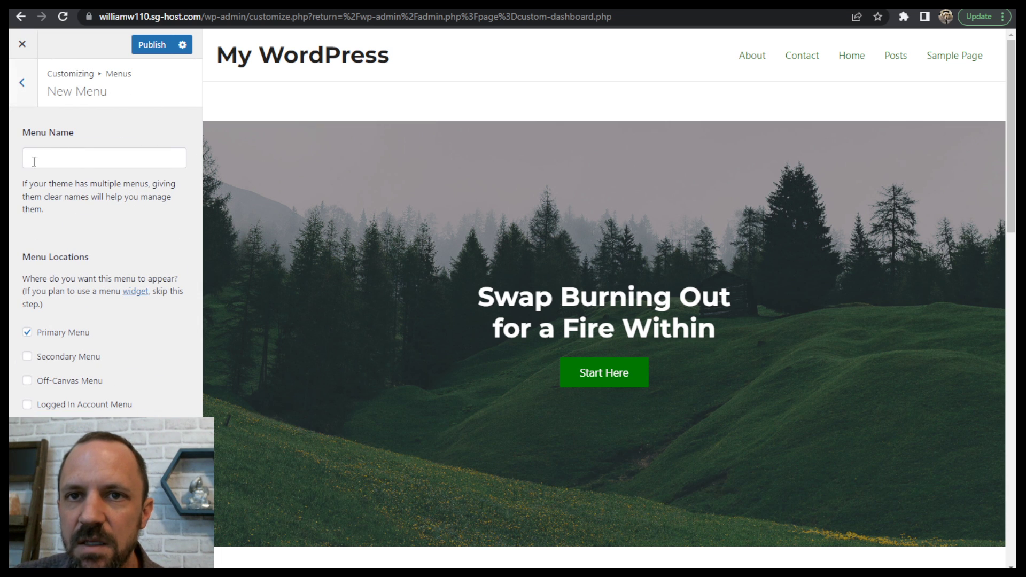
{"action": "type", "text": "main"}
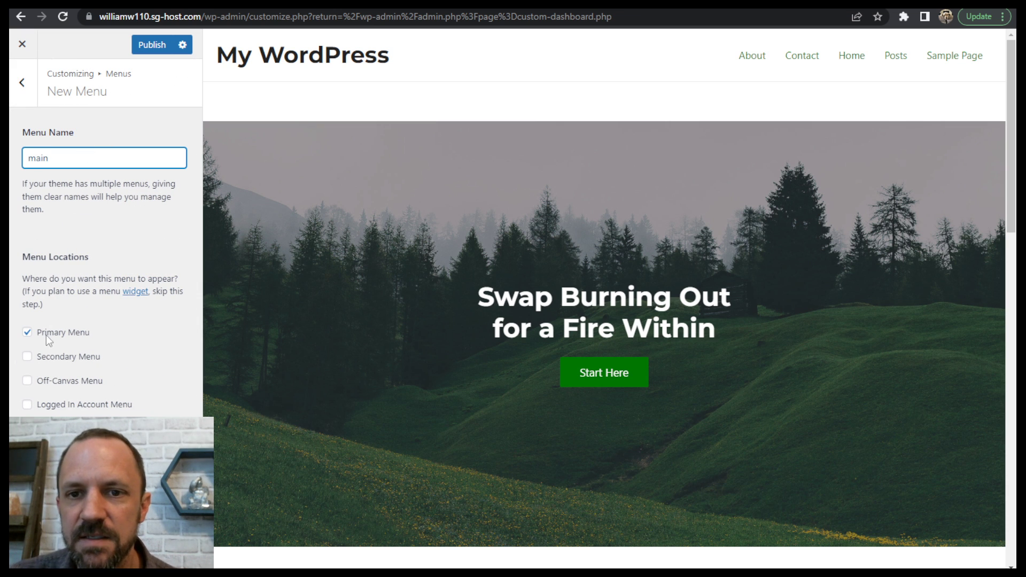
{"action": "left_click", "coordinate": [169, 502]}
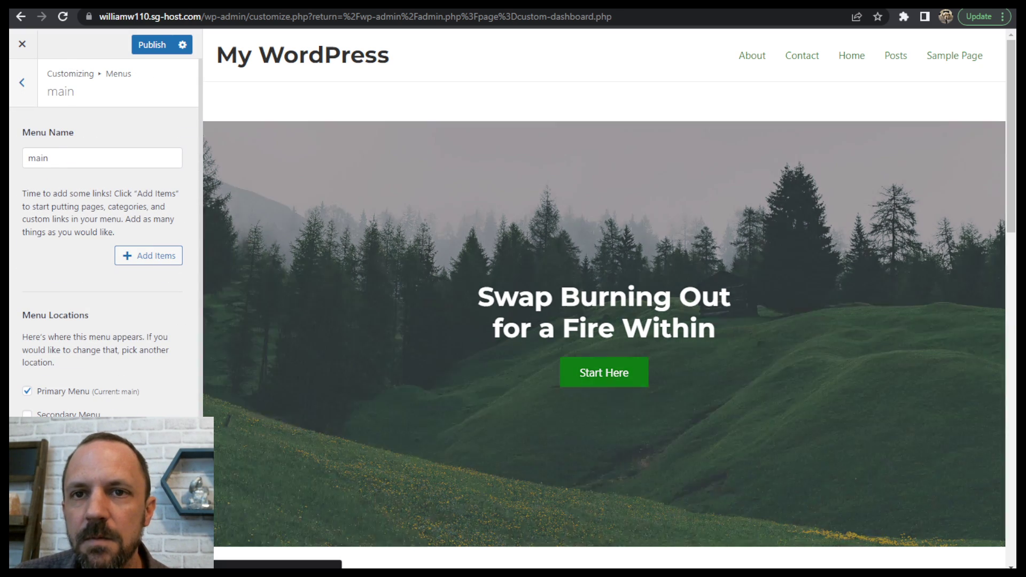
- Add the Home, Contact, About and Posts pages to the main menu in that order and publish the changes
{"action": "scroll", "coordinate": [117, 269], "scroll_direction": "down", "scroll_amount": 2}
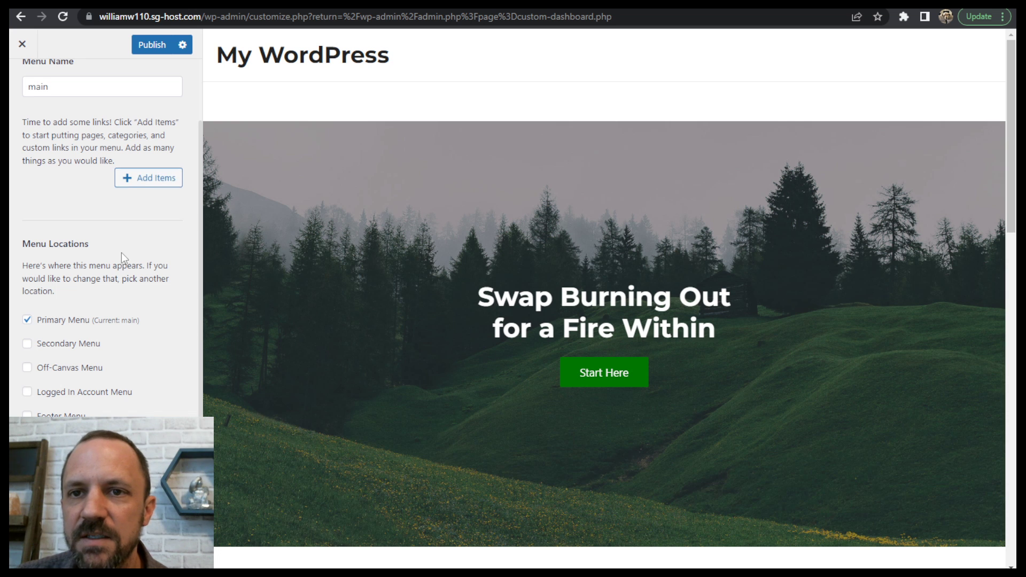
{"action": "scroll", "coordinate": [155, 197], "scroll_direction": "up", "scroll_amount": 1}
{"action": "scroll", "coordinate": [162, 201], "scroll_direction": "up", "scroll_amount": 1}
{"action": "left_click", "coordinate": [149, 255]}
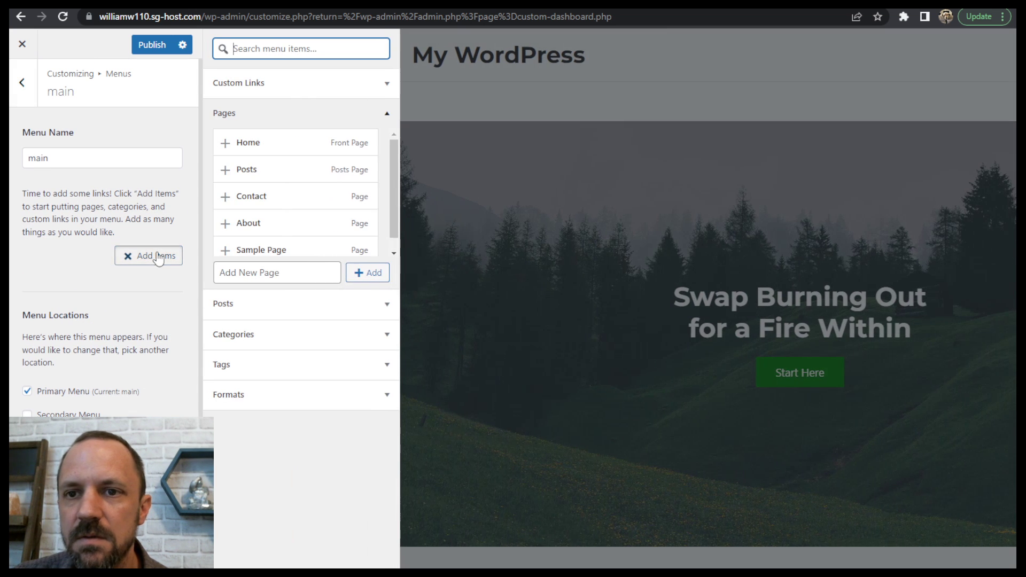
{"action": "left_click", "coordinate": [252, 144]}
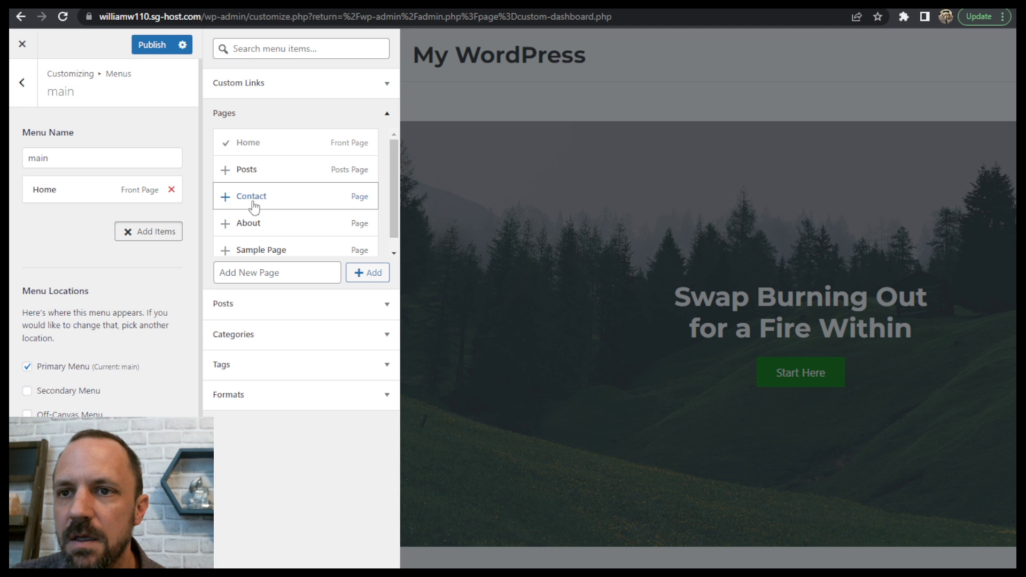
{"action": "left_click", "coordinate": [253, 203]}
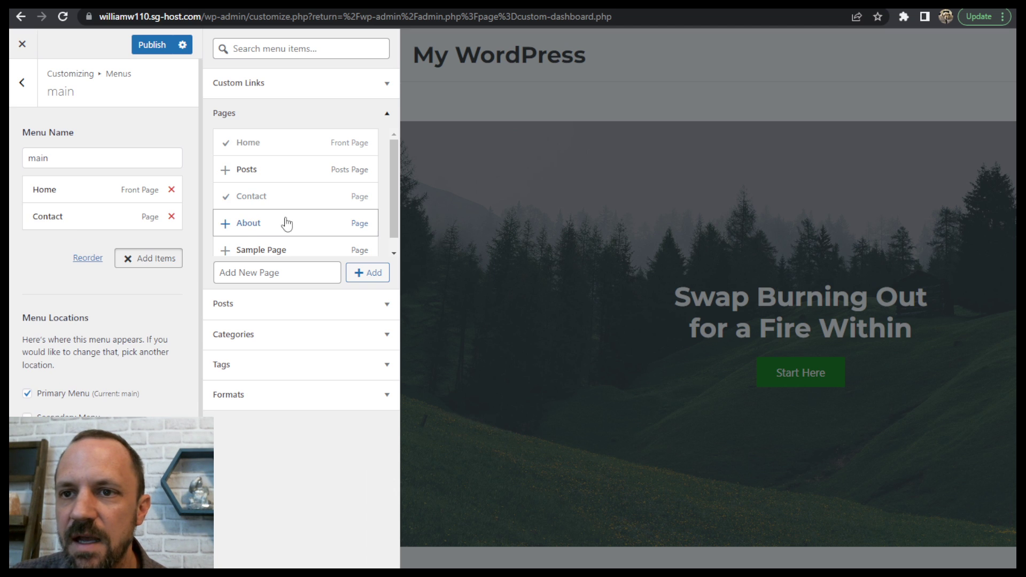
{"action": "left_click", "coordinate": [249, 224]}
{"action": "left_click", "coordinate": [247, 169]}
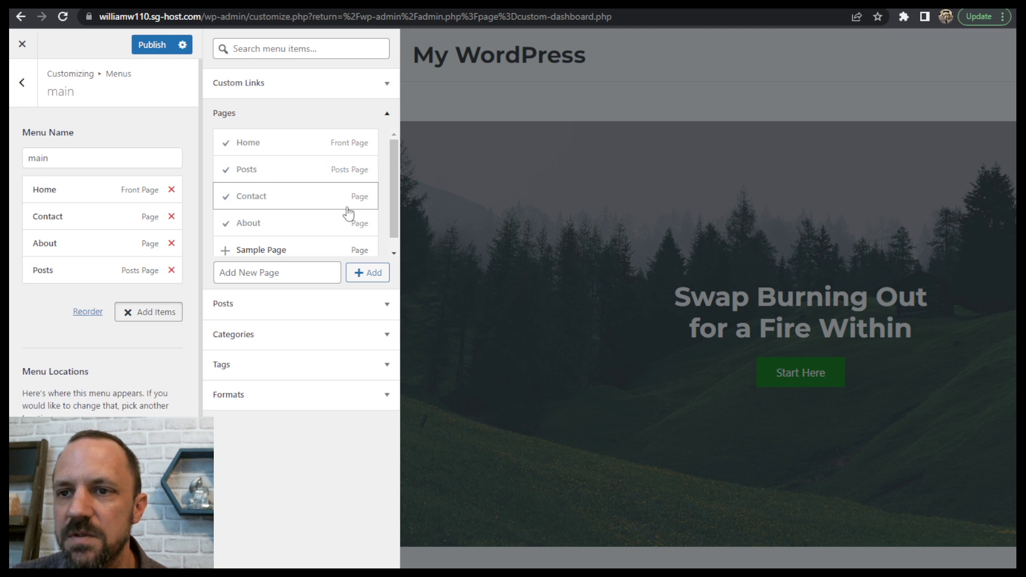
{"action": "triple_click", "coordinate": [386, 197]}
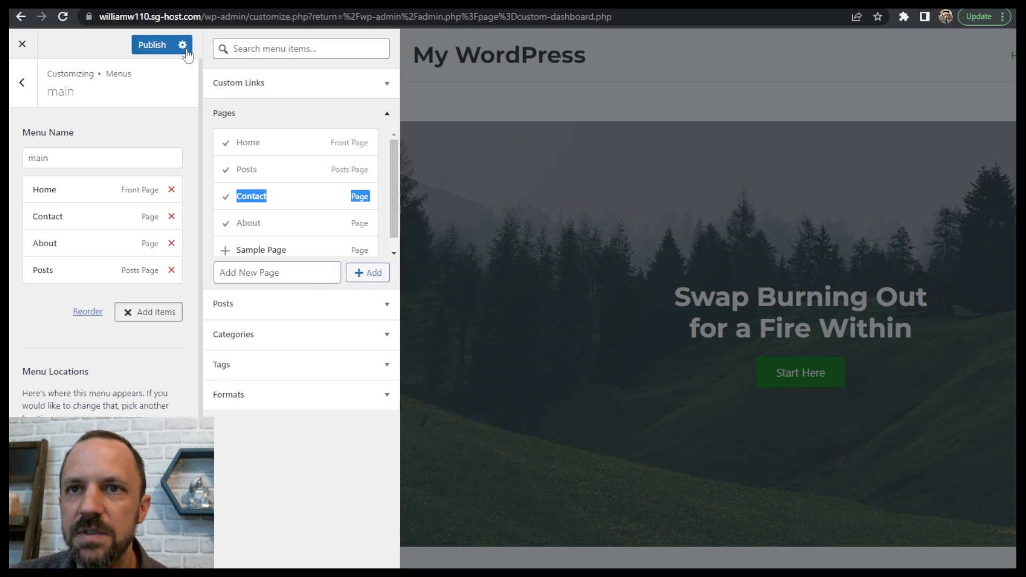
{"action": "left_click", "coordinate": [147, 46]}
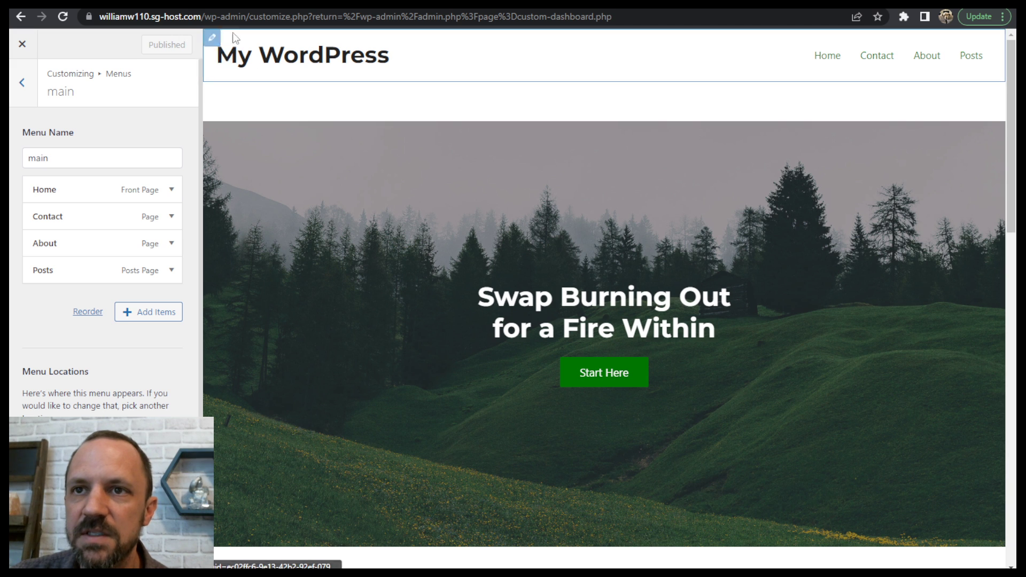
- Change the site title in the header to Coaching and publish it
{"action": "left_click", "coordinate": [225, 57]}
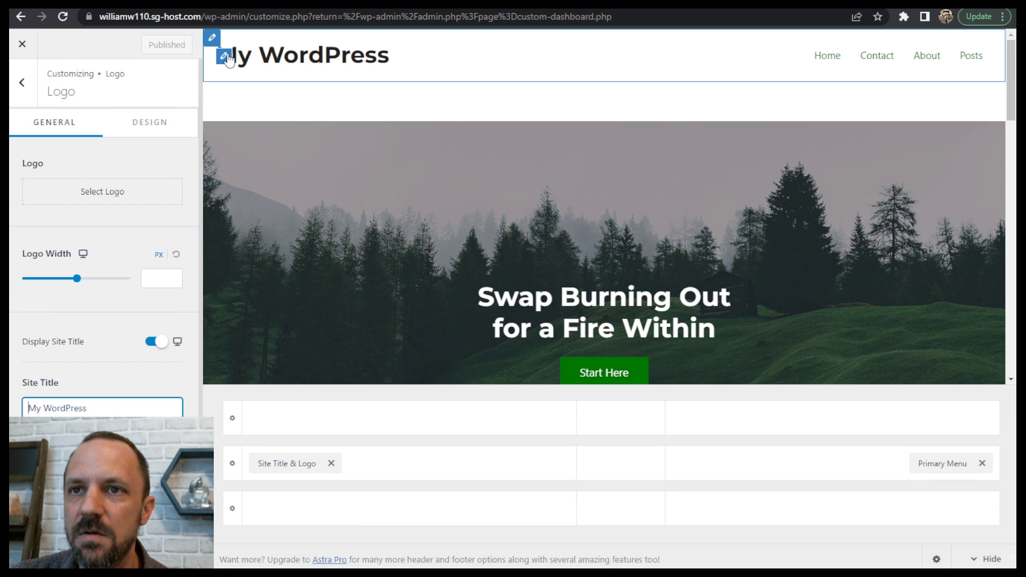
{"action": "triple_click", "coordinate": [92, 406]}
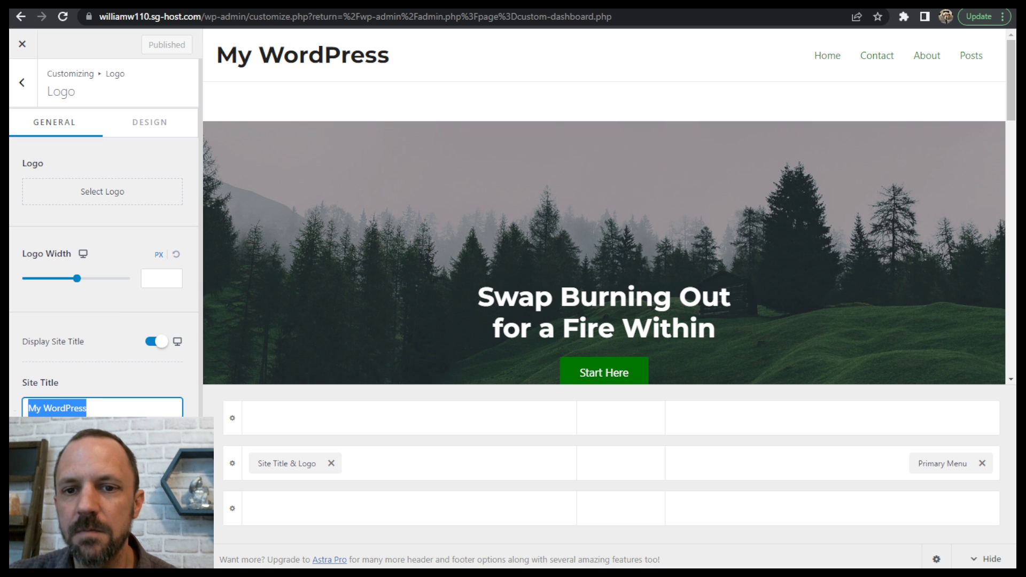
{"action": "type", "text": "Coaching"}
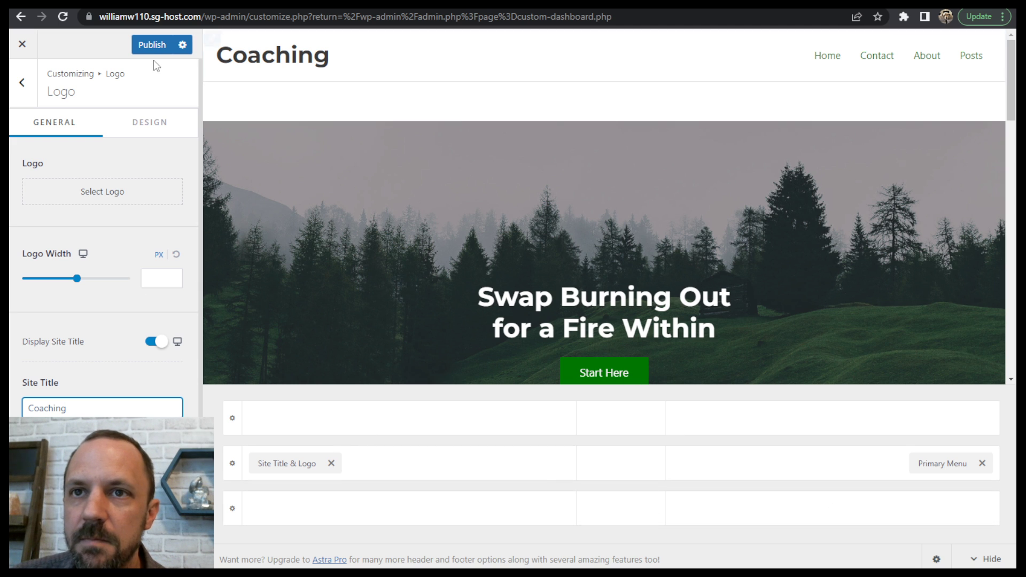
{"action": "left_click", "coordinate": [152, 44]}
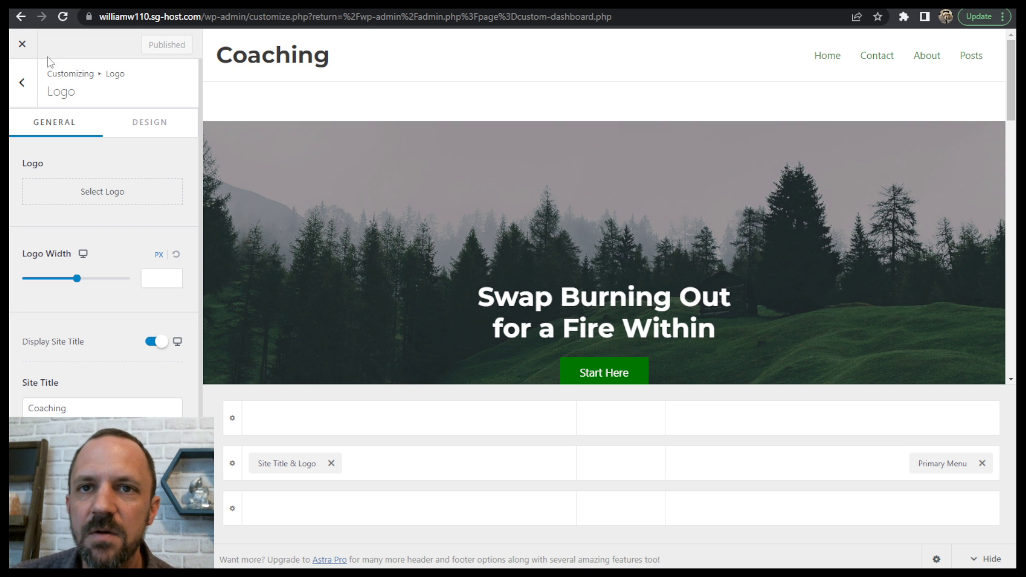
- Return to the main customizer options, review the homepage preview down to the services section, and close the customizer
{"action": "left_click", "coordinate": [22, 82]}
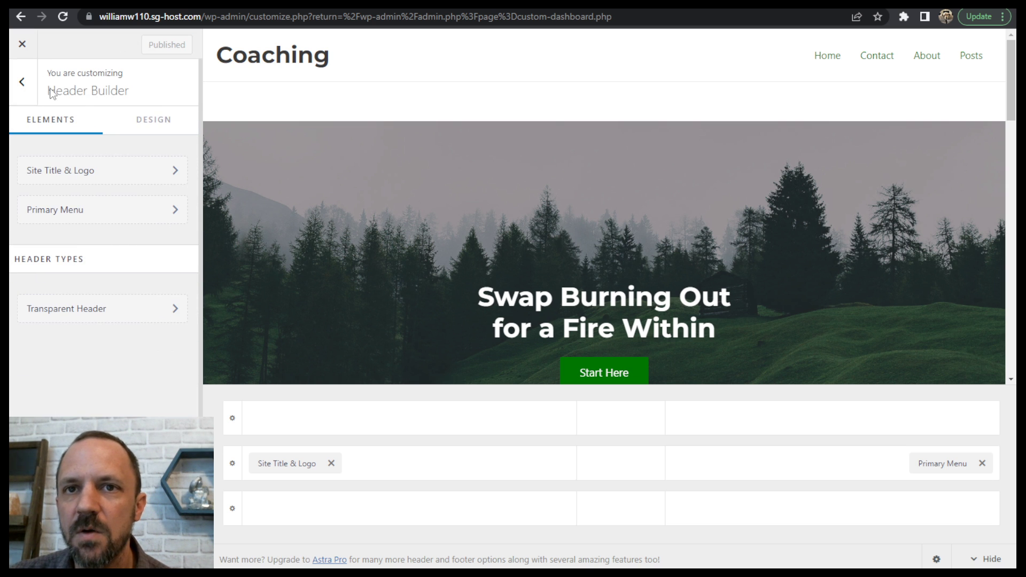
{"action": "left_click", "coordinate": [22, 81]}
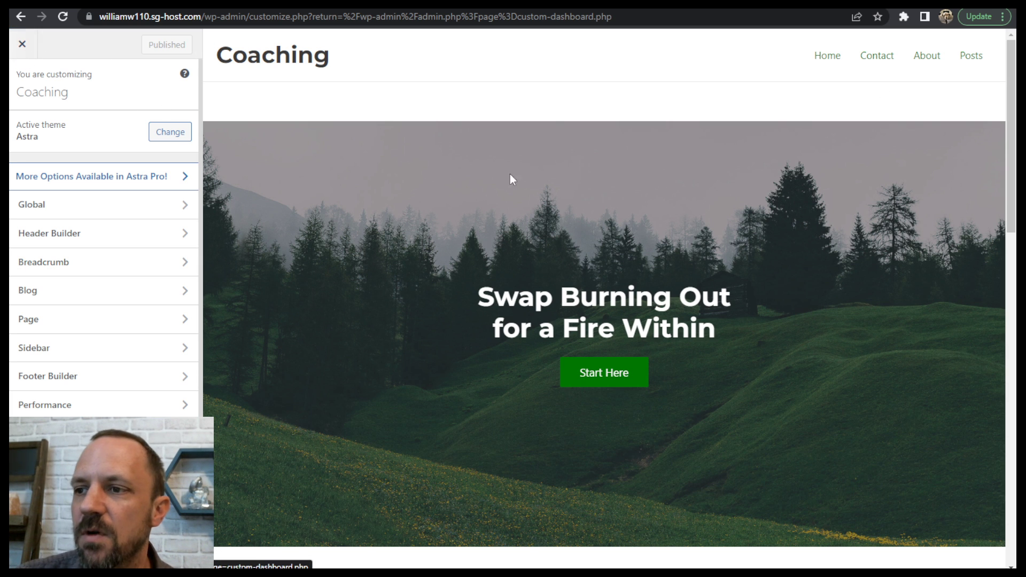
{"action": "left_click_drag", "start_coordinate": [1010, 200], "coordinate": [1010, 386]}
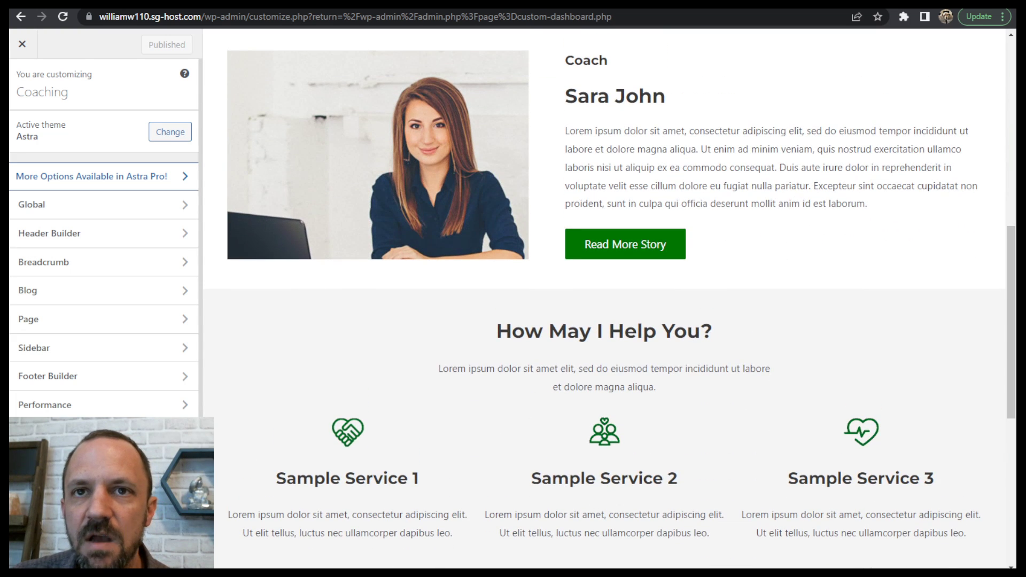
{"action": "left_click", "coordinate": [22, 45]}
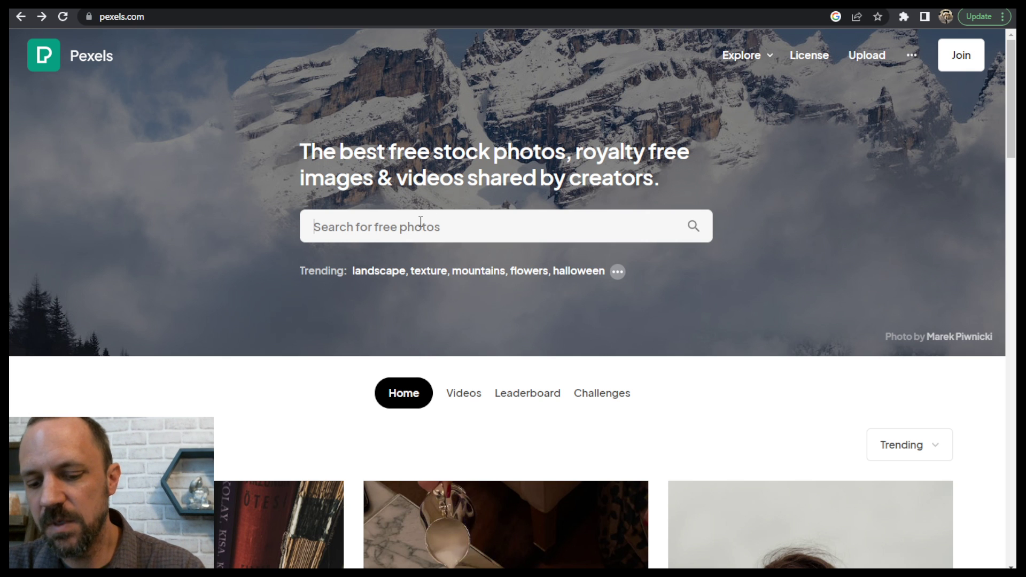
- Switch to Pexels and search the free photos for "woman working on floor"
{"action": "type", "text": "woma"}
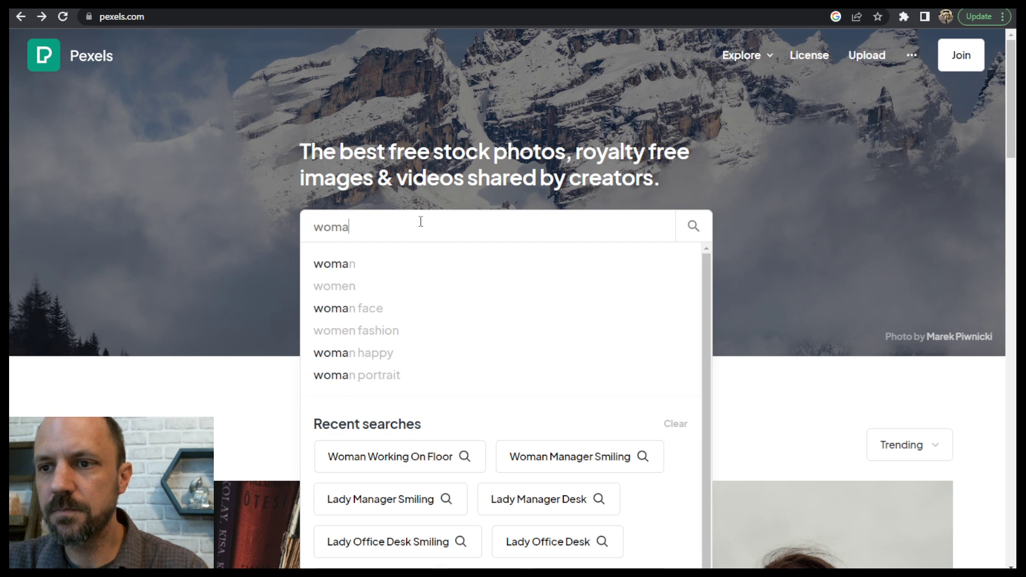
{"action": "type", "text": "n working "}
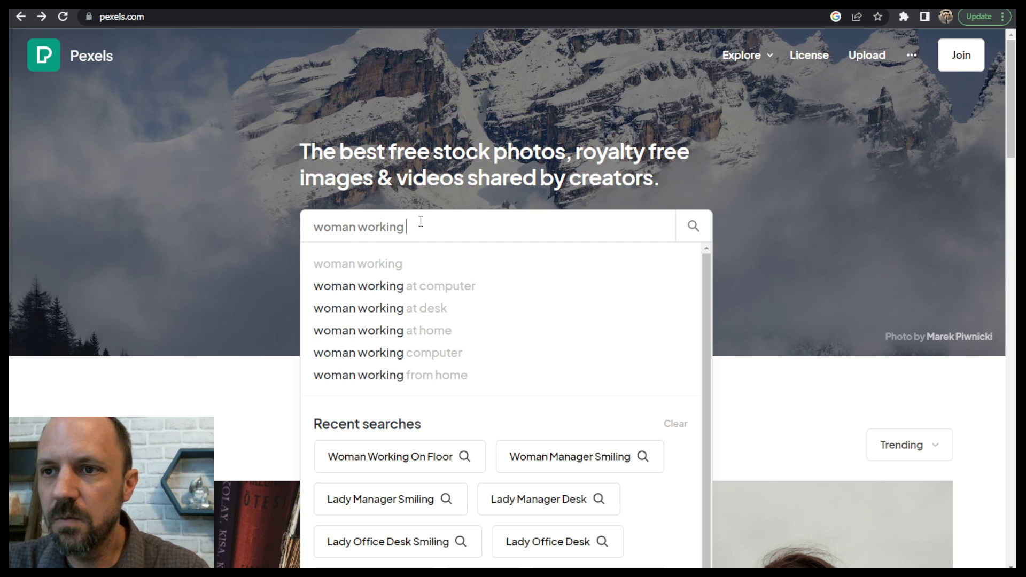
{"action": "type", "text": "on floor"}
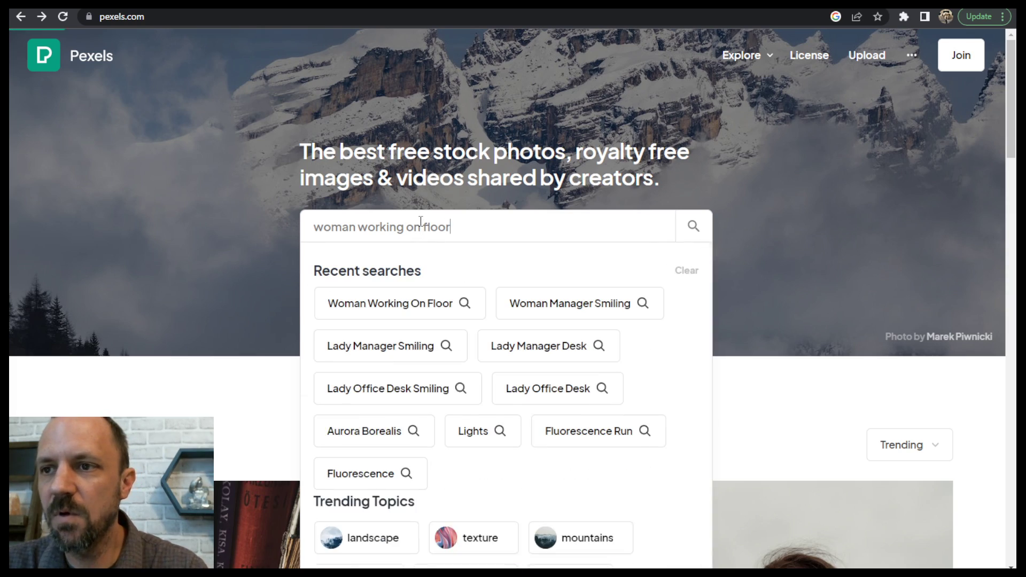
{"action": "key", "text": "Return"}
- Download the photo of the woman with headphones and a laptop on the rug in the Large 1920×1282 size
{"action": "scroll", "coordinate": [579, 308], "scroll_direction": "down", "scroll_amount": 10}
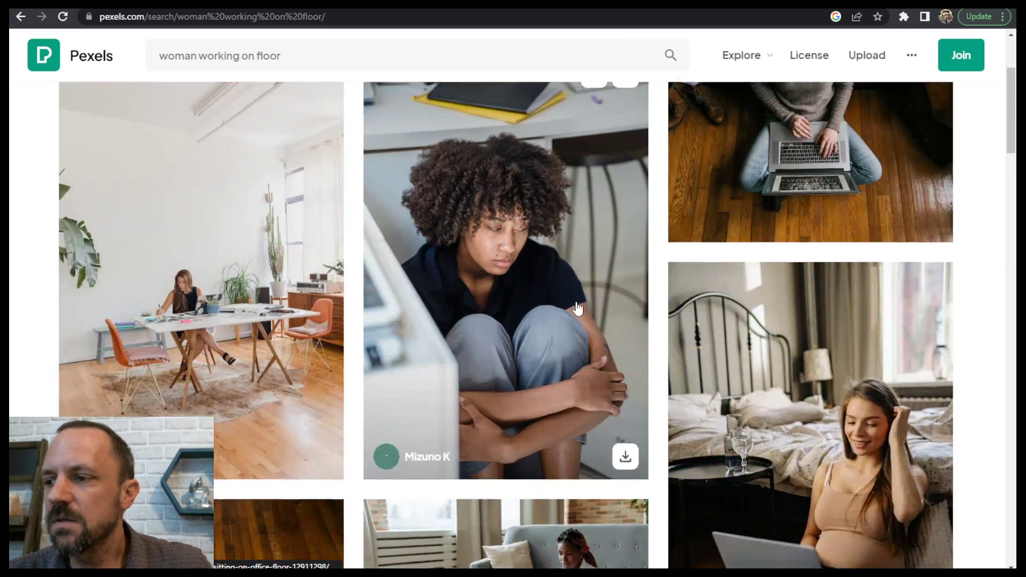
{"action": "scroll", "coordinate": [578, 309], "scroll_direction": "down", "scroll_amount": 3}
{"action": "left_click", "coordinate": [771, 264]}
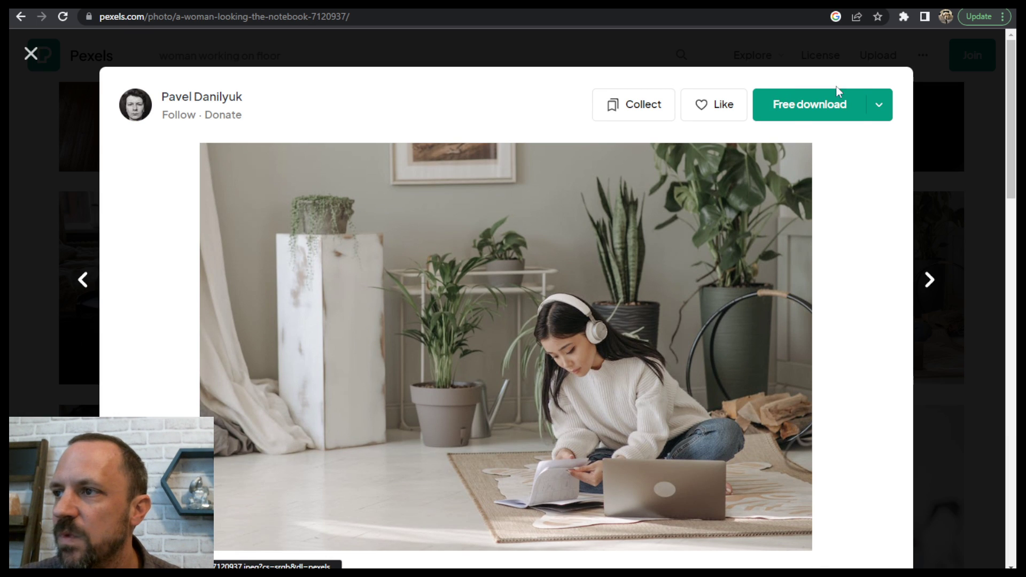
{"action": "left_click", "coordinate": [879, 105]}
{"action": "left_click", "coordinate": [770, 219]}
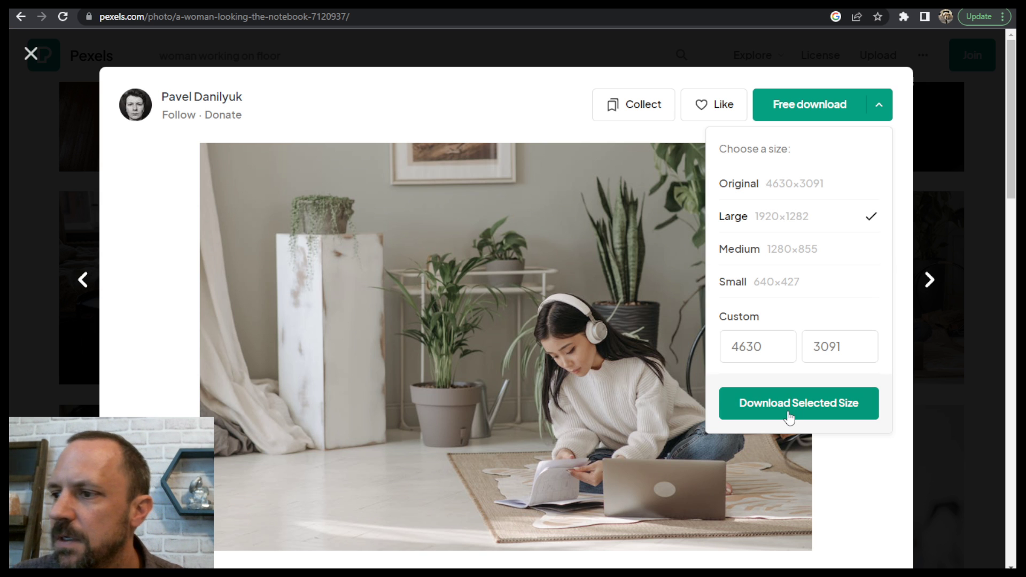
{"action": "left_click", "coordinate": [804, 401]}
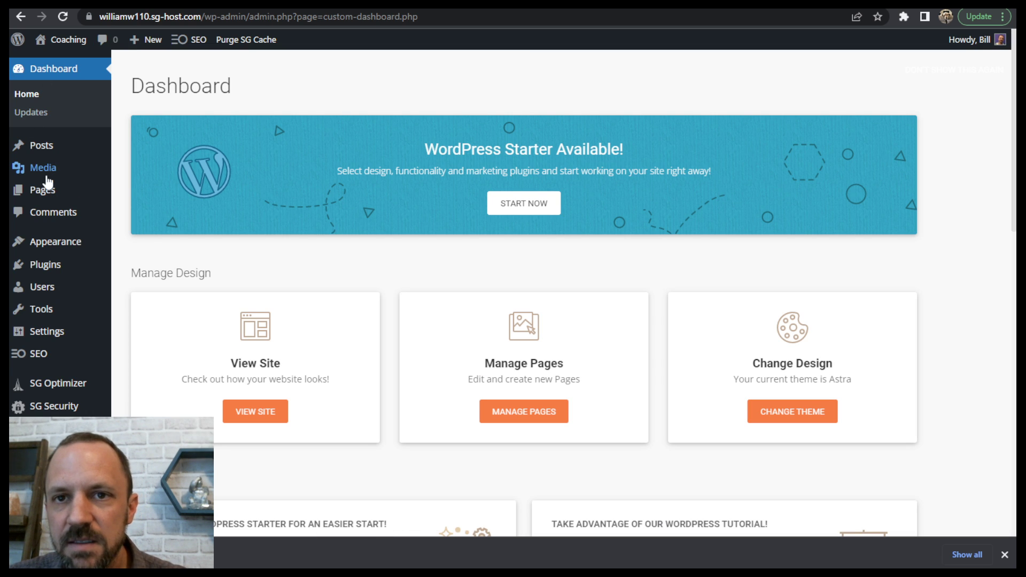
- Show the Home page's block structure in the WordPress editor, expand the Cover block and select it
{"action": "mouse_move", "coordinate": [48, 195]}
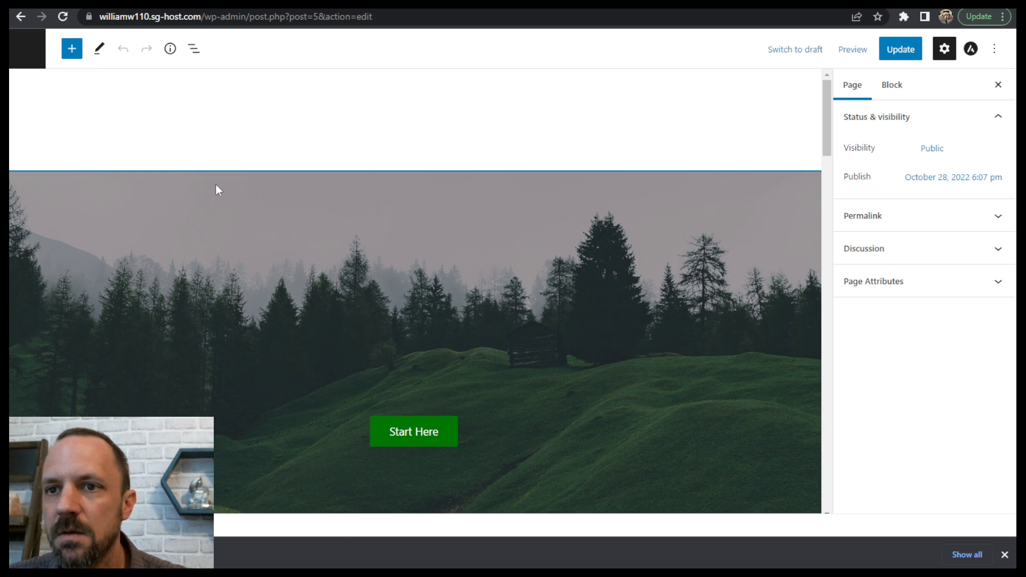
{"action": "left_click", "coordinate": [194, 49]}
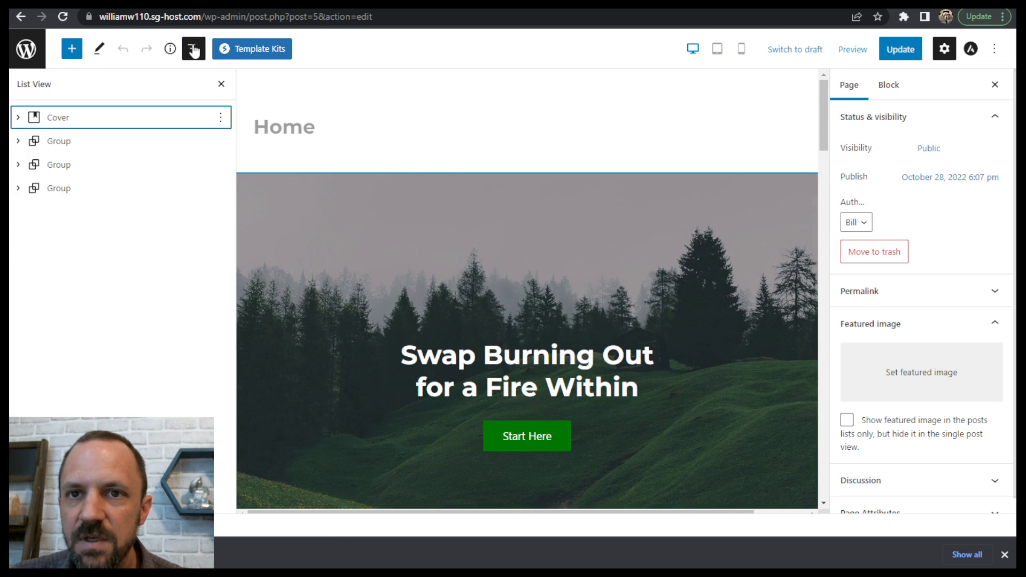
{"action": "left_click", "coordinate": [20, 118]}
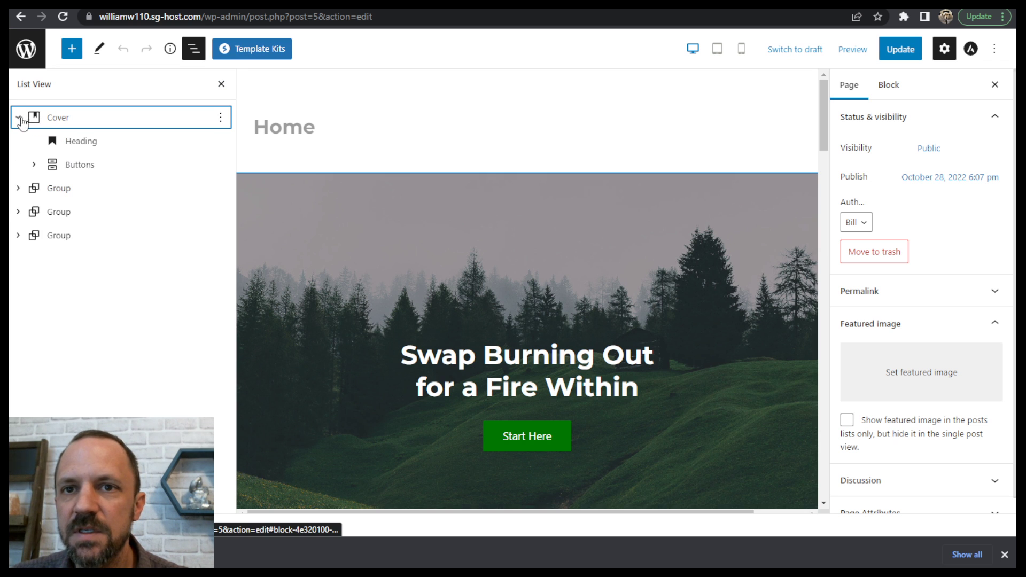
{"action": "left_click", "coordinate": [64, 119]}
{"action": "scroll", "coordinate": [823, 137], "scroll_direction": "down", "scroll_amount": 5}
{"action": "scroll", "coordinate": [828, 140], "scroll_direction": "up", "scroll_amount": 5}
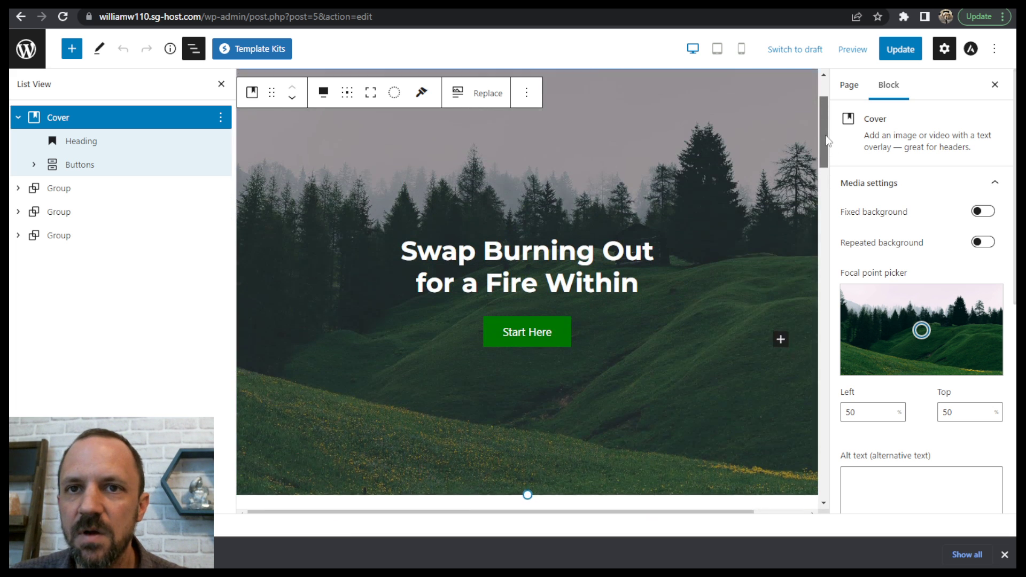
{"action": "scroll", "coordinate": [827, 140], "scroll_direction": "up", "scroll_amount": 2}
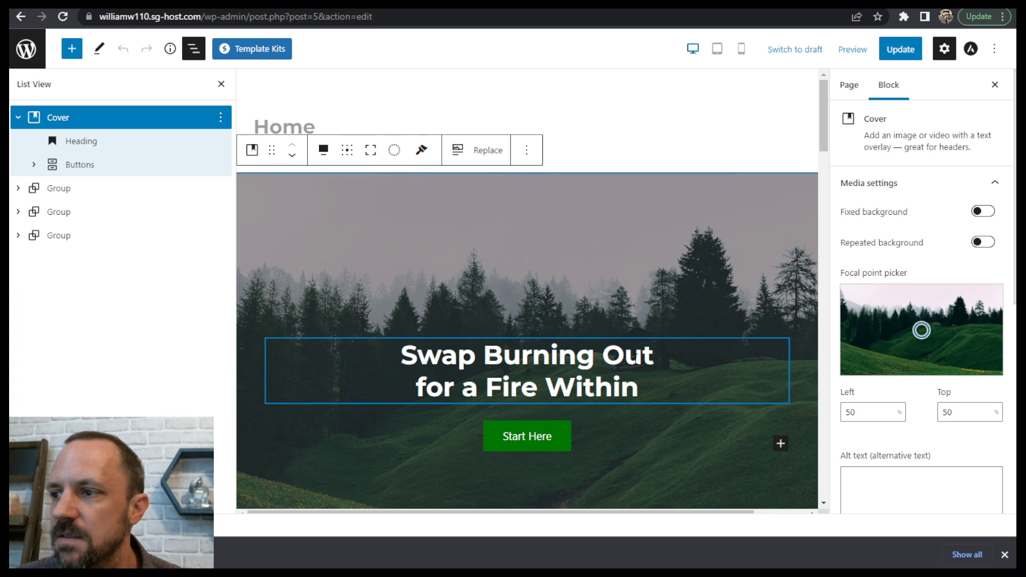
- Replace the Cover block's image by uploading the Pexels photo of the woman on the rug from the Desktop folder
{"action": "left_click", "coordinate": [488, 151]}
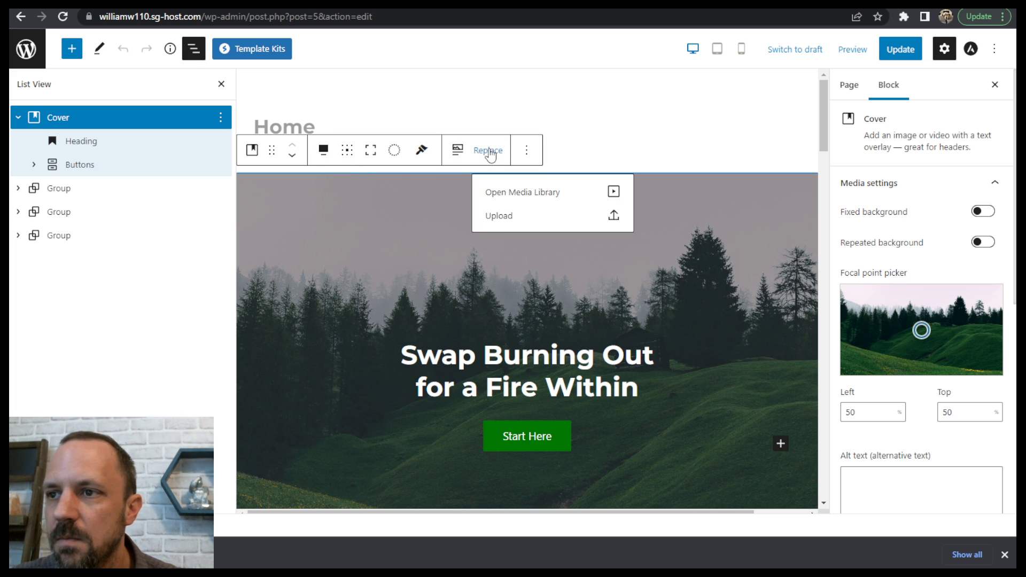
{"action": "left_click", "coordinate": [501, 216]}
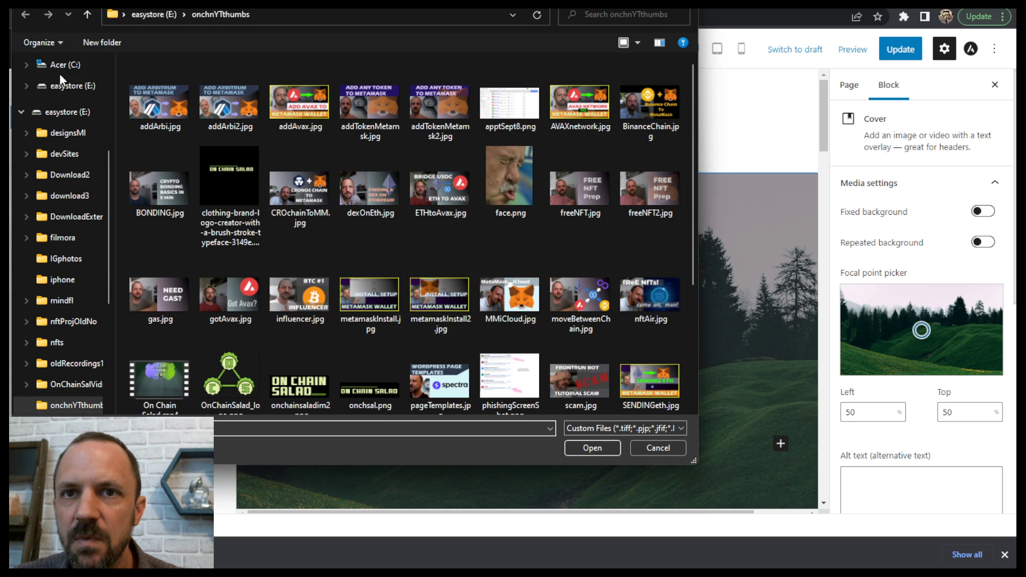
{"action": "left_click", "coordinate": [68, 111]}
{"action": "scroll", "coordinate": [67, 106], "scroll_direction": "up", "scroll_amount": 3}
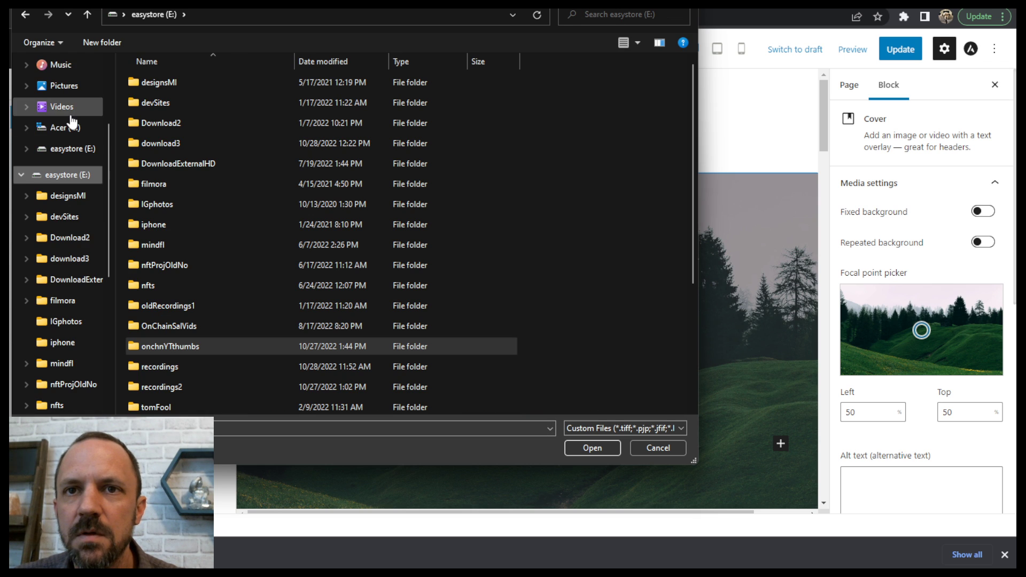
{"action": "scroll", "coordinate": [75, 120], "scroll_direction": "up", "scroll_amount": 1}
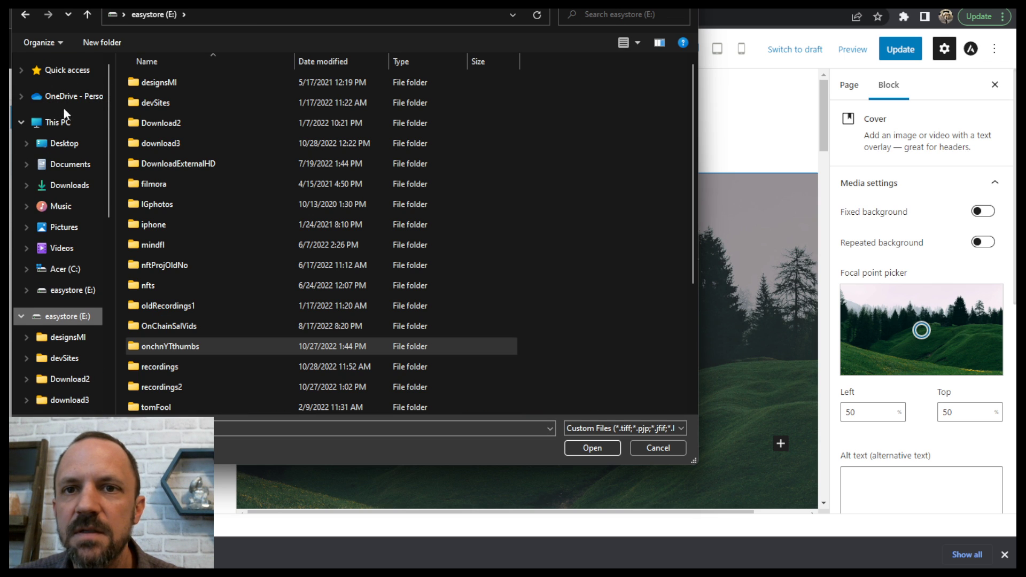
{"action": "left_click", "coordinate": [67, 154]}
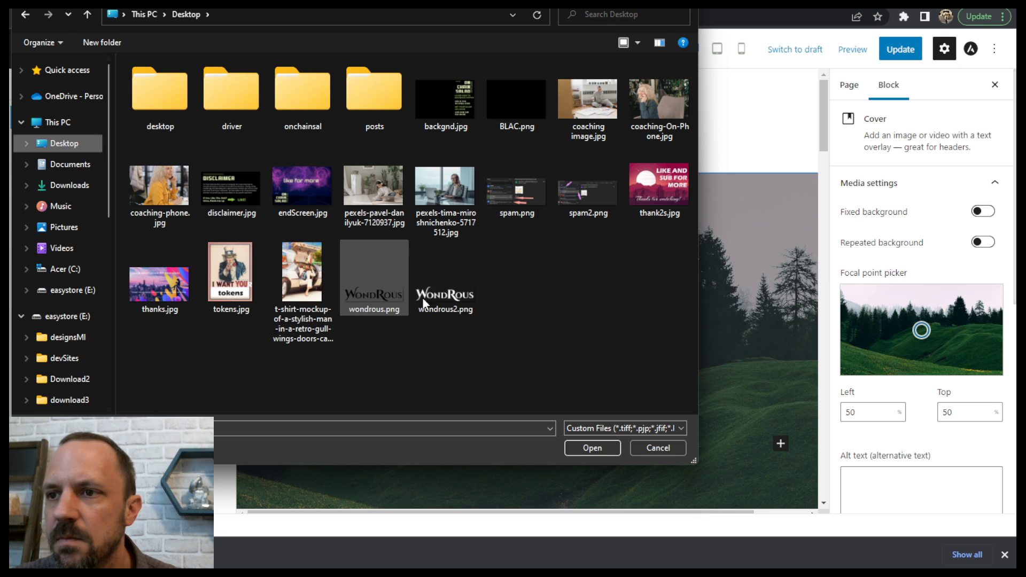
{"action": "left_click", "coordinate": [361, 180]}
{"action": "left_click", "coordinate": [610, 447]}
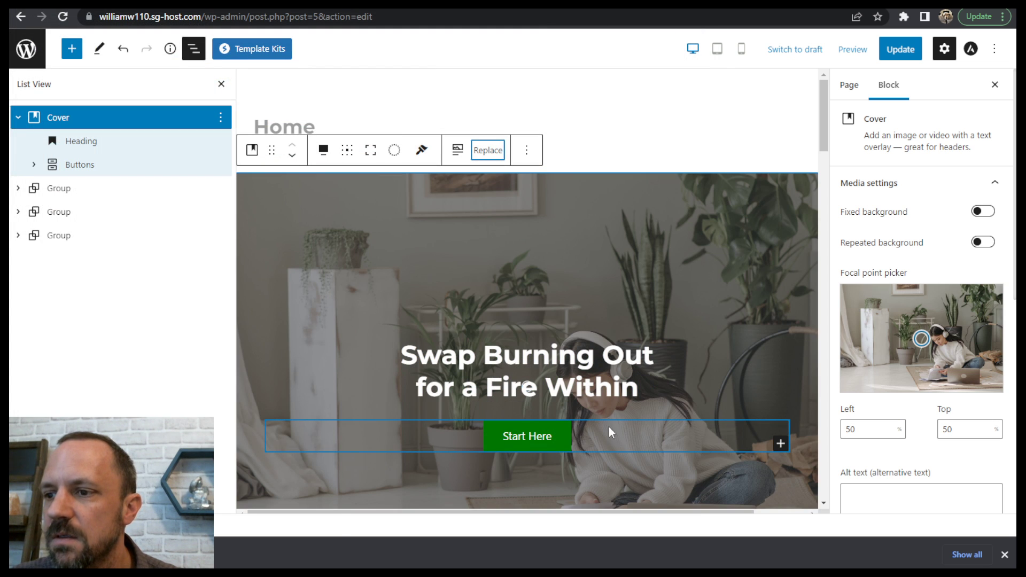
- Move the cover image's focal point to 66% left and 38% top, and update the Home page
{"action": "left_click_drag", "start_coordinate": [823, 136], "coordinate": [830, 190]}
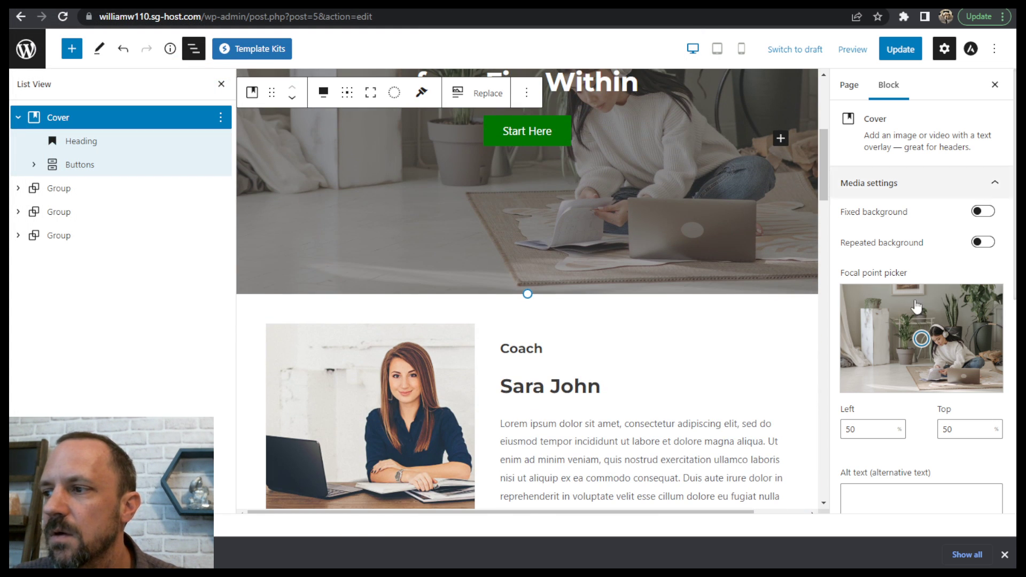
{"action": "left_click_drag", "start_coordinate": [923, 341], "coordinate": [947, 325]}
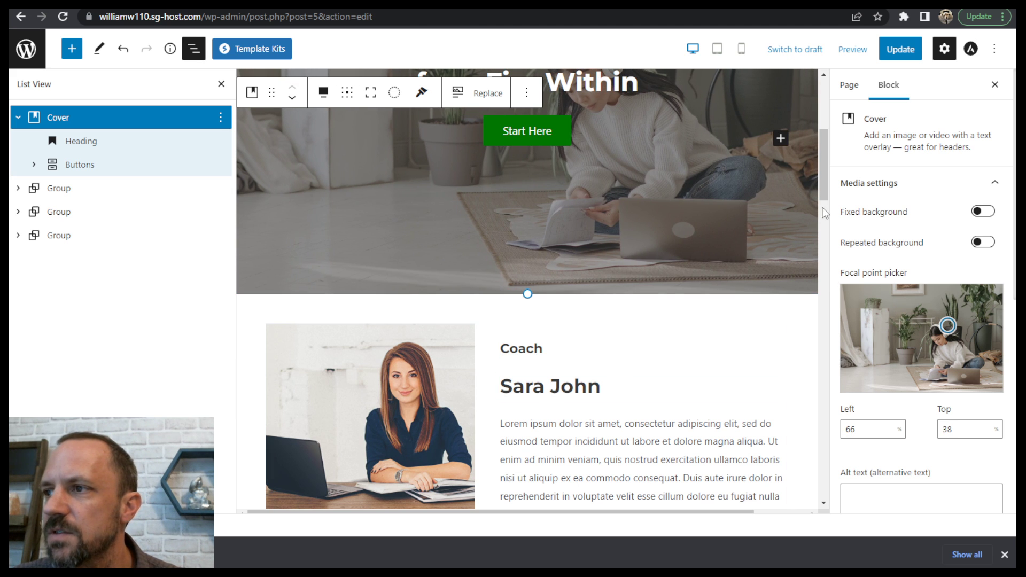
{"action": "left_click_drag", "start_coordinate": [823, 208], "coordinate": [824, 180]}
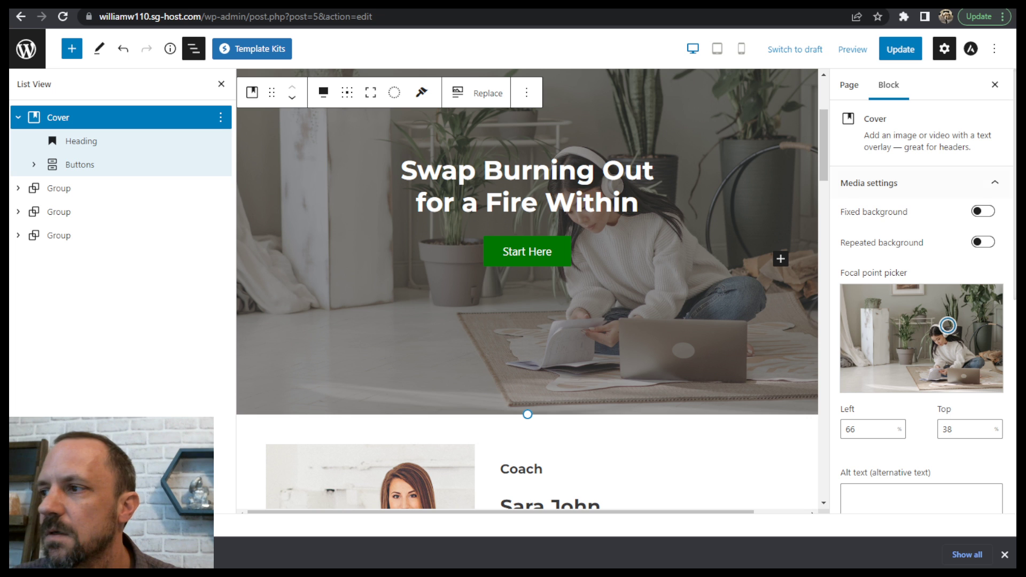
{"action": "left_click", "coordinate": [900, 48]}
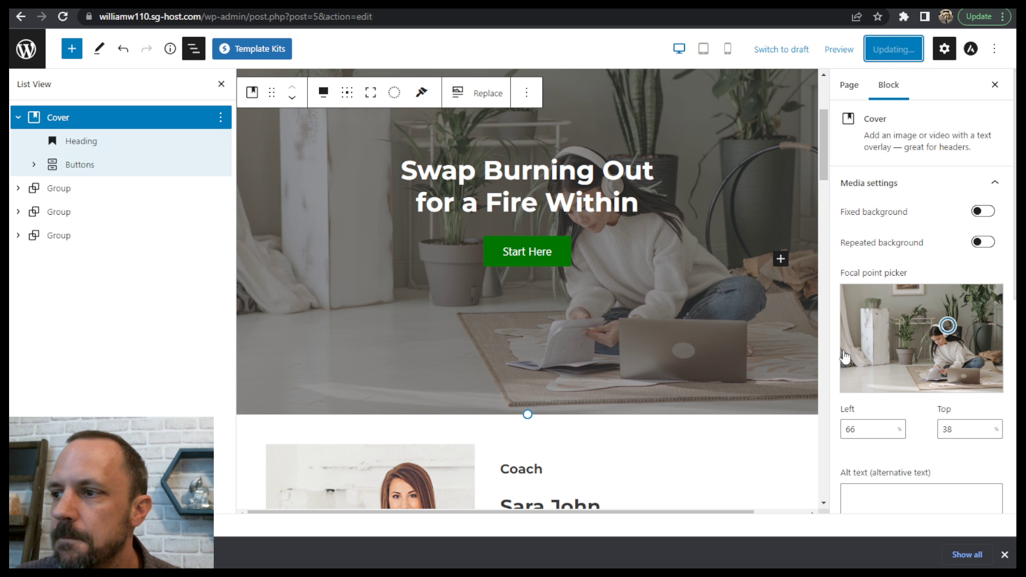
{"action": "left_click_drag", "start_coordinate": [822, 153], "coordinate": [836, 137]}
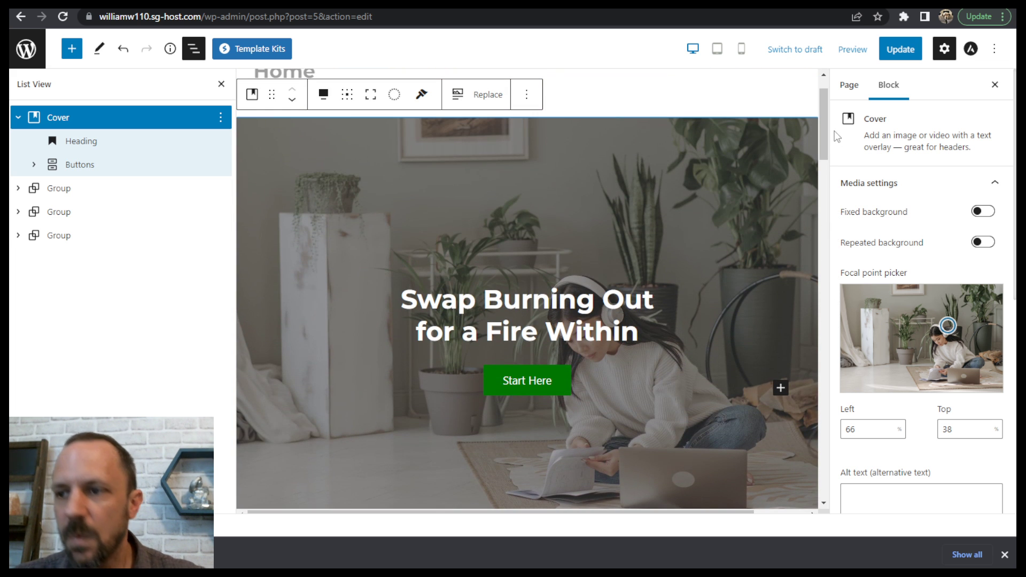
- Leave the editor for the Pages list and check the email item on the Tutorial Steps slide in Google Slides
{"action": "left_click", "coordinate": [26, 53]}
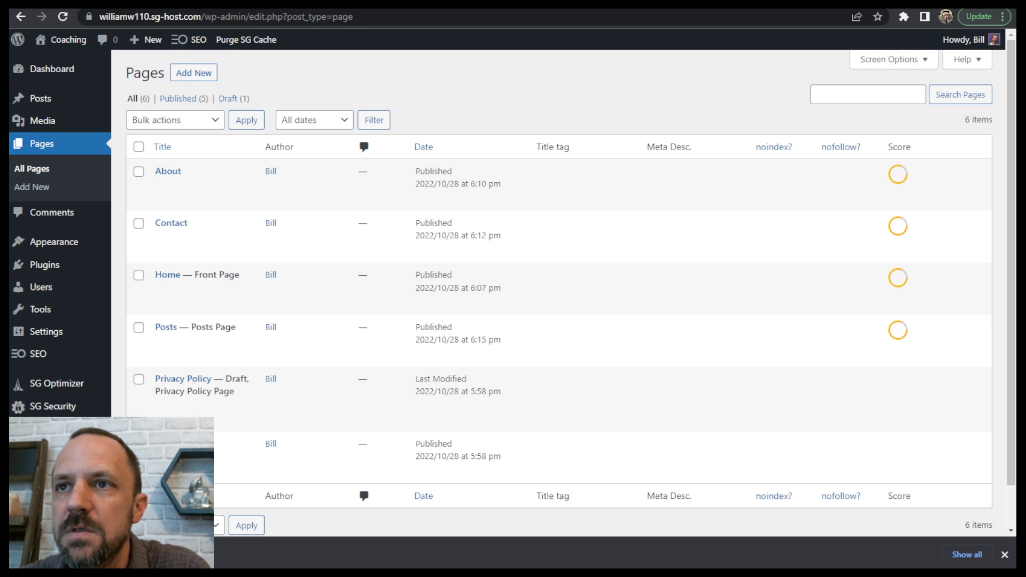
{"action": "left_click", "coordinate": [346, 5]}
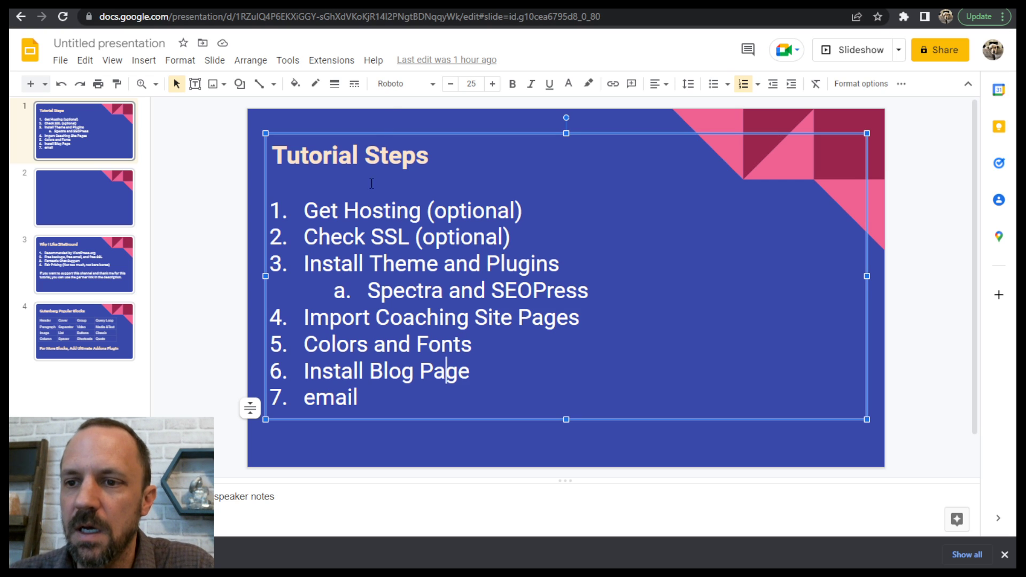
{"action": "left_click_drag", "start_coordinate": [317, 394], "coordinate": [335, 395]}
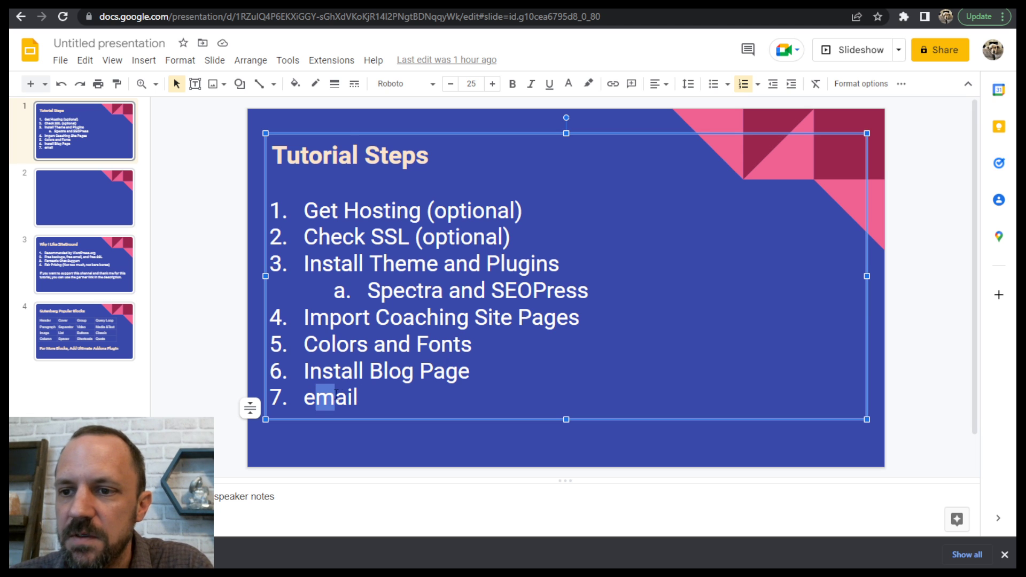
{"action": "left_click", "coordinate": [348, 398]}
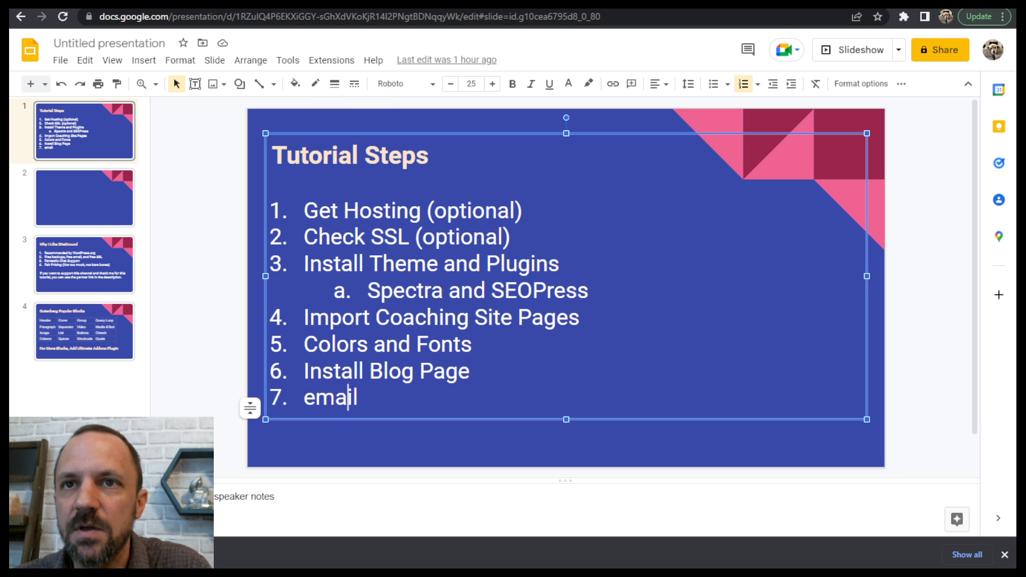
- Return to the WordPress Pages list and open the Contact page in the editor
{"action": "left_click", "coordinate": [290, 4]}
{"action": "mouse_move", "coordinate": [182, 220]}
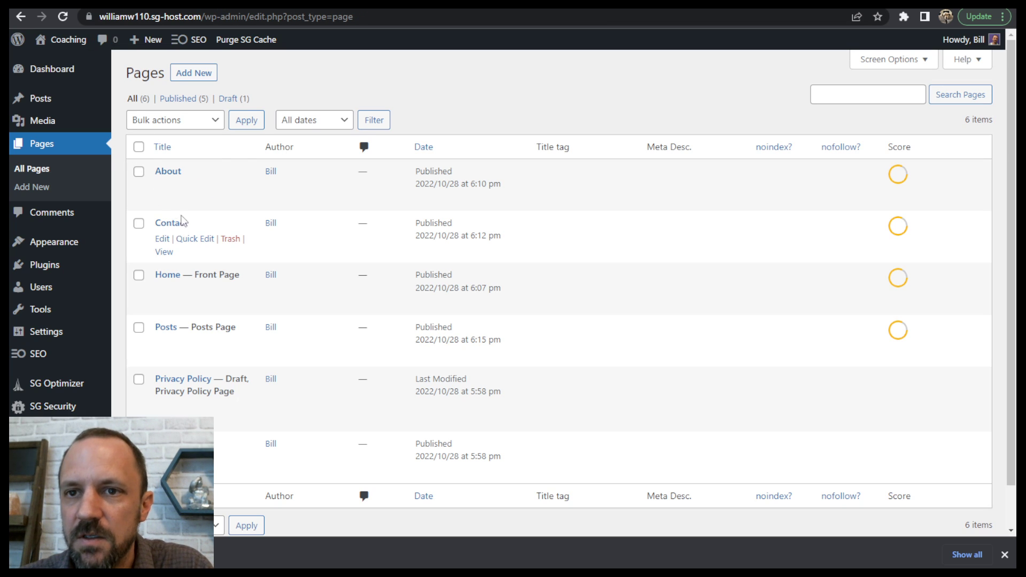
{"action": "left_click", "coordinate": [162, 238]}
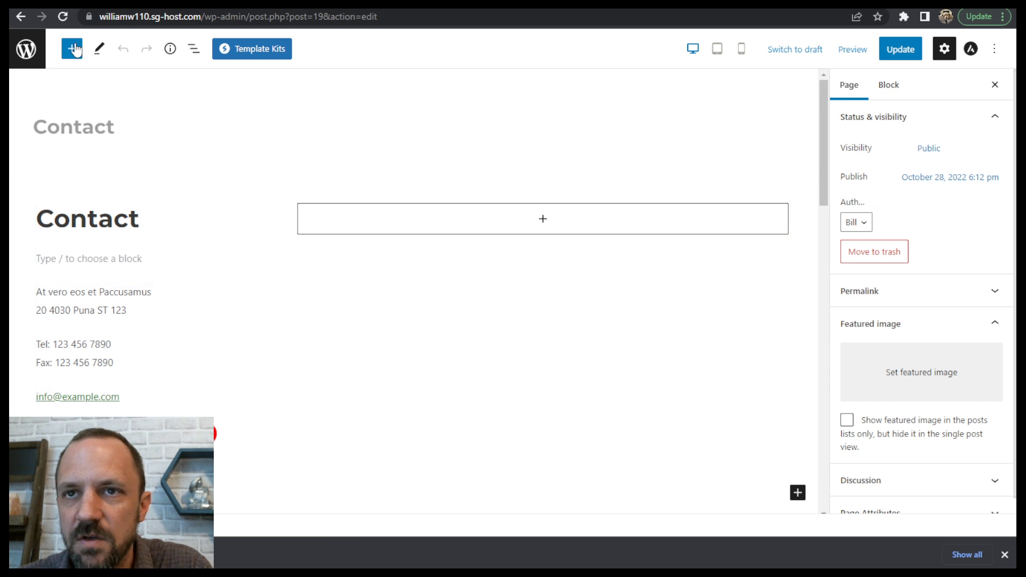
- Switch to SiteGround, open the site tools for stepbystepwp.com and go to its Email Accounts
{"action": "left_click", "coordinate": [119, 4]}
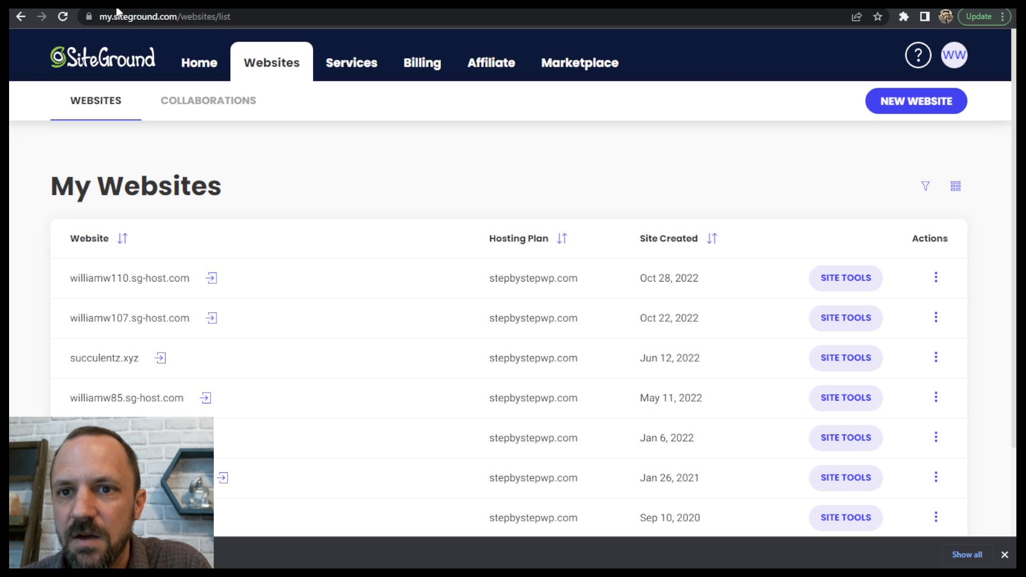
{"action": "scroll", "coordinate": [243, 256], "scroll_direction": "down", "scroll_amount": 3}
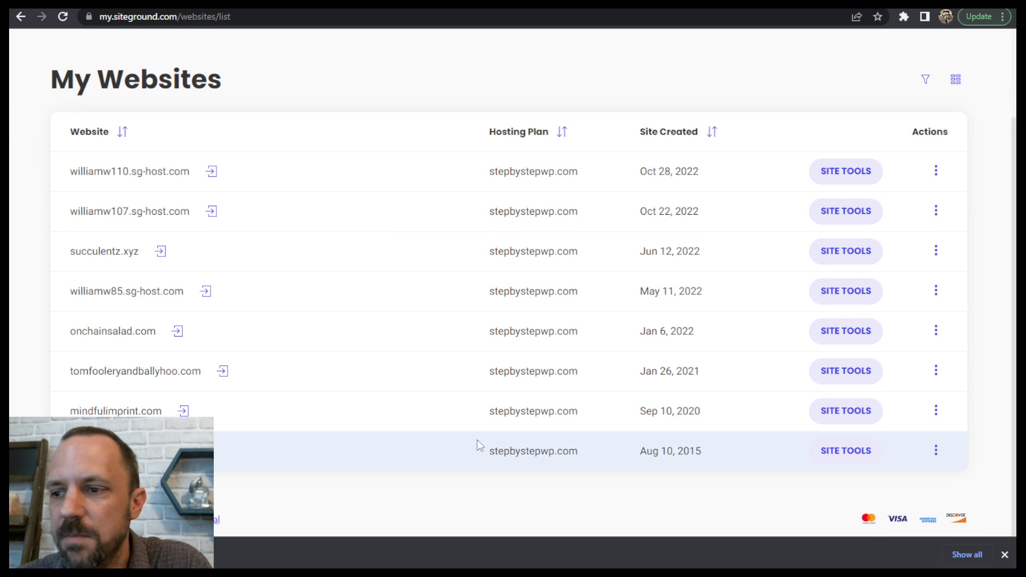
{"action": "left_click", "coordinate": [856, 452]}
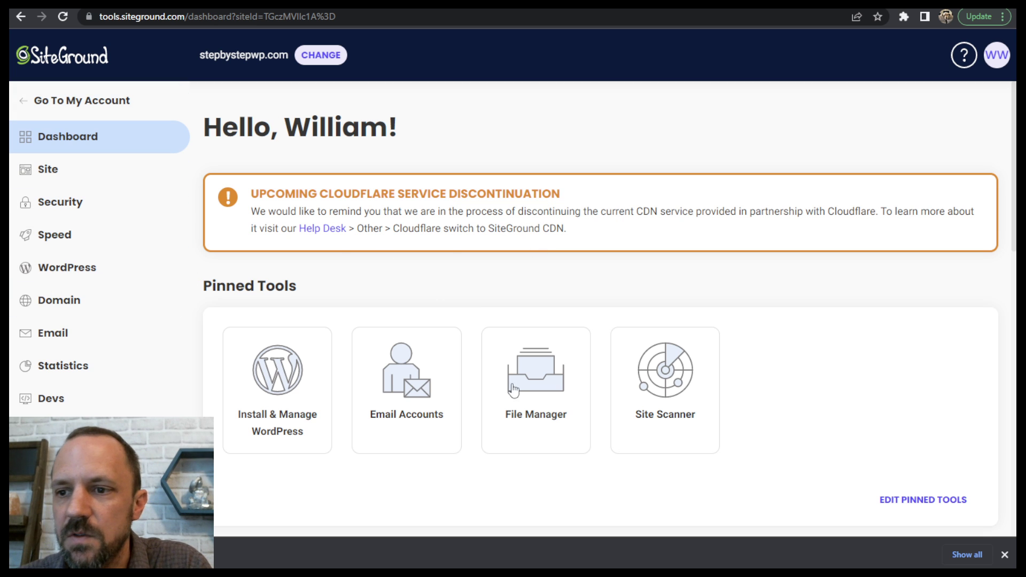
{"action": "left_click", "coordinate": [407, 400]}
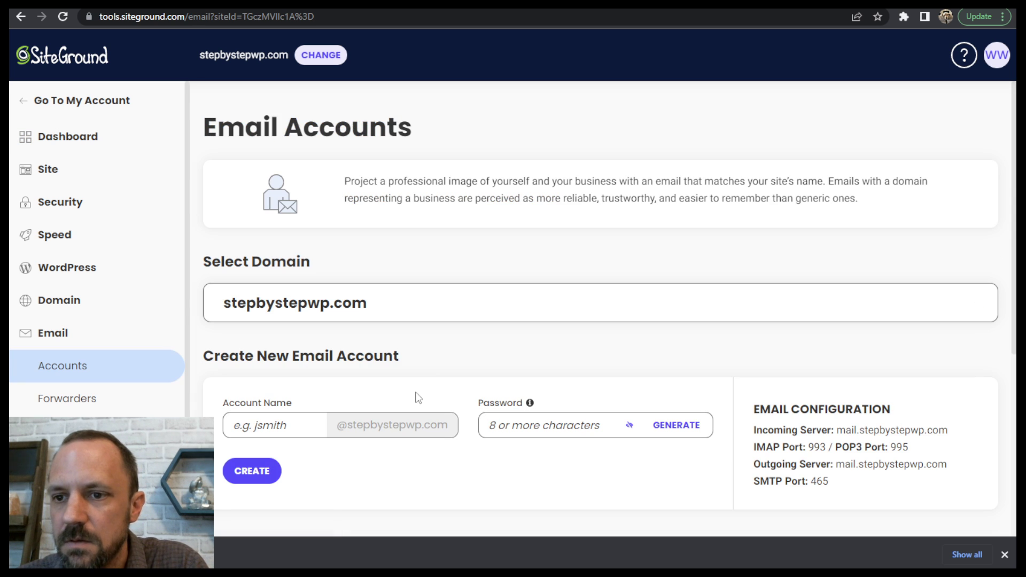
- Examine the form for creating a new email account, including its account name field
{"action": "scroll", "coordinate": [427, 331], "scroll_direction": "down", "scroll_amount": 5}
{"action": "scroll", "coordinate": [374, 307], "scroll_direction": "up", "scroll_amount": 3}
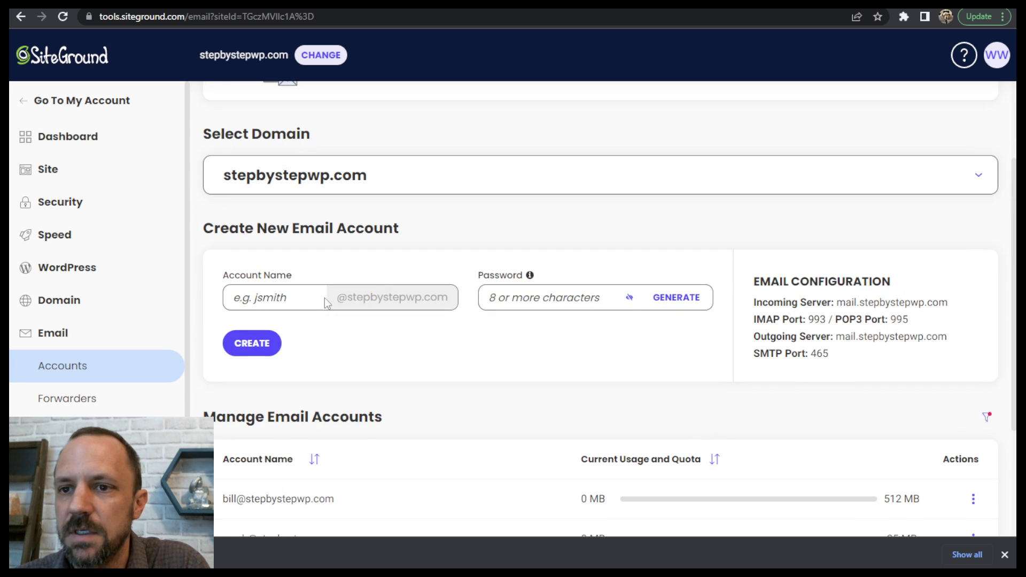
{"action": "left_click", "coordinate": [263, 296]}
{"action": "left_click", "coordinate": [270, 268]}
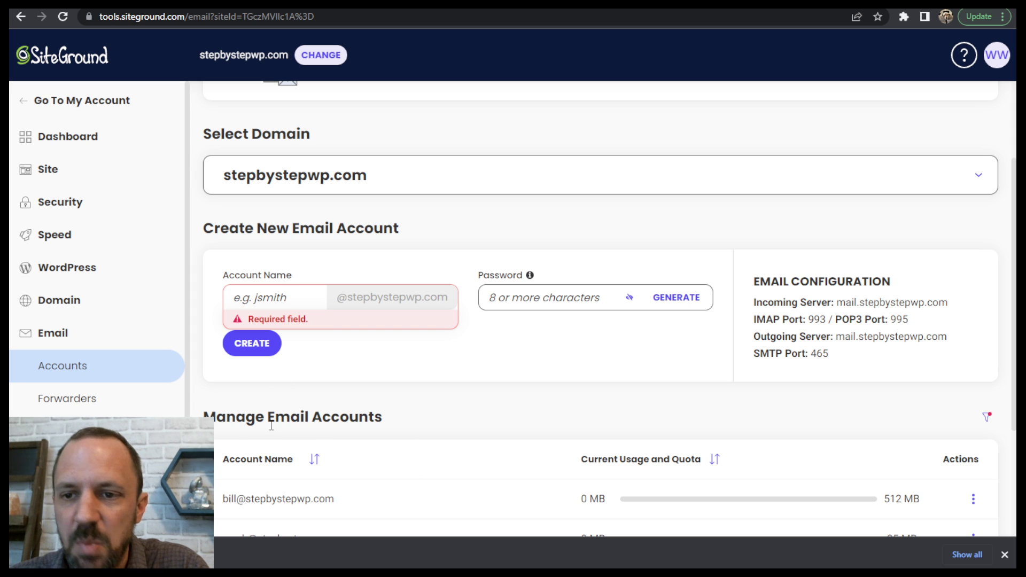
- View the manual mail configuration settings for the first listed email account, and close the dialog
{"action": "scroll", "coordinate": [271, 426], "scroll_direction": "down", "scroll_amount": 3}
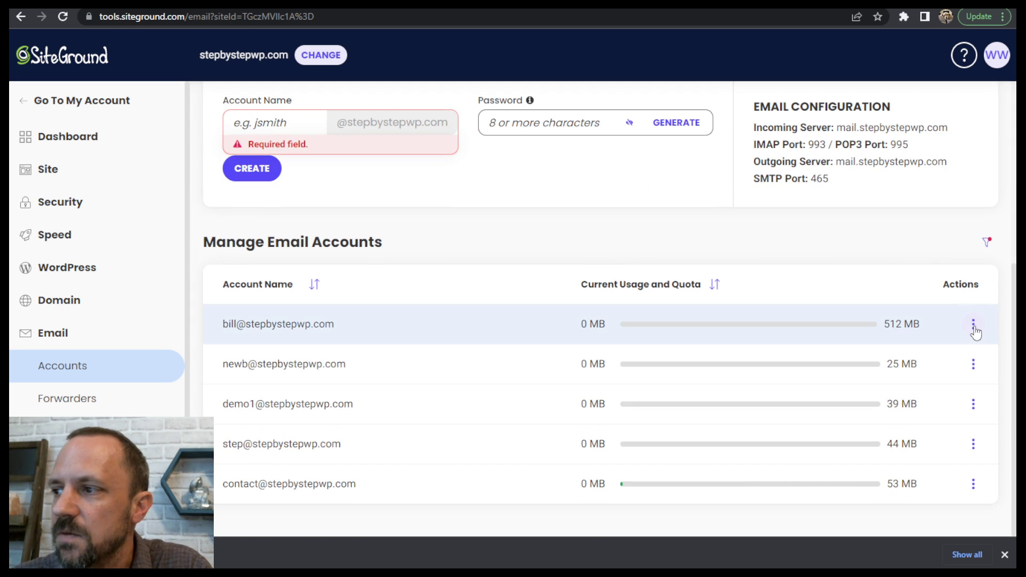
{"action": "left_click", "coordinate": [972, 324]}
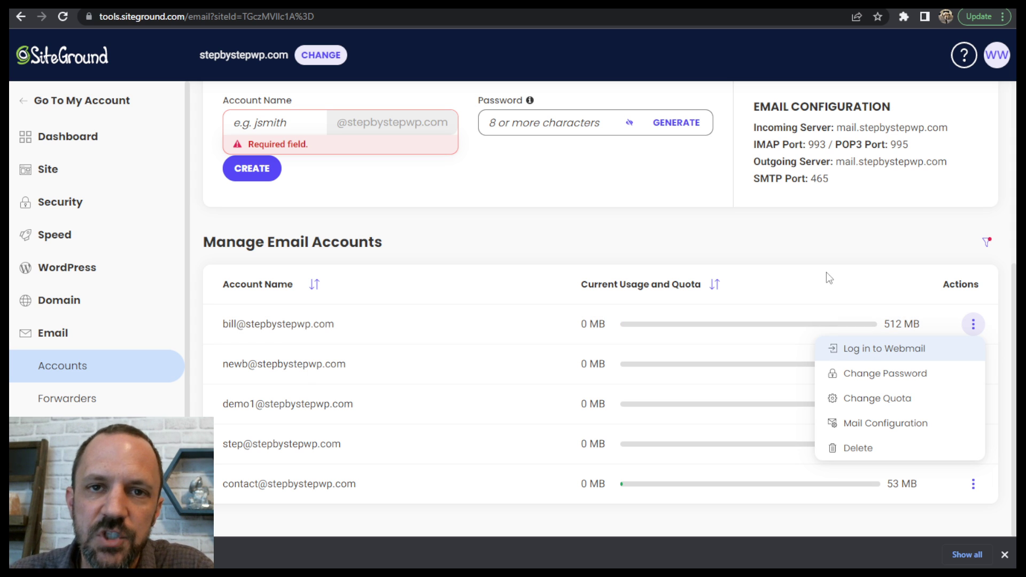
{"action": "left_click", "coordinate": [858, 422]}
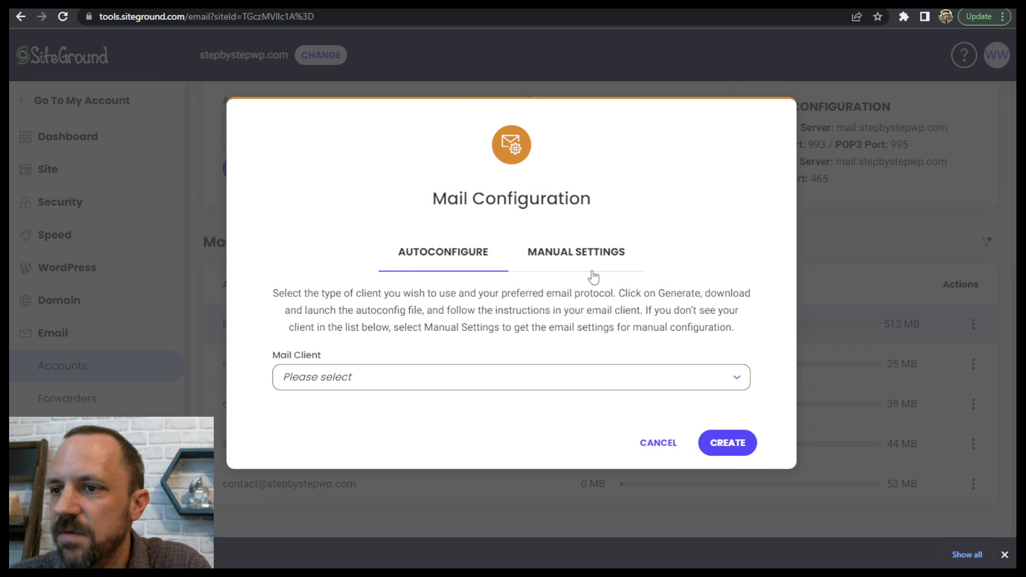
{"action": "left_click", "coordinate": [591, 264]}
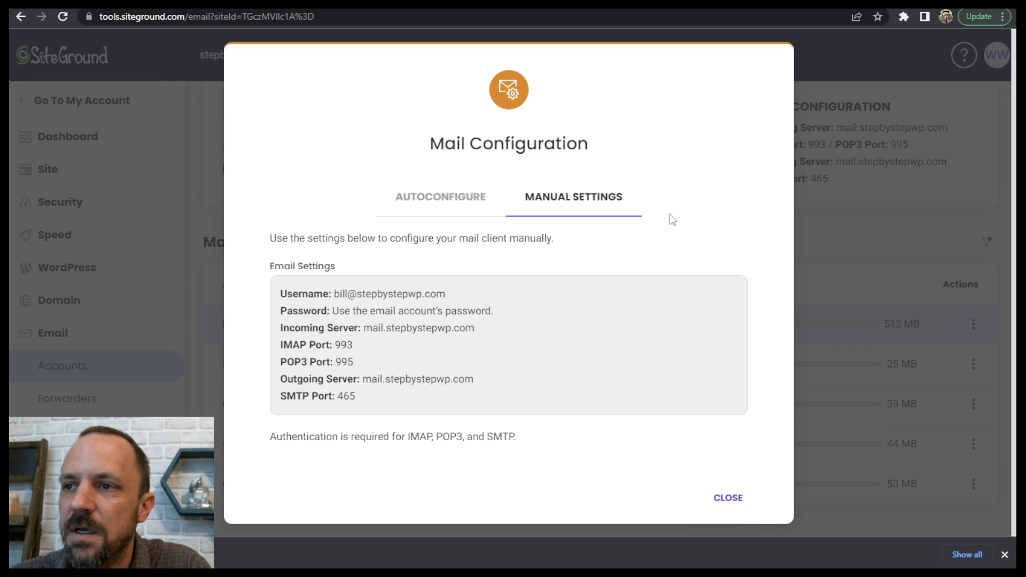
{"action": "left_click", "coordinate": [728, 497]}
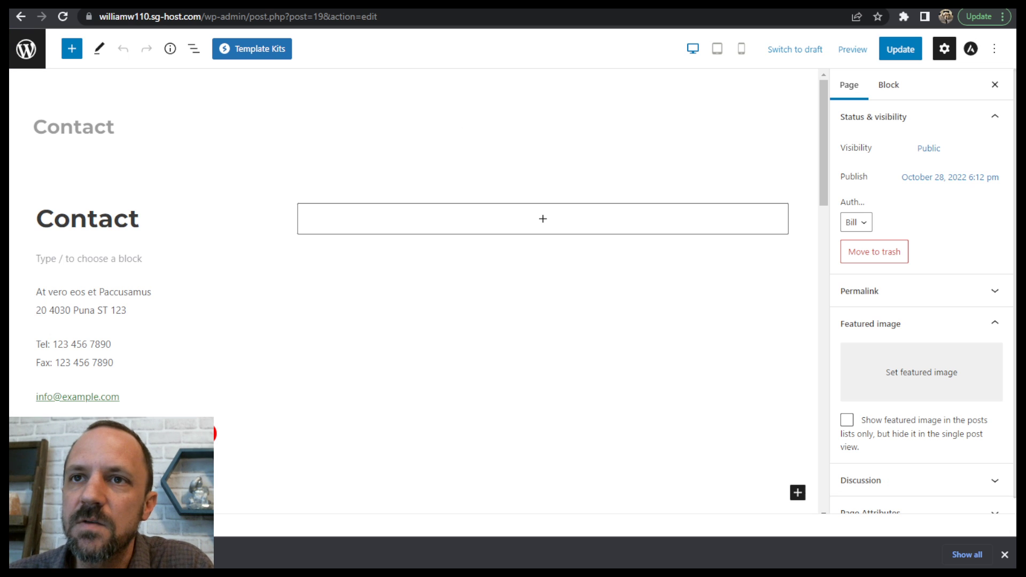
- Leave the Contact page editor, visit the live coaching site and review the homepage down to the services section
{"action": "left_click", "coordinate": [25, 48]}
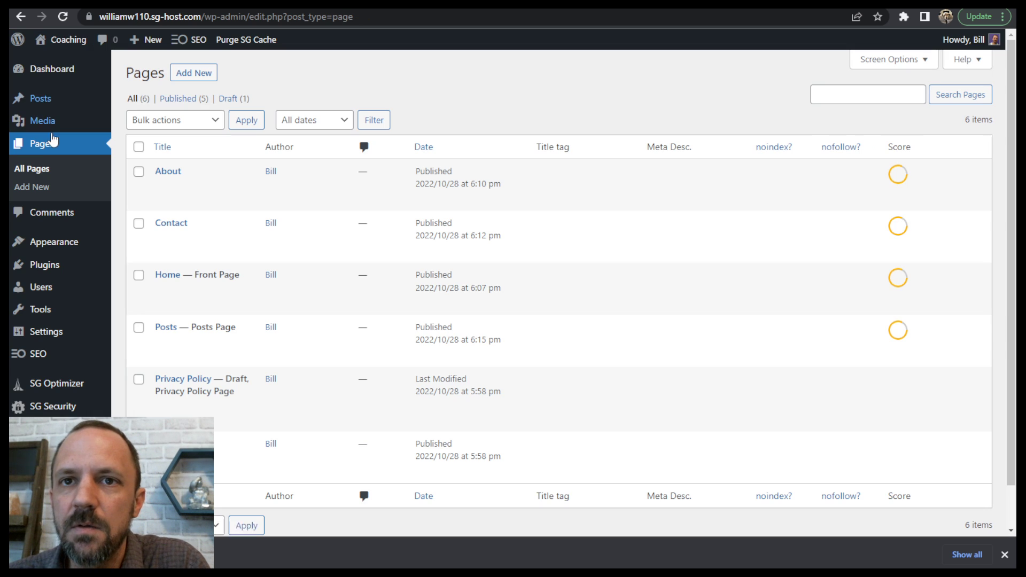
{"action": "mouse_move", "coordinate": [64, 39]}
{"action": "left_click", "coordinate": [53, 63]}
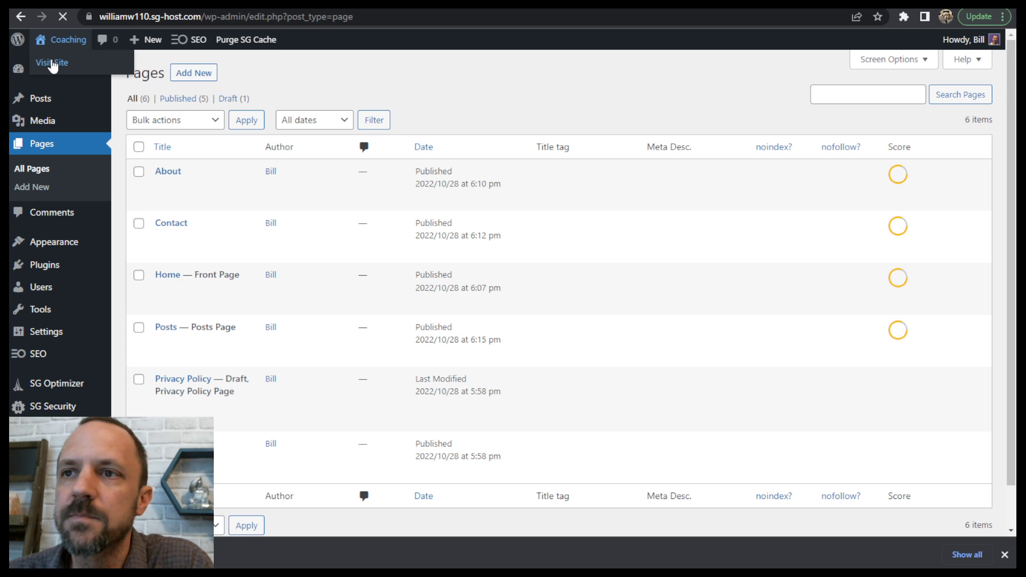
{"action": "scroll", "coordinate": [435, 273], "scroll_direction": "down", "scroll_amount": 5}
{"action": "scroll", "coordinate": [552, 279], "scroll_direction": "up", "scroll_amount": 5}
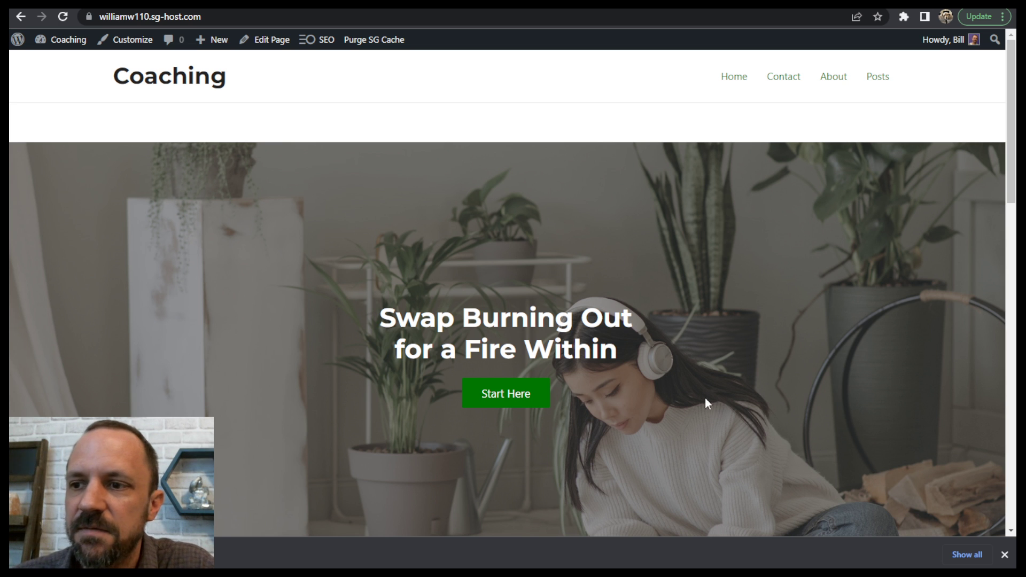
{"action": "scroll", "coordinate": [344, 234], "scroll_direction": "down", "scroll_amount": 8}
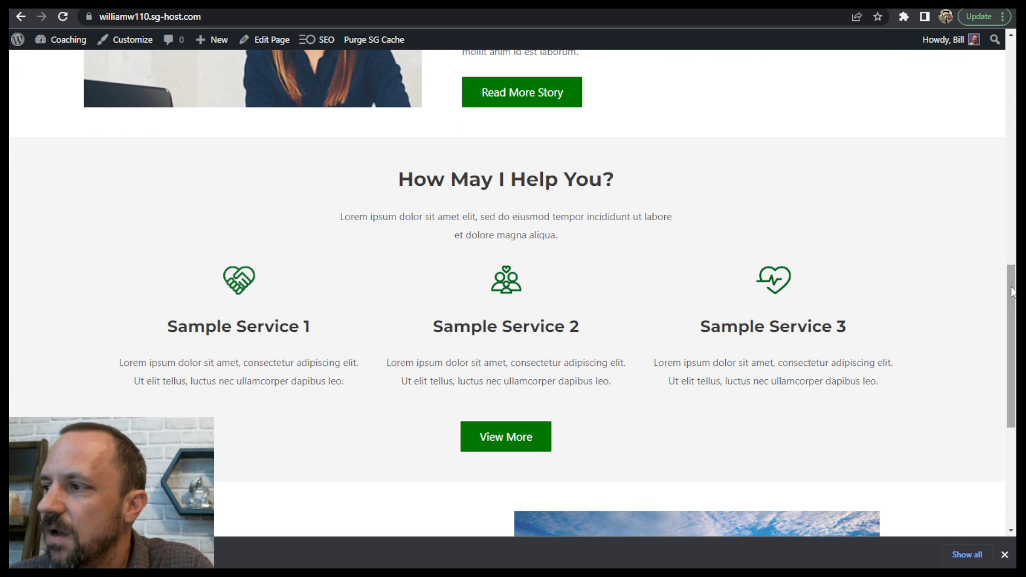
{"action": "left_click_drag", "start_coordinate": [1011, 292], "coordinate": [1008, 175]}
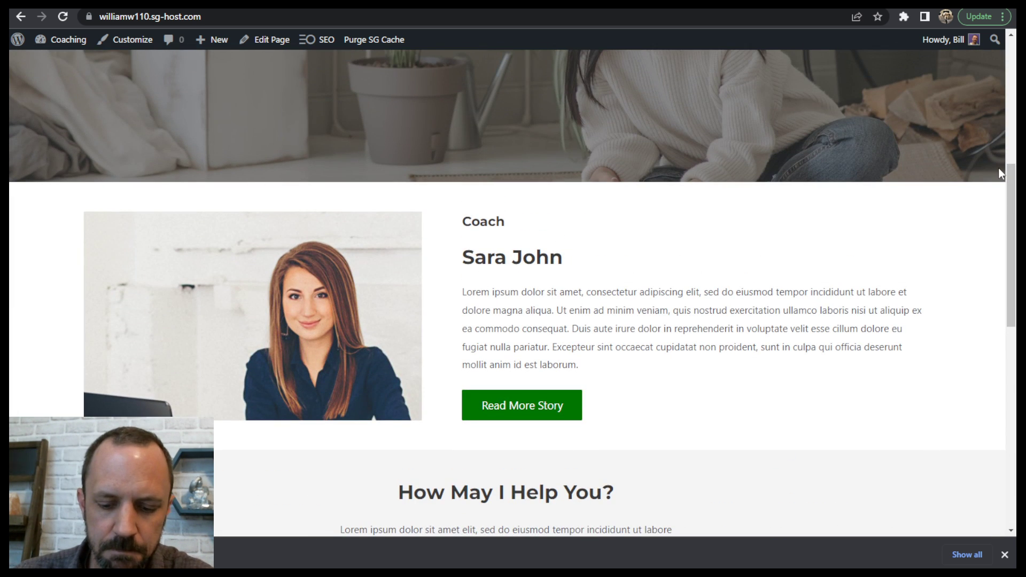